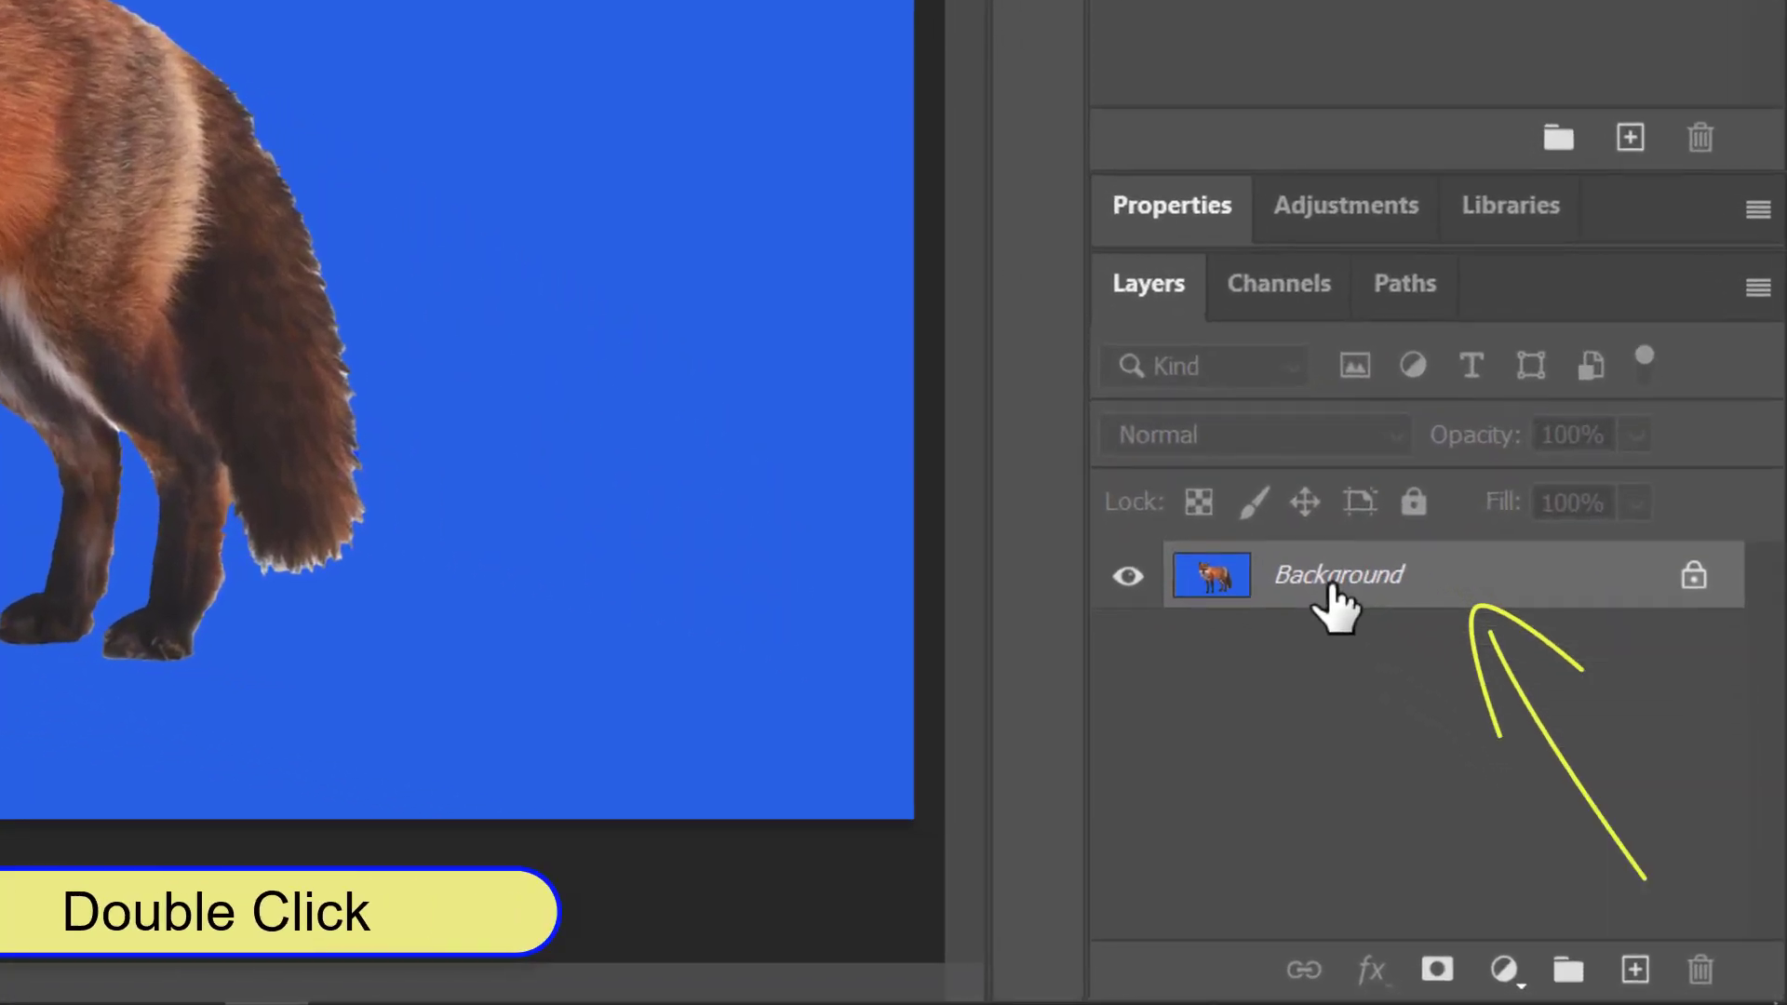
Step: Convert the fox image's locked Background to a regular layer and delete the blue backdrop using the Magic Wand tool, leaving nothing selected
double_click(1434, 577)
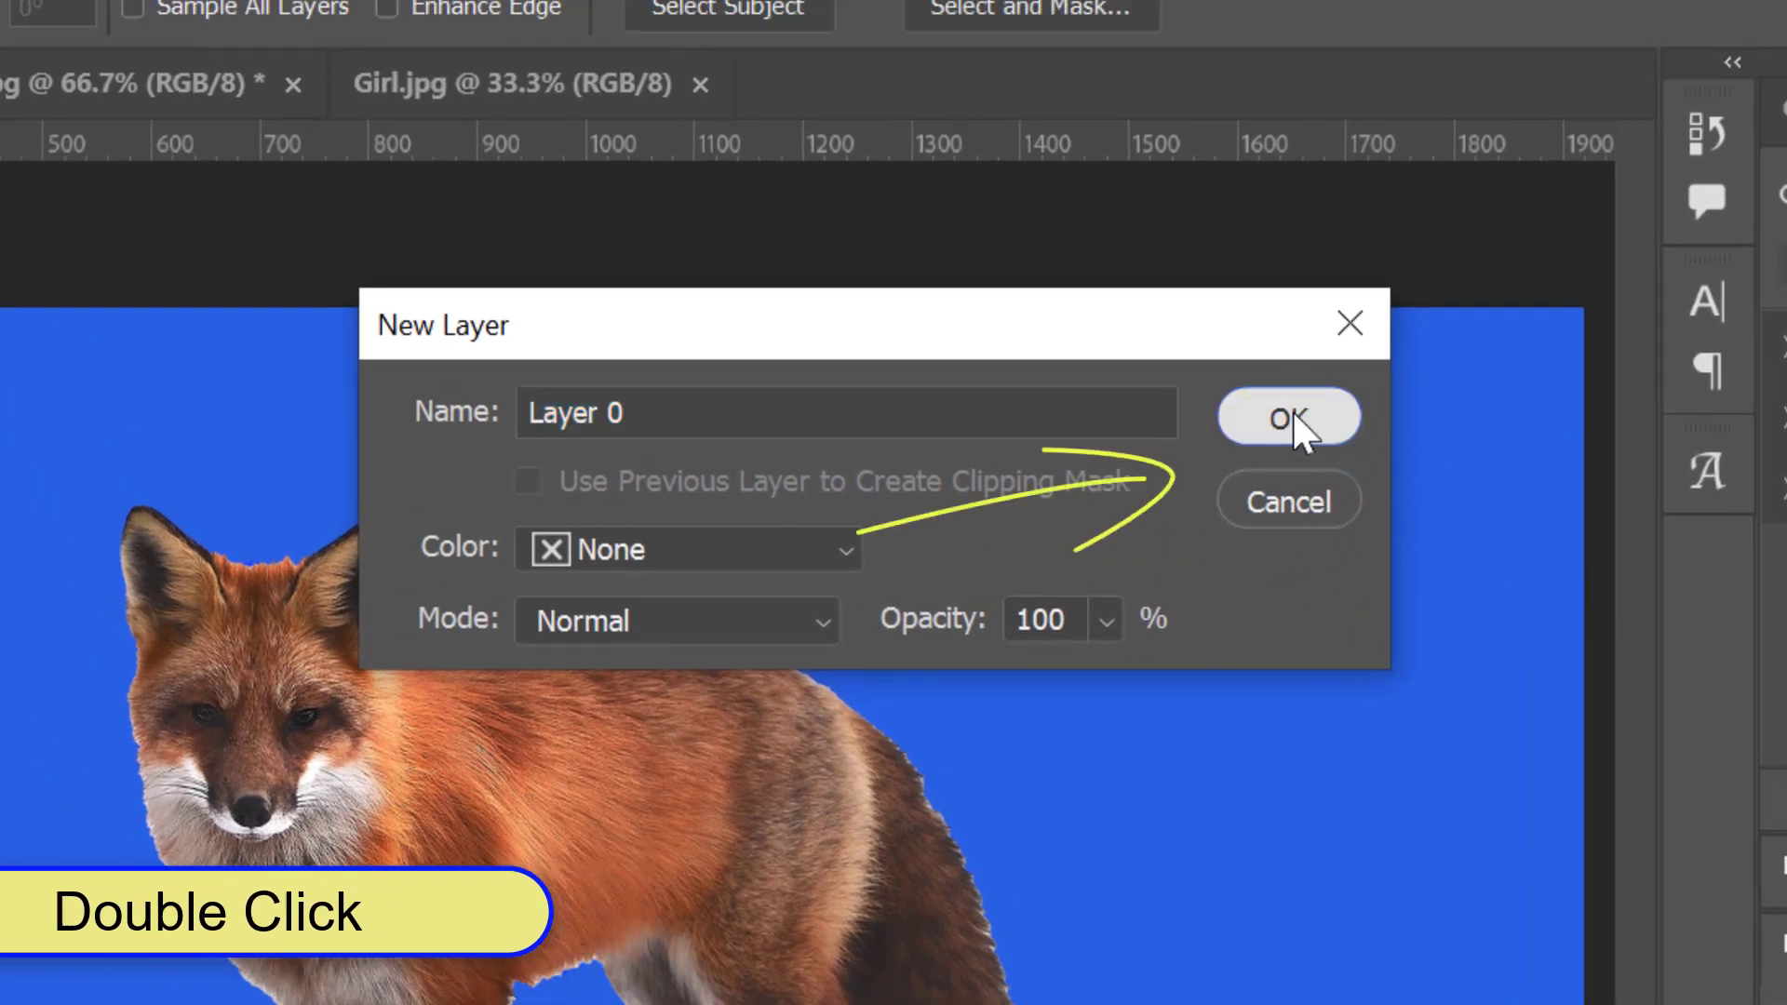
click(1292, 417)
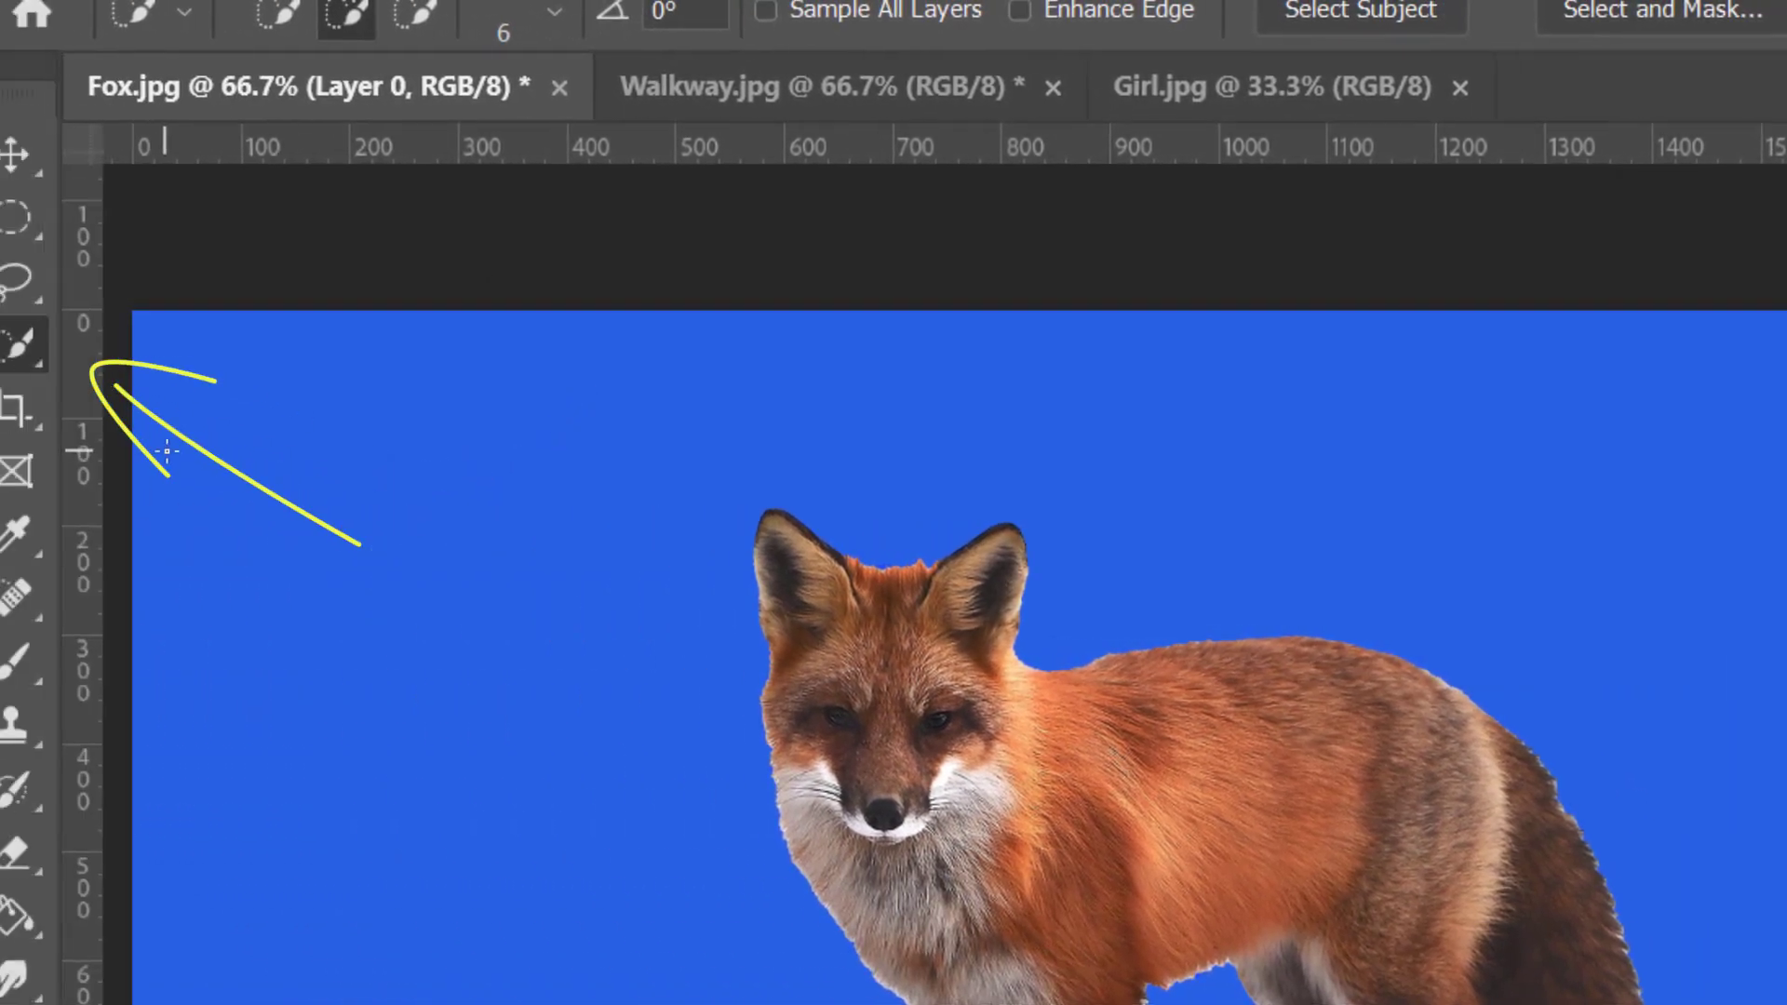
right_click(48, 346)
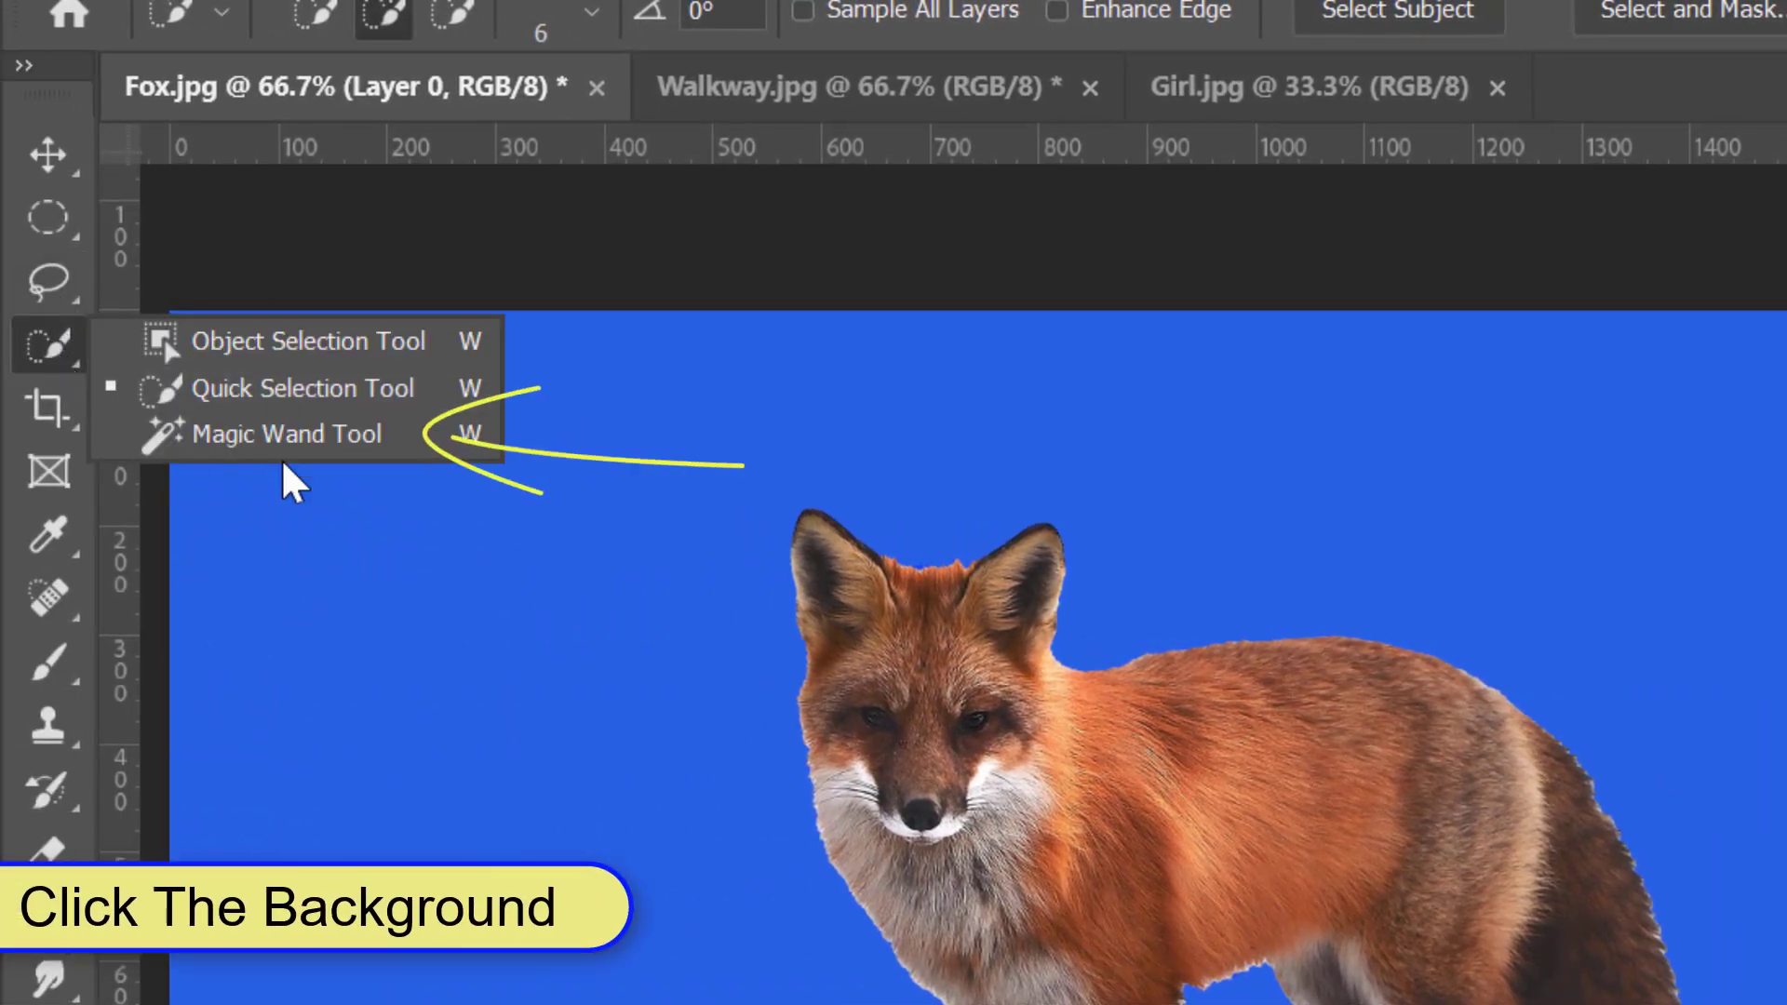
click(281, 434)
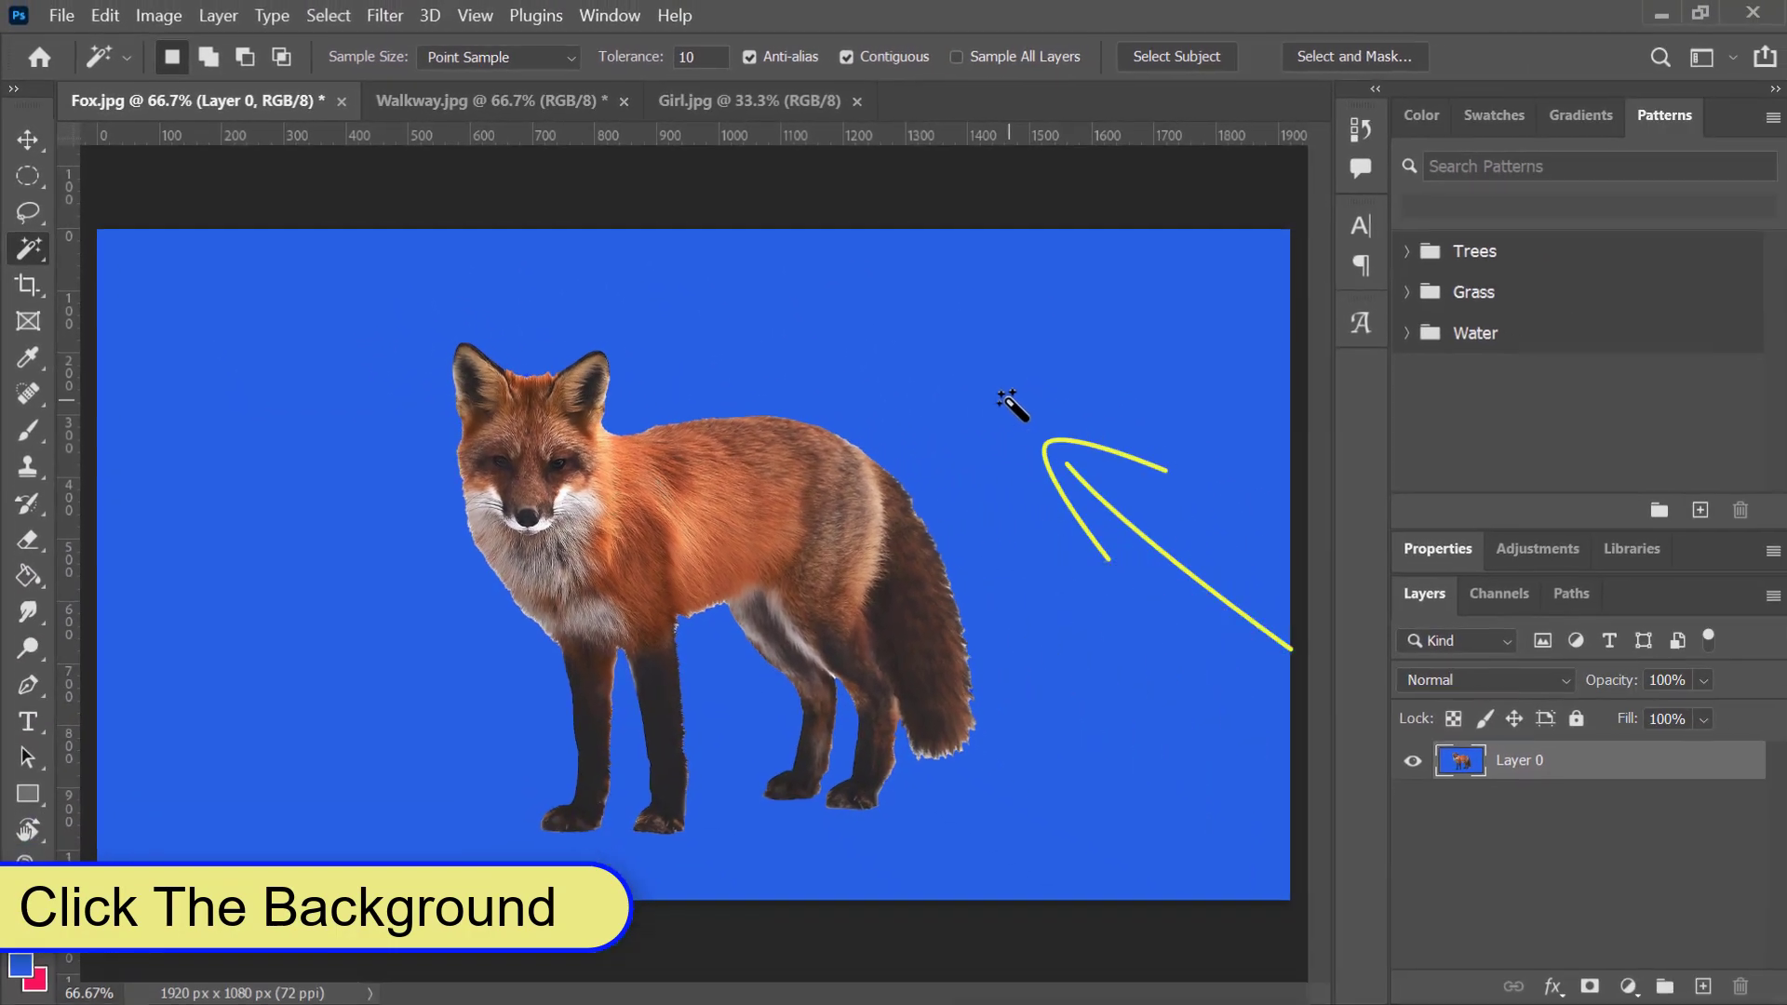
click(1431, 531)
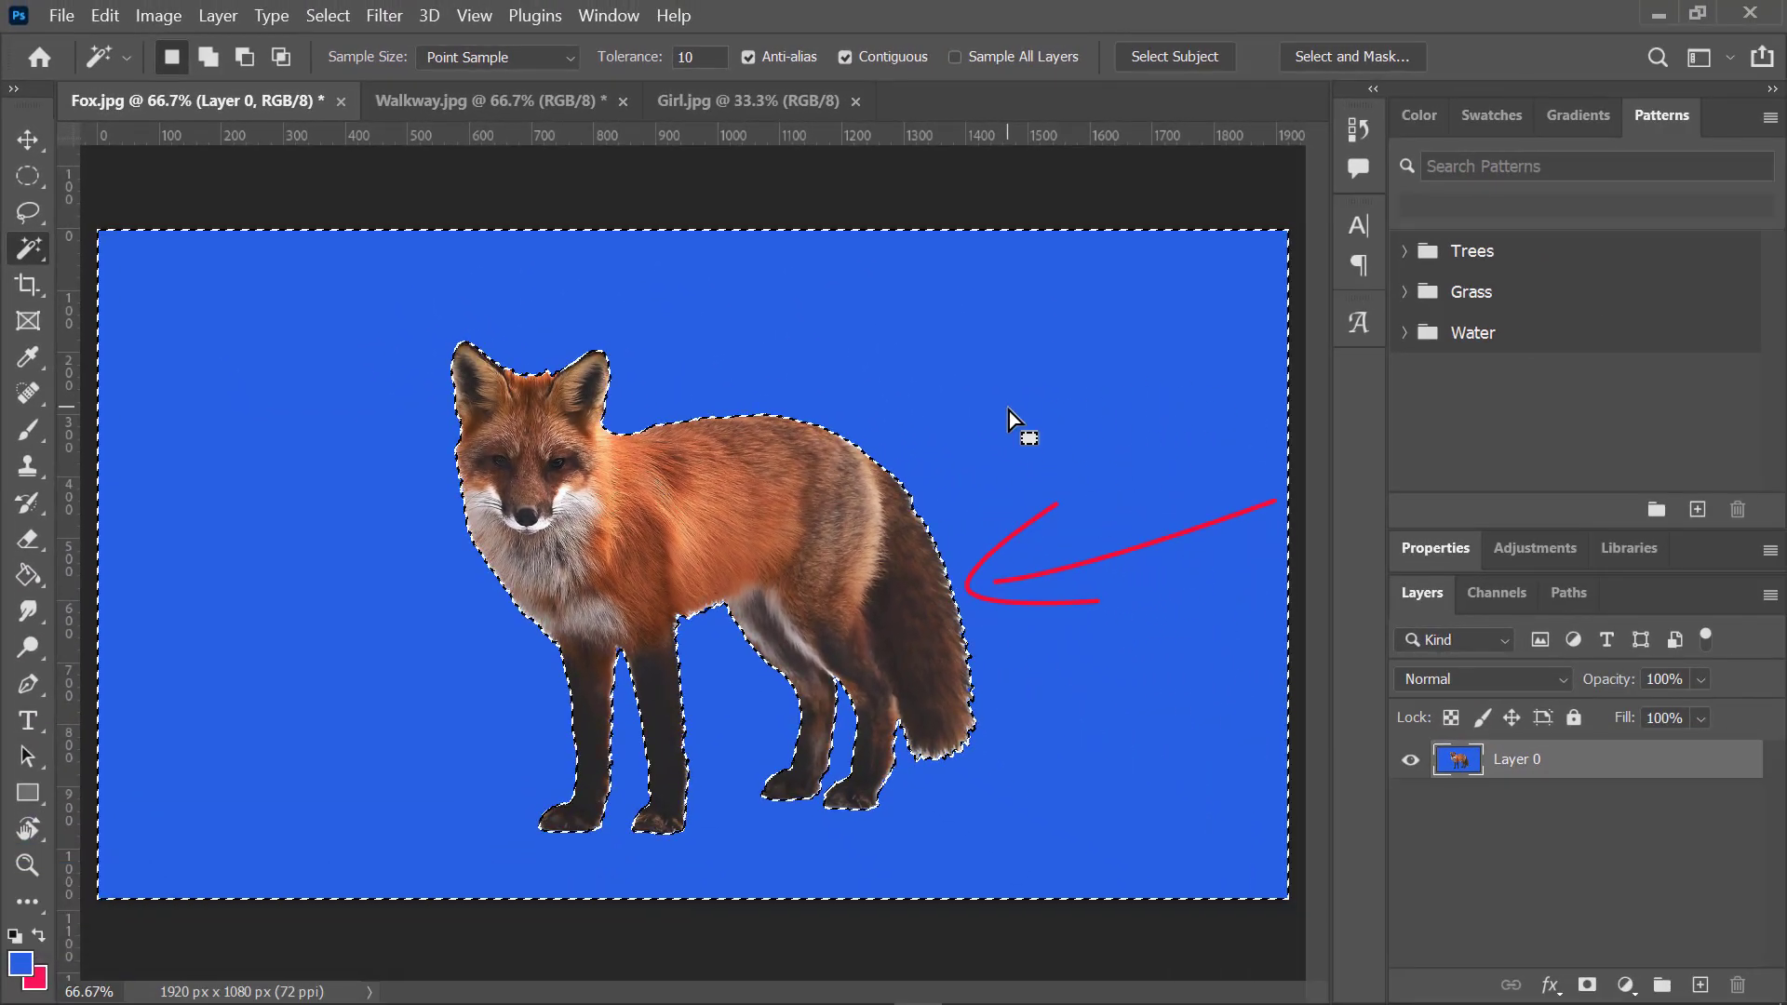
key(Delete)
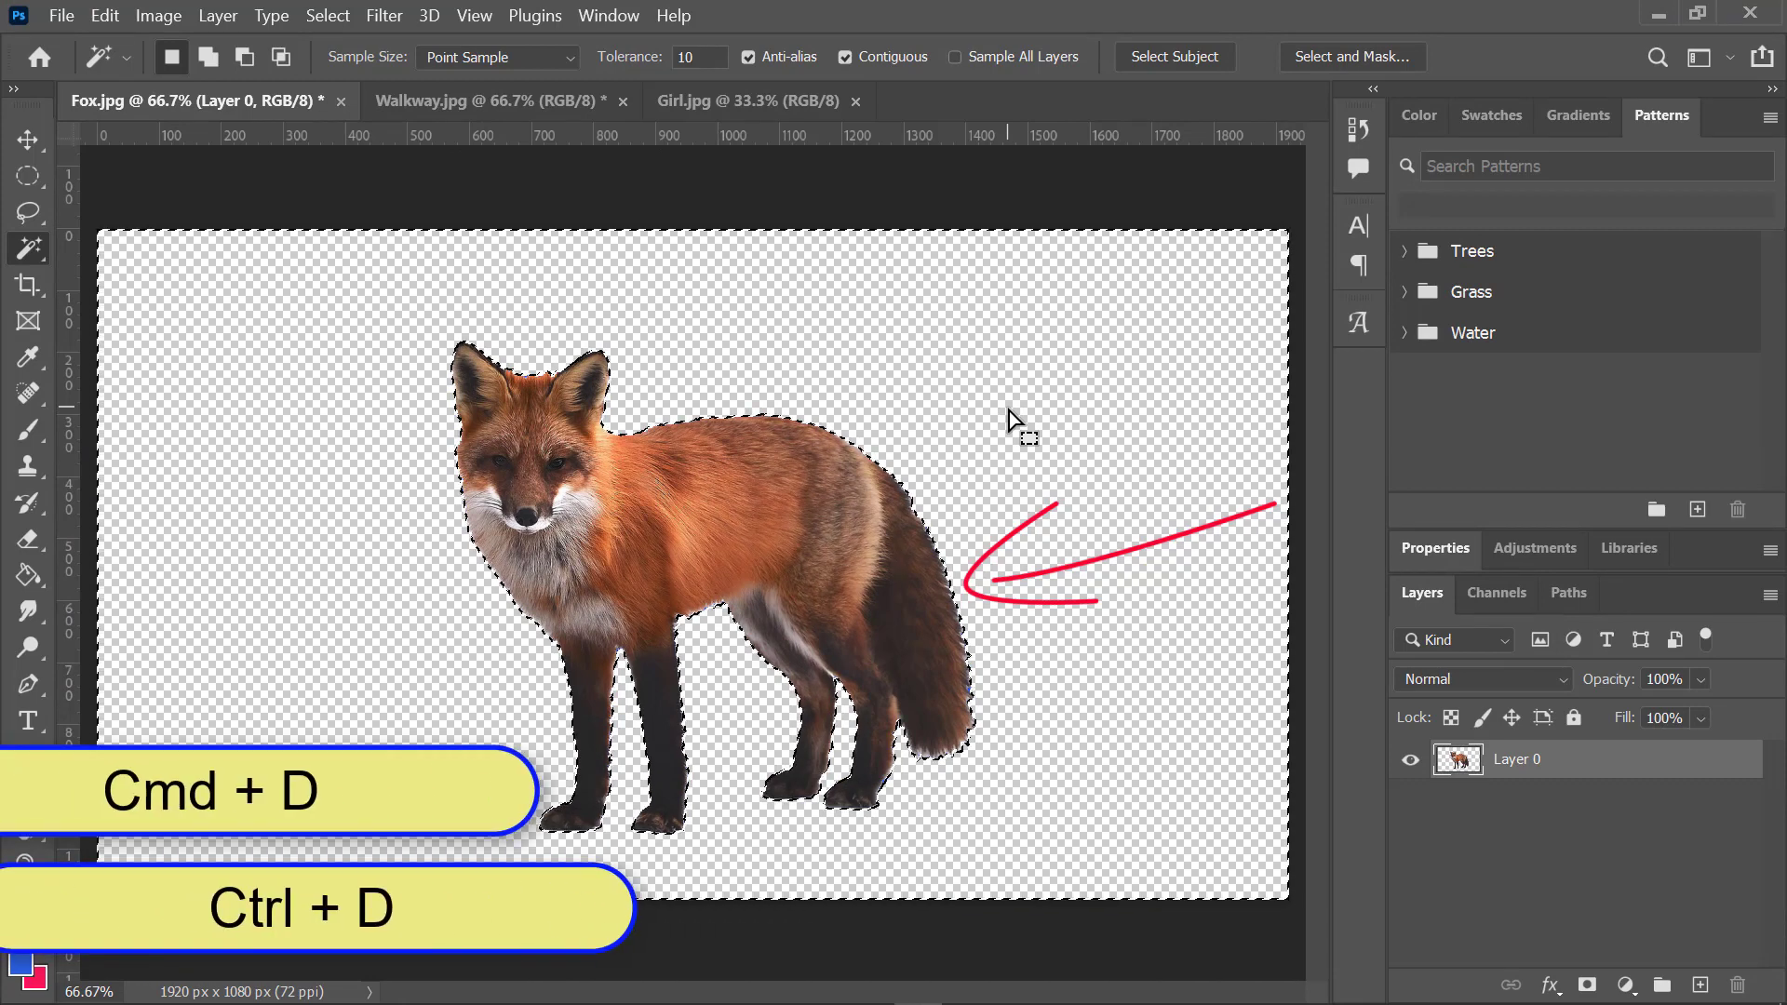
key(ctrl+d)
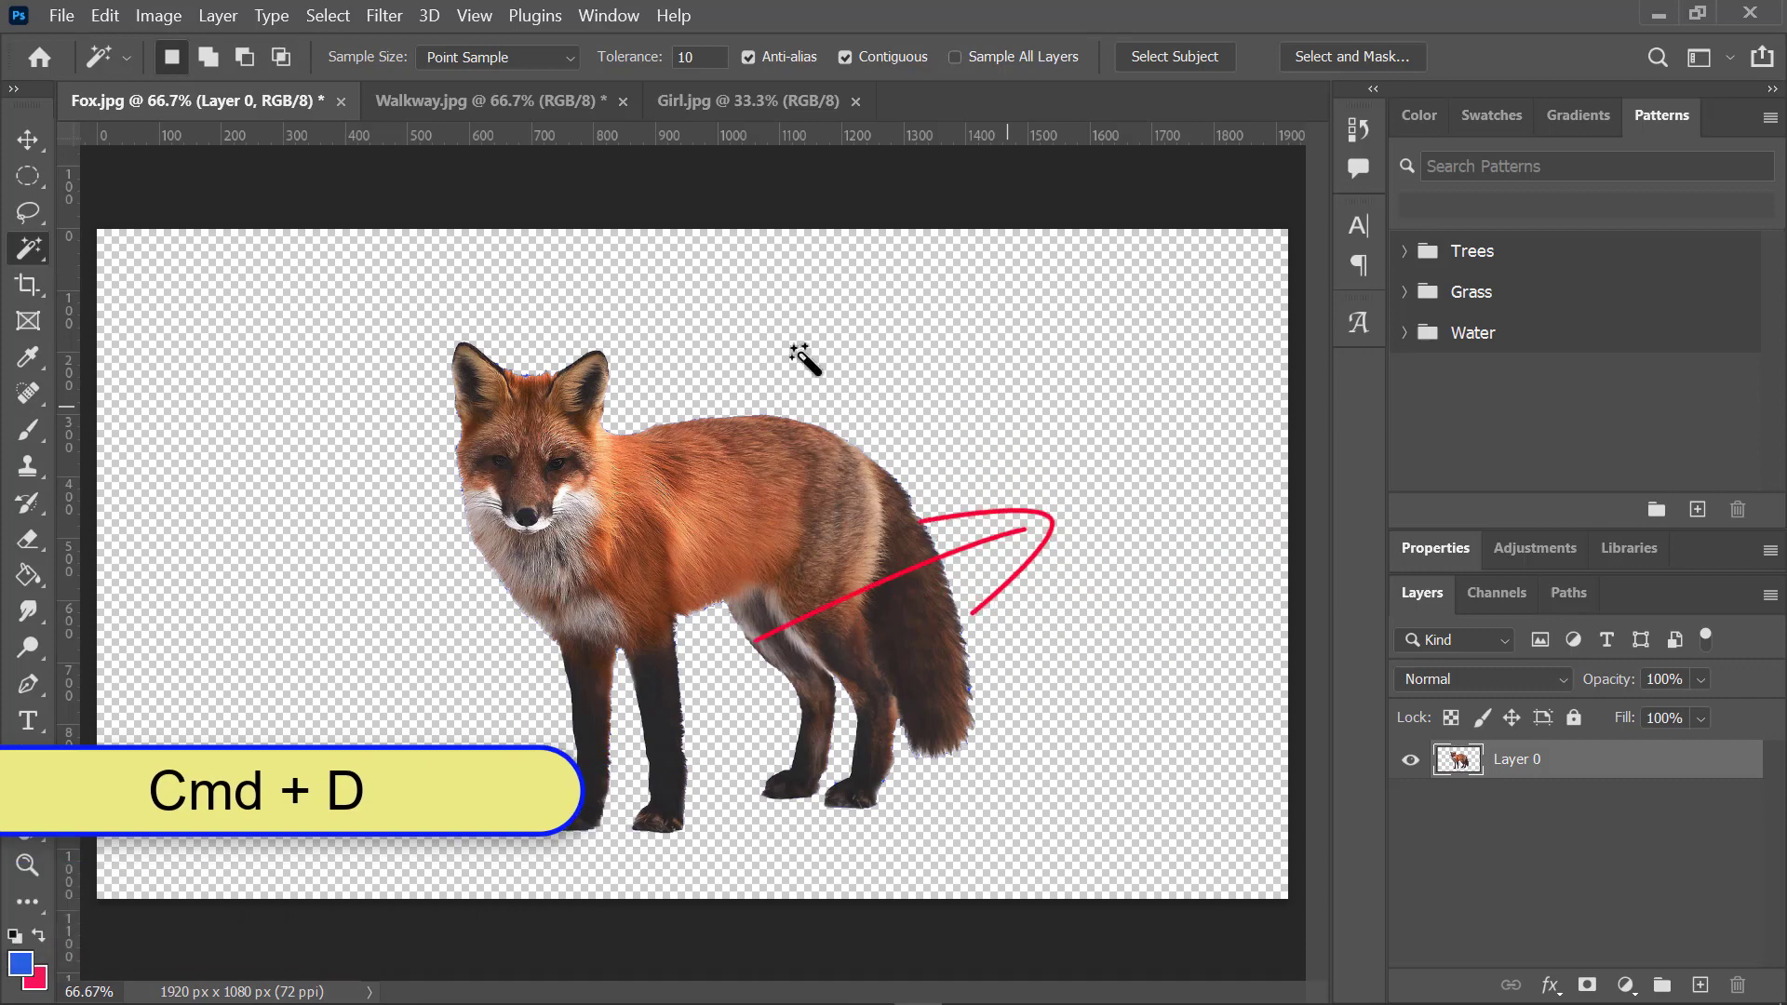
Step: Export the fox cutout in PNG format with the file name Fox
click(52, 17)
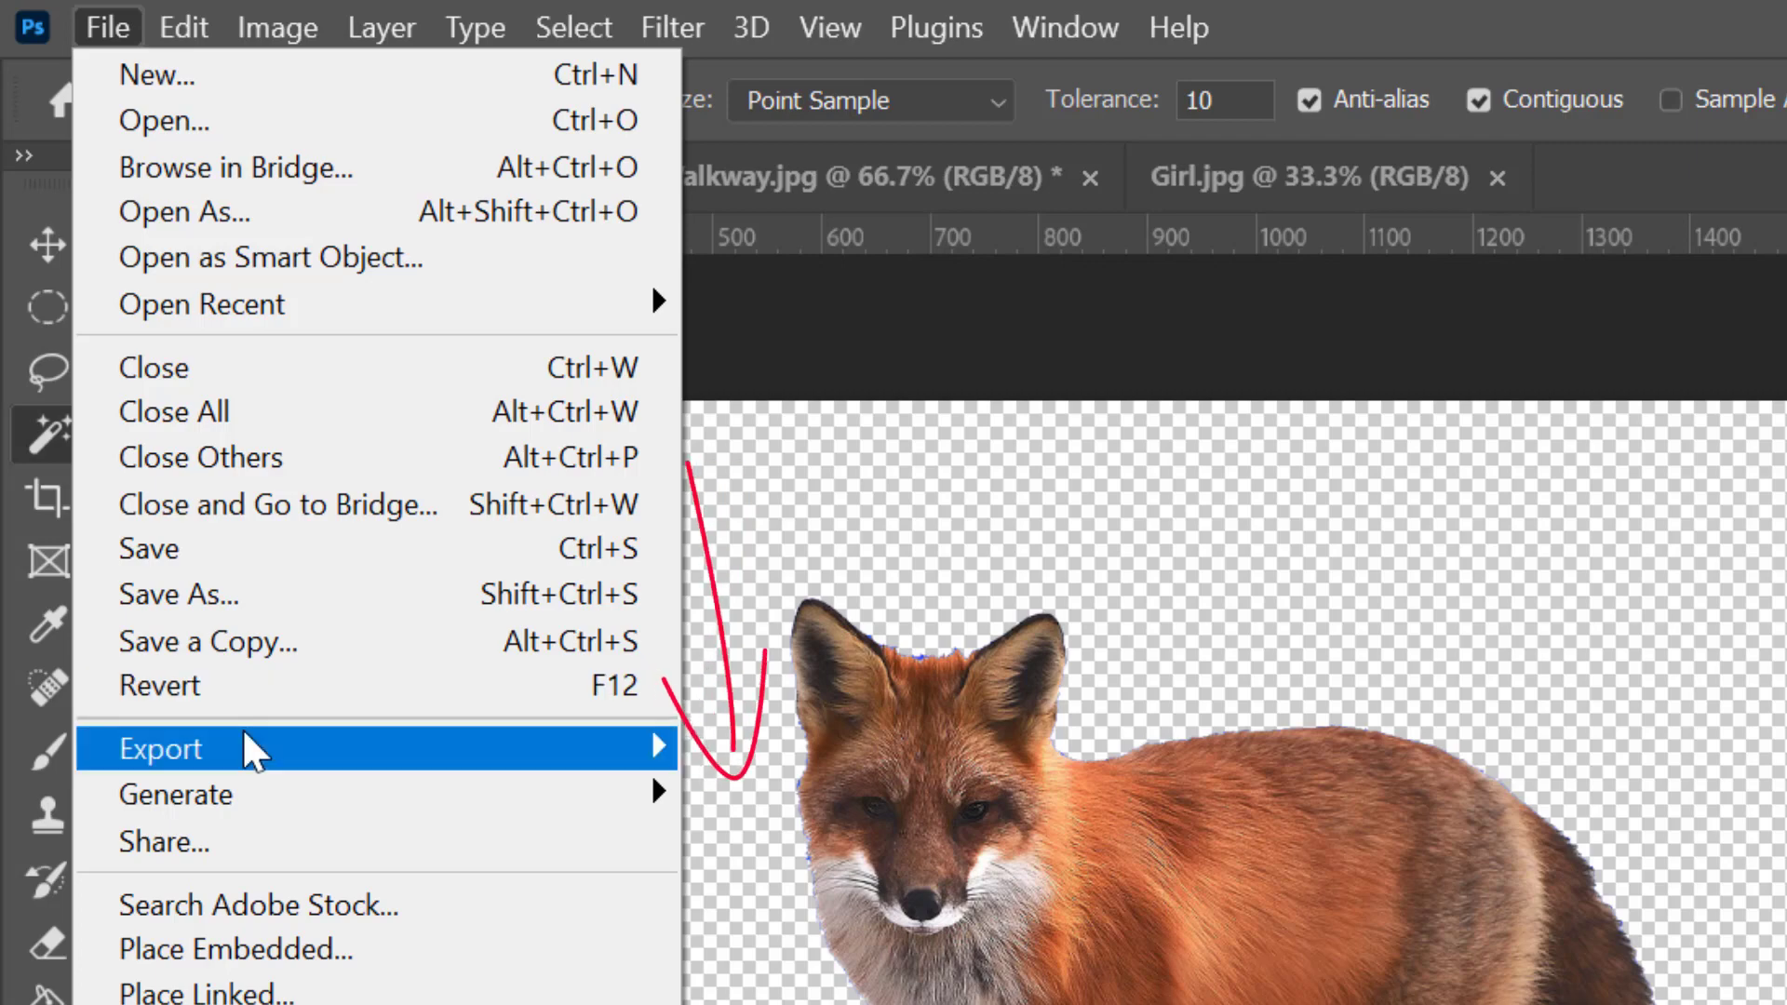
mouse_move(248, 754)
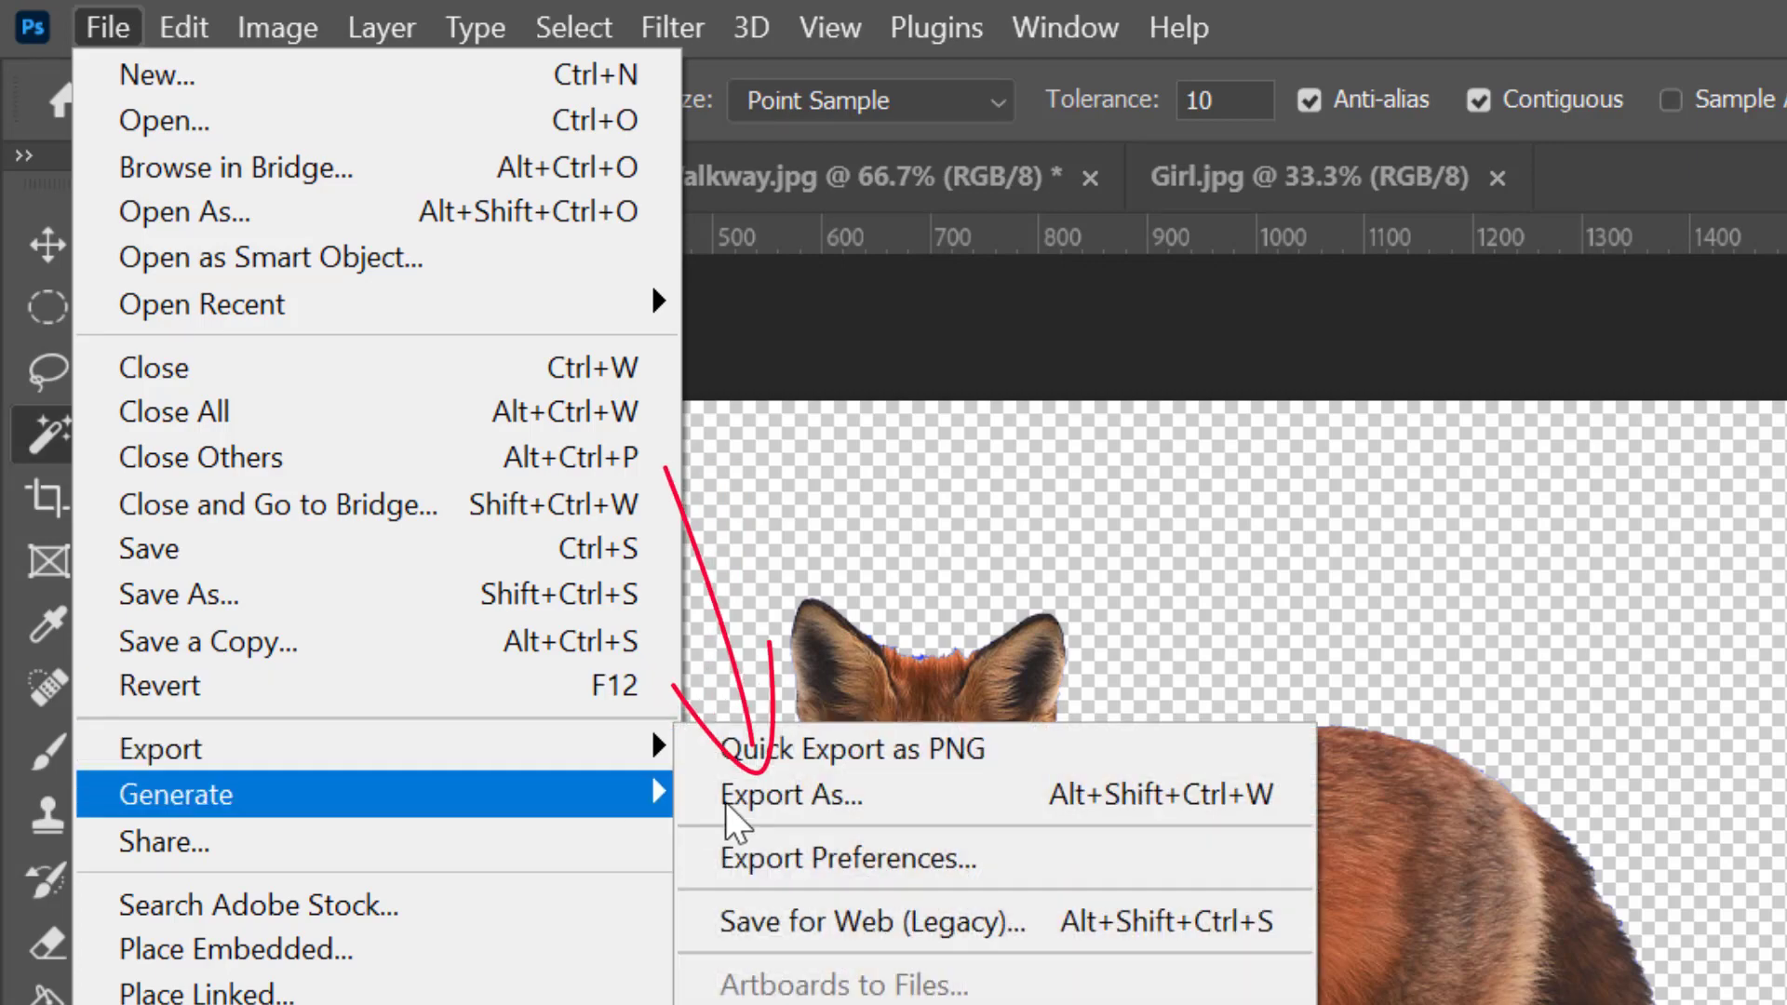
click(761, 801)
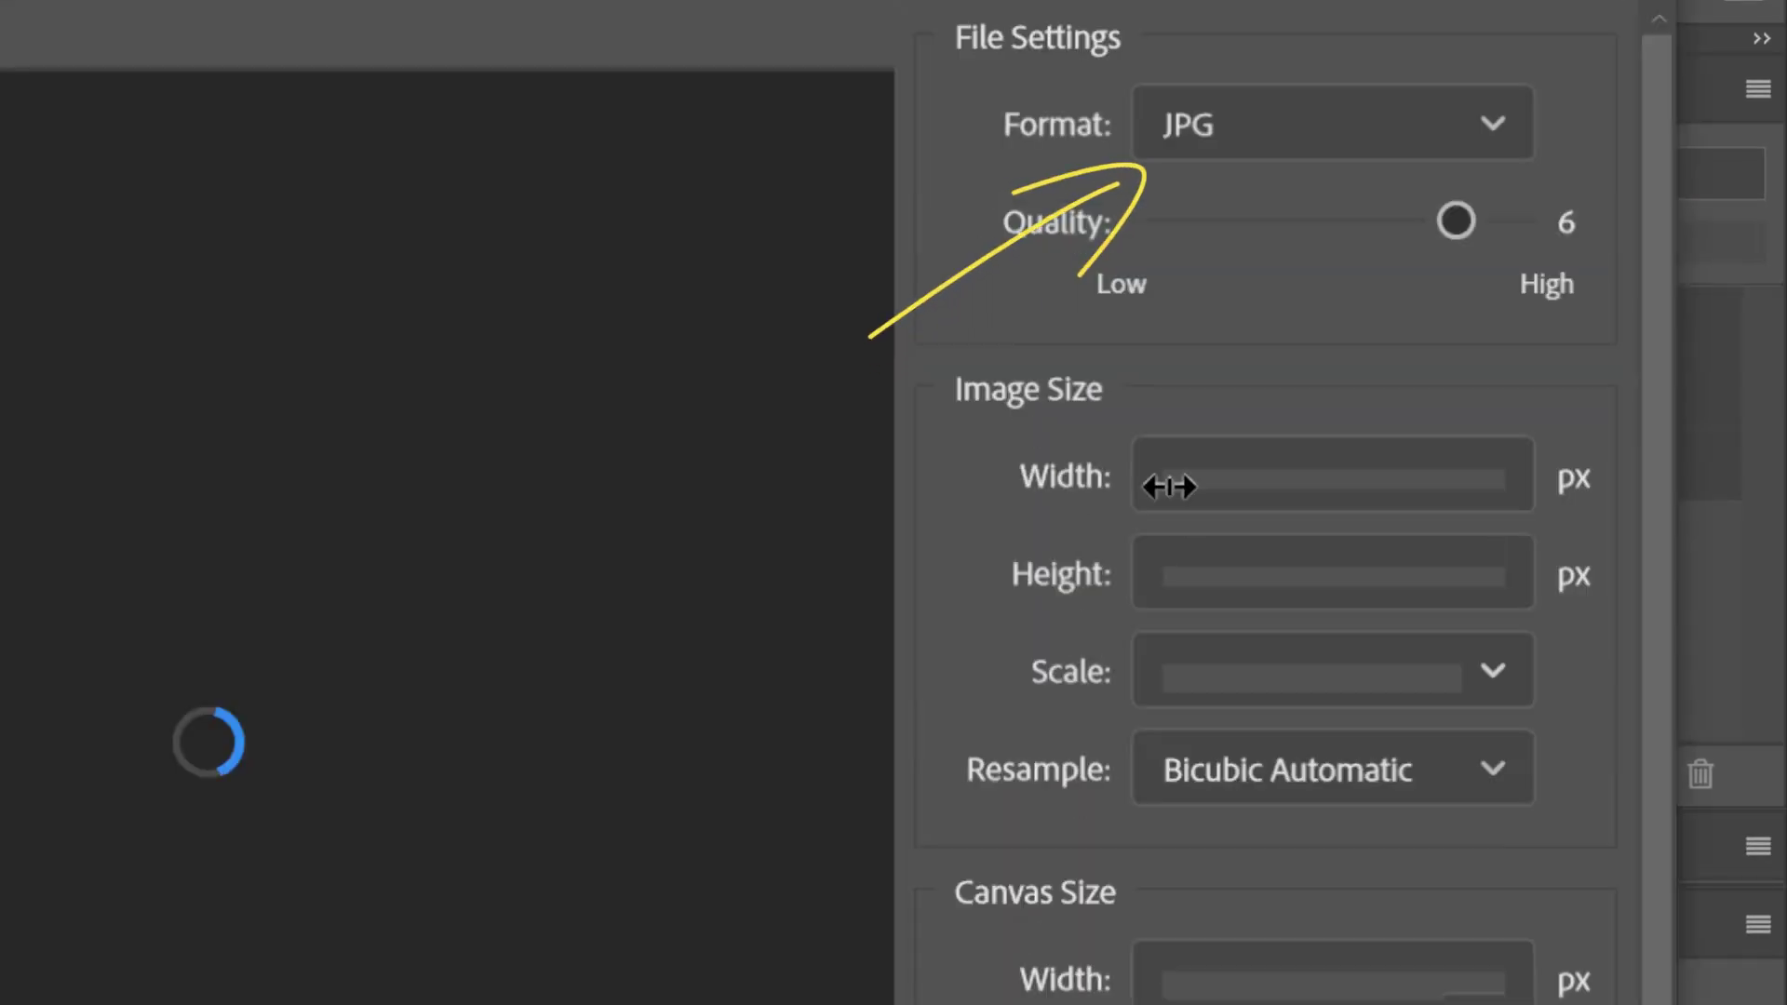
click(1443, 139)
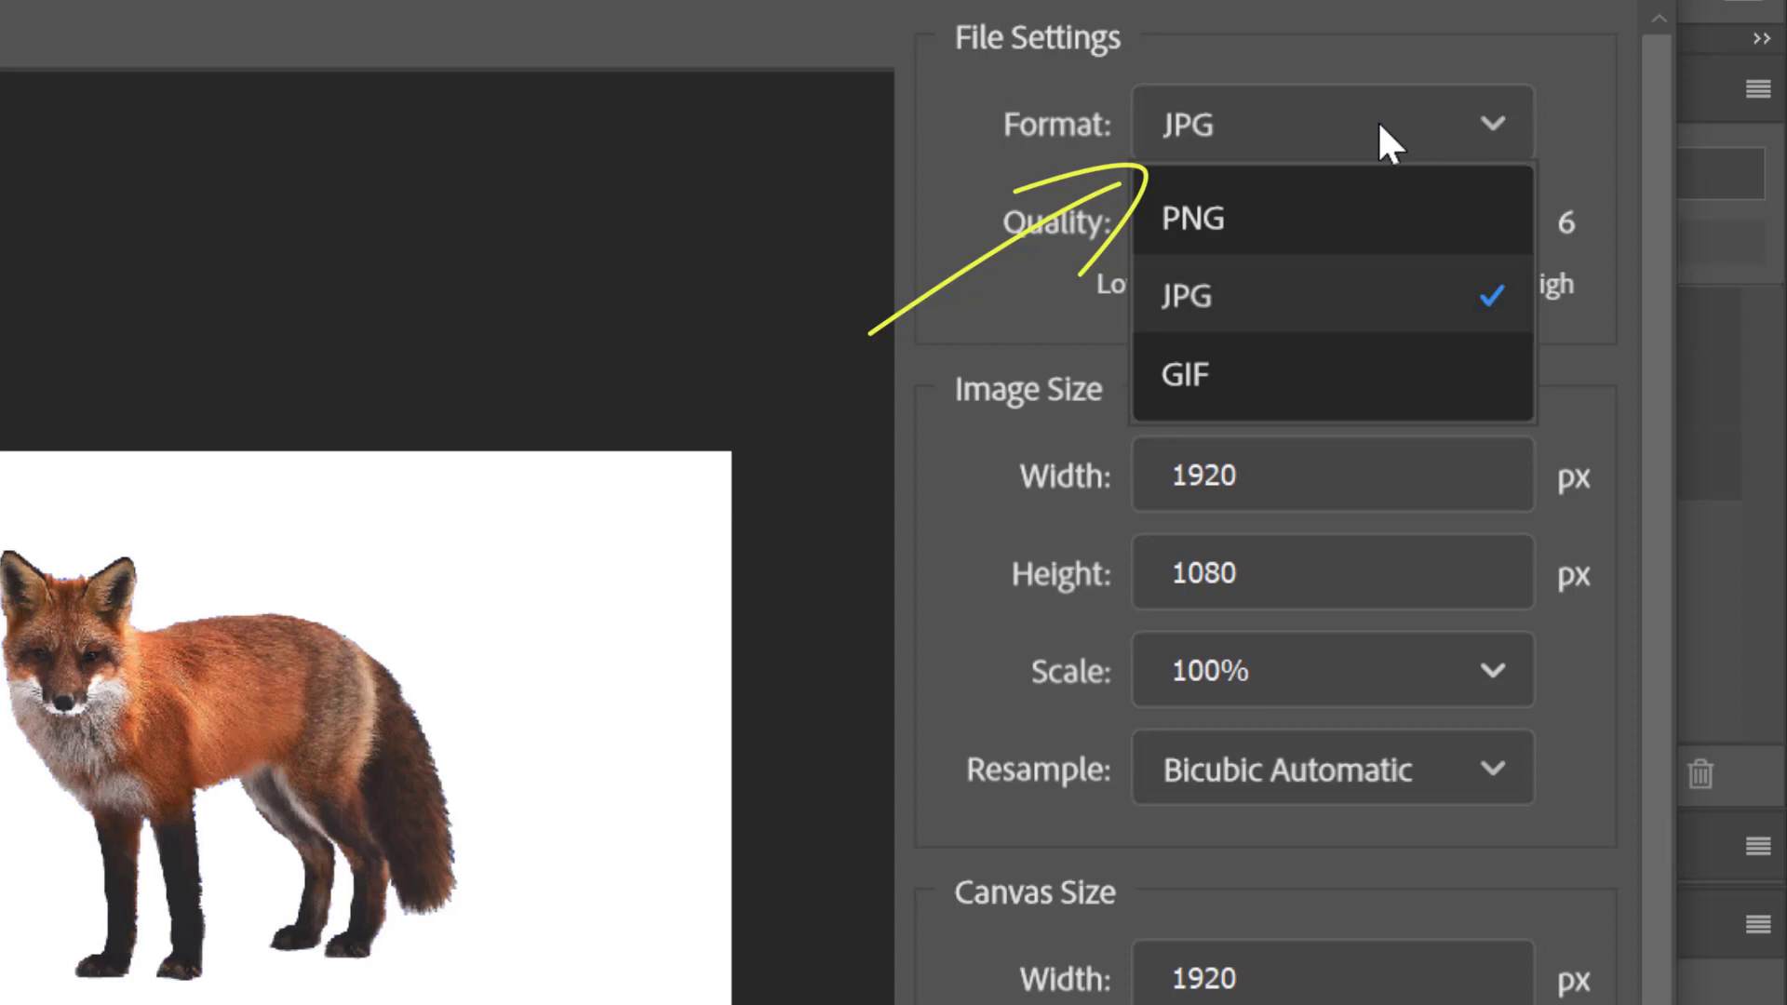
click(1226, 211)
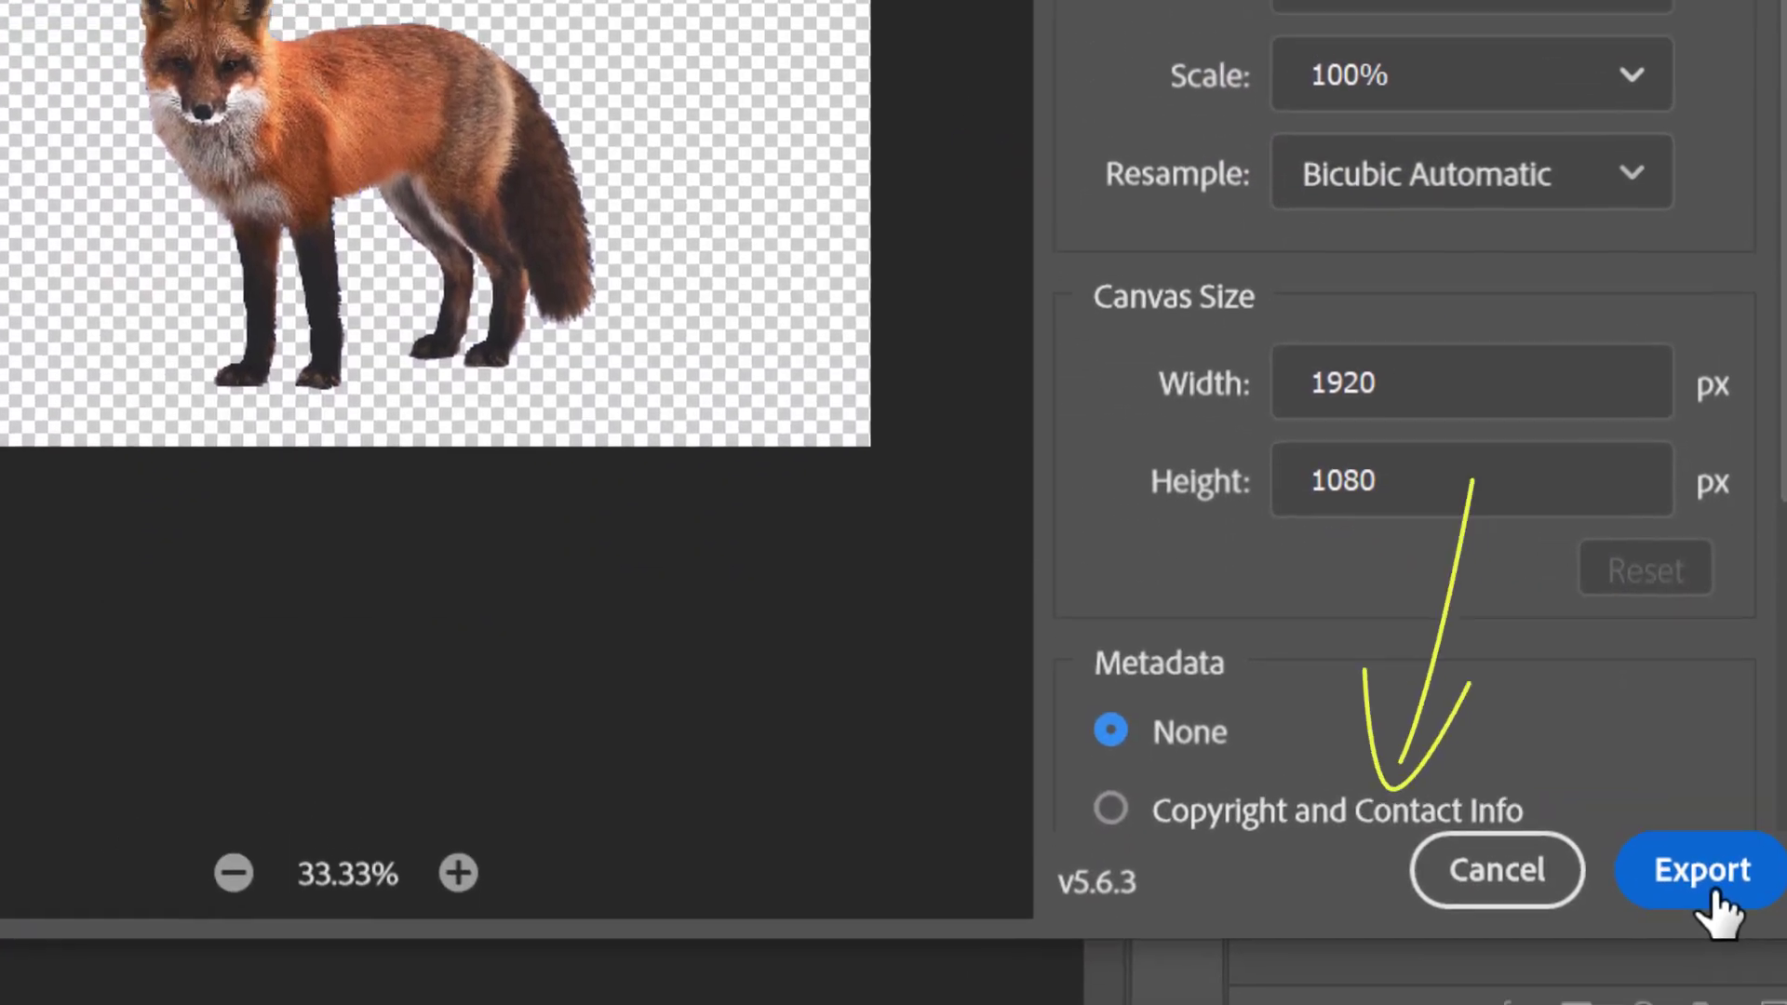
click(1576, 842)
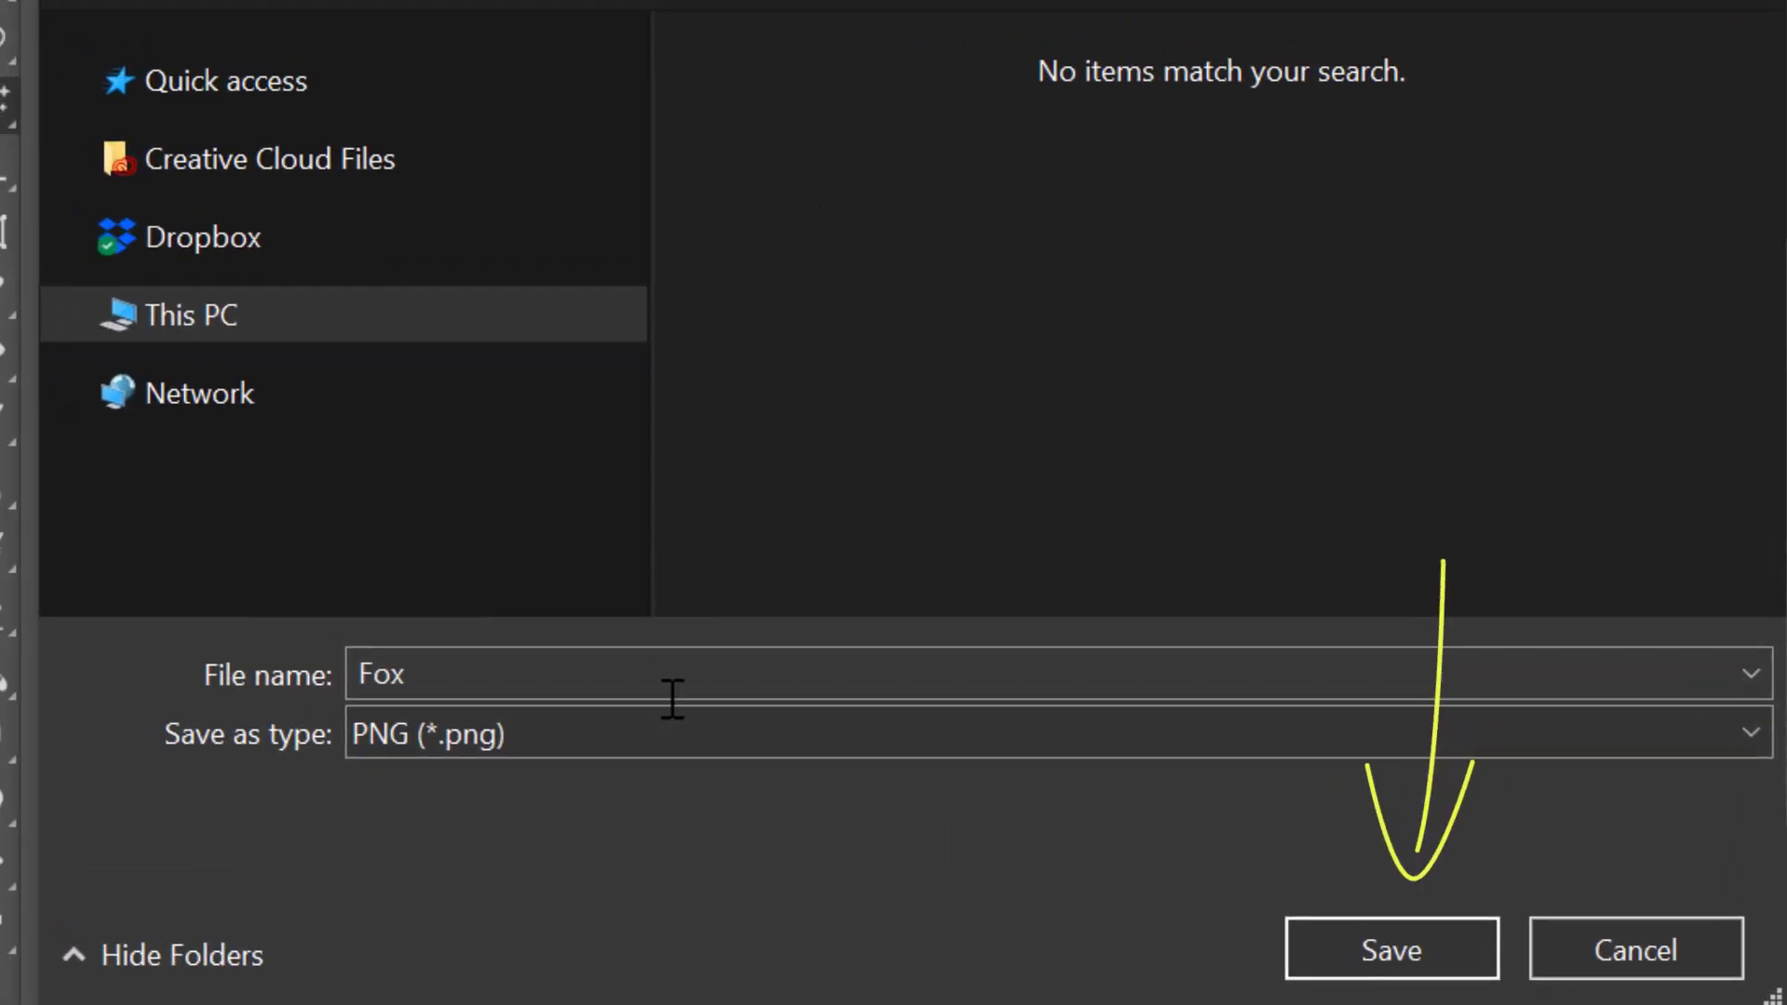
click(1381, 942)
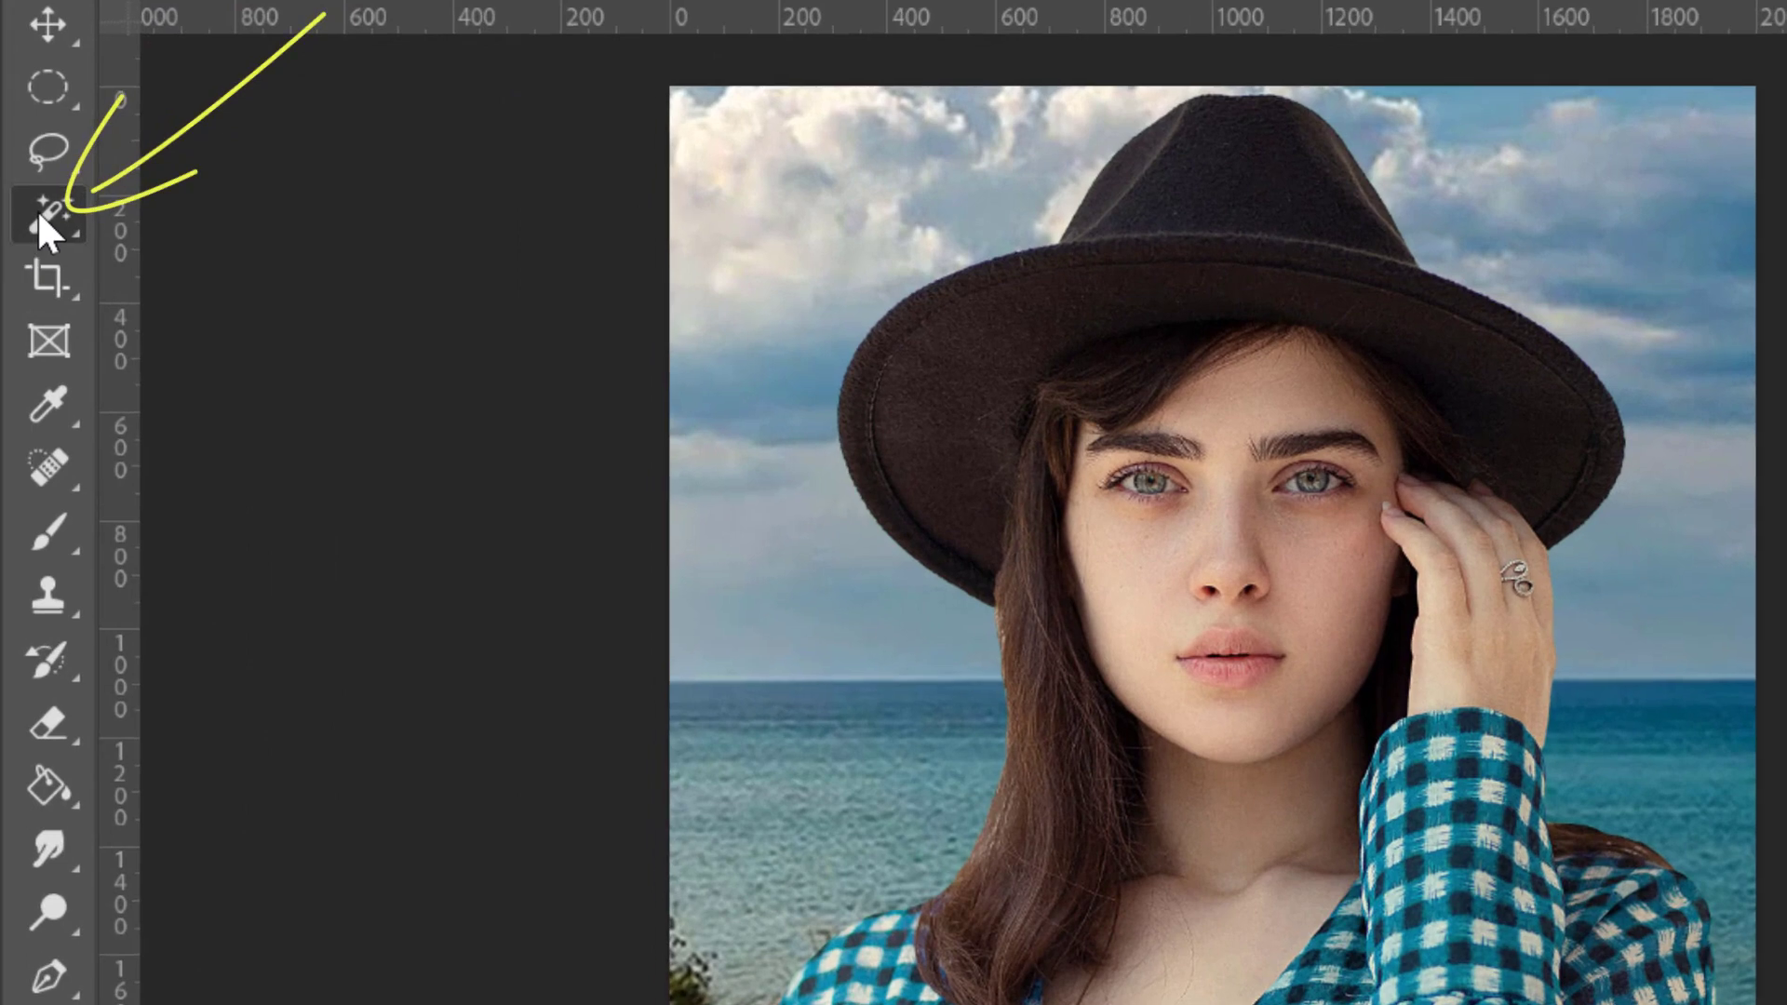
Step: Select the girl in Girl.jpg using the Quick Selection tool's Select Subject option
right_click(29, 237)
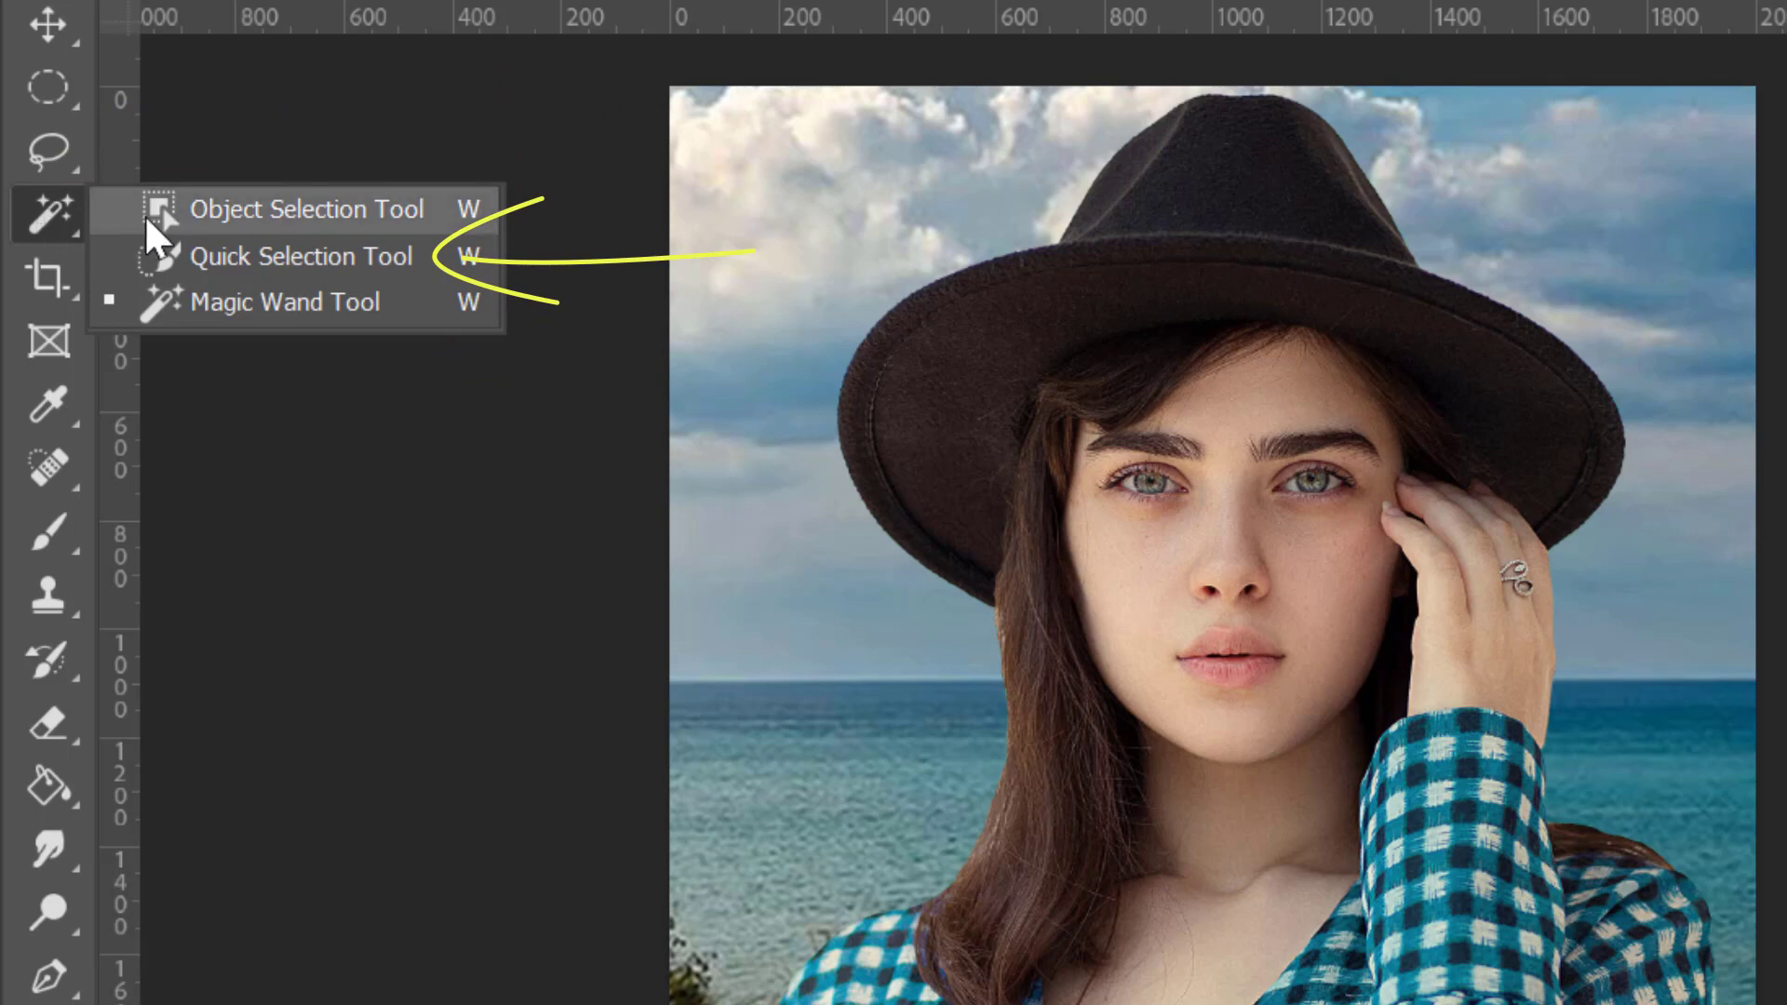
click(197, 253)
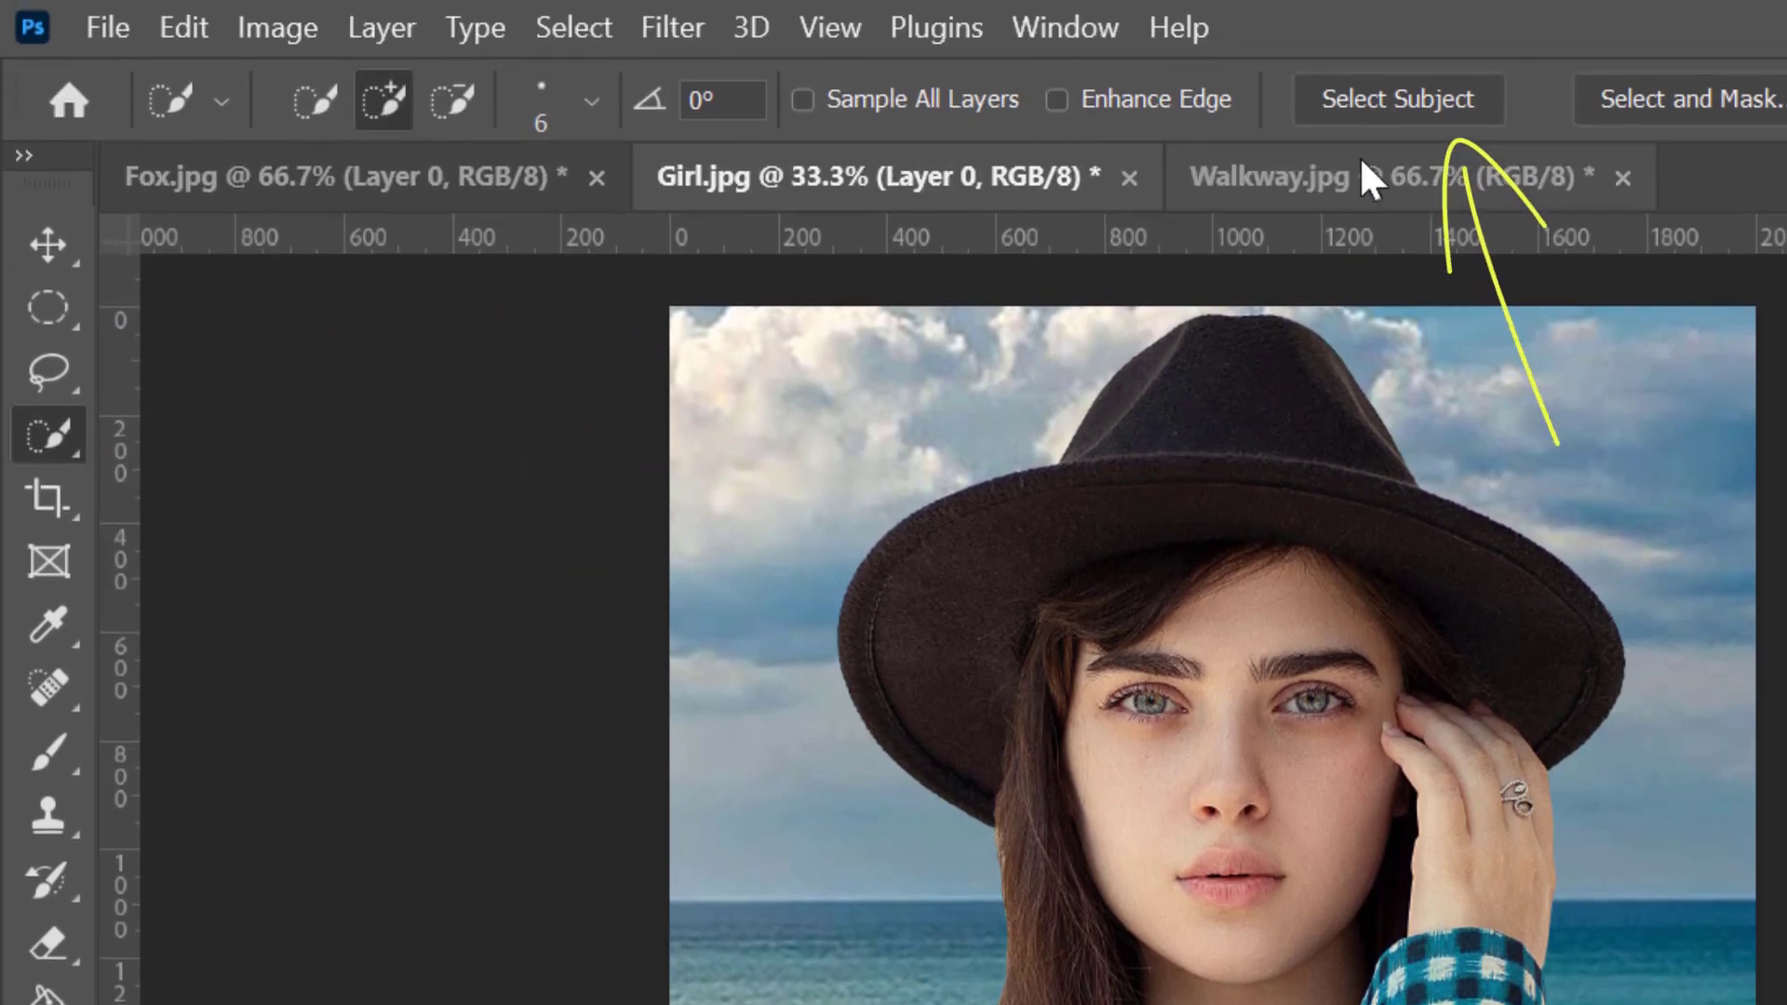
click(1385, 97)
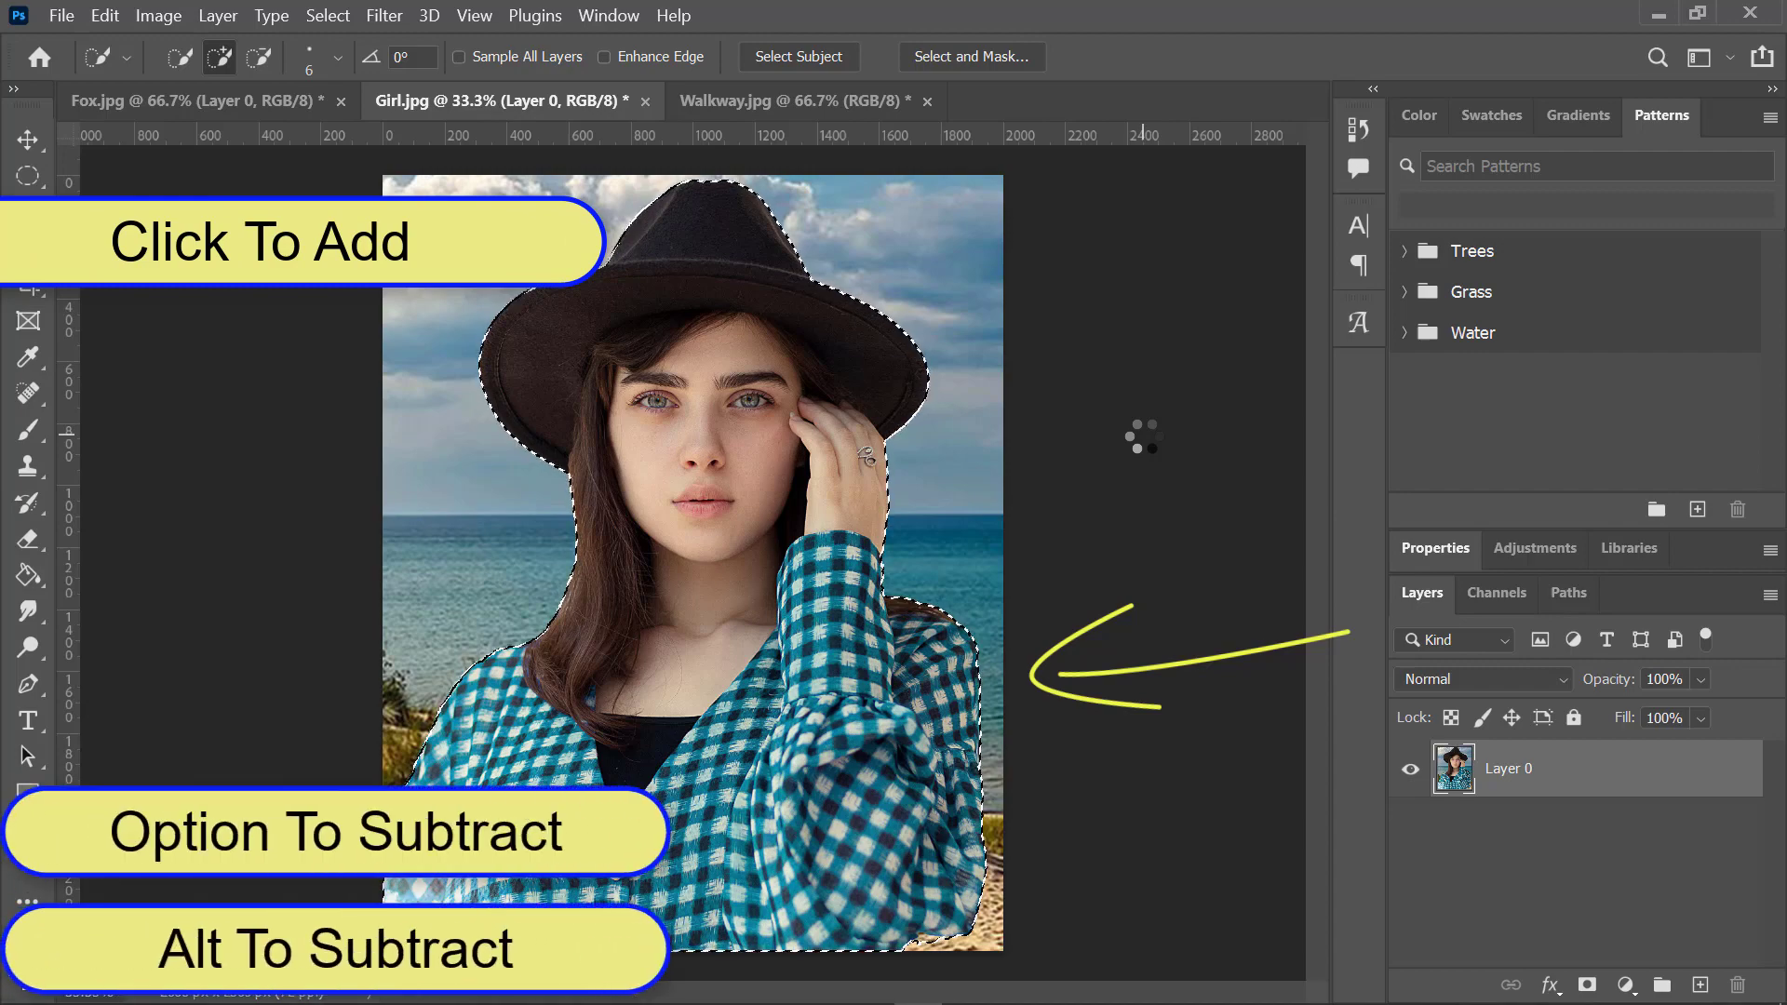
Step: Subtract the small brown ground patch below the checked shirt's lower edge from the girl's selection
key(ctrl+plus)
key(ctrl+plus)
key(ctrl+plus)
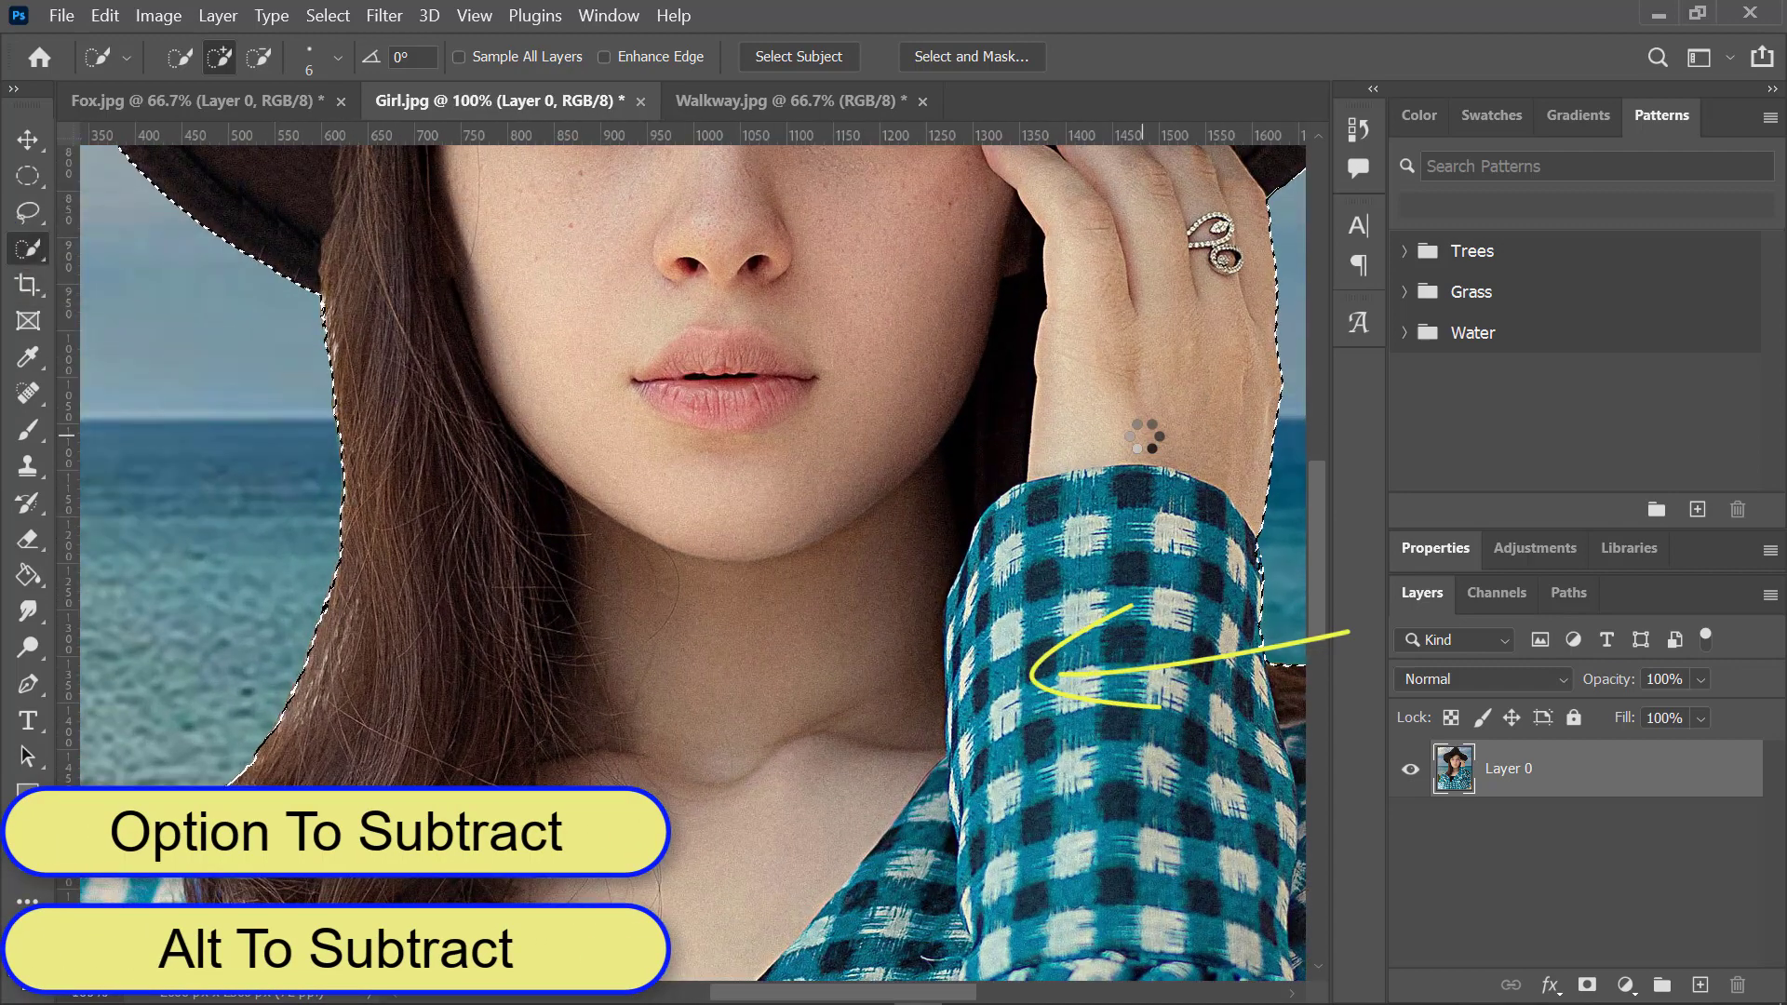
drag(1310, 504, 1315, 746)
drag(886, 994, 900, 994)
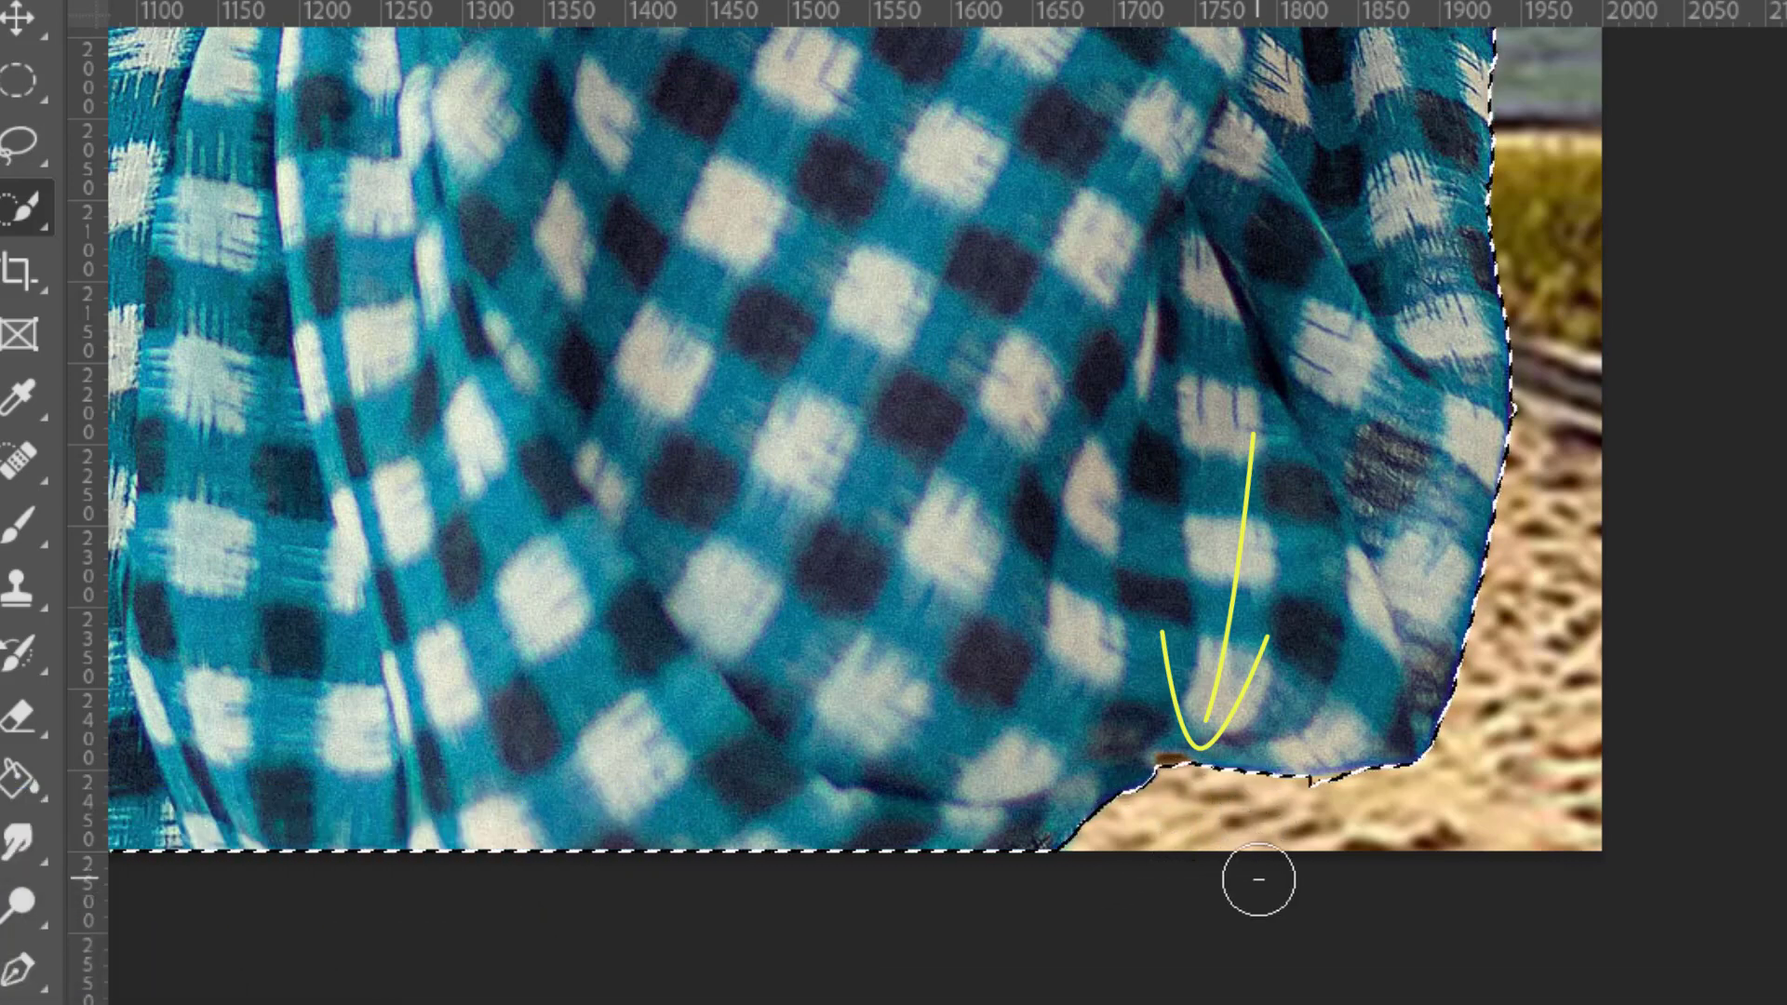
scroll(1227, 860, up, 5)
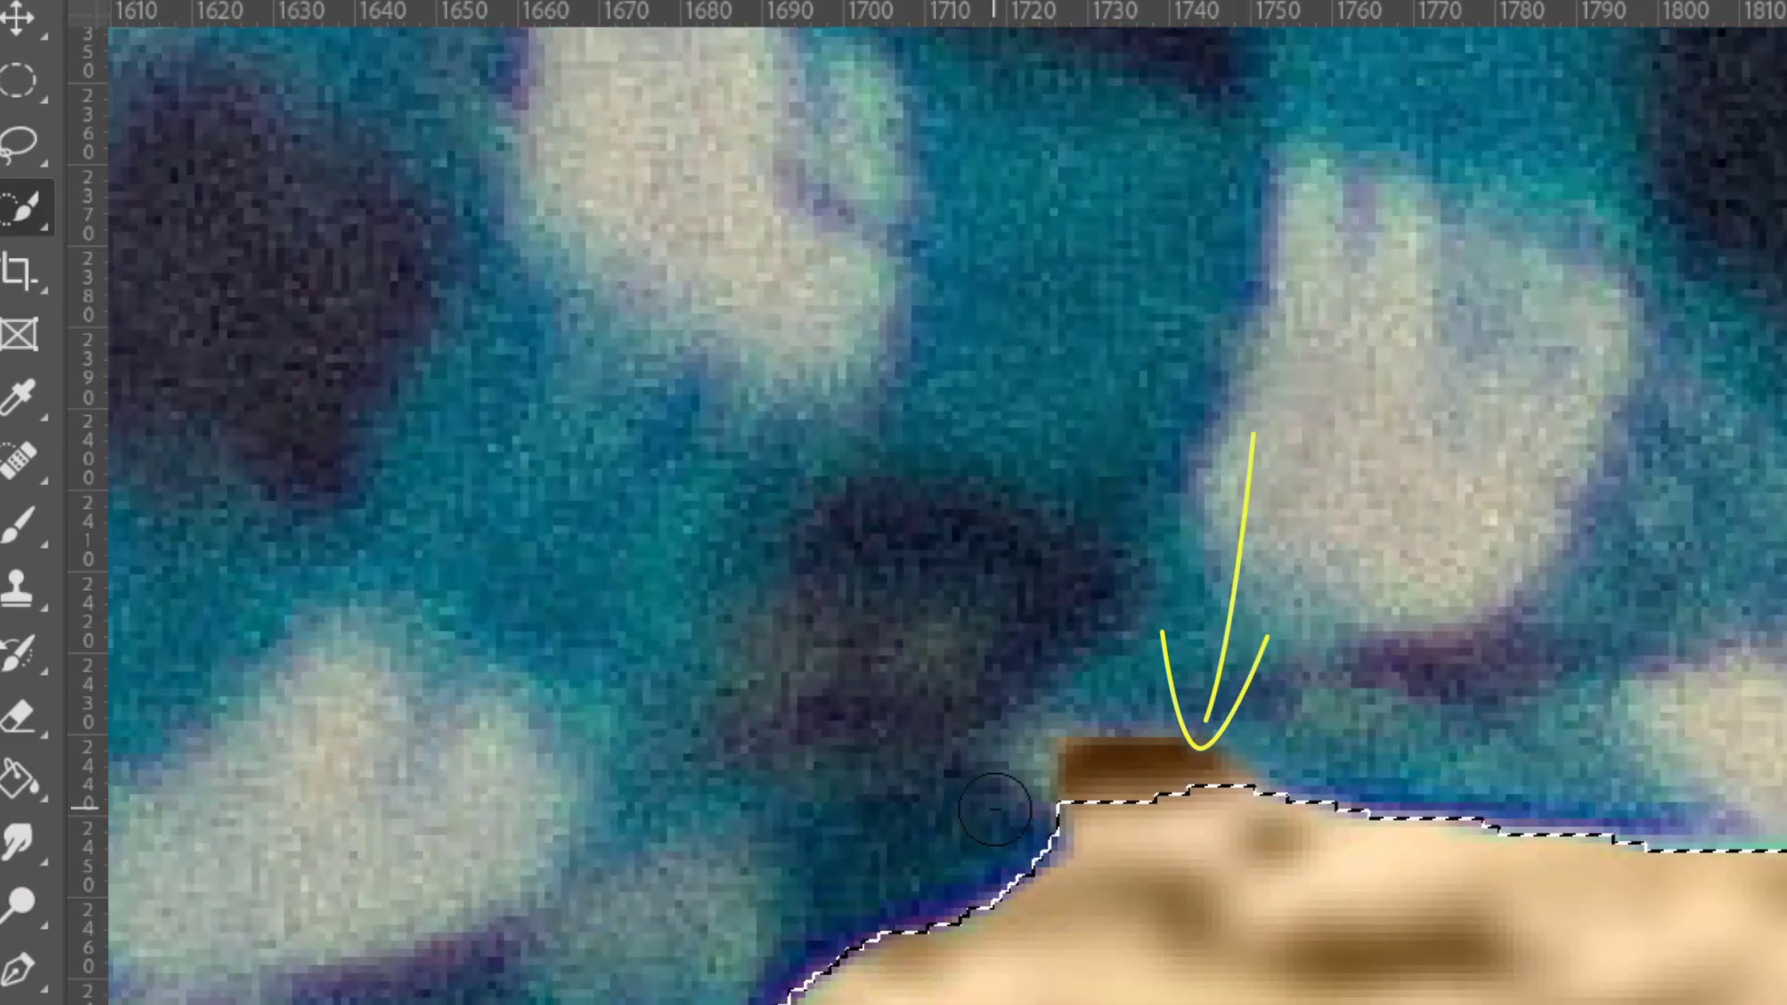
click(1143, 769)
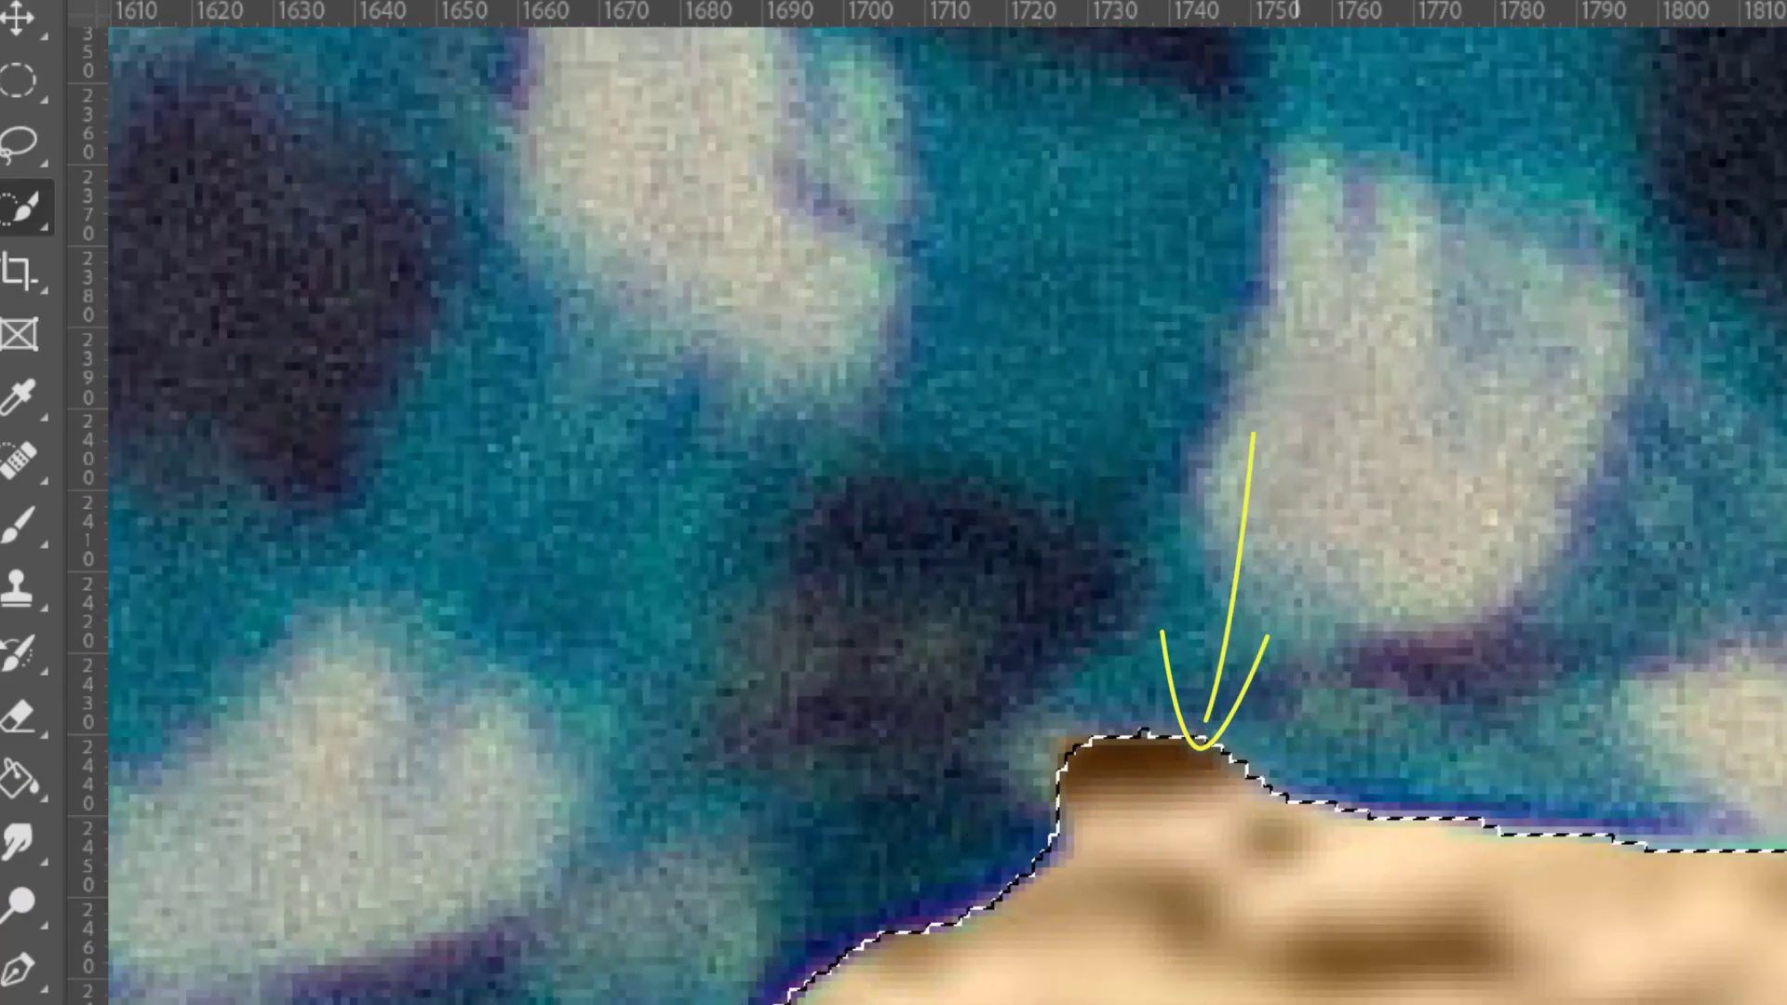
key(ctrl+0)
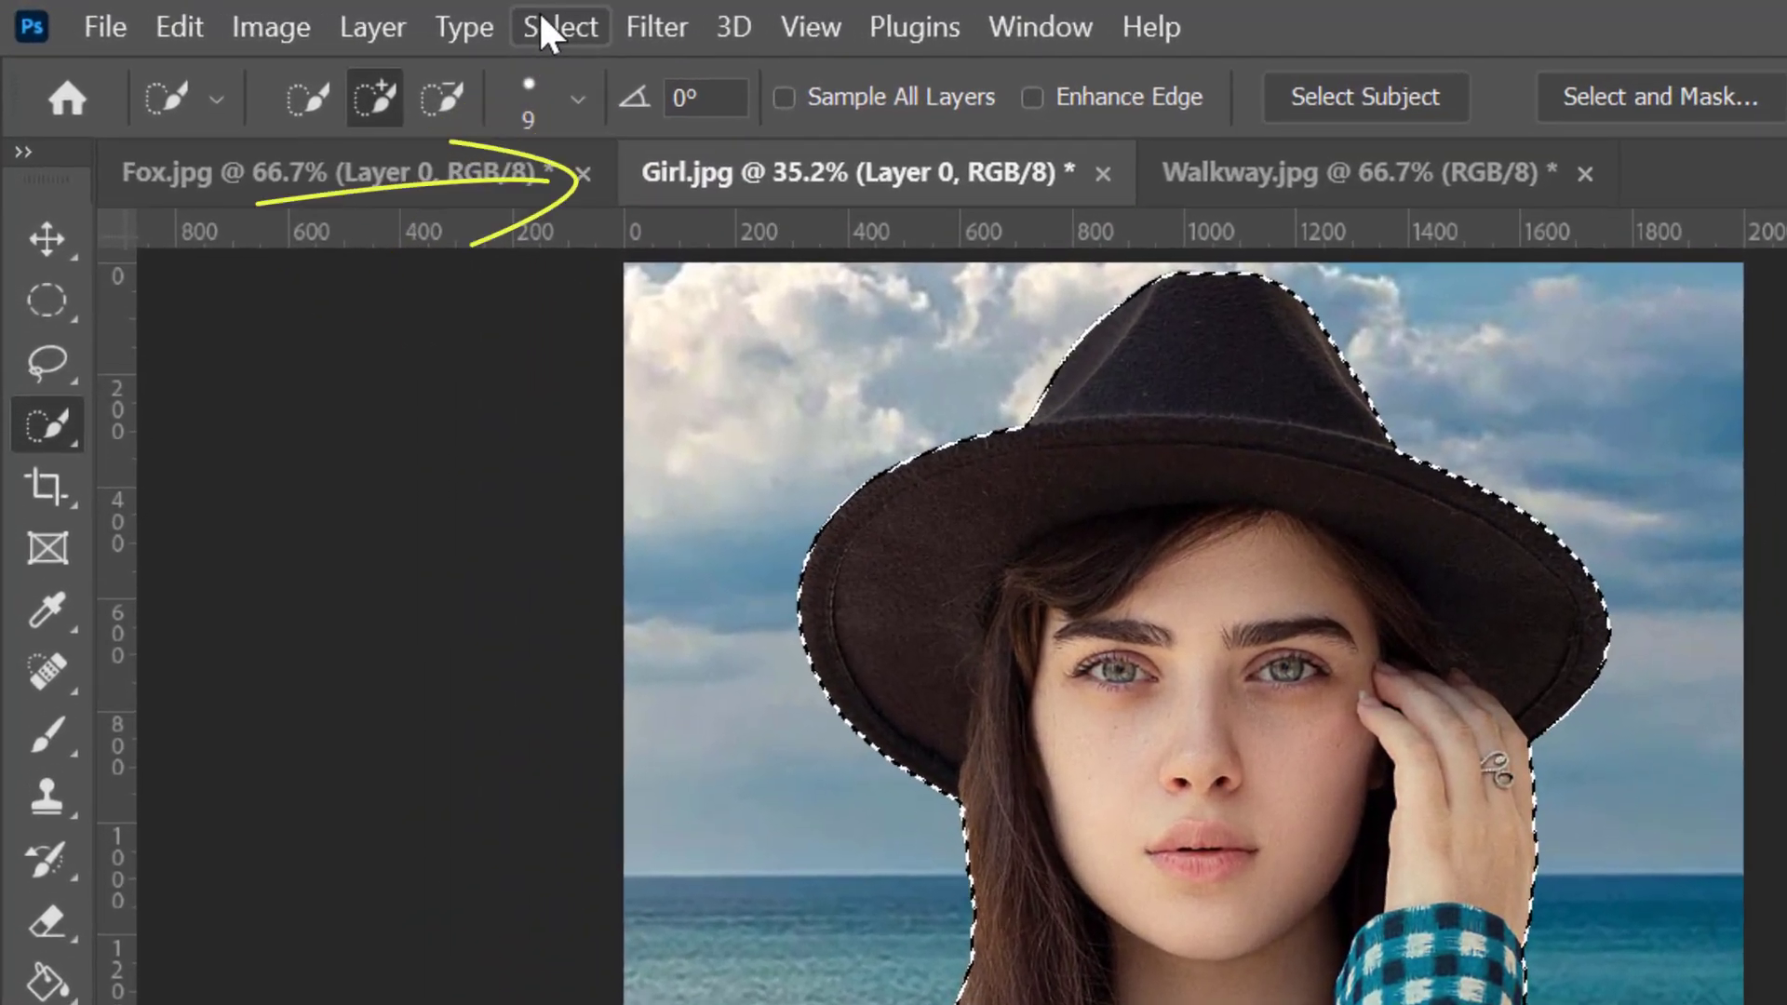
Step: Invert the girl's selection to delete the sky and sea background, and clear the selection
click(504, 22)
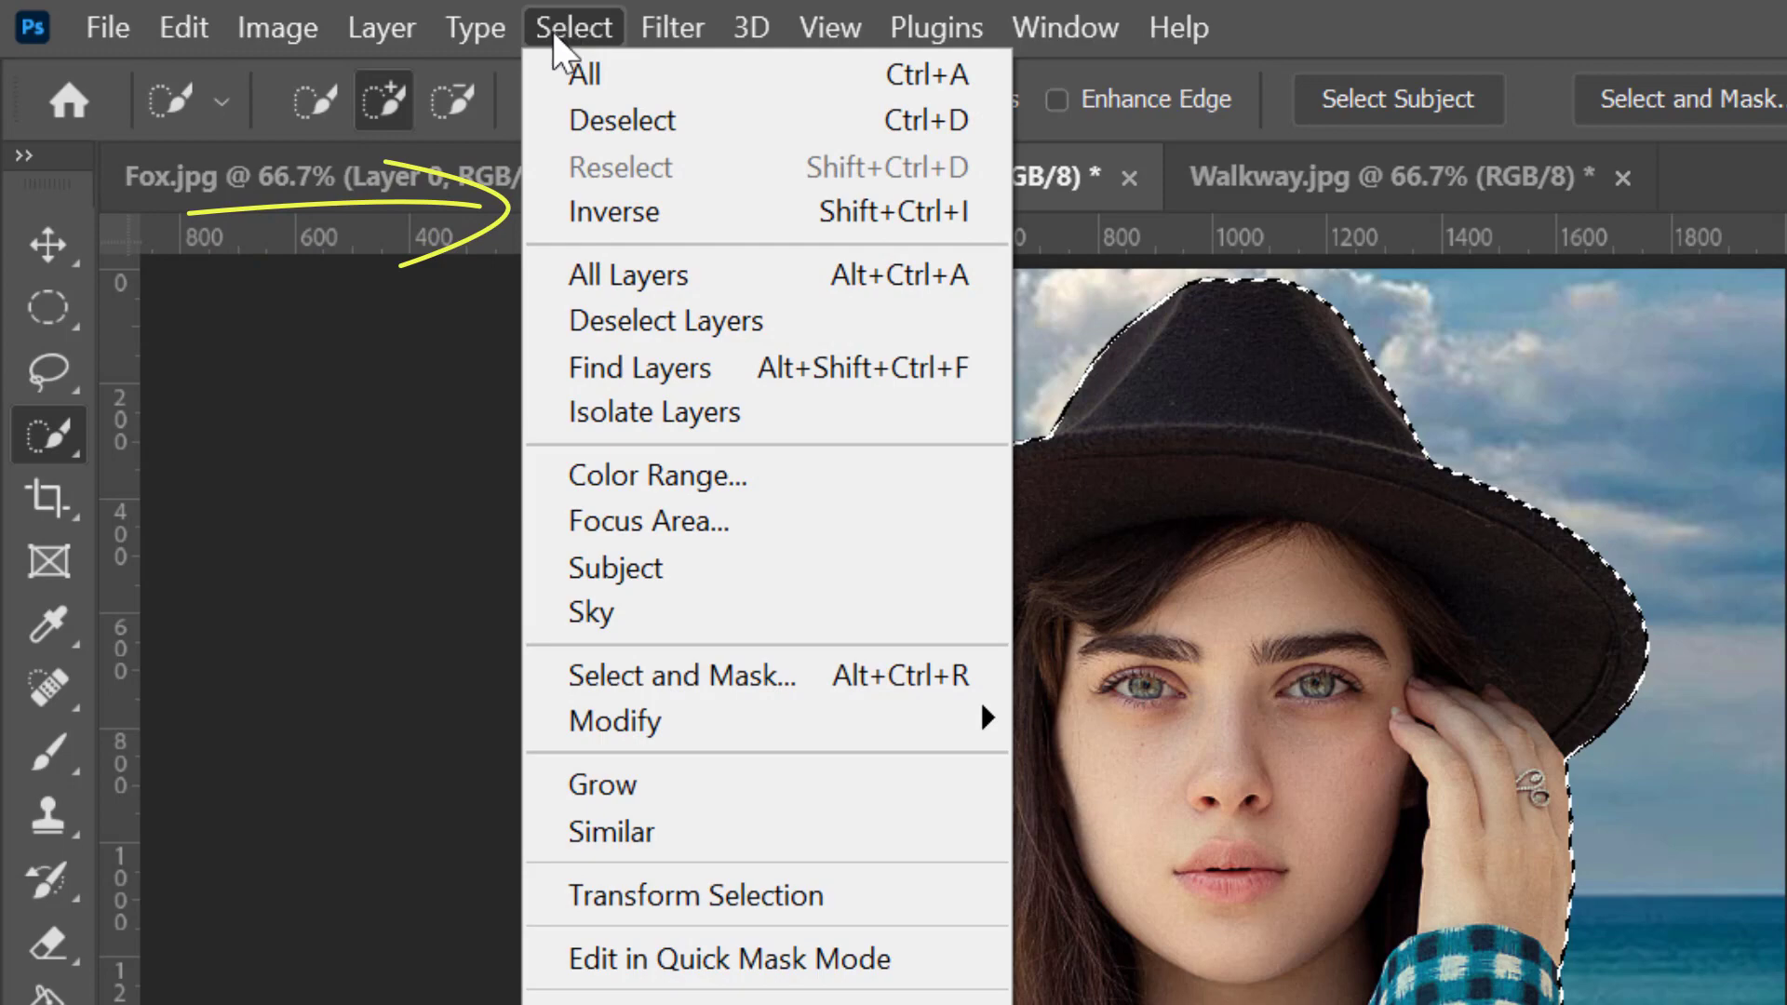
click(572, 210)
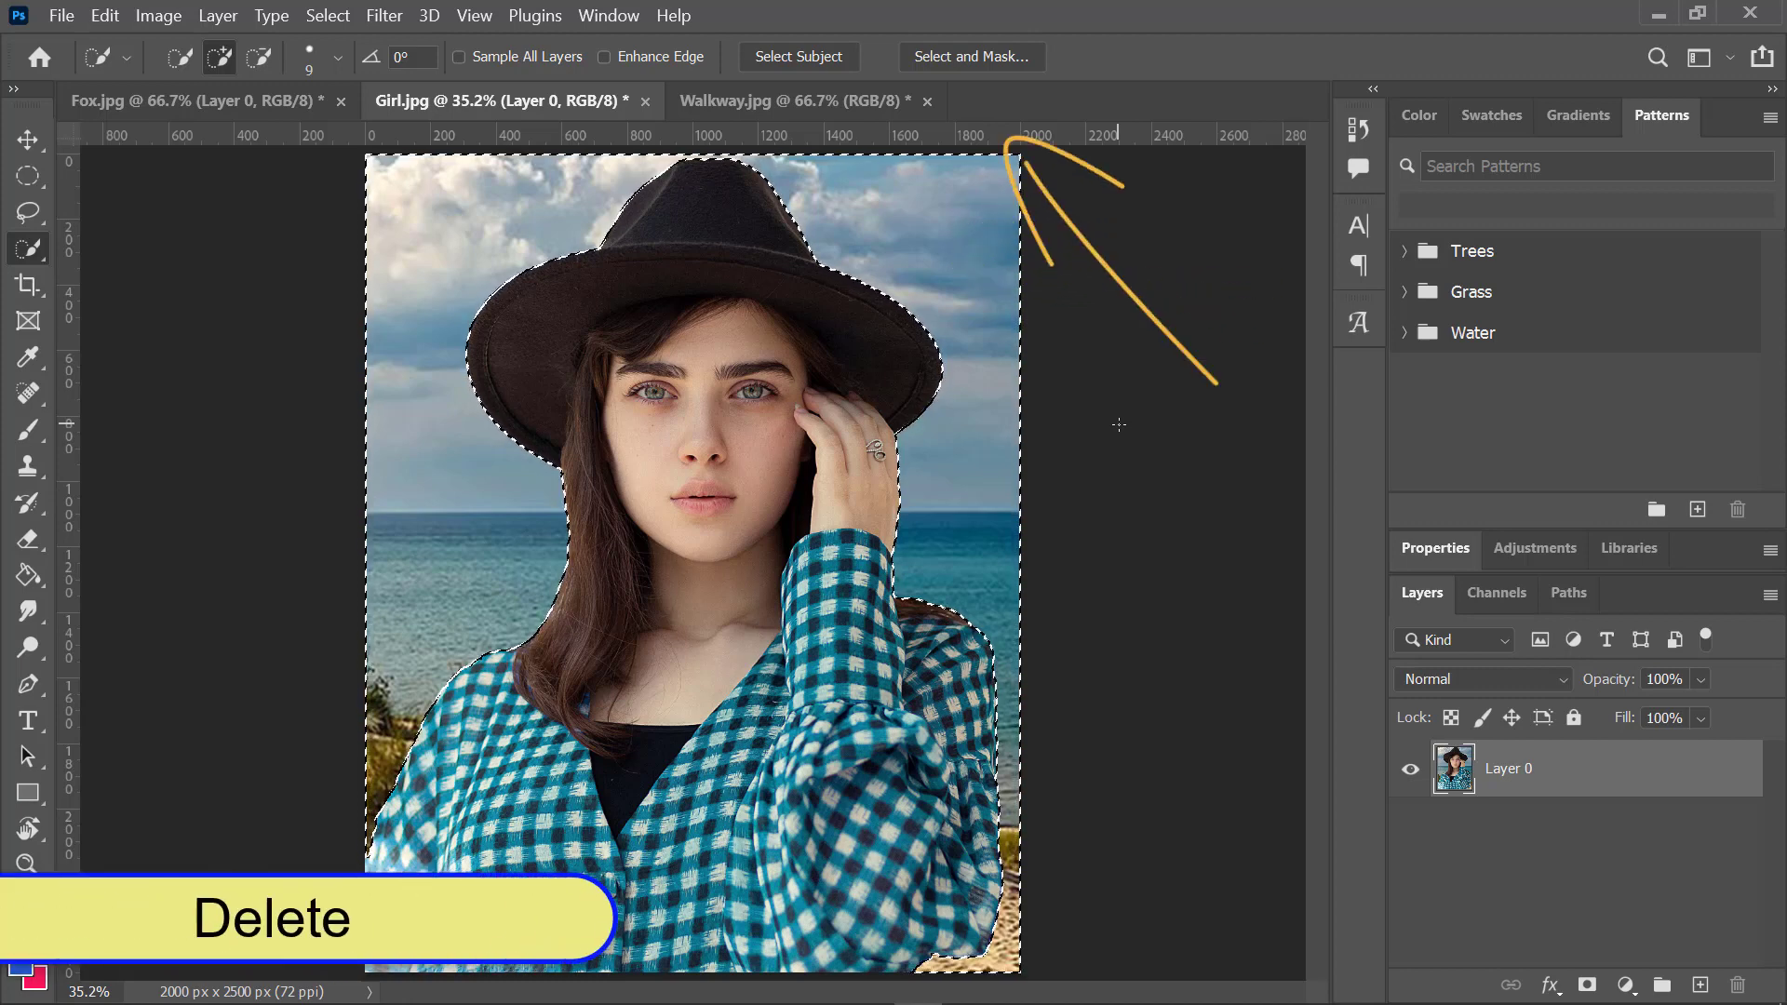
key(Delete)
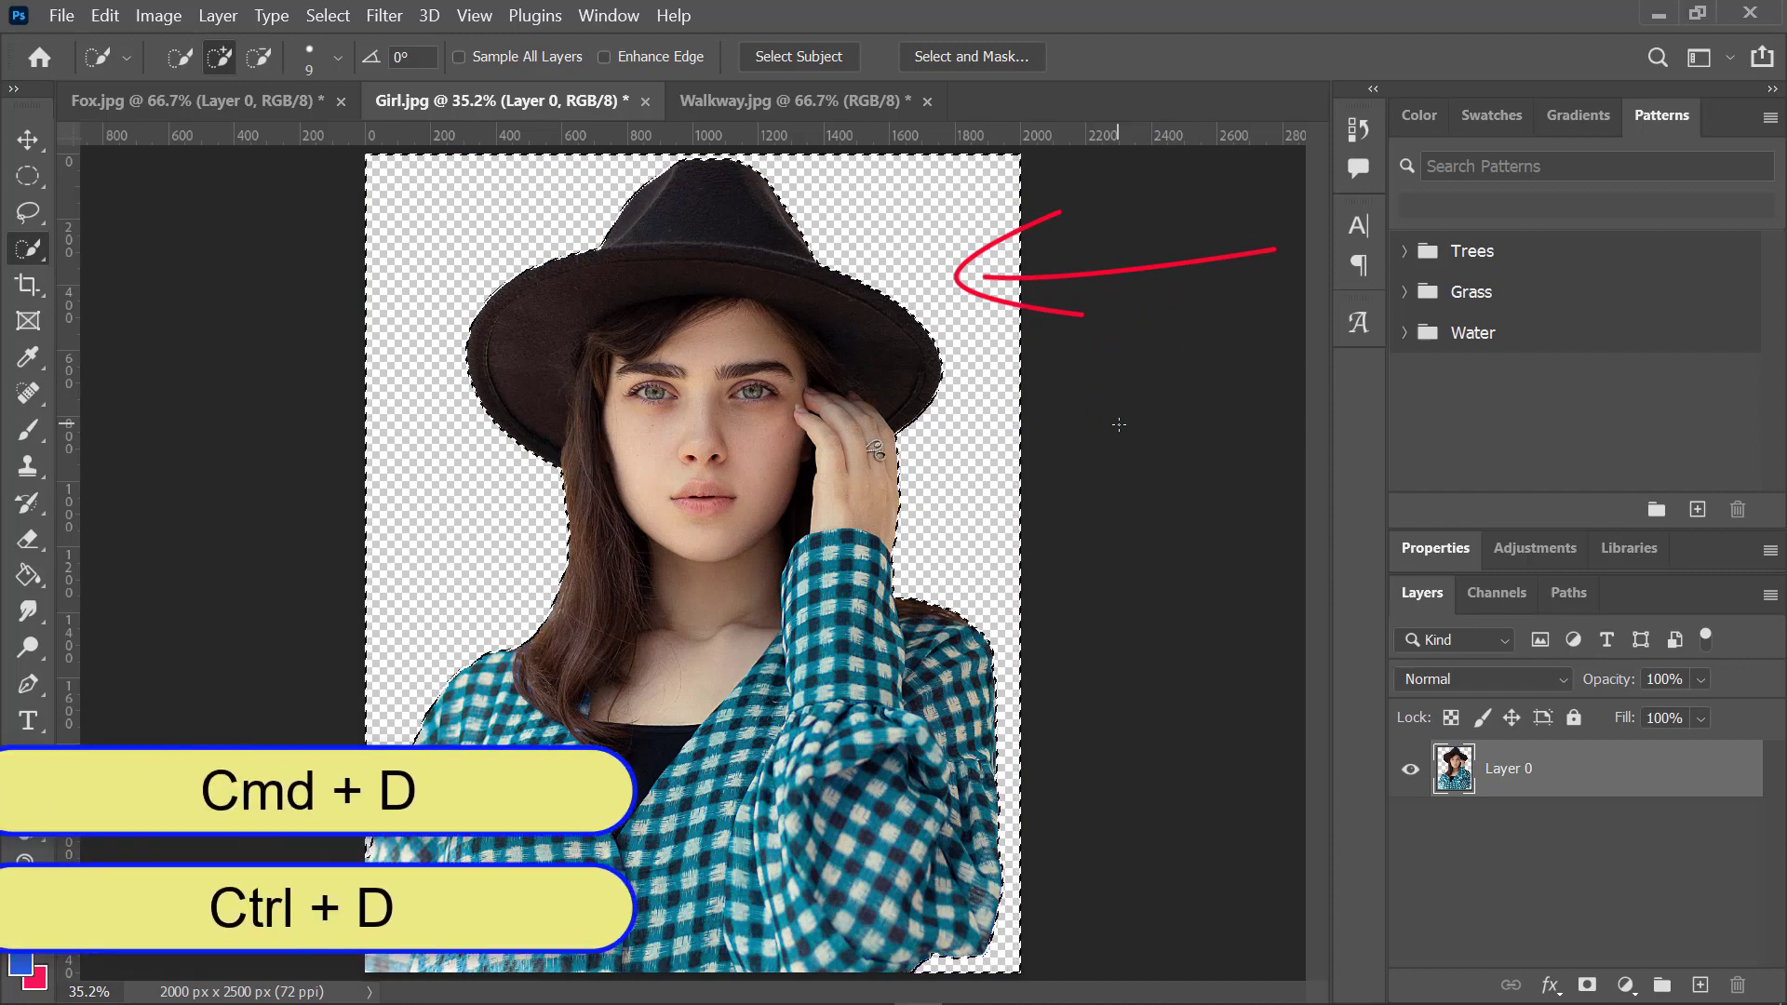
key(ctrl+d)
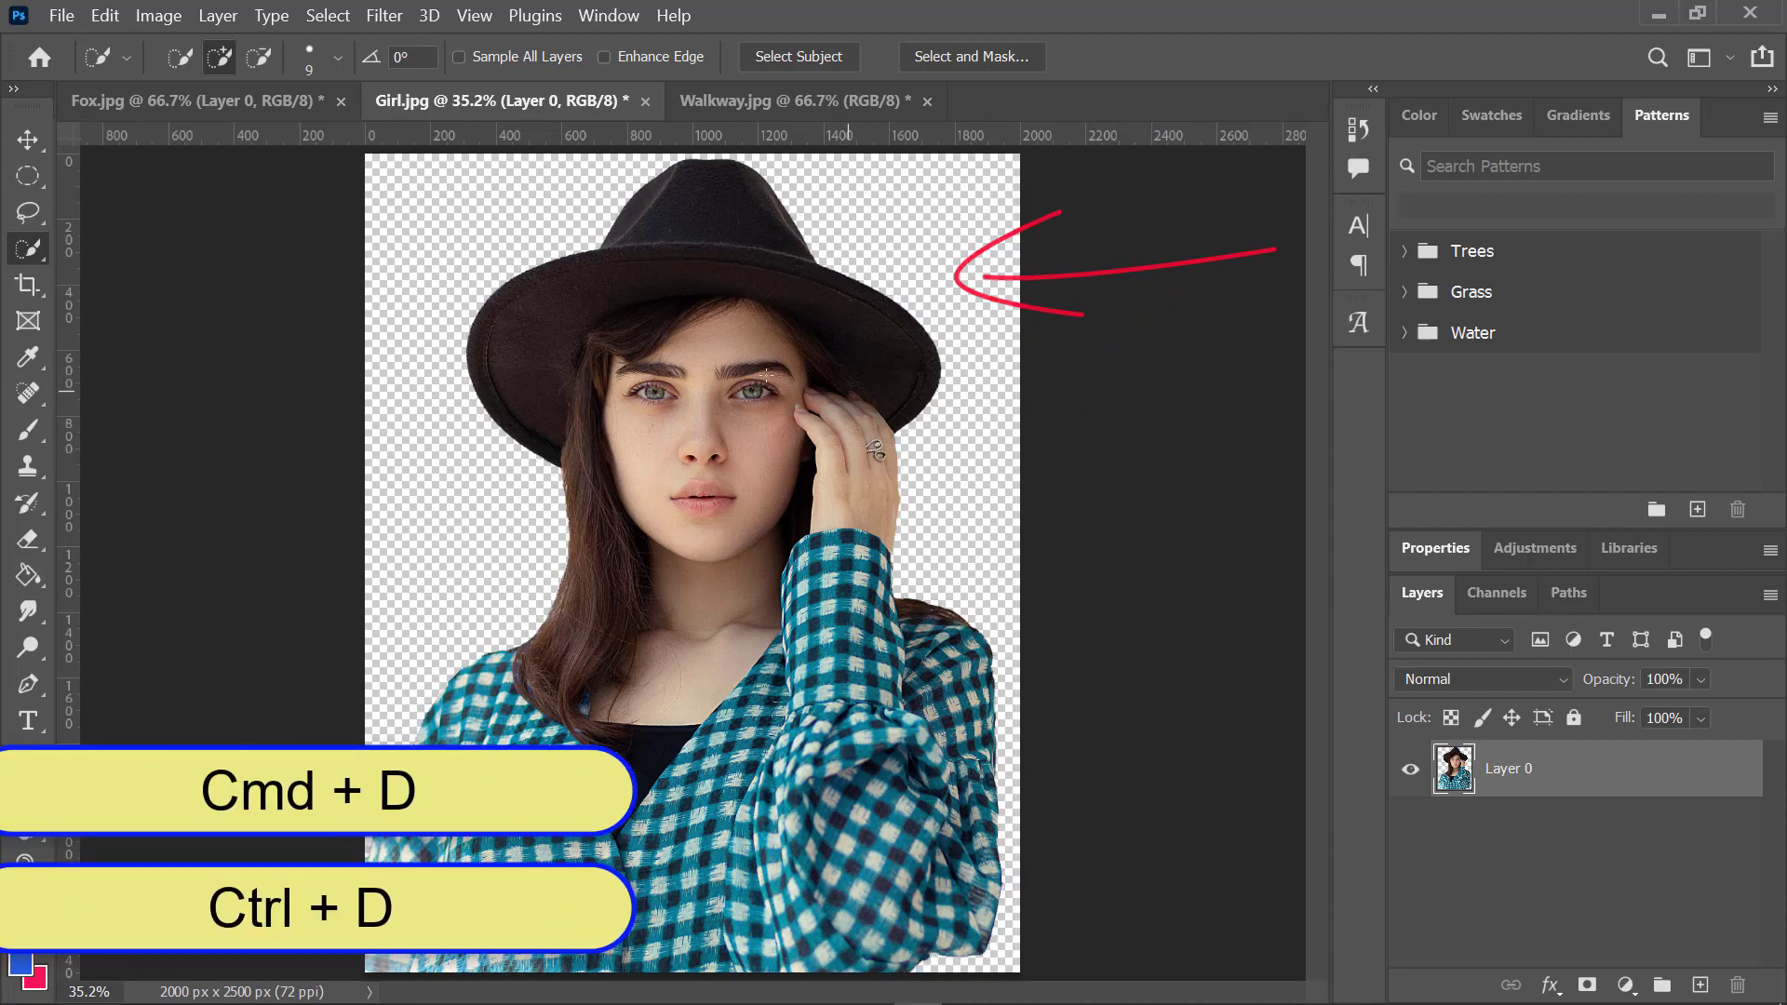
Step: Export the girl cutout as a transparent 2000 × 2500 px PNG with the file name Girl
click(62, 15)
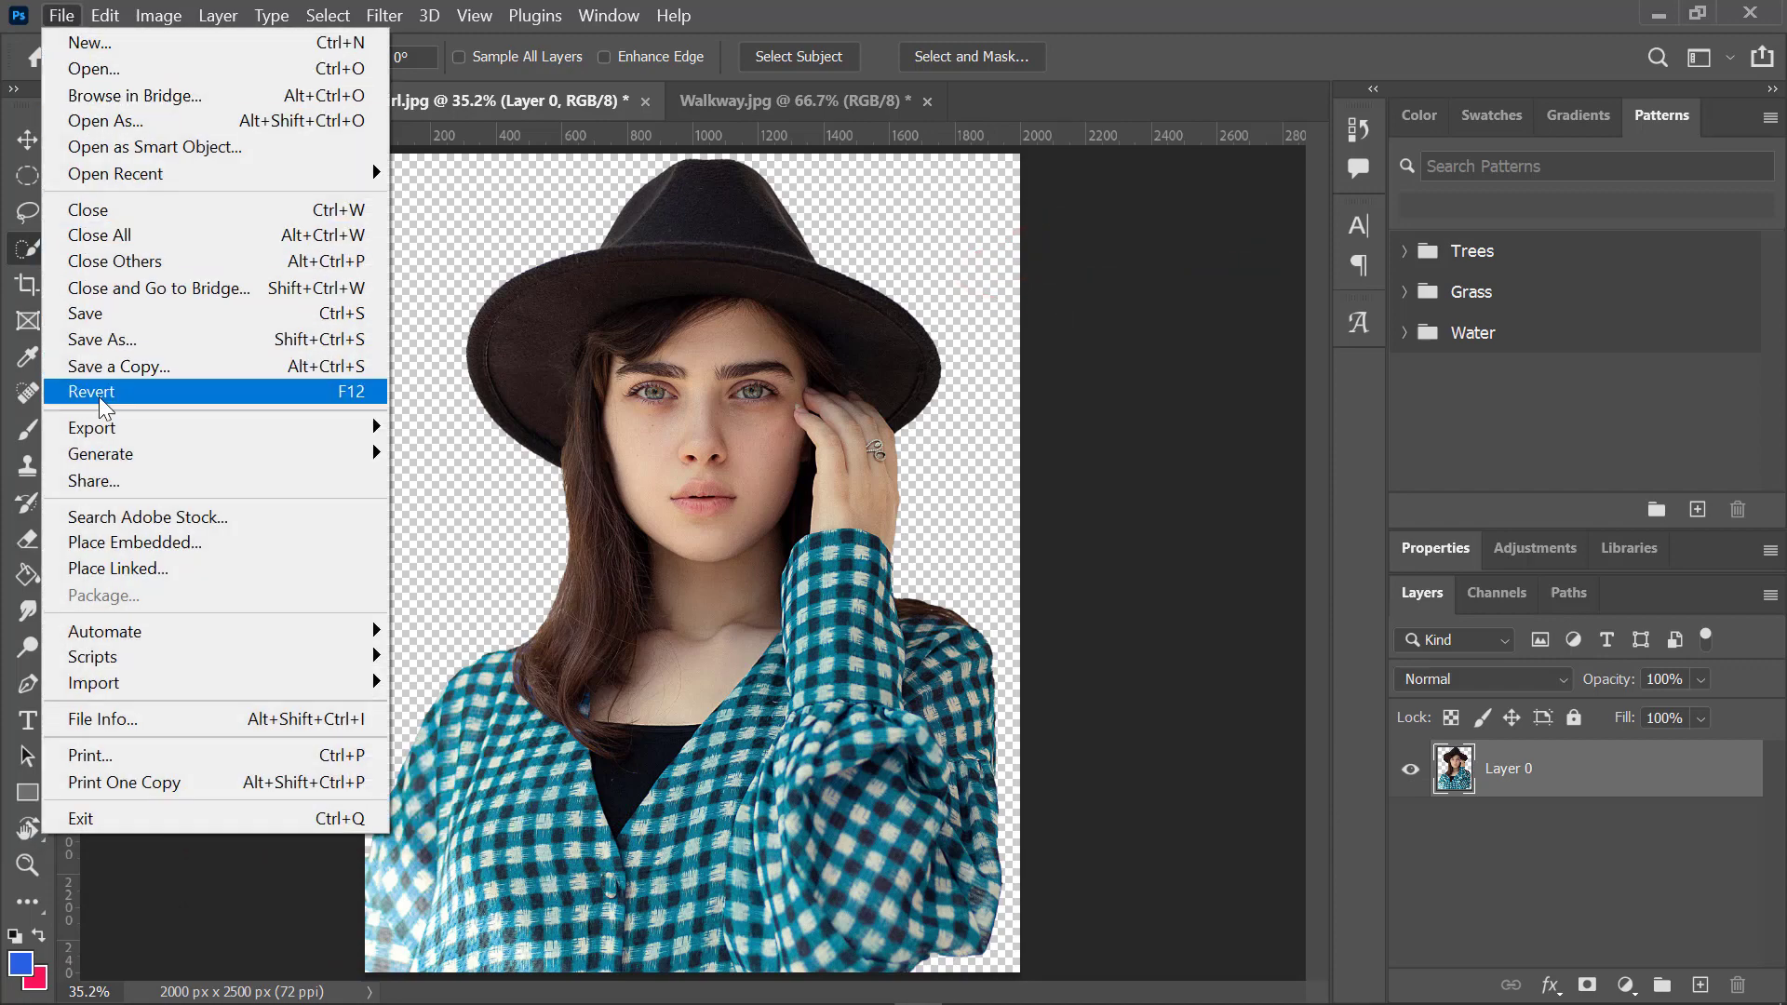
mouse_move(107, 428)
click(690, 454)
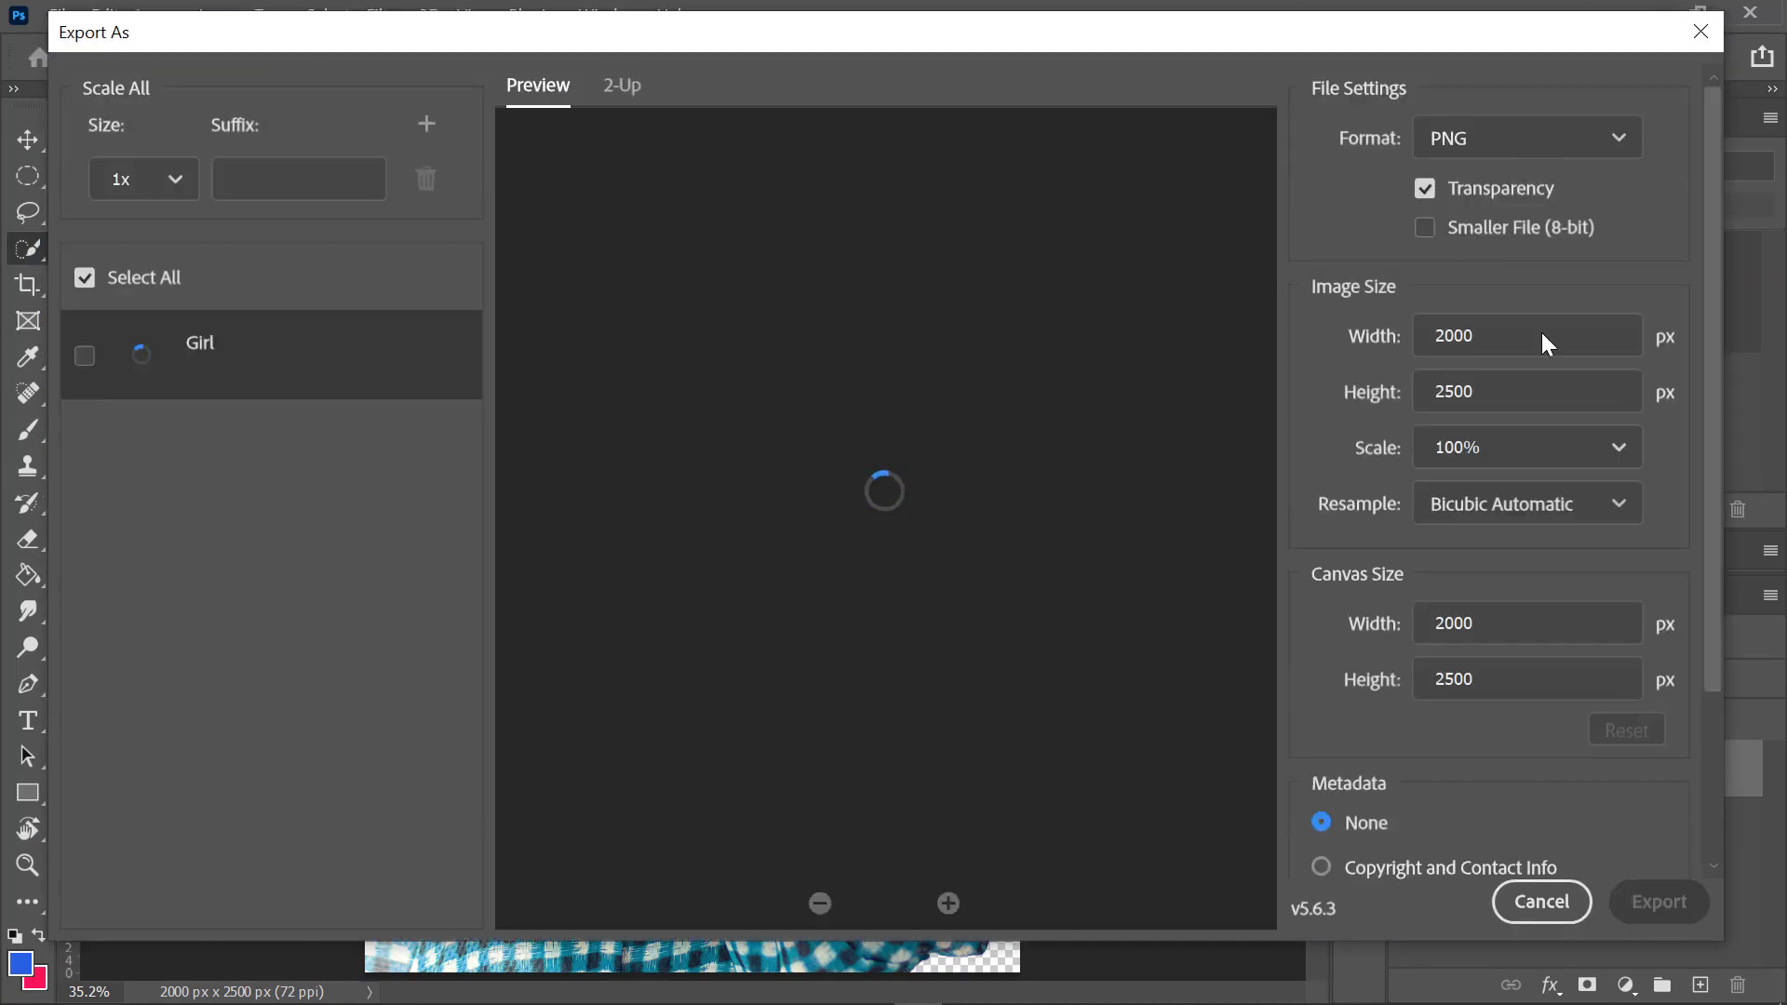
click(1660, 902)
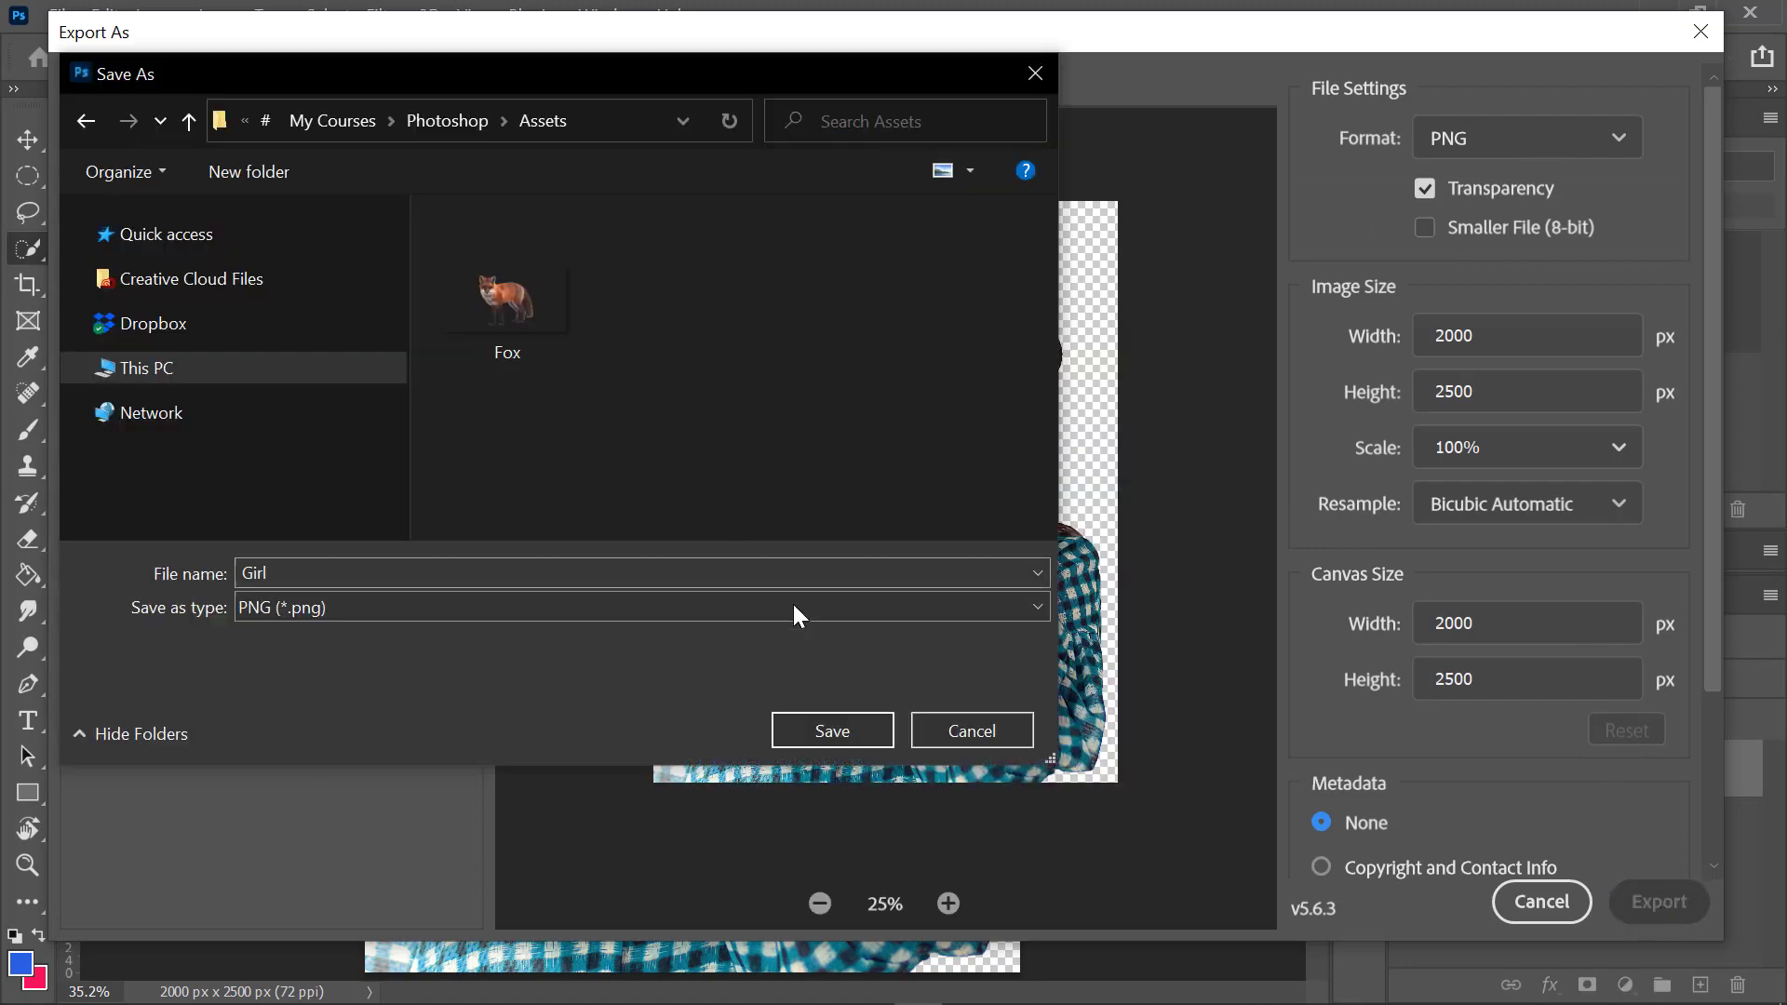
click(863, 734)
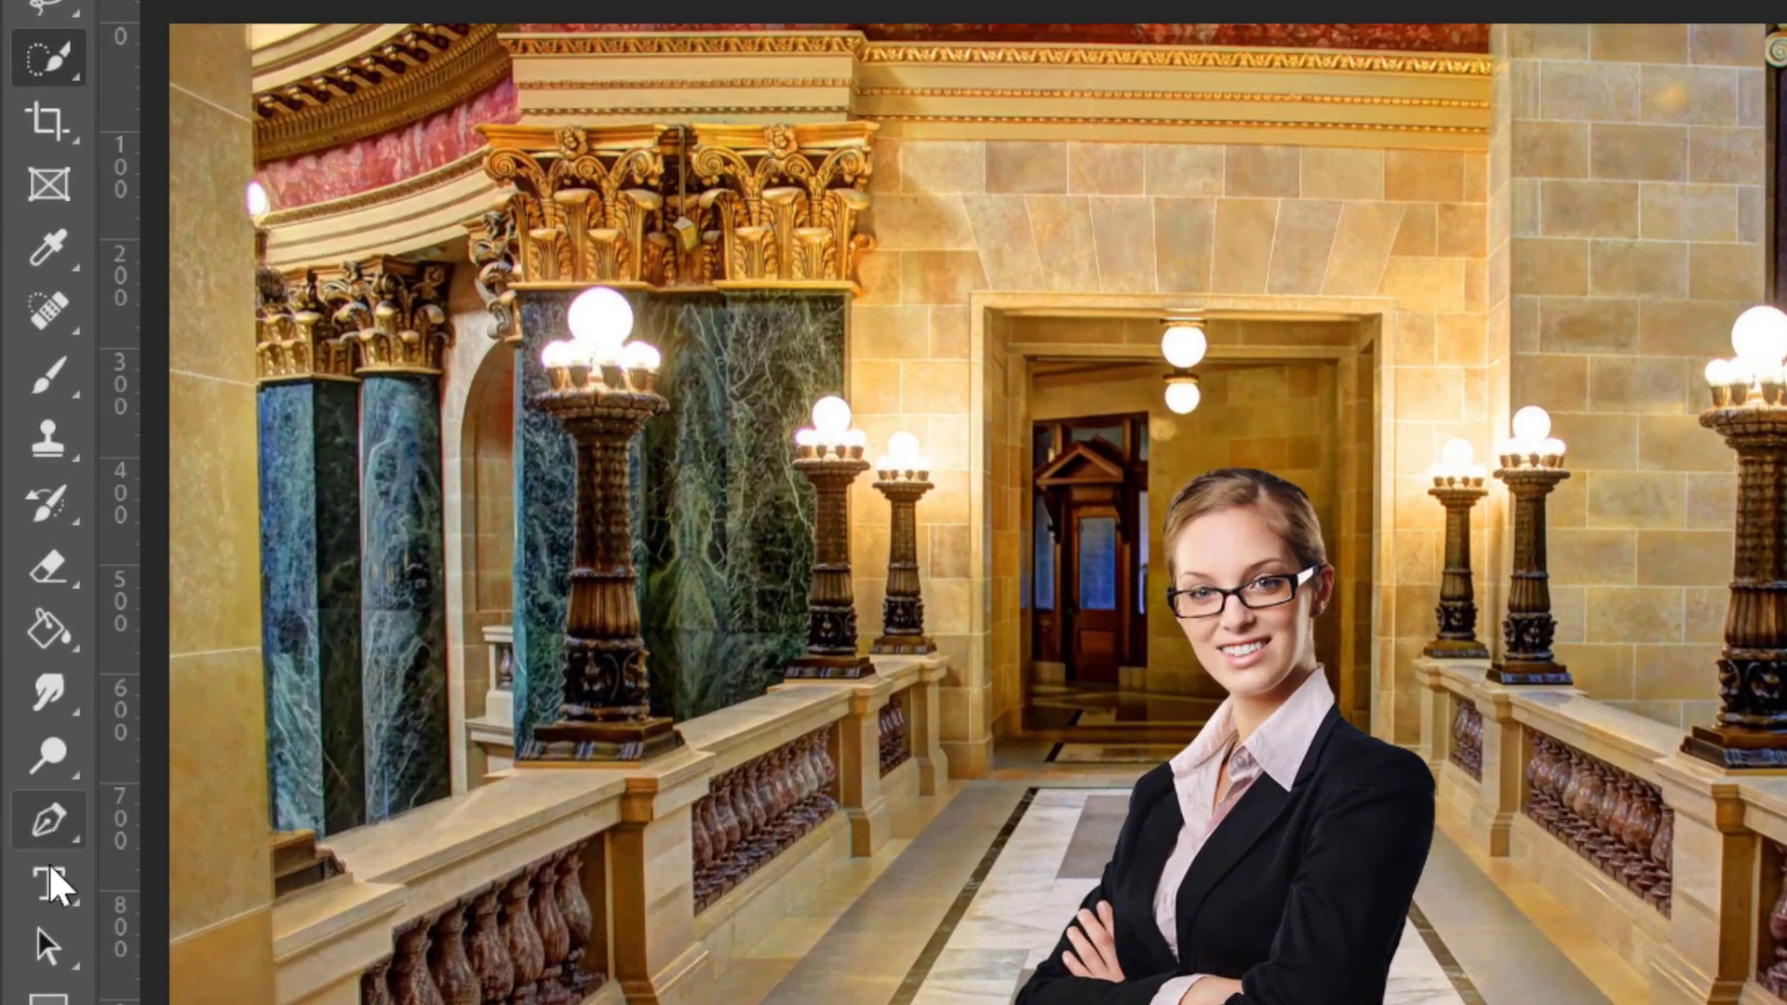
Step: Start a Pen tool path at the jacket's lower-left corner in Walkway.jpg and trace up to the underside of the folded sleeve
right_click(52, 821)
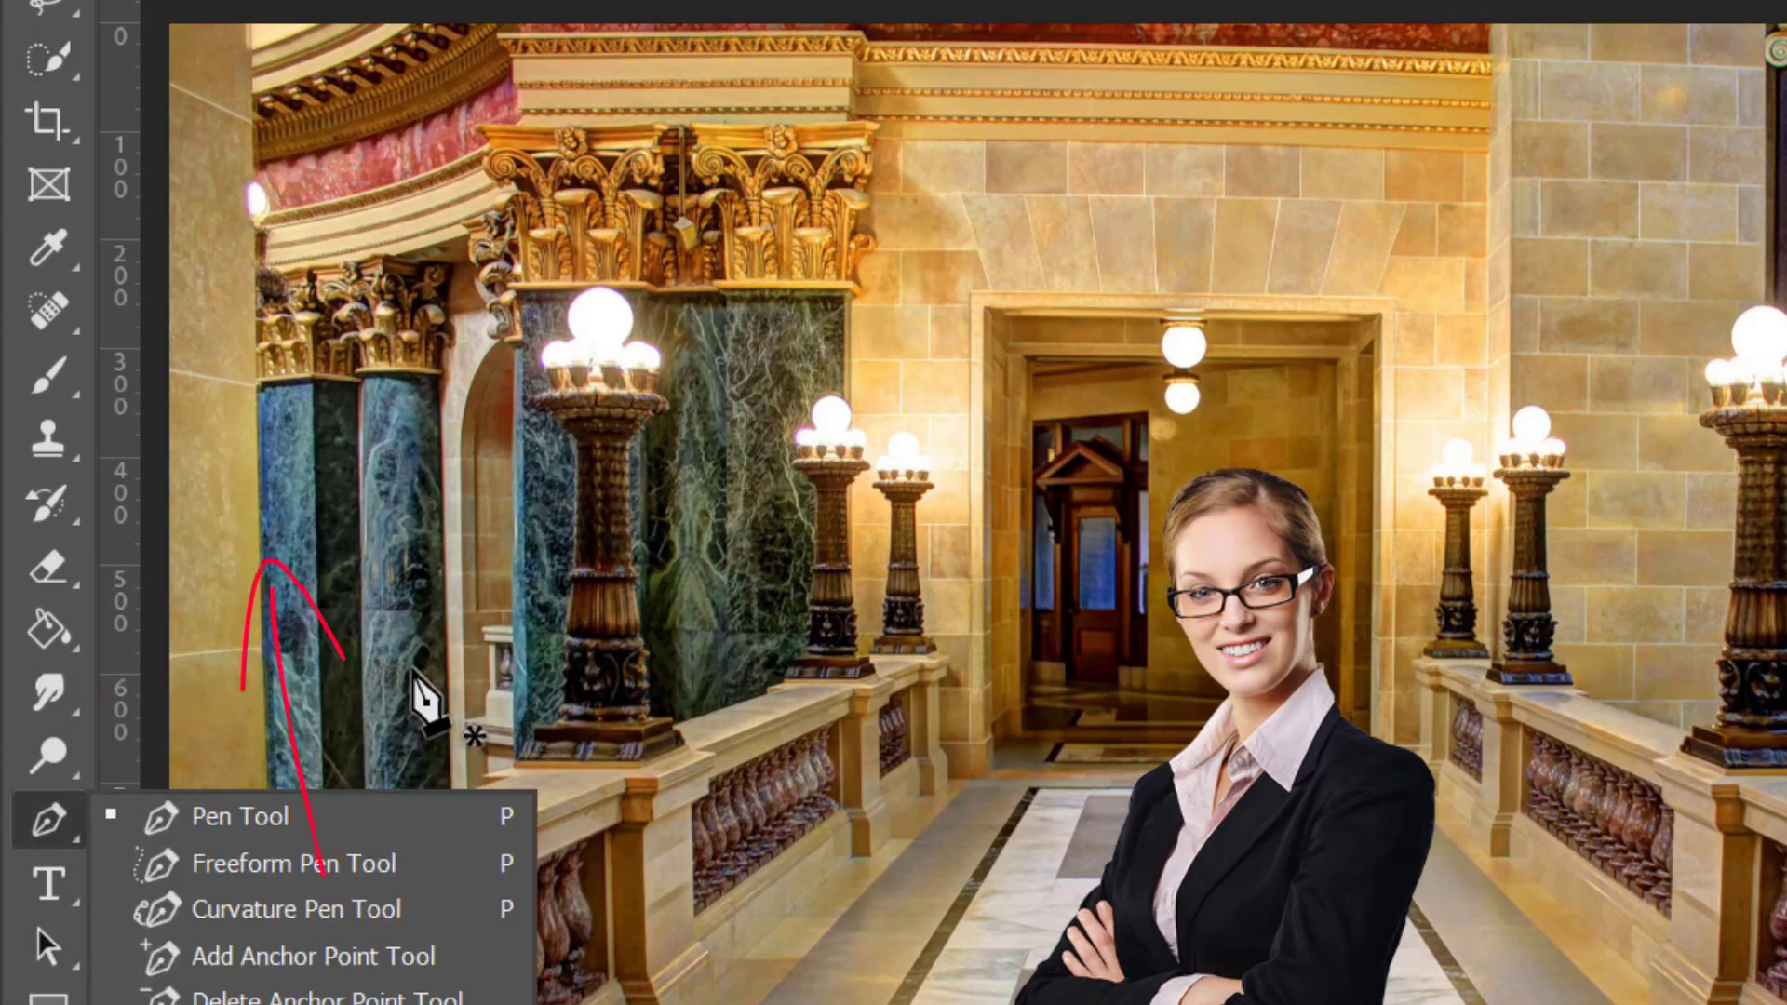
click(240, 817)
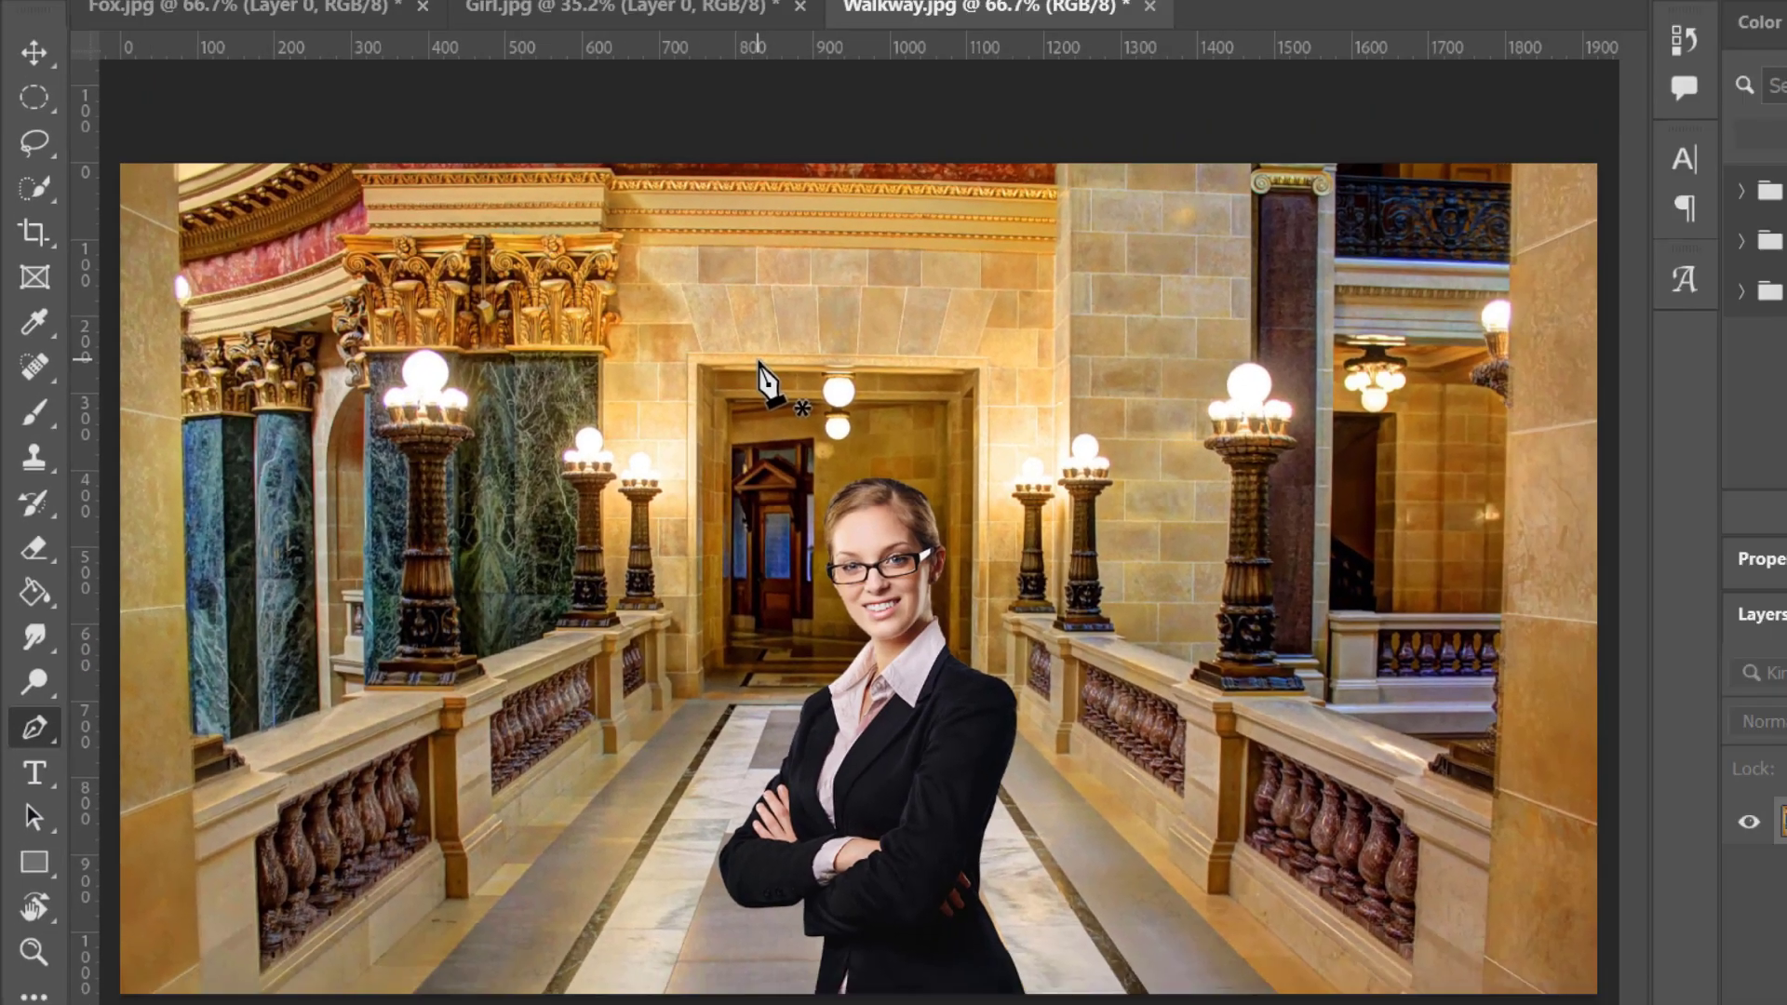
key(ctrl+plus)
key(ctrl+plus)
key(ctrl+plus)
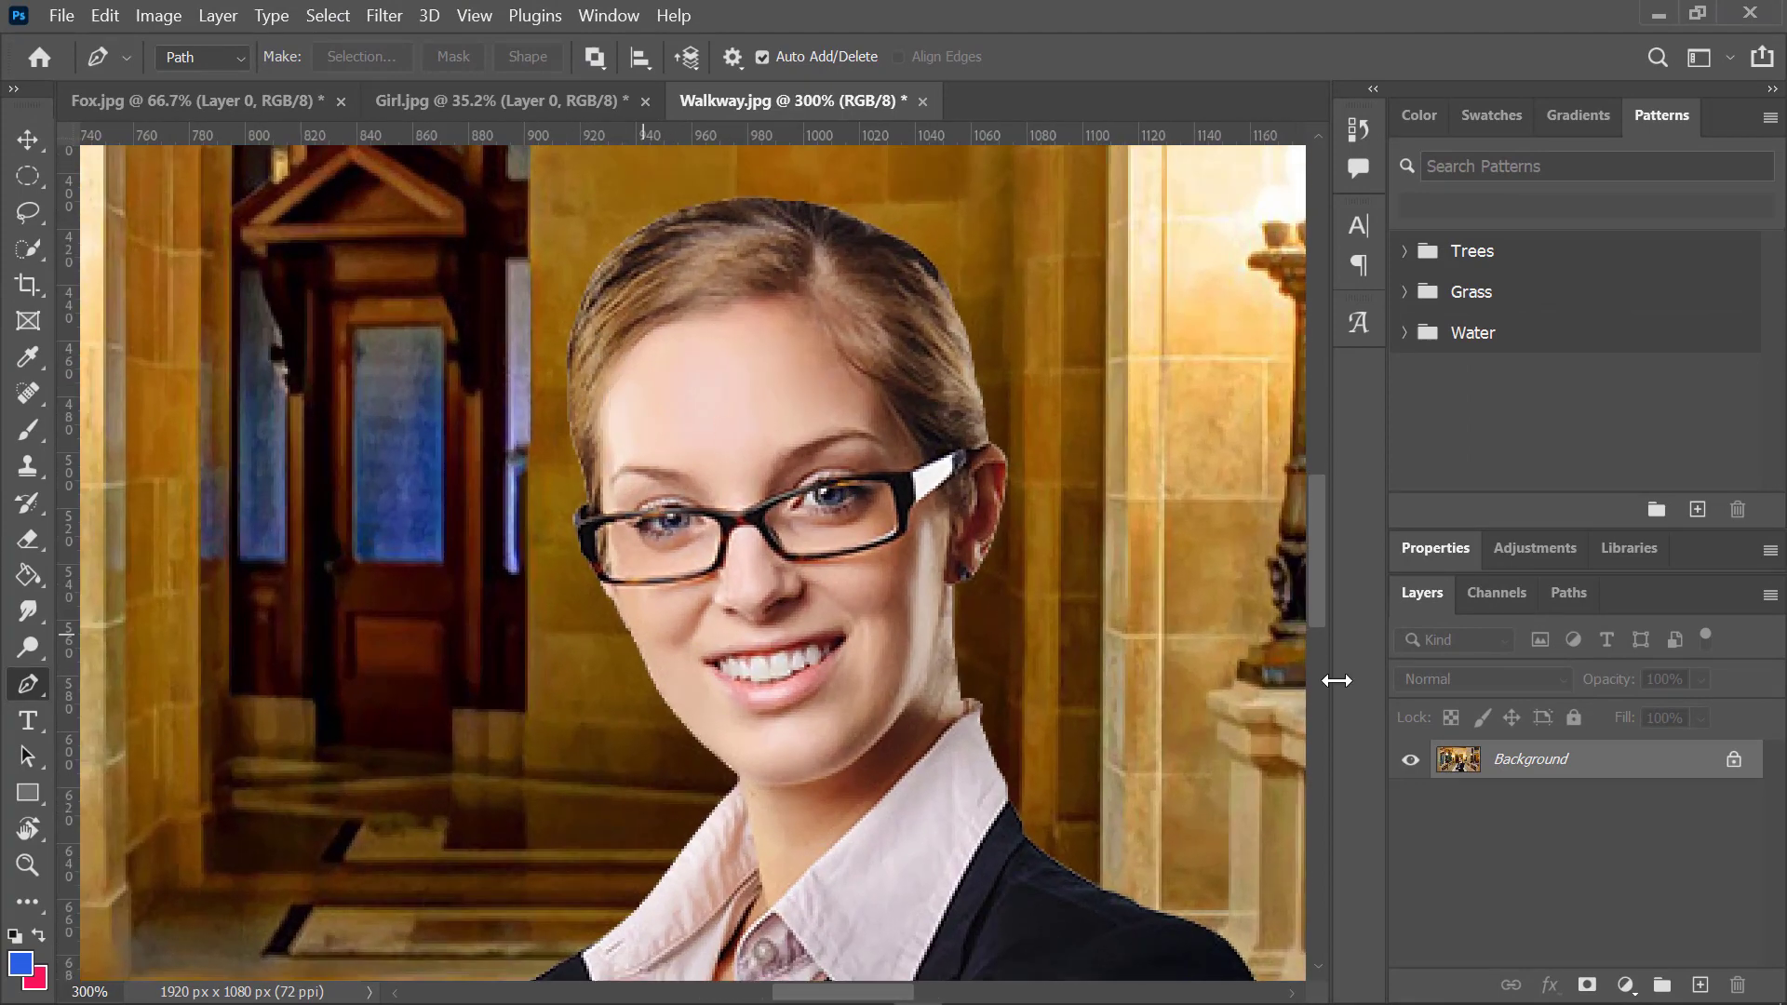
drag(1318, 579, 1347, 810)
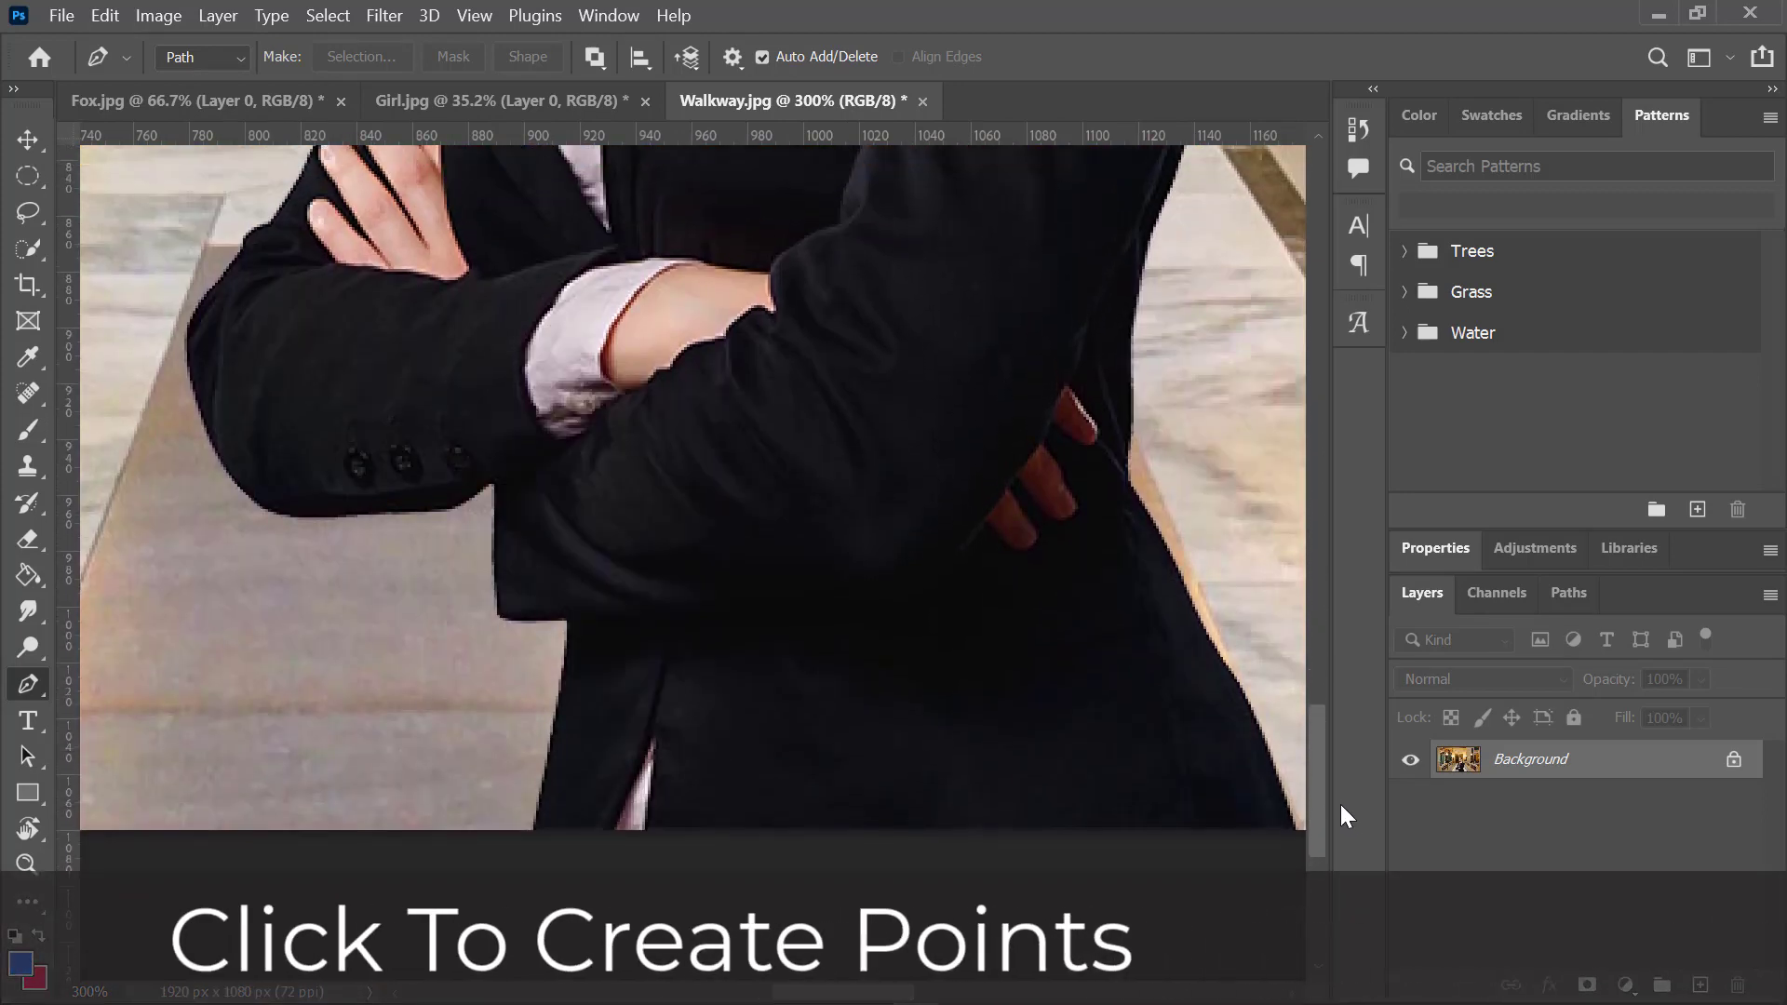
scroll(438, 791, up, 2)
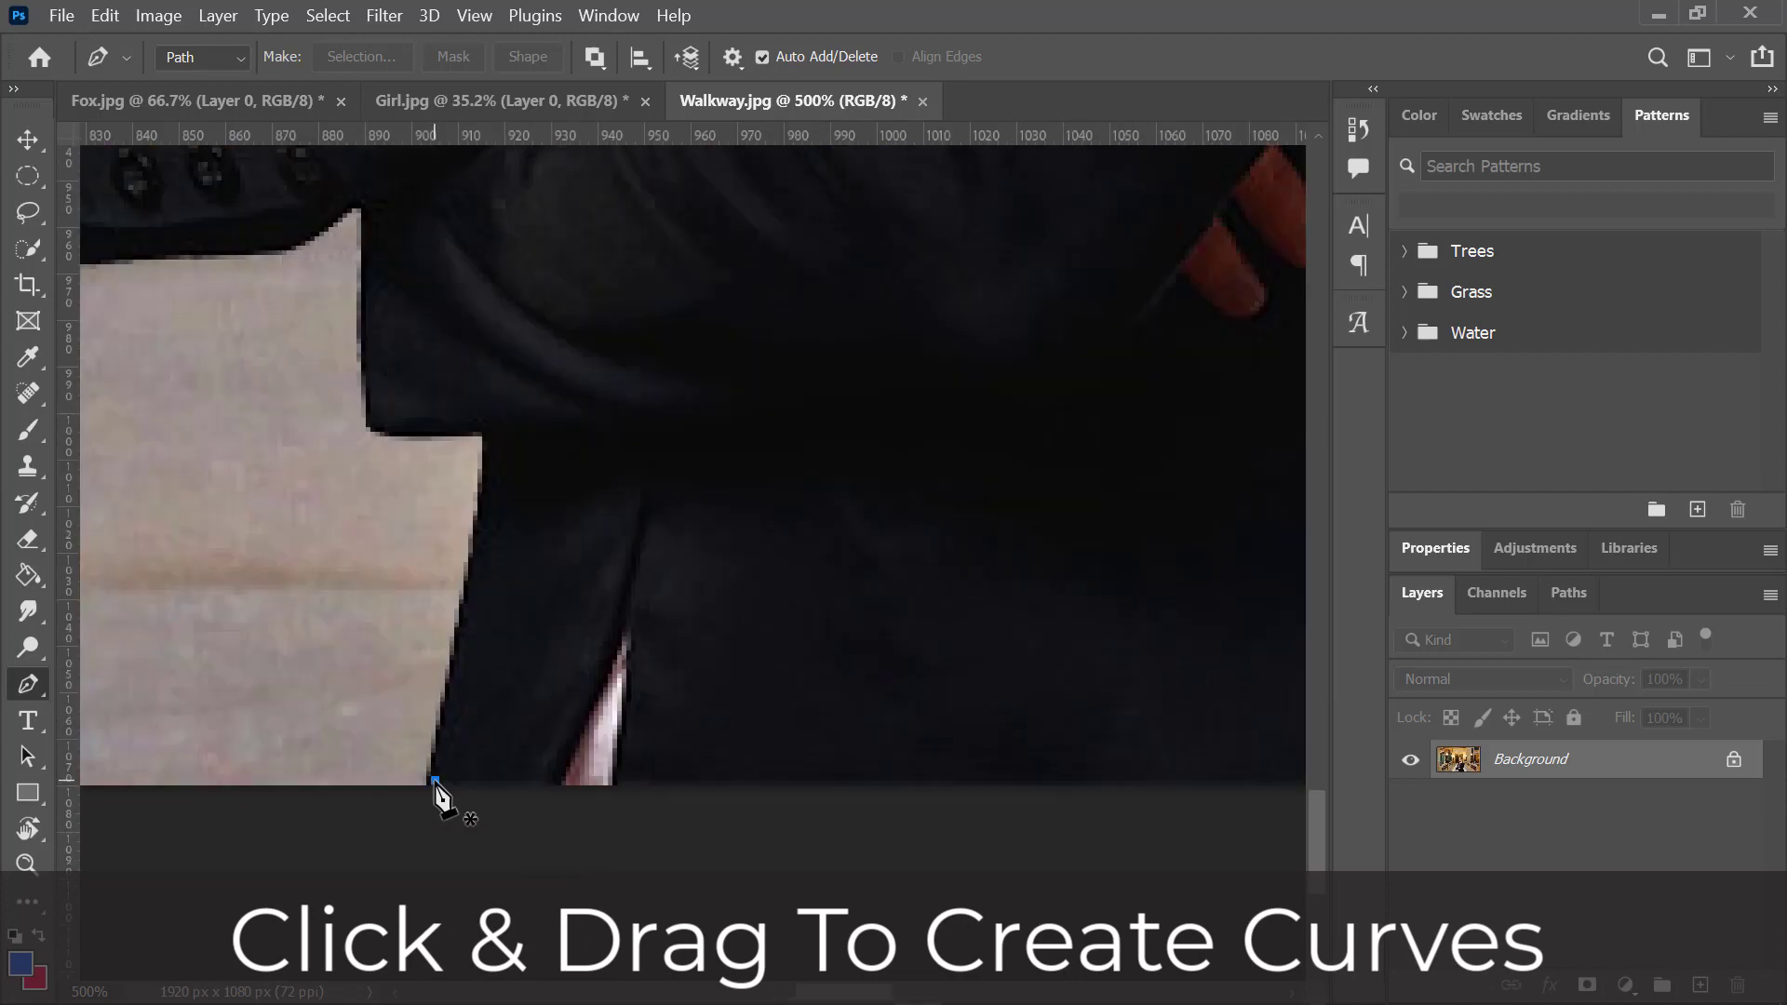
click(374, 425)
scroll(367, 391, up, 3)
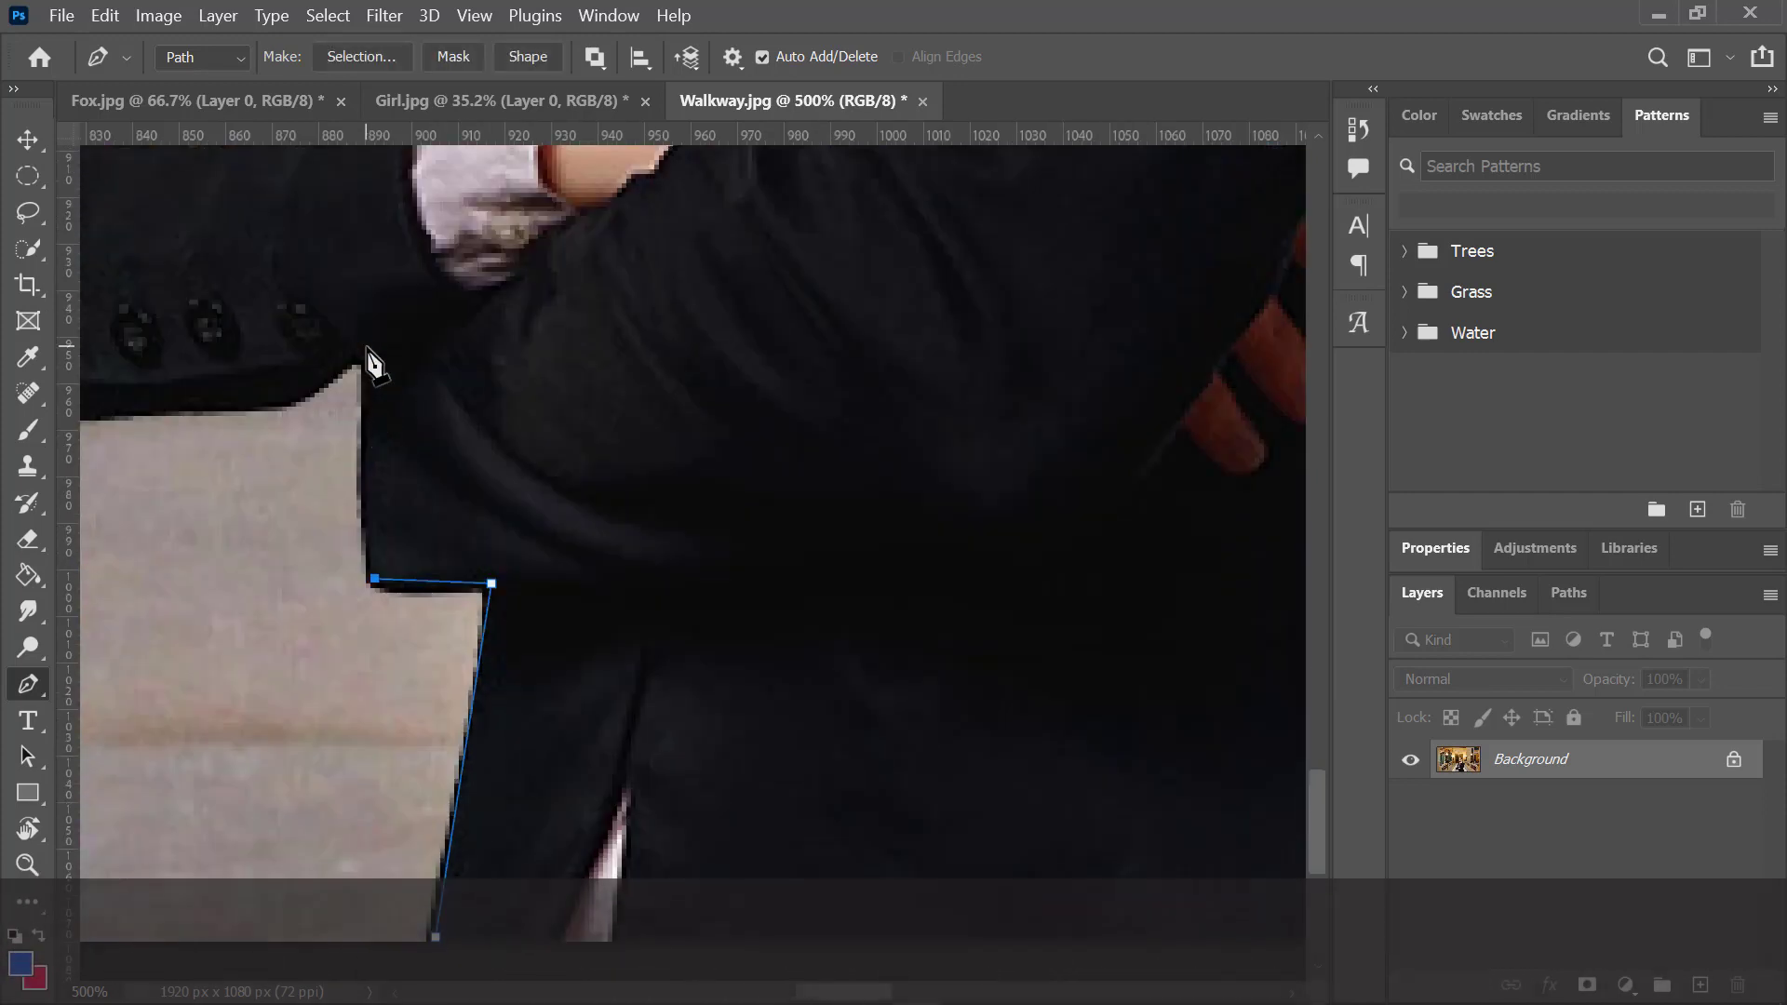
click(366, 347)
drag(292, 398, 216, 412)
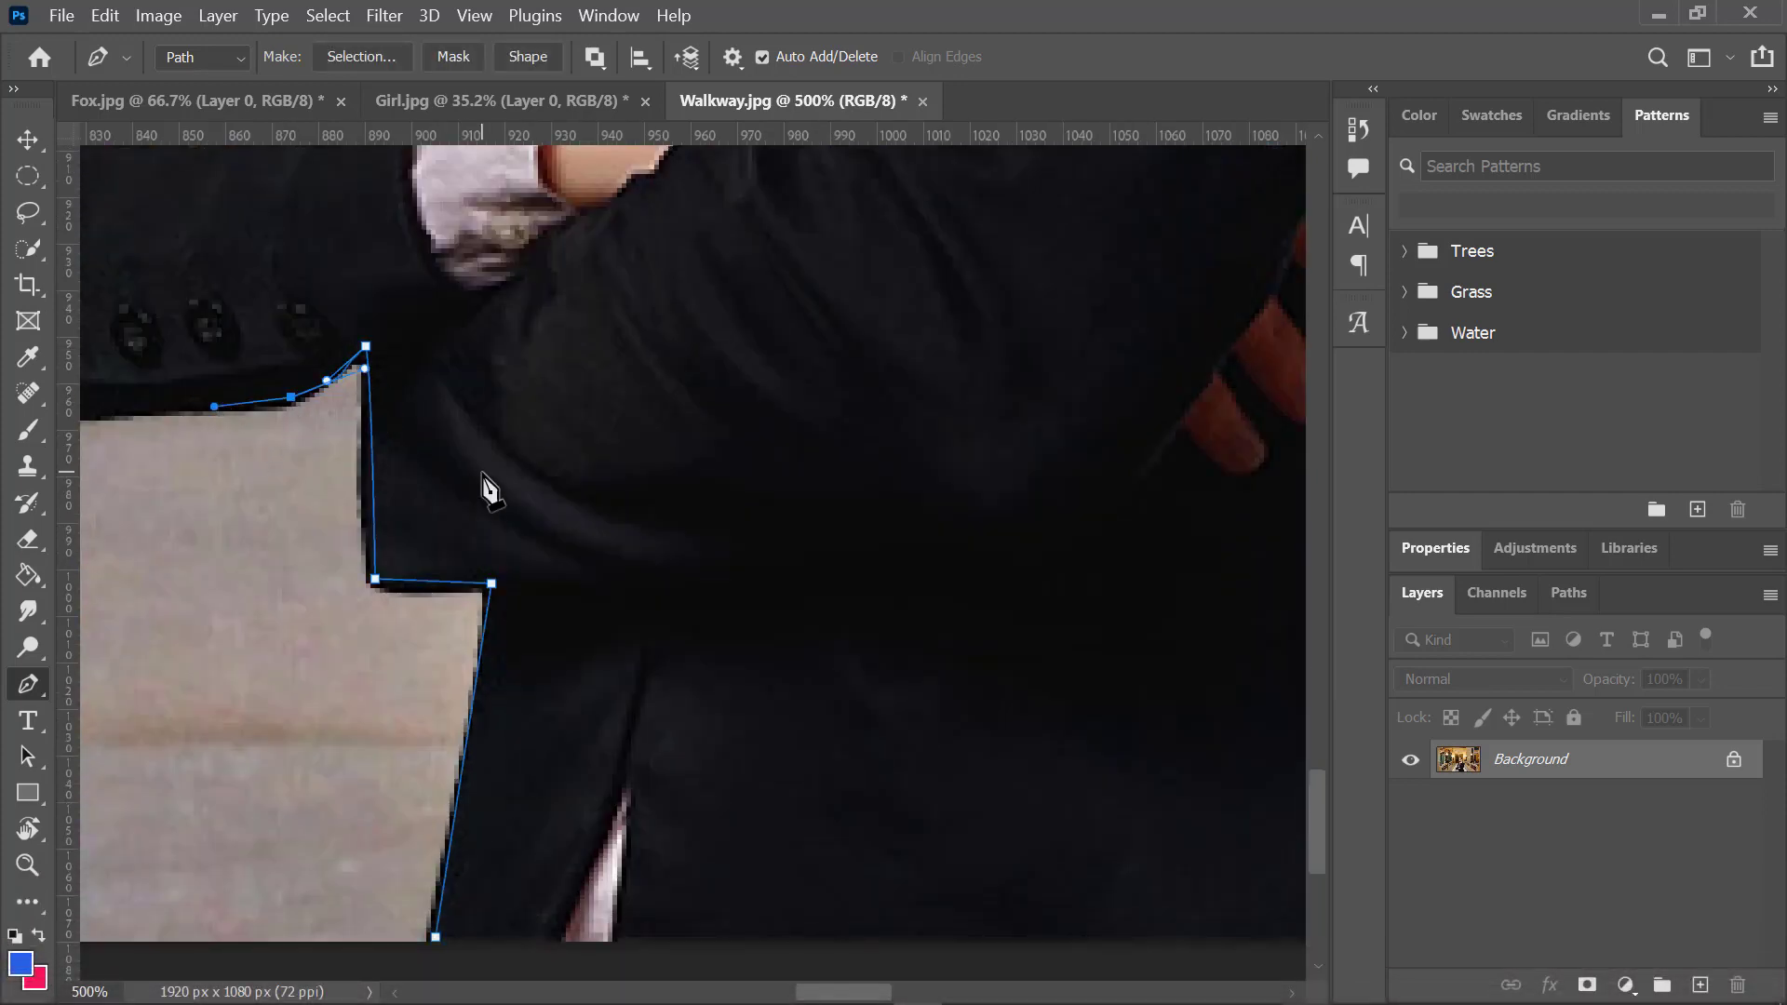
Step: Continue the path around the elbow of the folded sleeve and up the outer edge of the upper arm
scroll(482, 484, left, 5)
scroll(210, 384, up, 4)
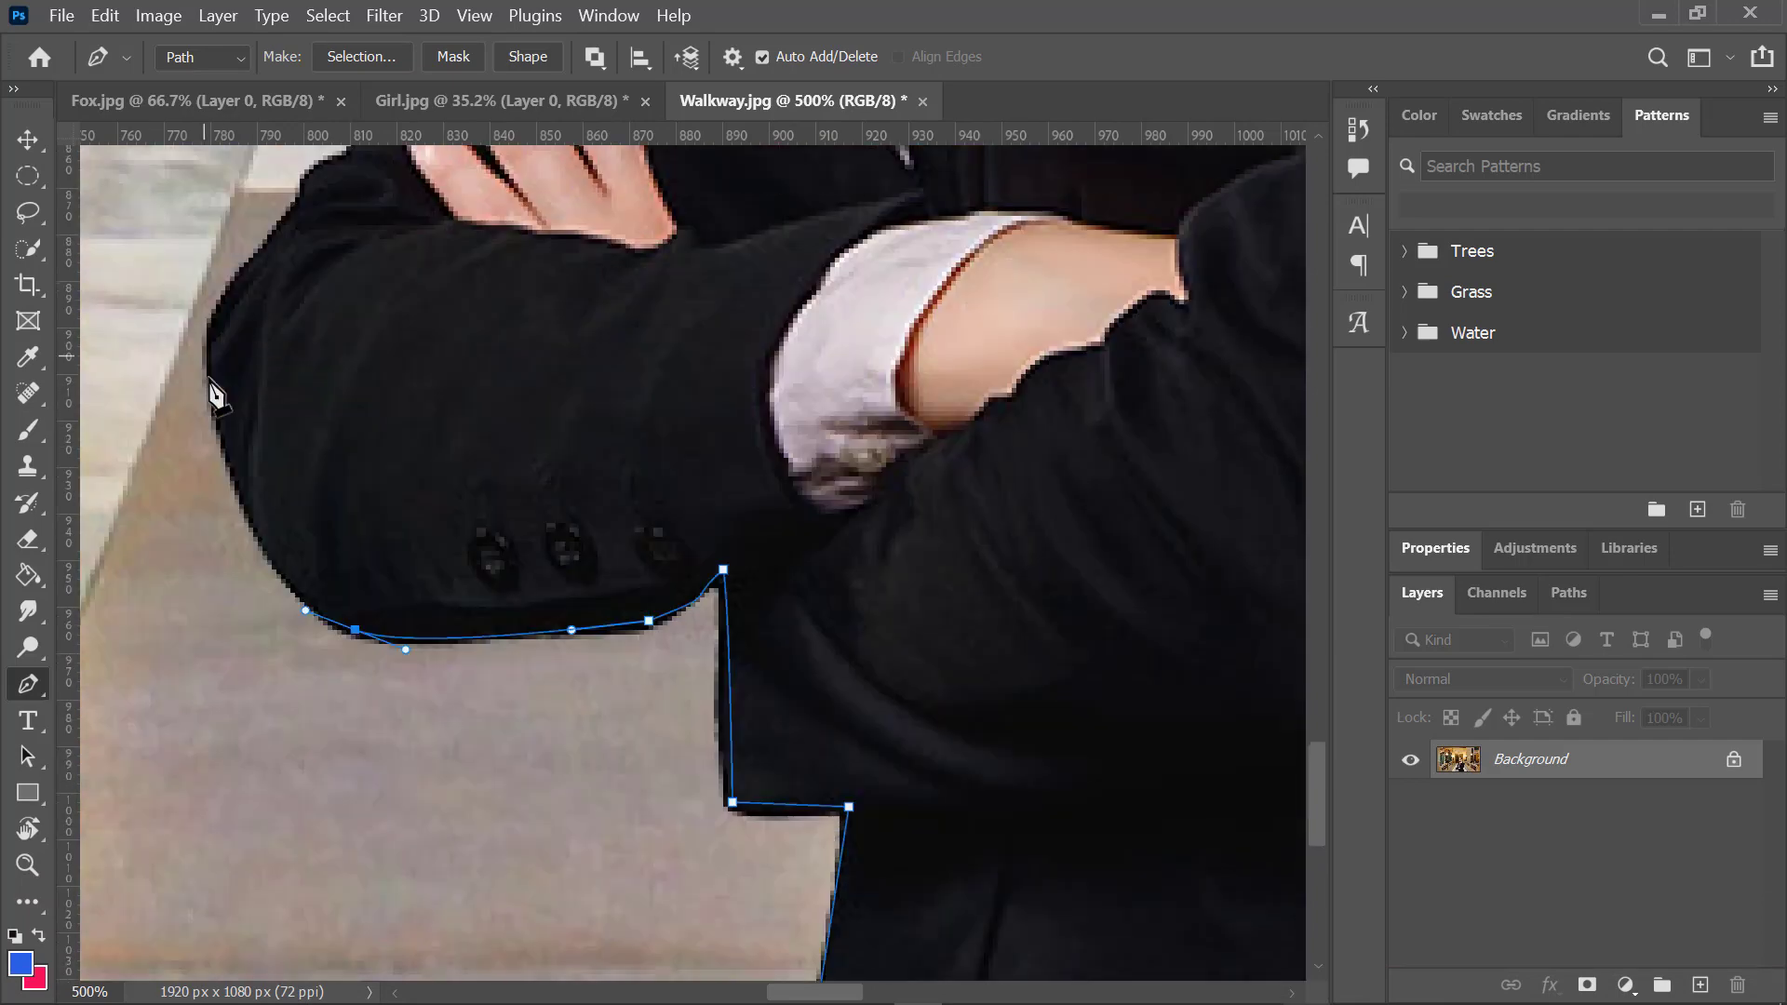
scroll(228, 177, up, 3)
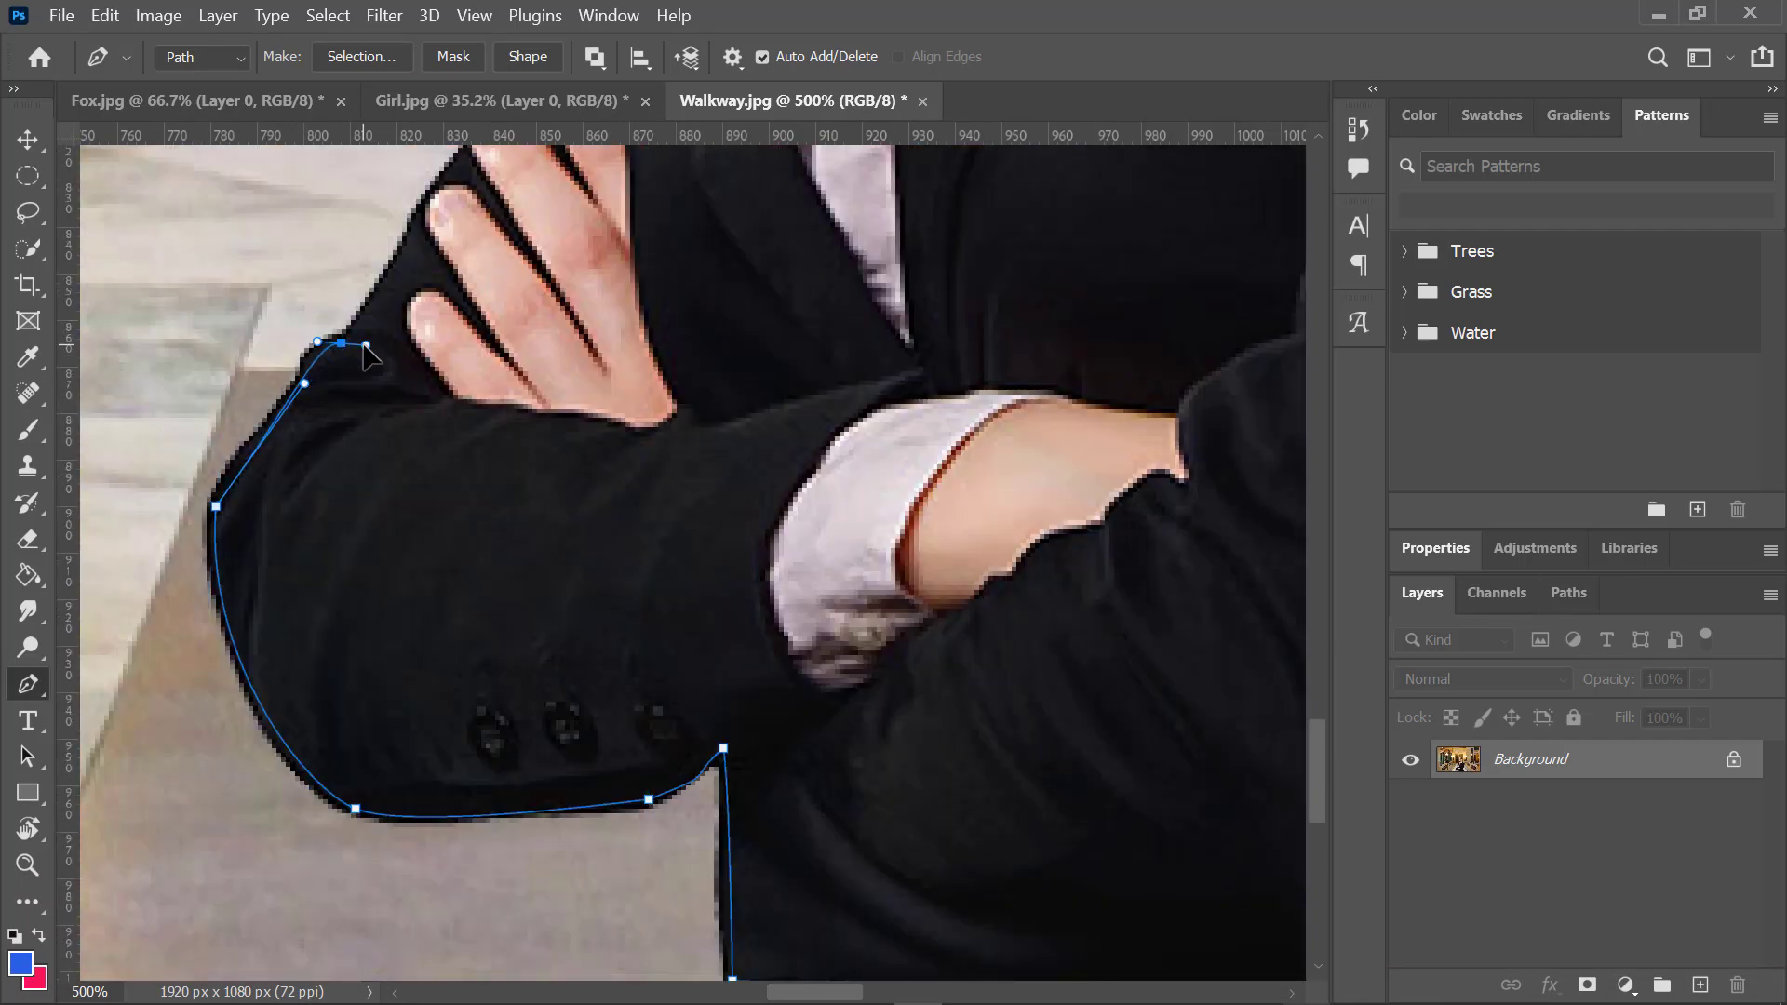
scroll(488, 443, up, 5)
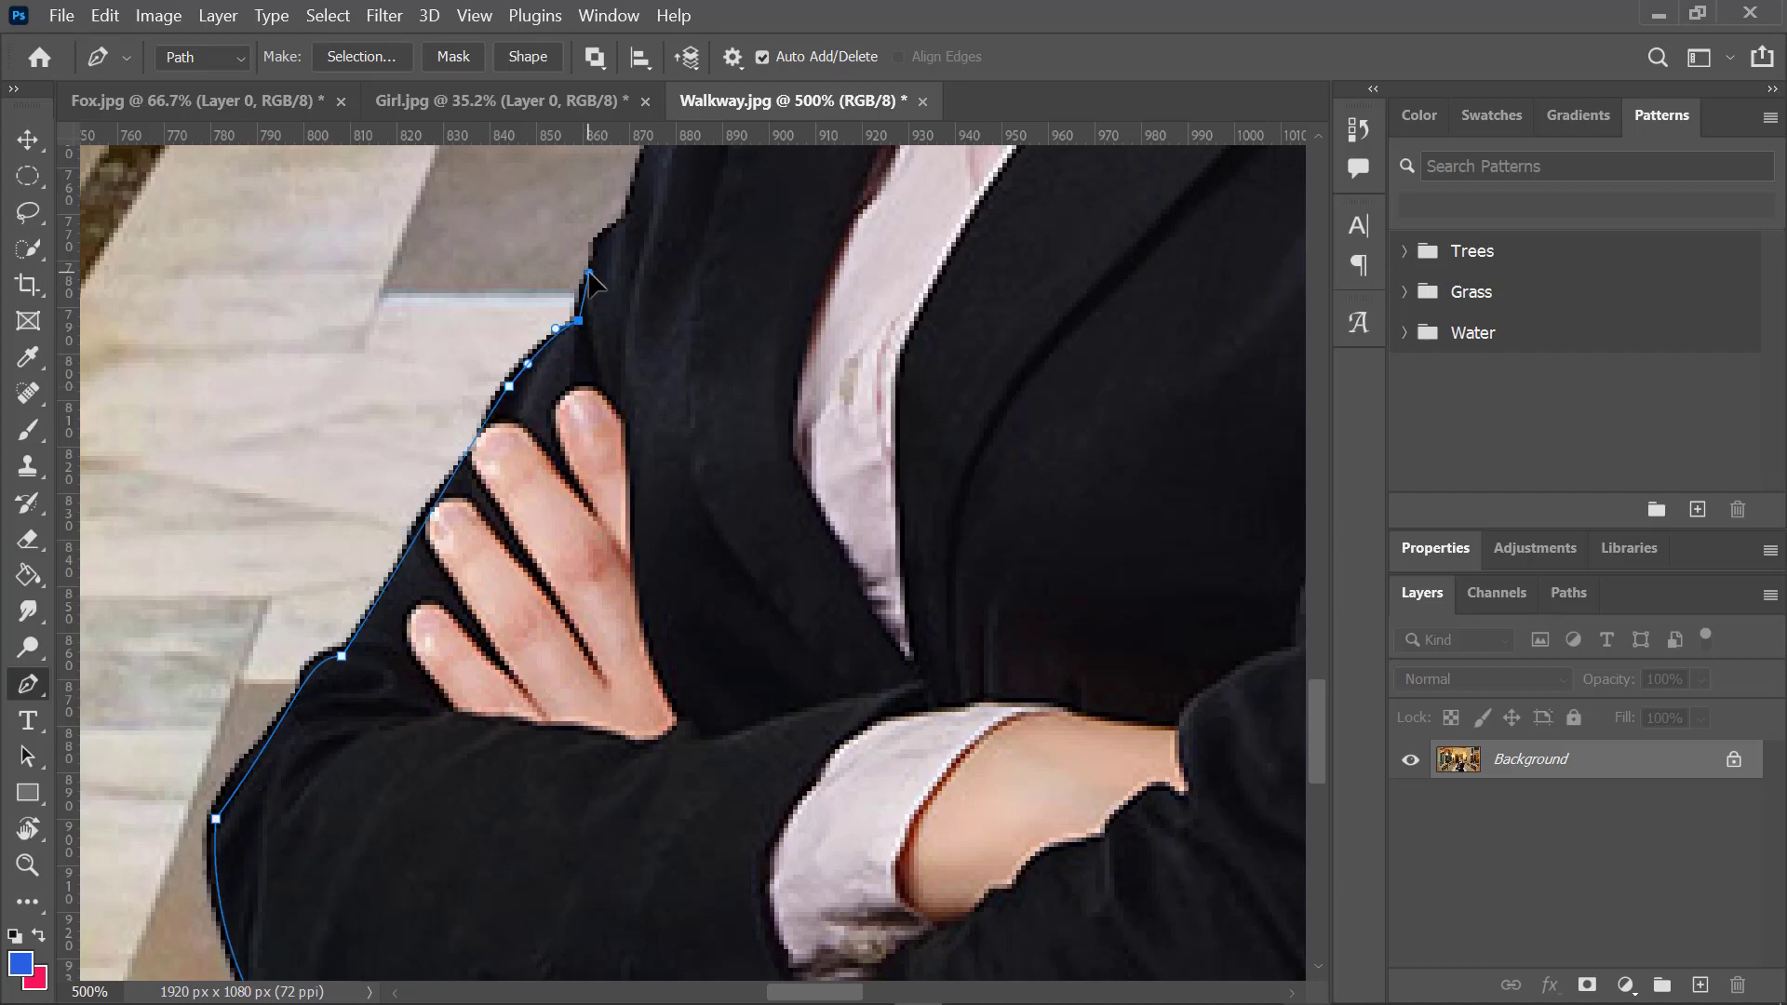
click(621, 223)
scroll(642, 302, up, 2)
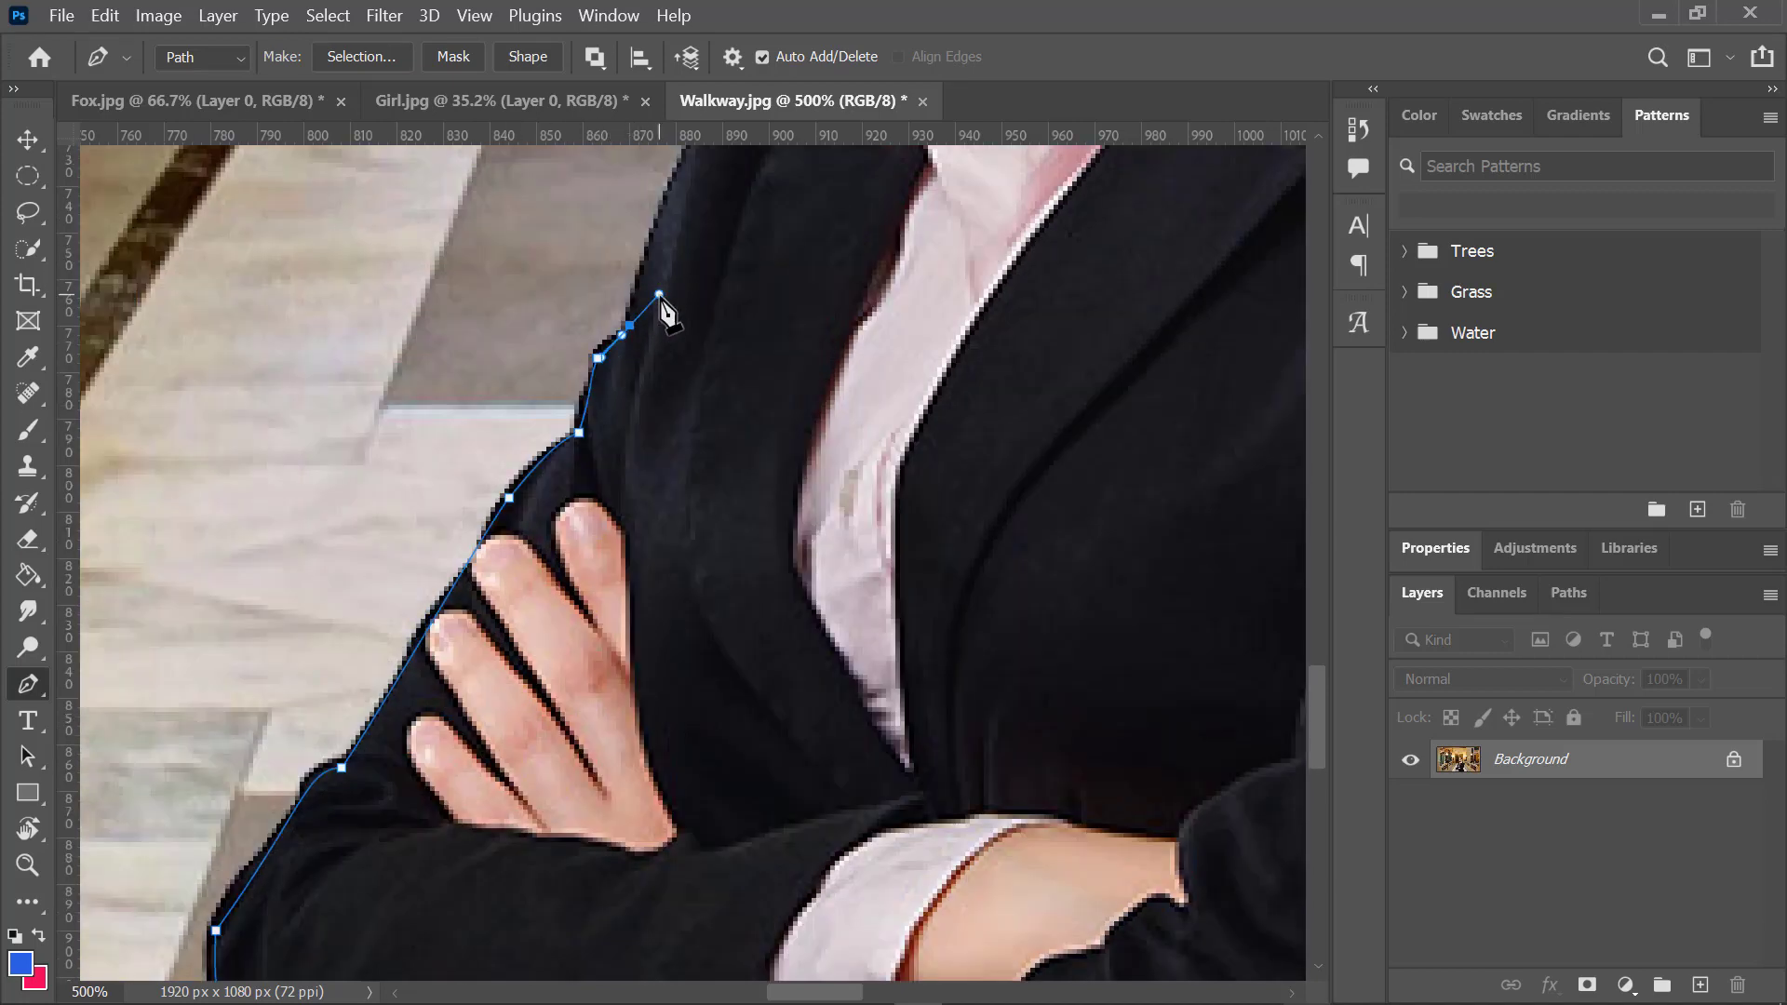
Step: Trace the path from the upper arm over the shoulder and along the shirt collar to the jaw
scroll(692, 300, up, 2)
scroll(707, 279, up, 3)
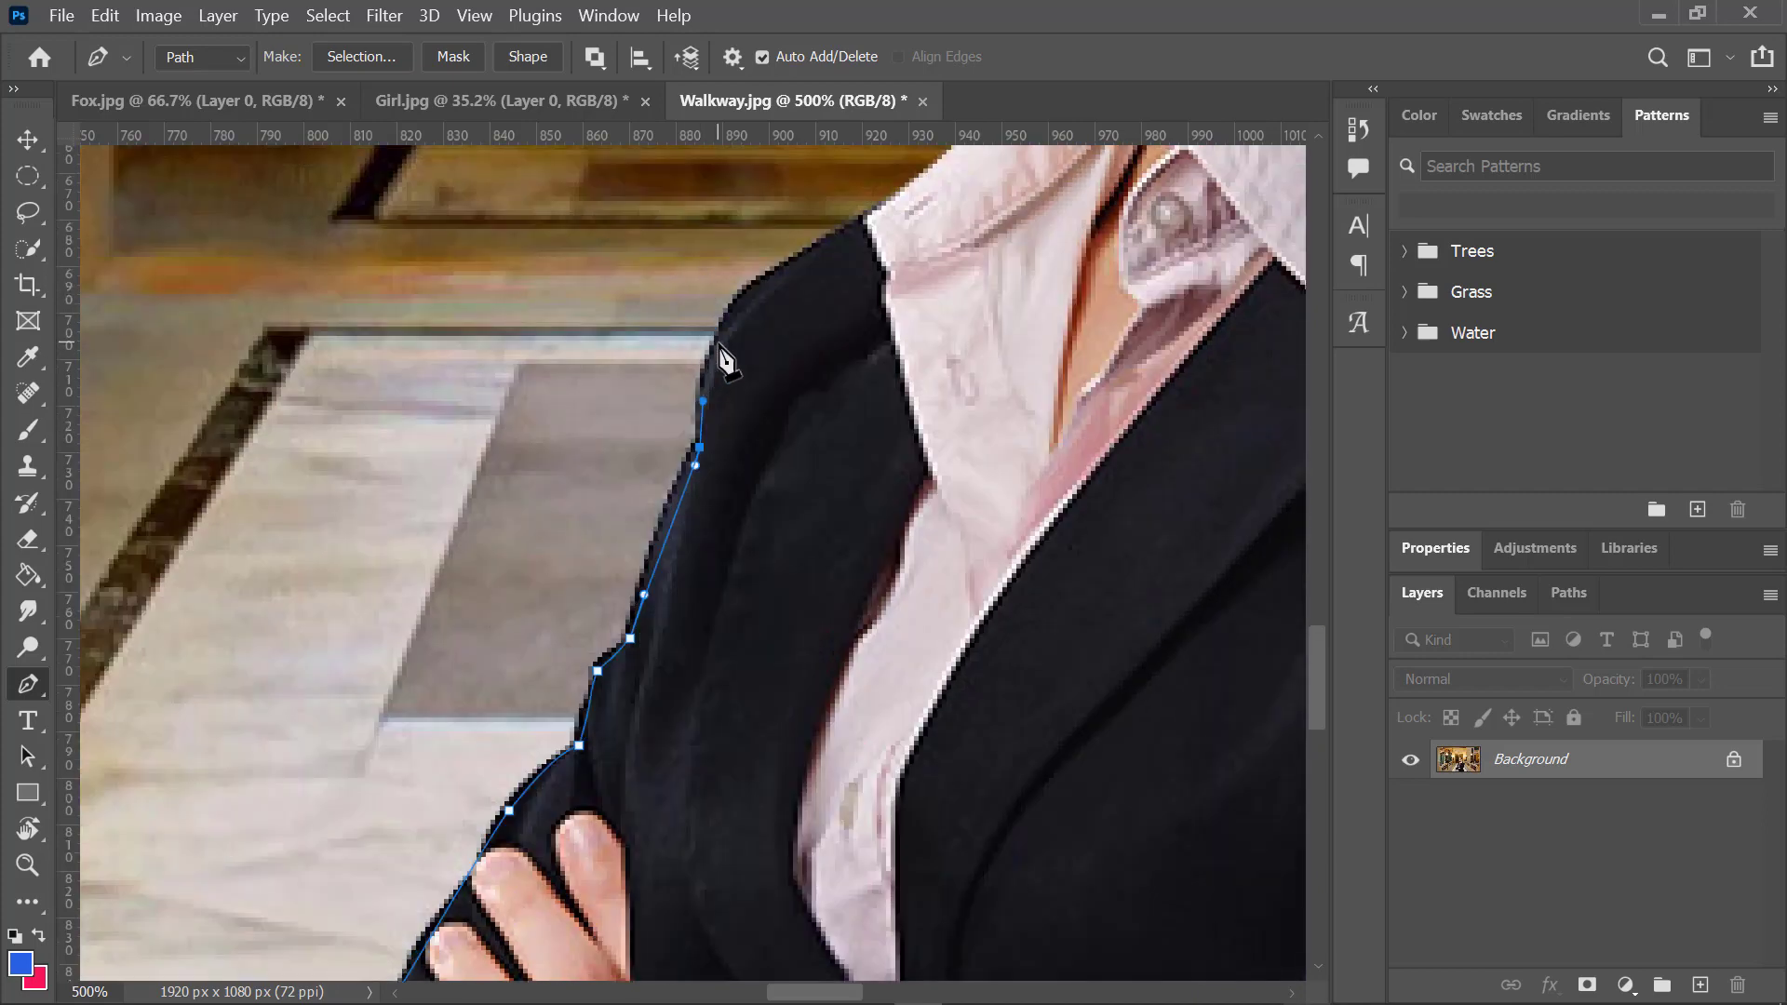
scroll(754, 351, up, 2)
drag(914, 365, 867, 388)
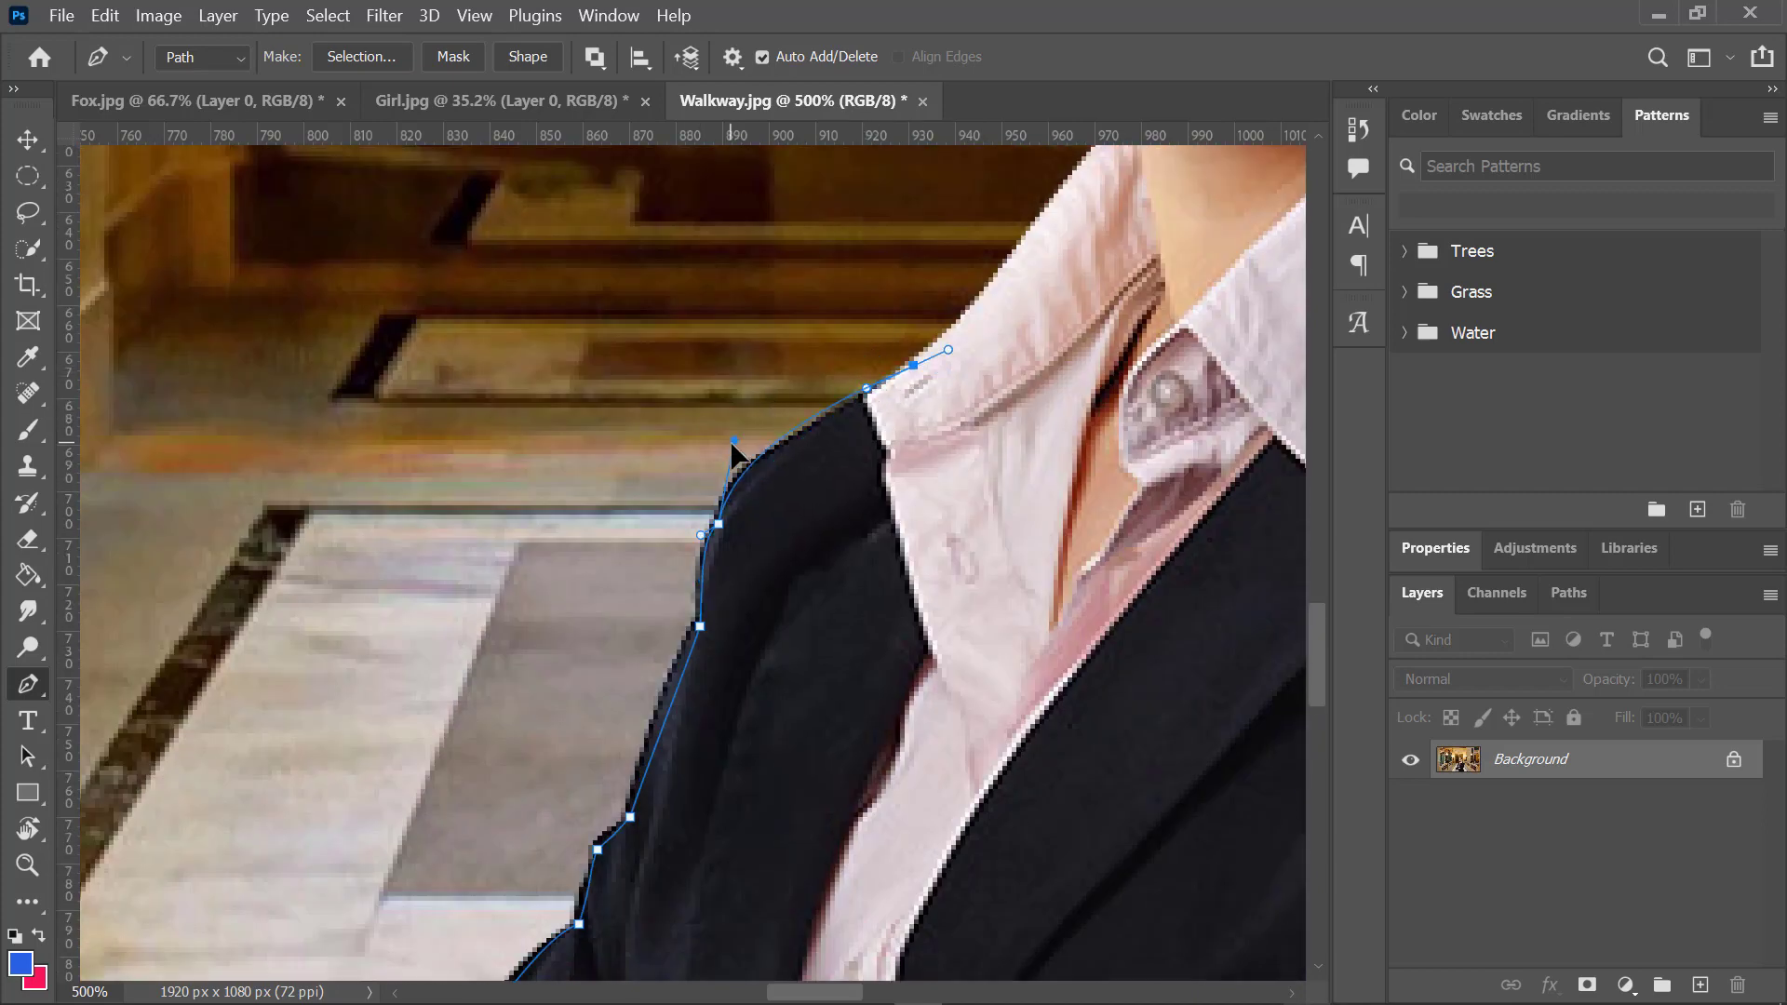
scroll(931, 429, up, 3)
drag(1124, 403, 1169, 350)
scroll(1154, 526, up, 2)
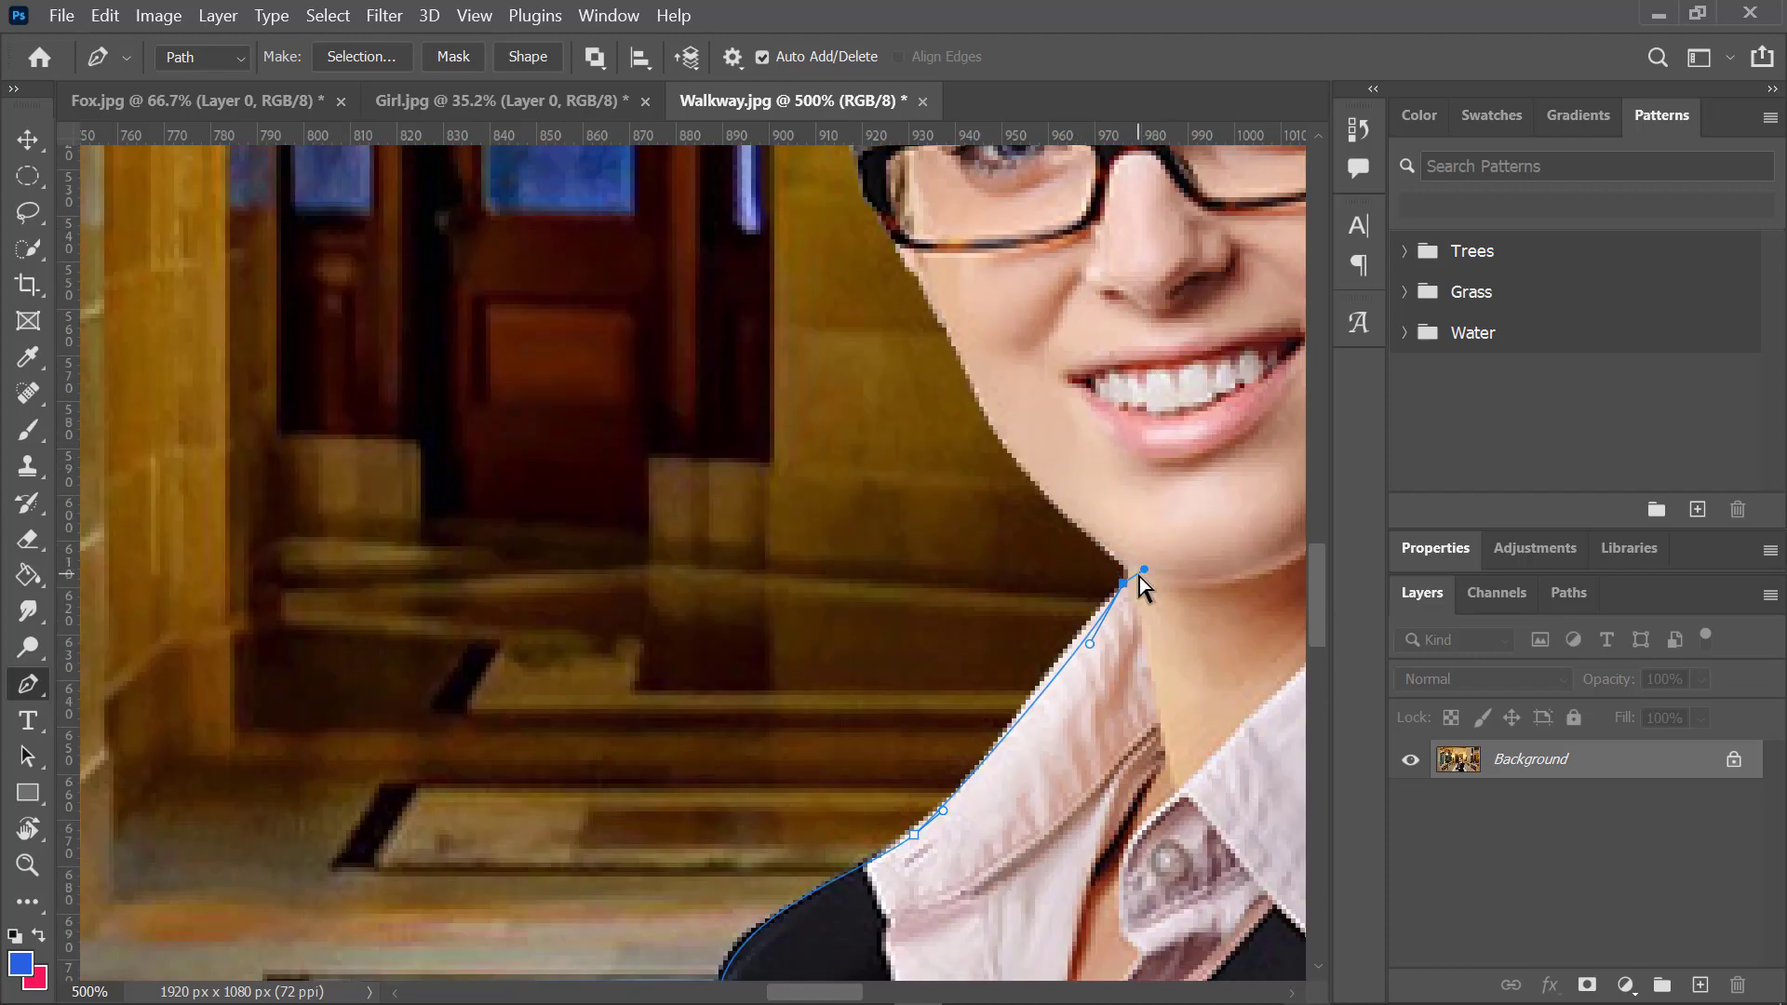
Step: Adjust the anchor where collar meets jaw, and trace the cheek with curves up around the corner of the glasses
drag(1139, 575, 1132, 568)
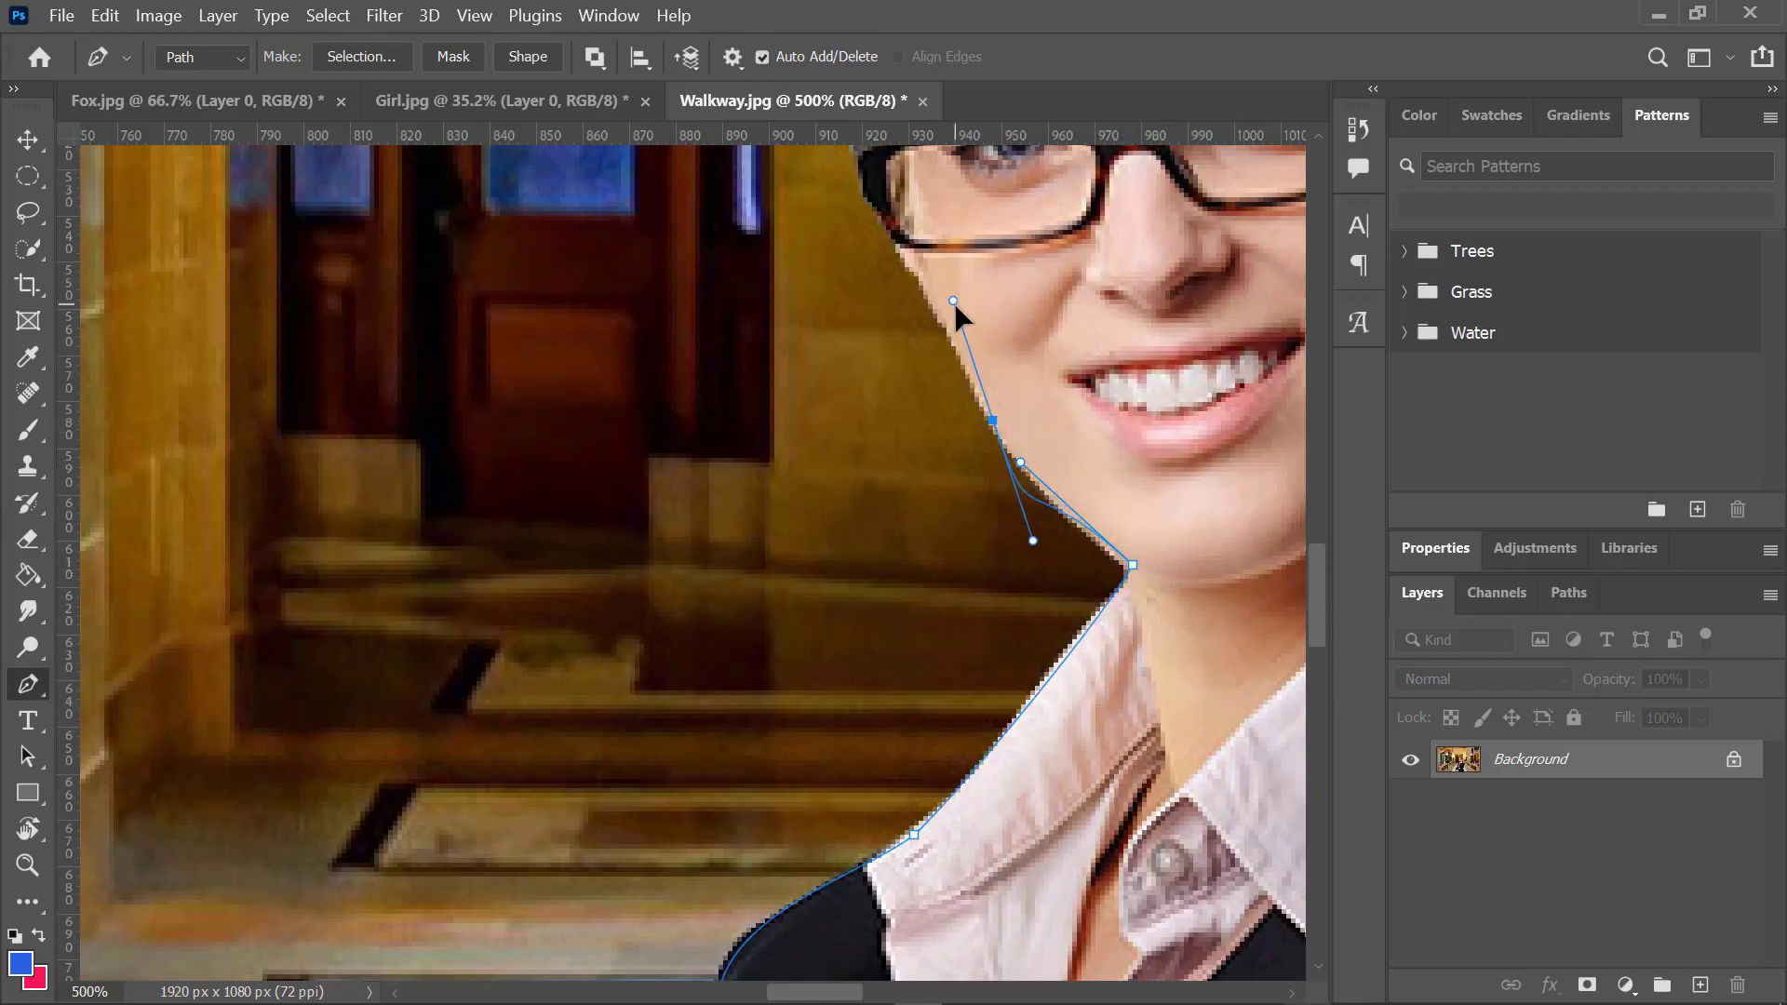
drag(953, 301, 921, 311)
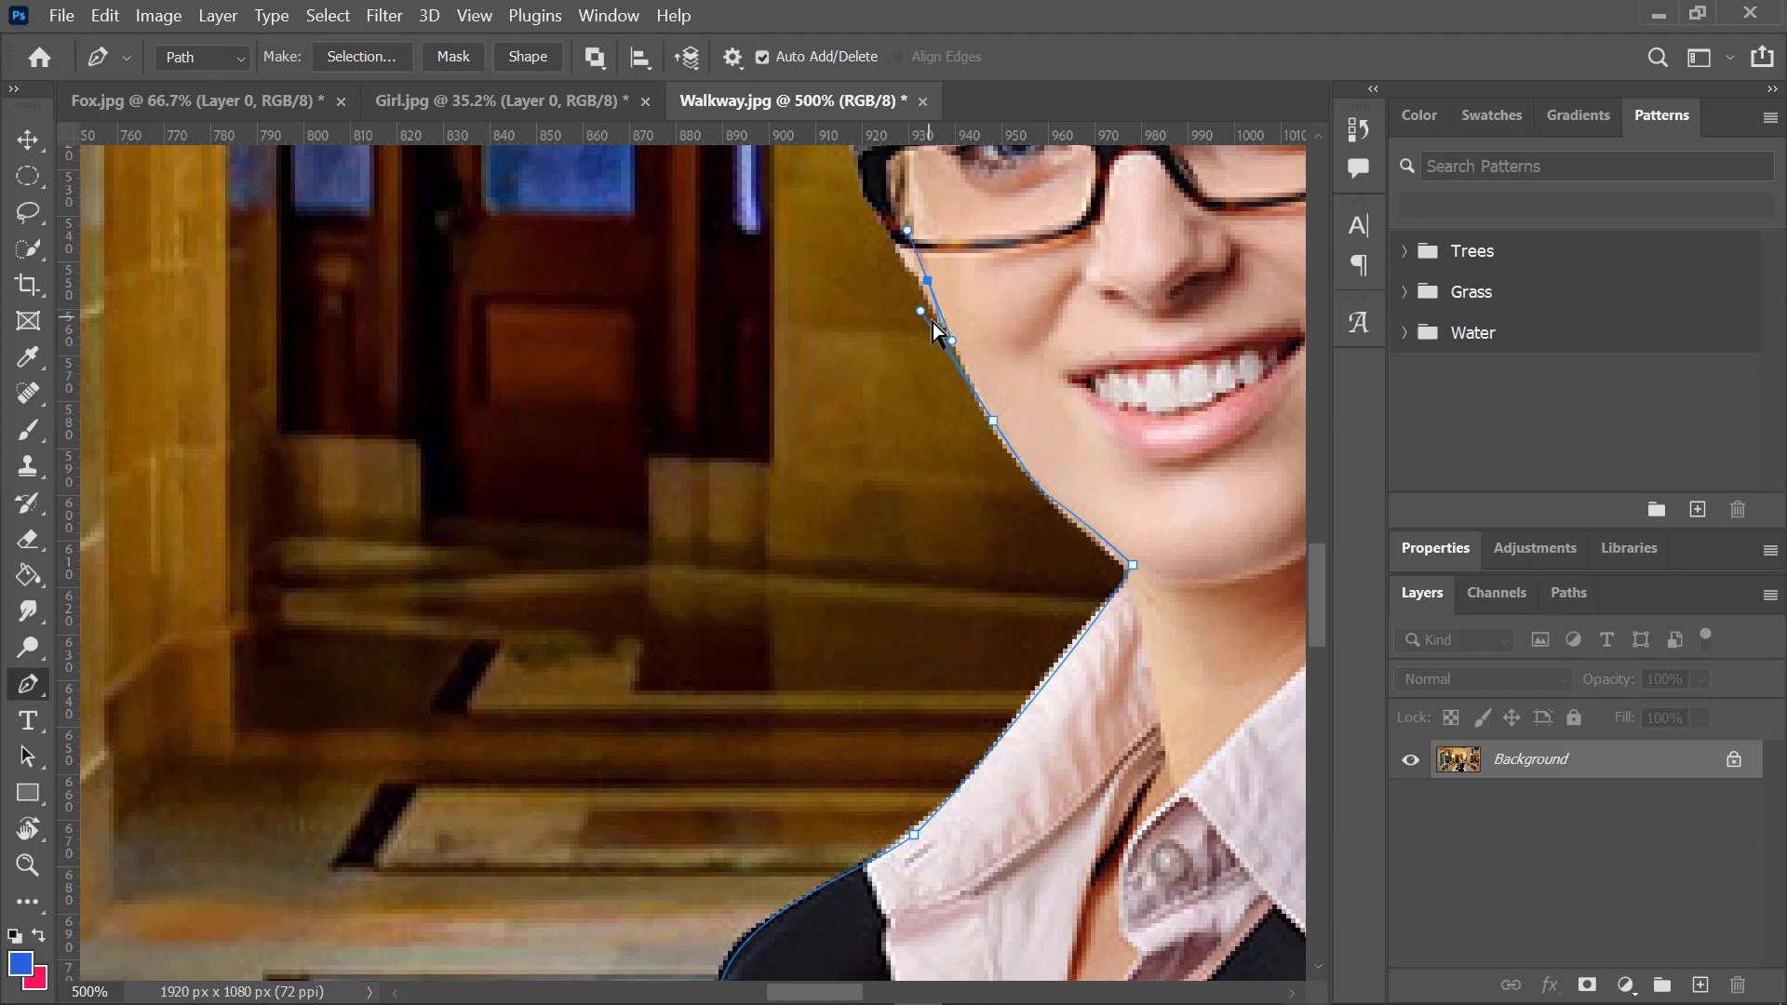
scroll(933, 307, up, 2)
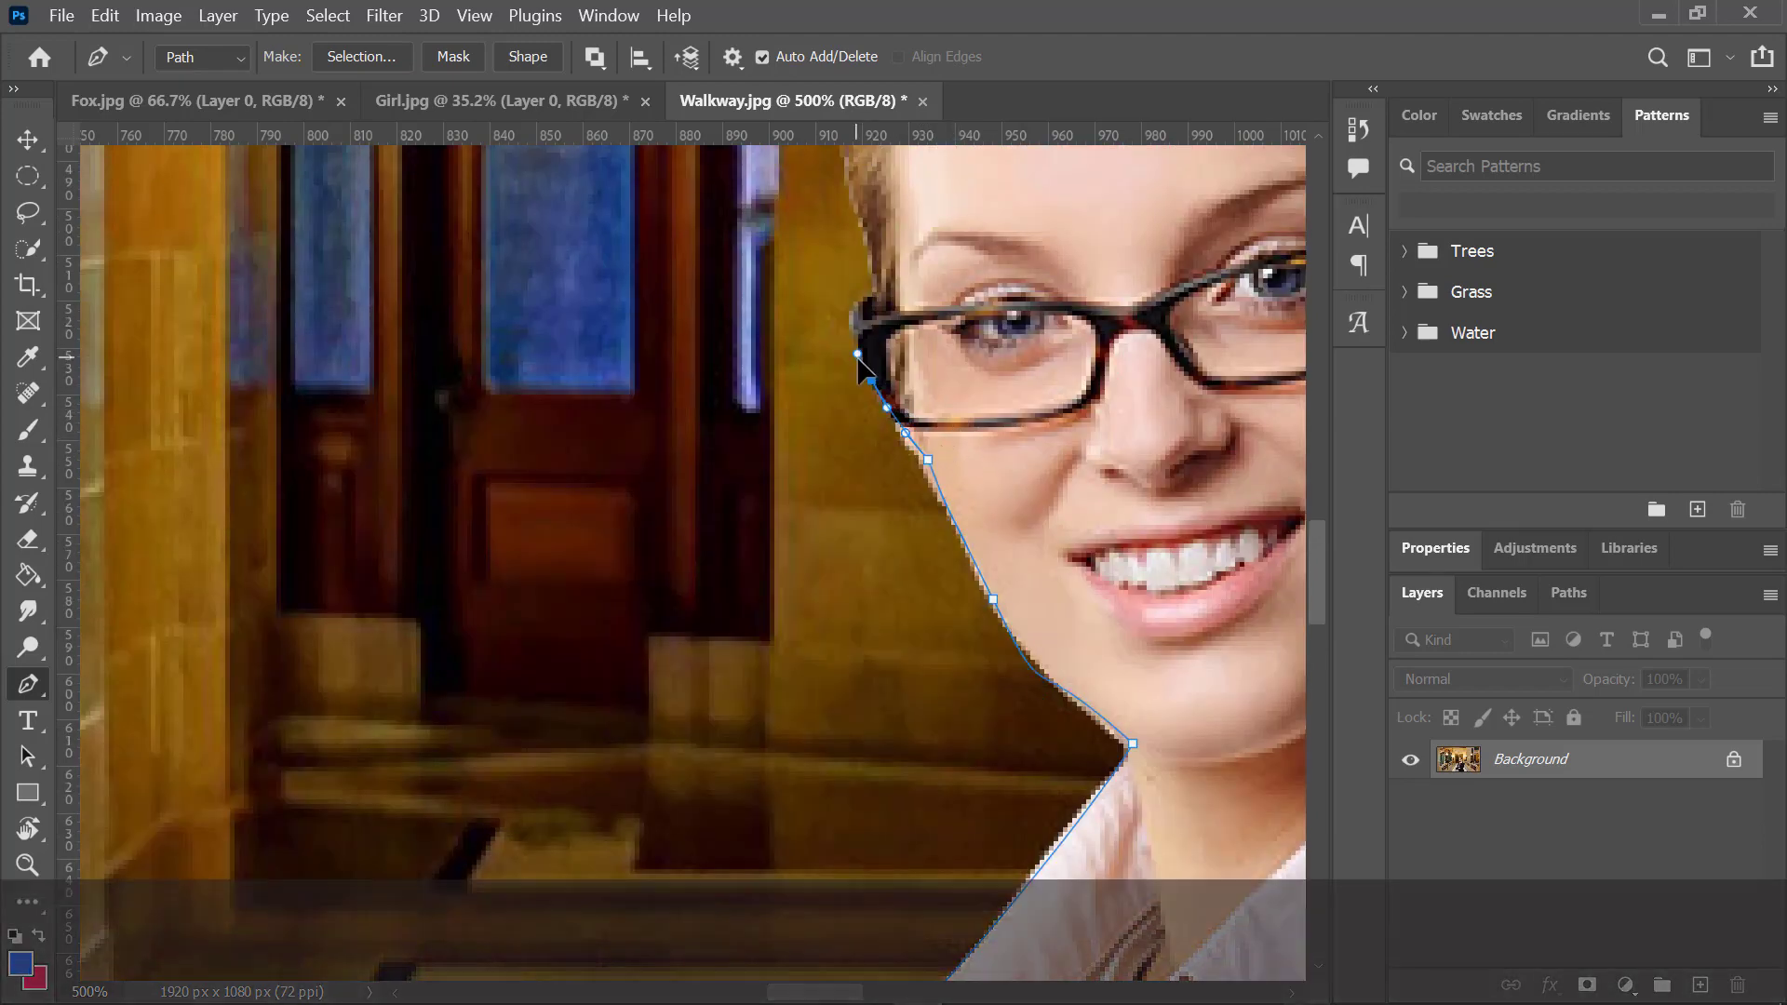
drag(860, 294, 884, 296)
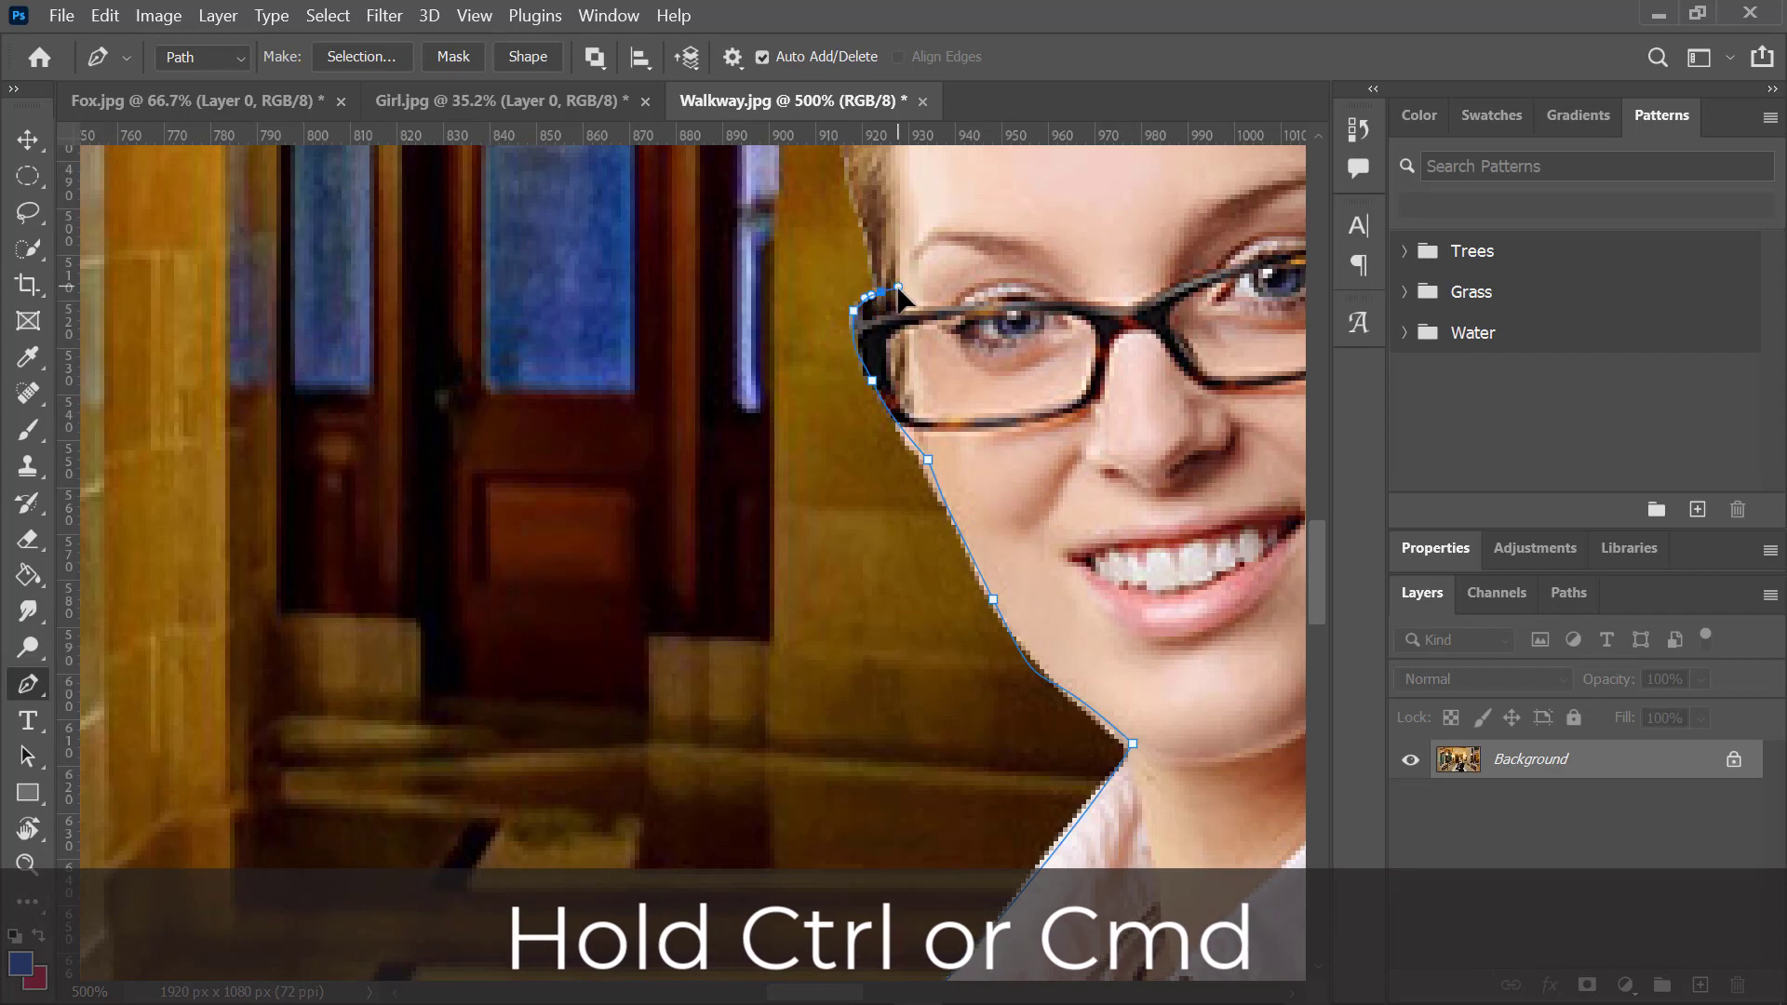
Step: Trace the hairline with curved segments from the glasses over the top of the head to the opposite side
scroll(884, 293, up, 4)
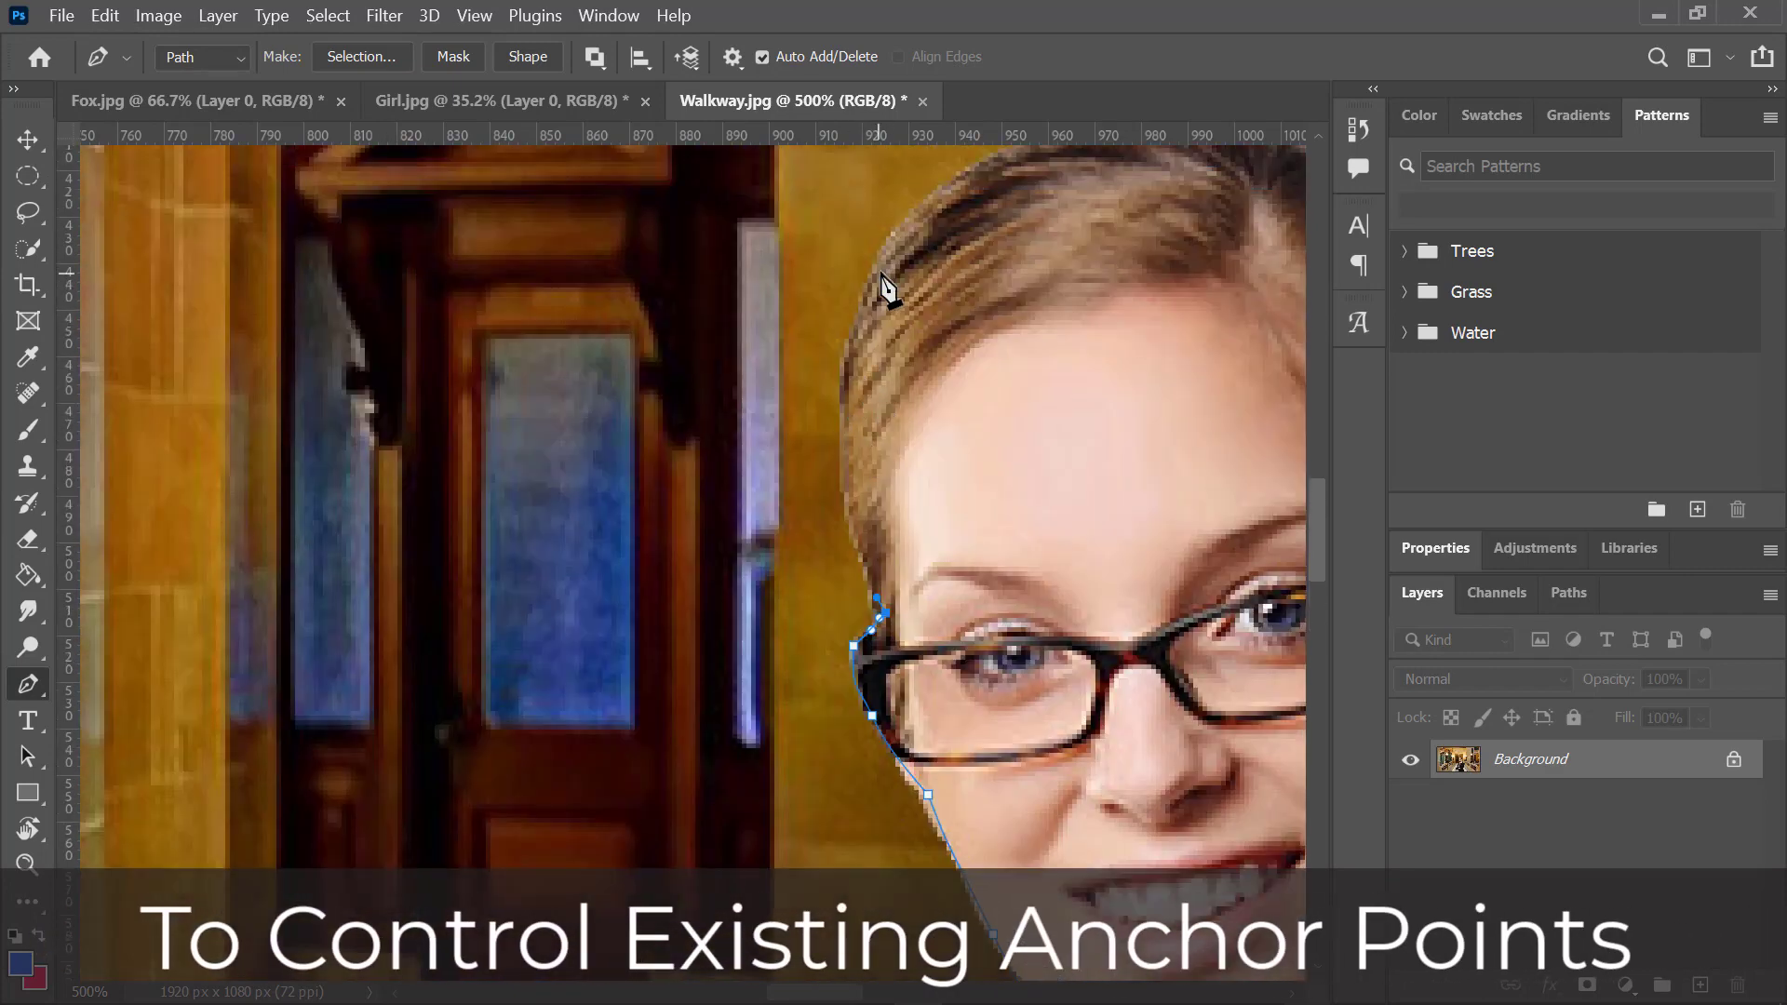
scroll(875, 321, up, 2)
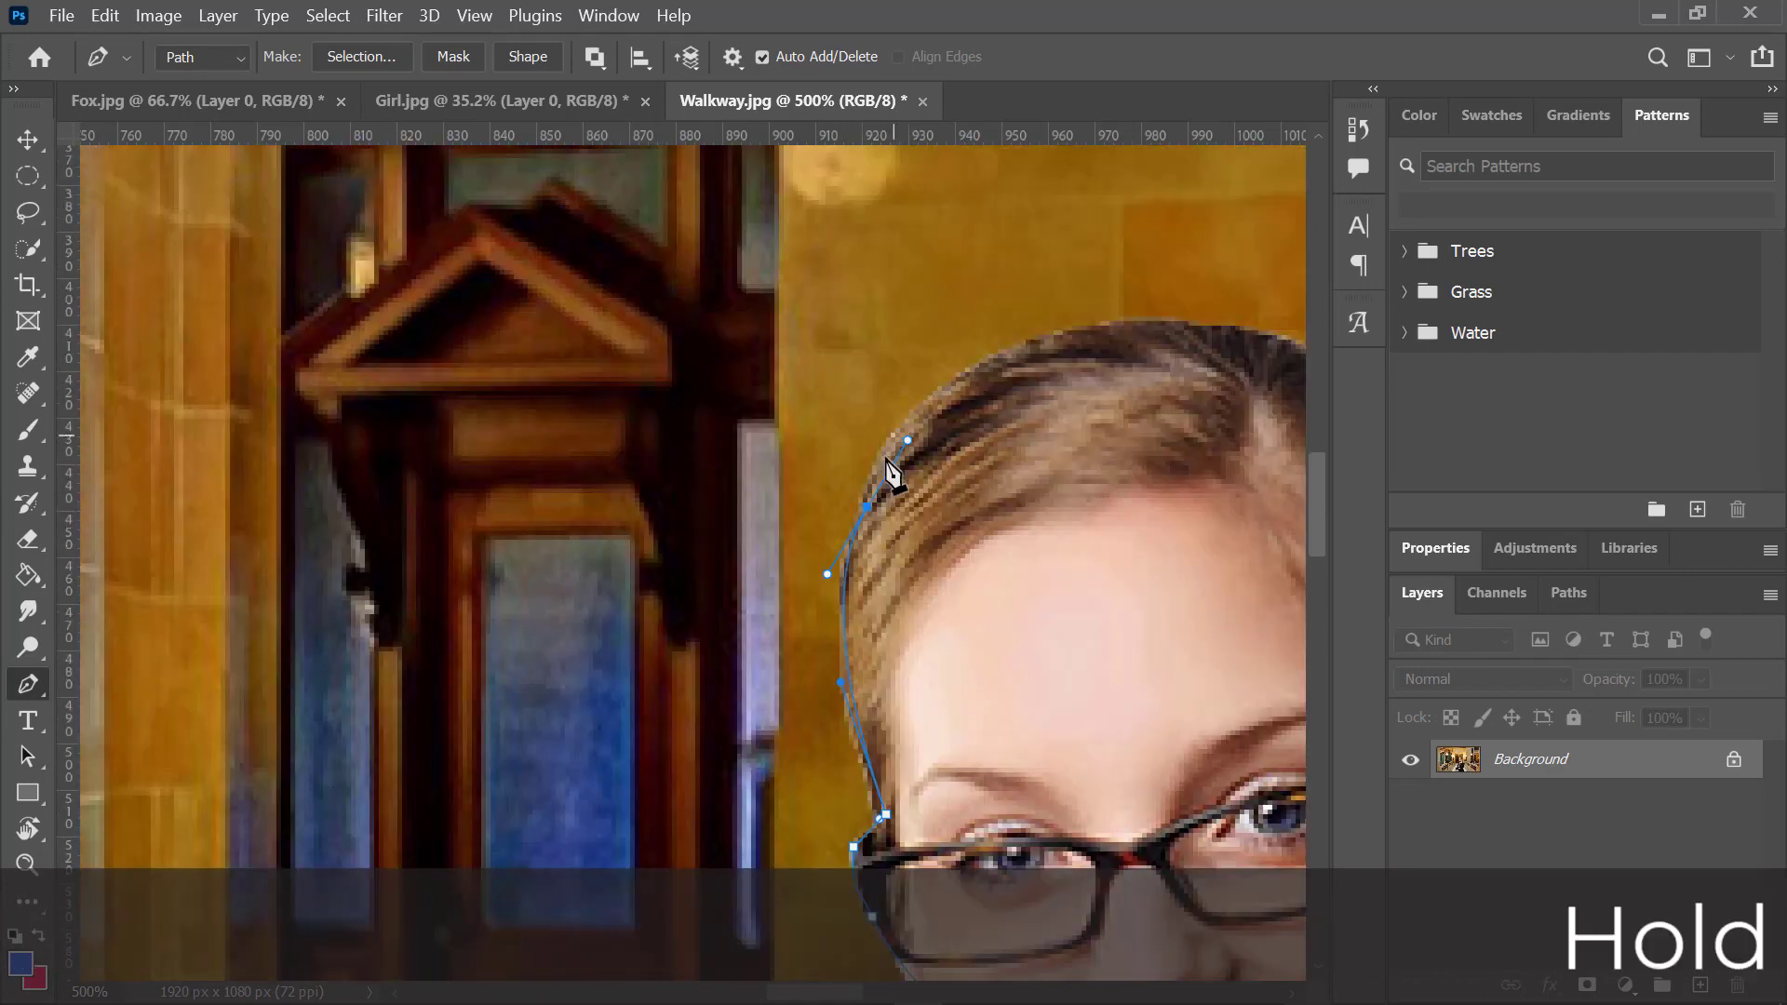
drag(1053, 333, 1130, 306)
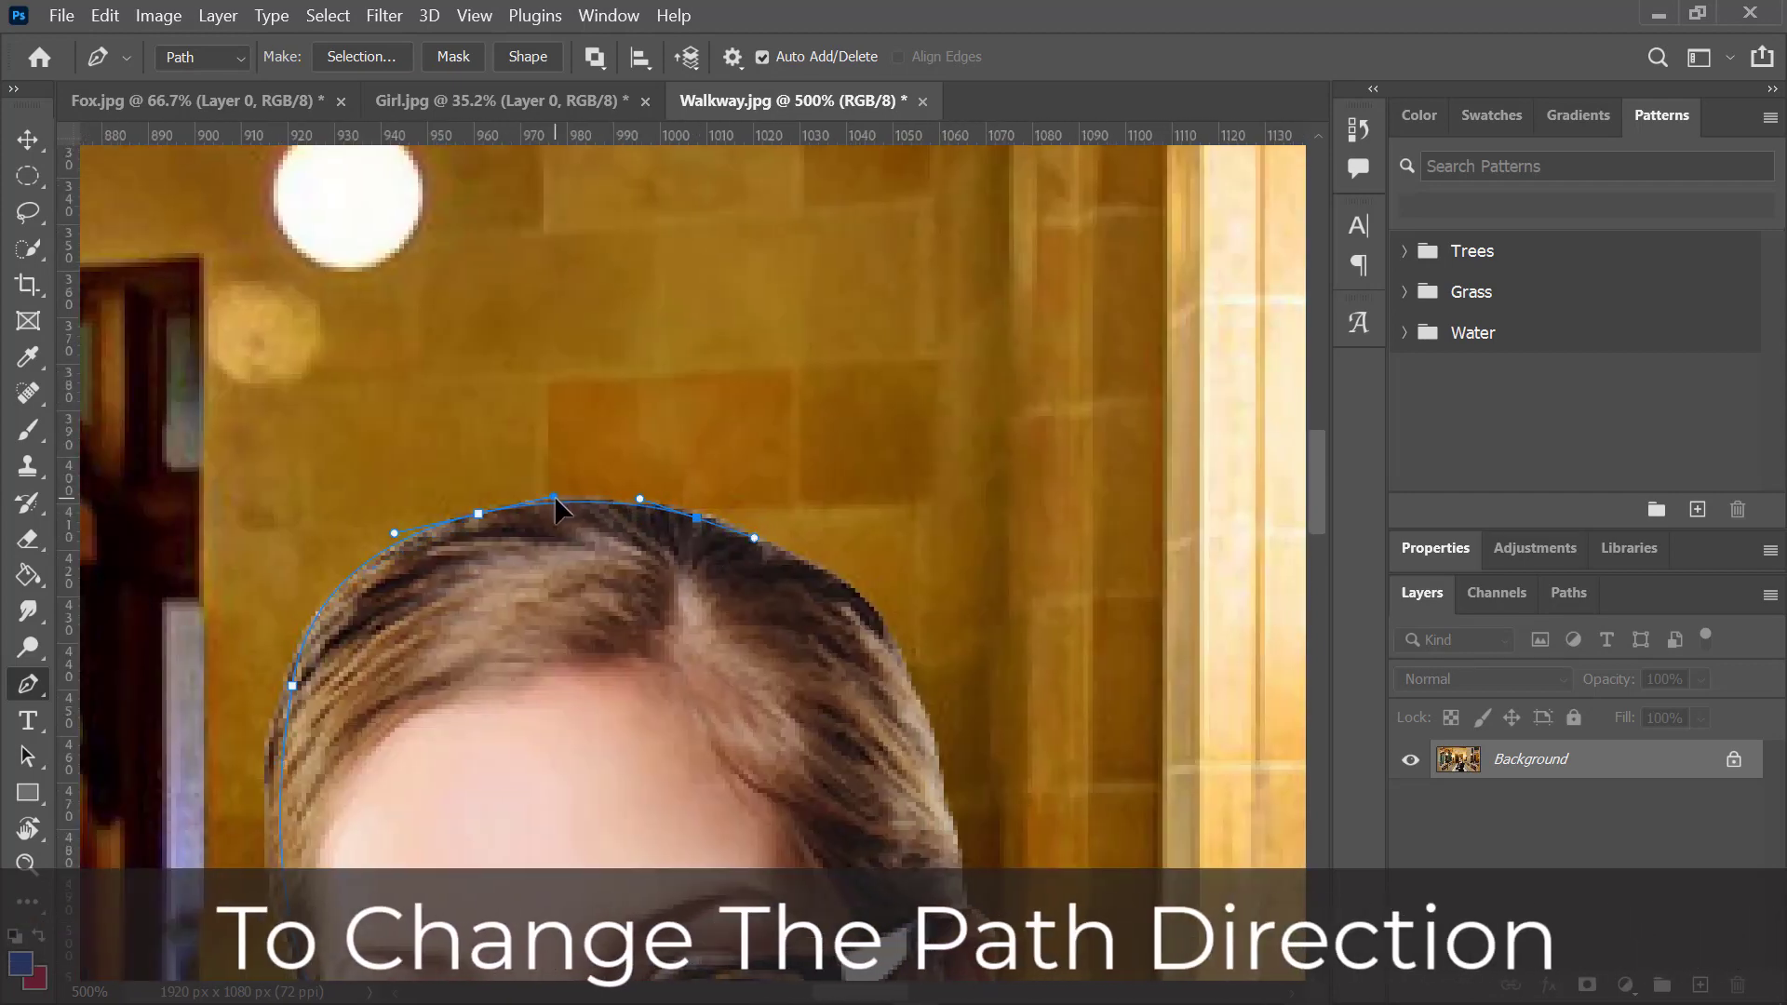
click(875, 616)
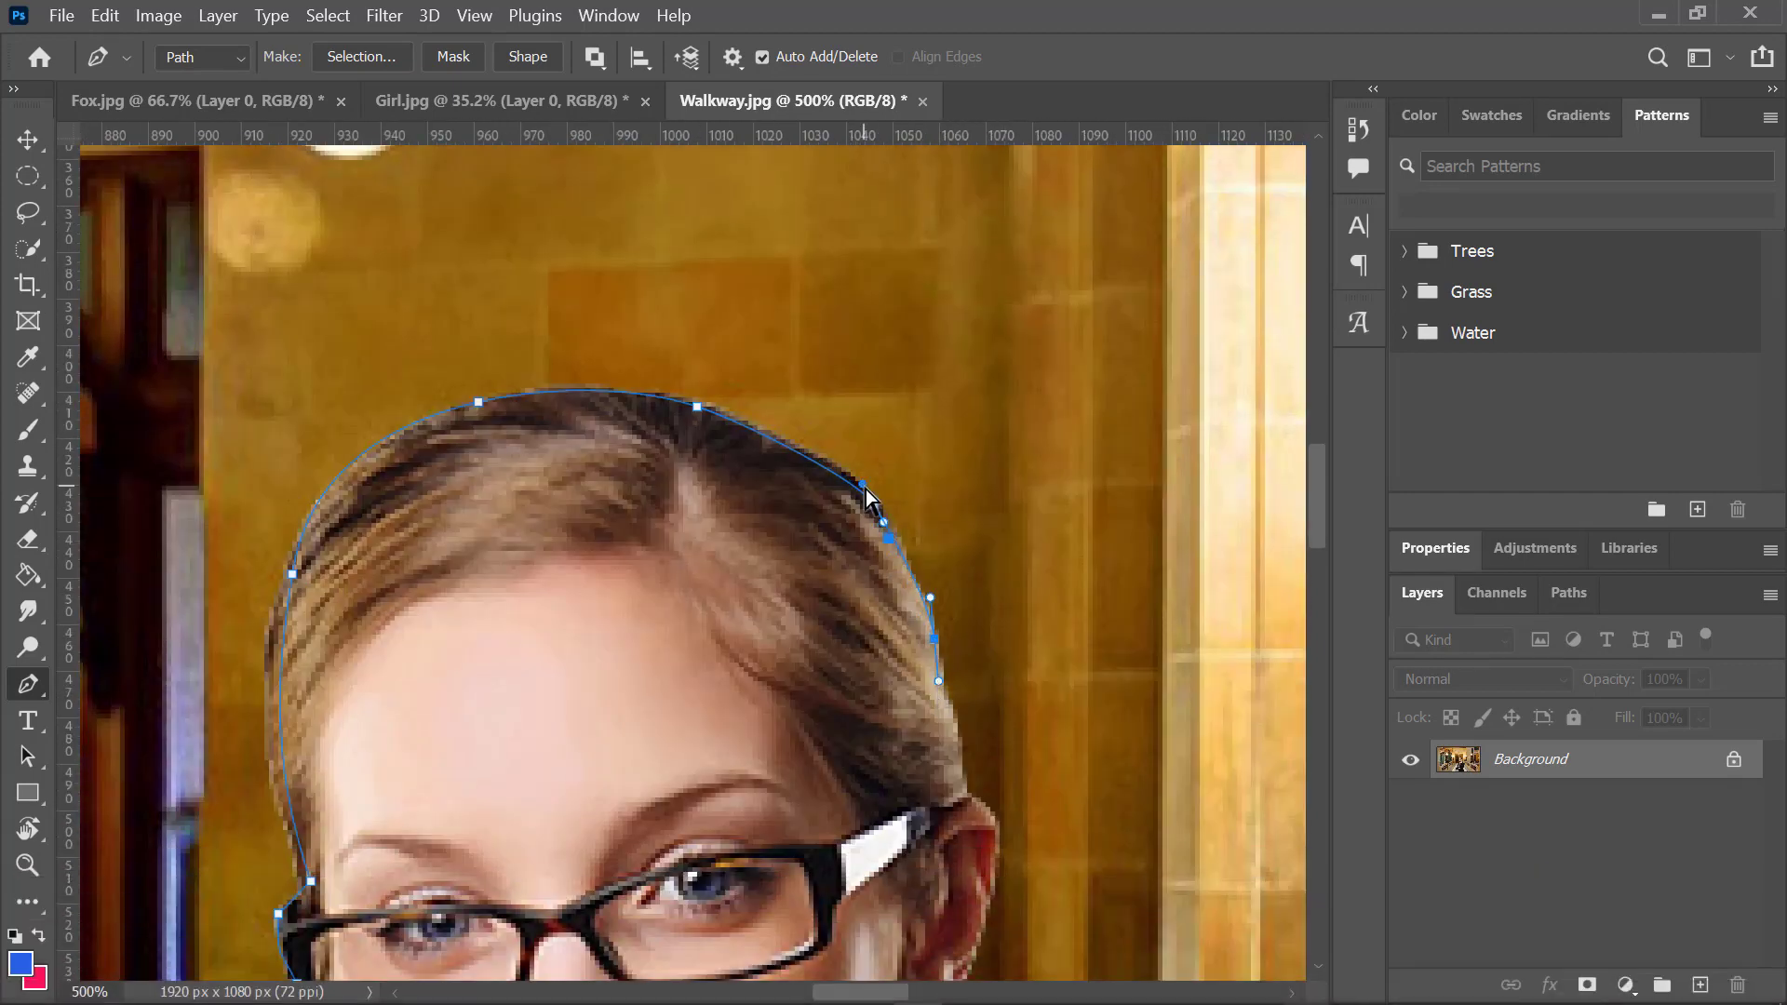
Step: Continue the path down the side of the hair, around the ear and along the neck to the shirt collar
scroll(959, 582, down, 3)
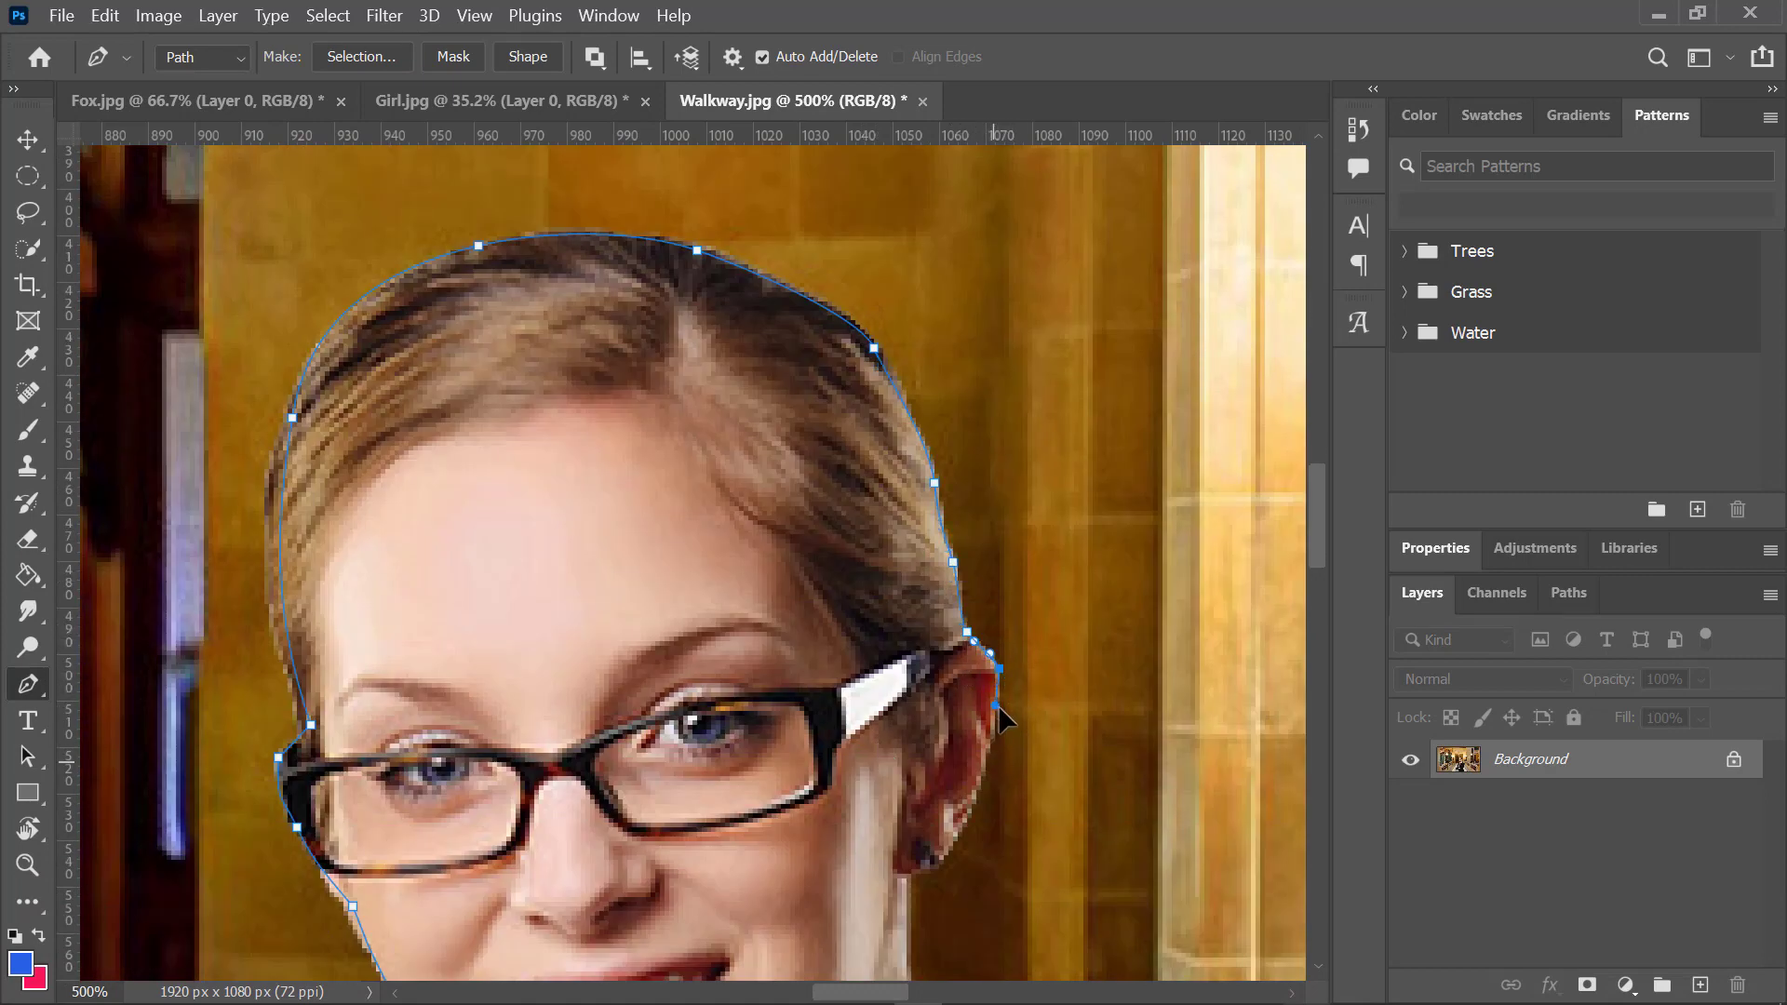
scroll(862, 917, down, 6)
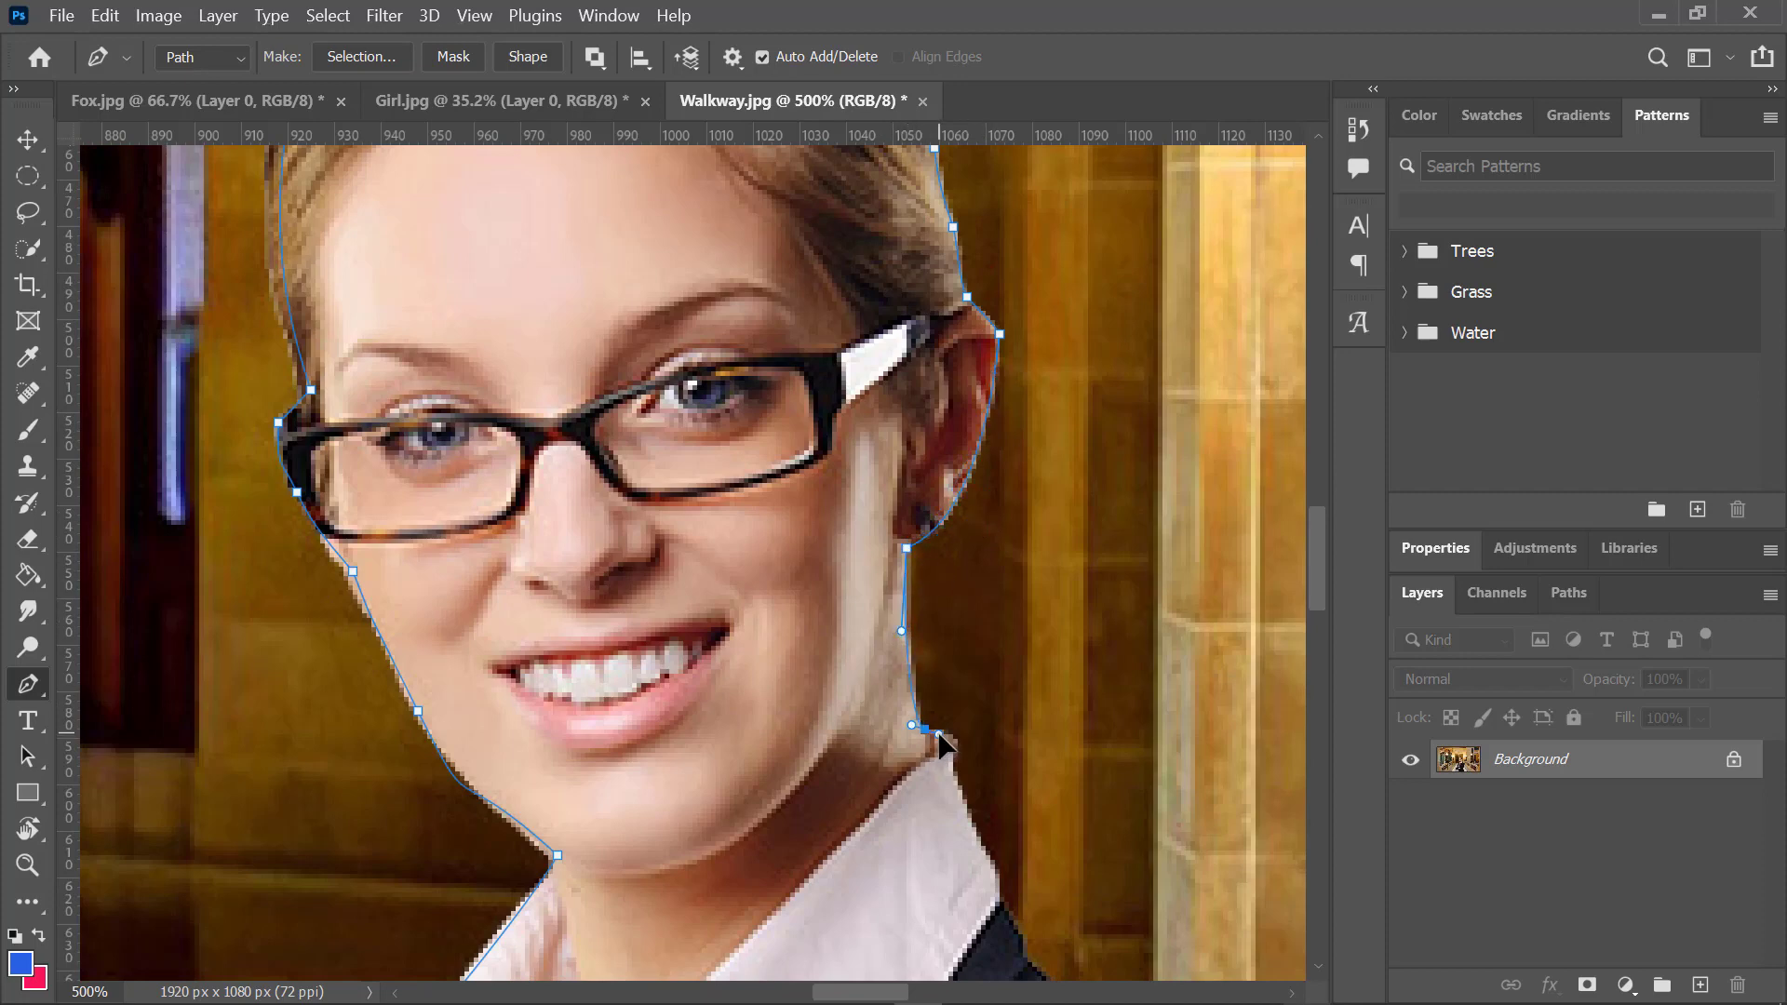
click(953, 765)
scroll(1003, 661, down, 4)
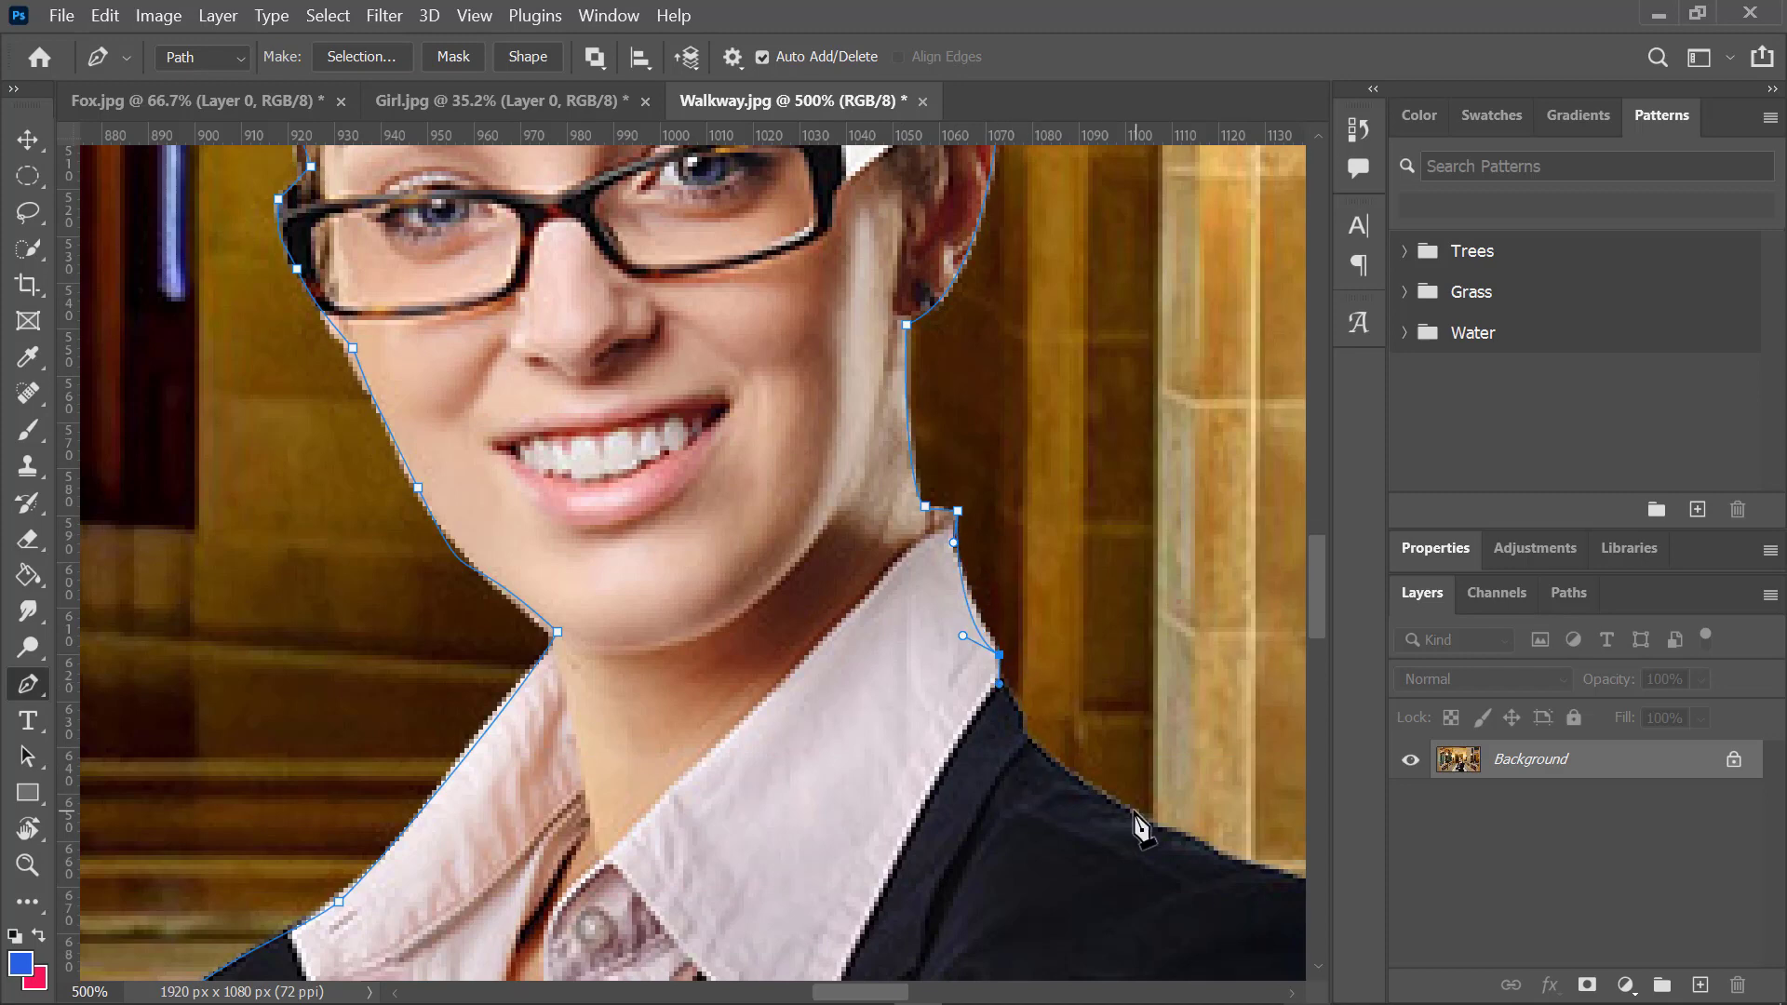
Step: Trace the shoulder with curved segments from the shirt collar to the outer edge of the jacket sleeve
drag(1214, 845, 1267, 862)
scroll(1210, 857, down, 7)
scroll(1210, 856, right, 7)
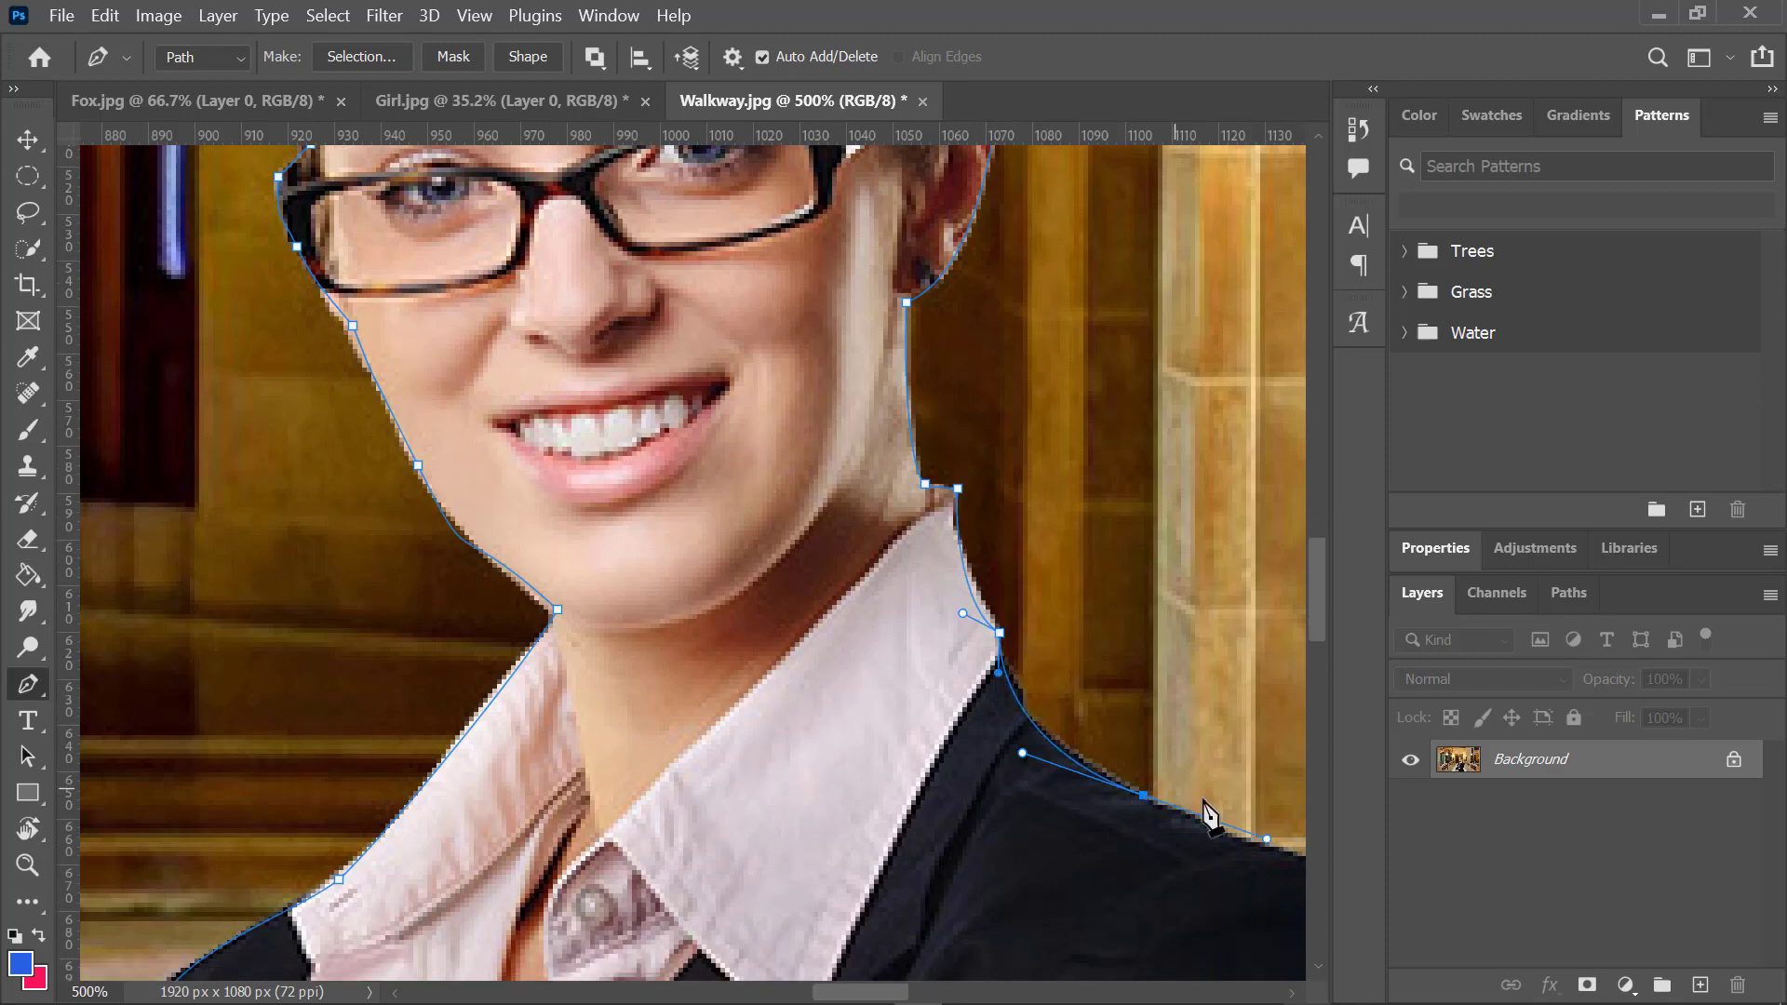
drag(931, 490, 960, 500)
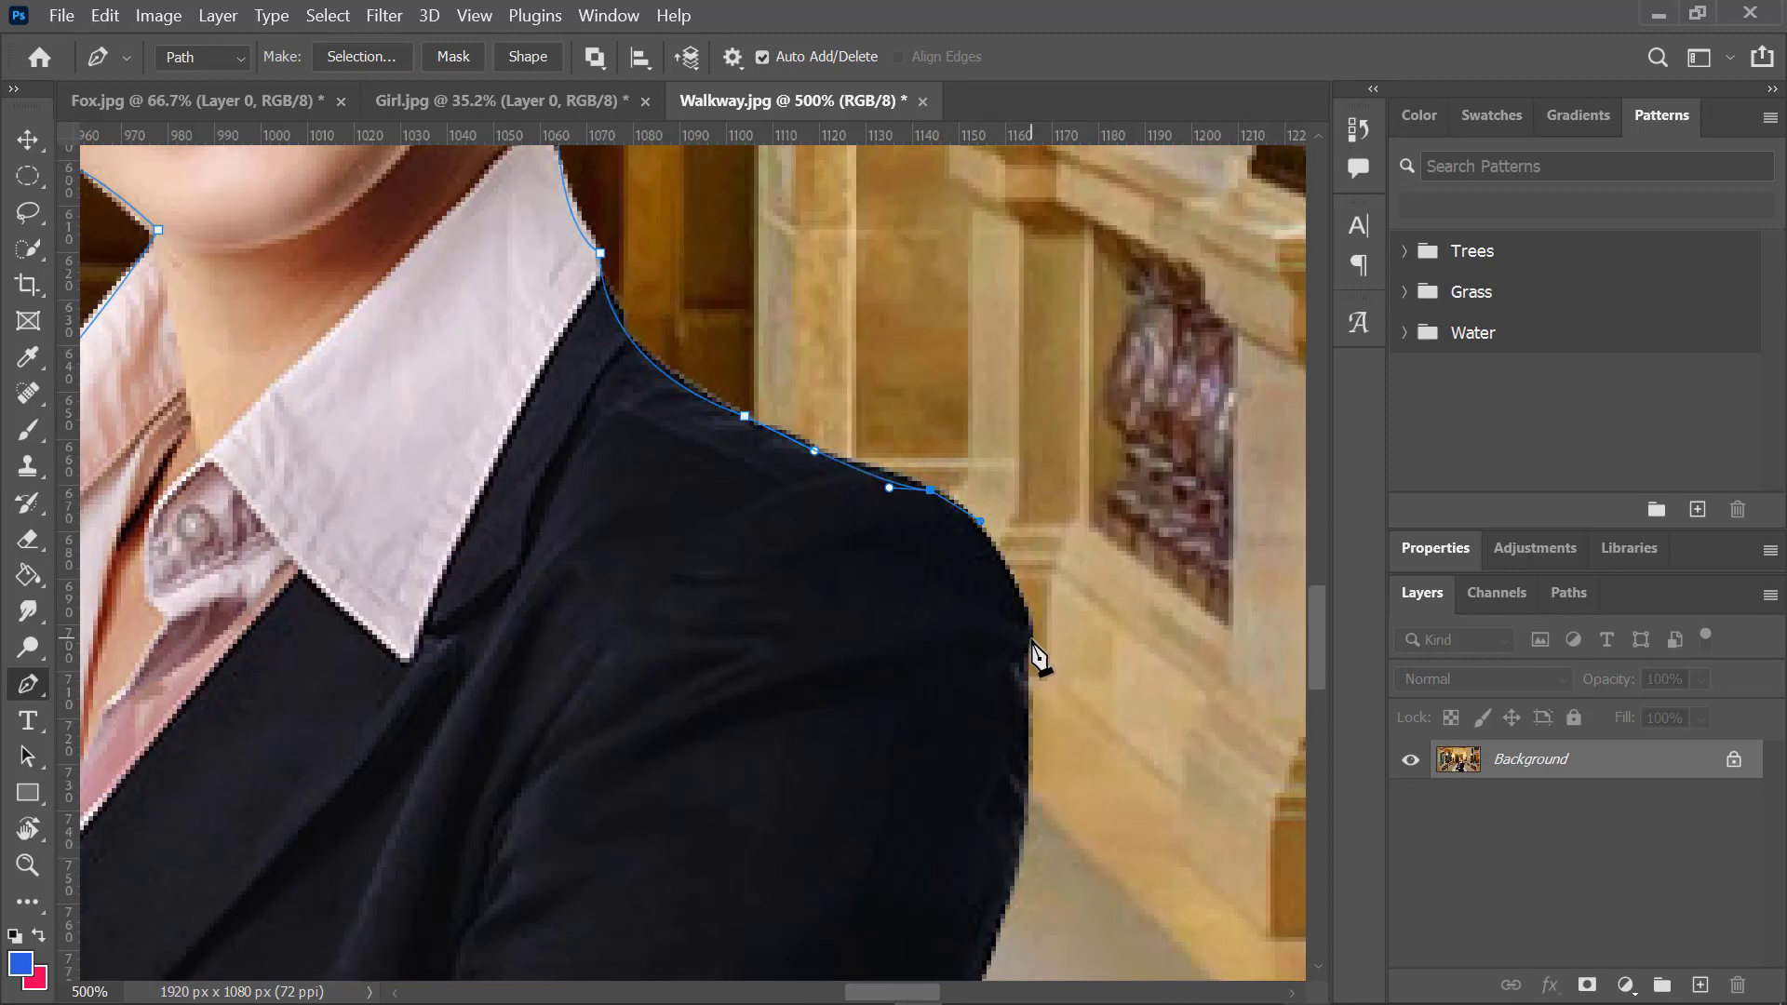
scroll(987, 529, down, 2)
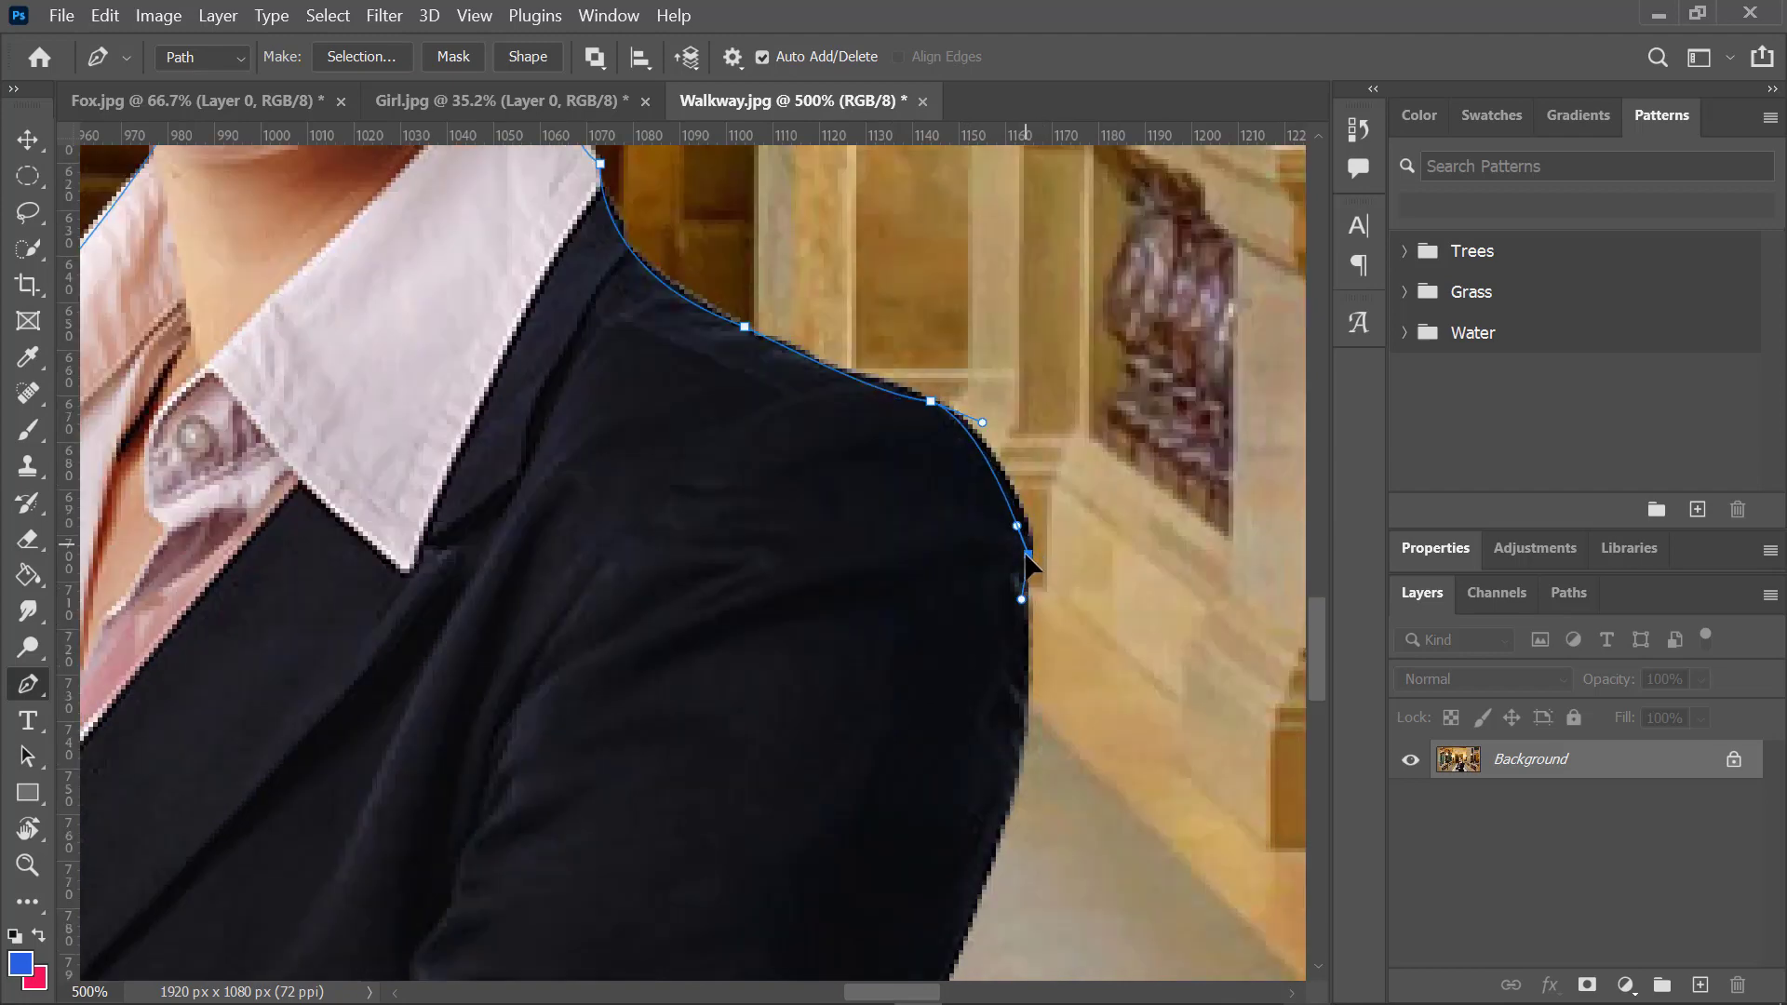
Step: Continue the path down the outer edge of the sleeve to the jacket's waist beside the hidden hand
scroll(1025, 503, down, 7)
scroll(993, 547, down, 7)
drag(903, 451, 873, 556)
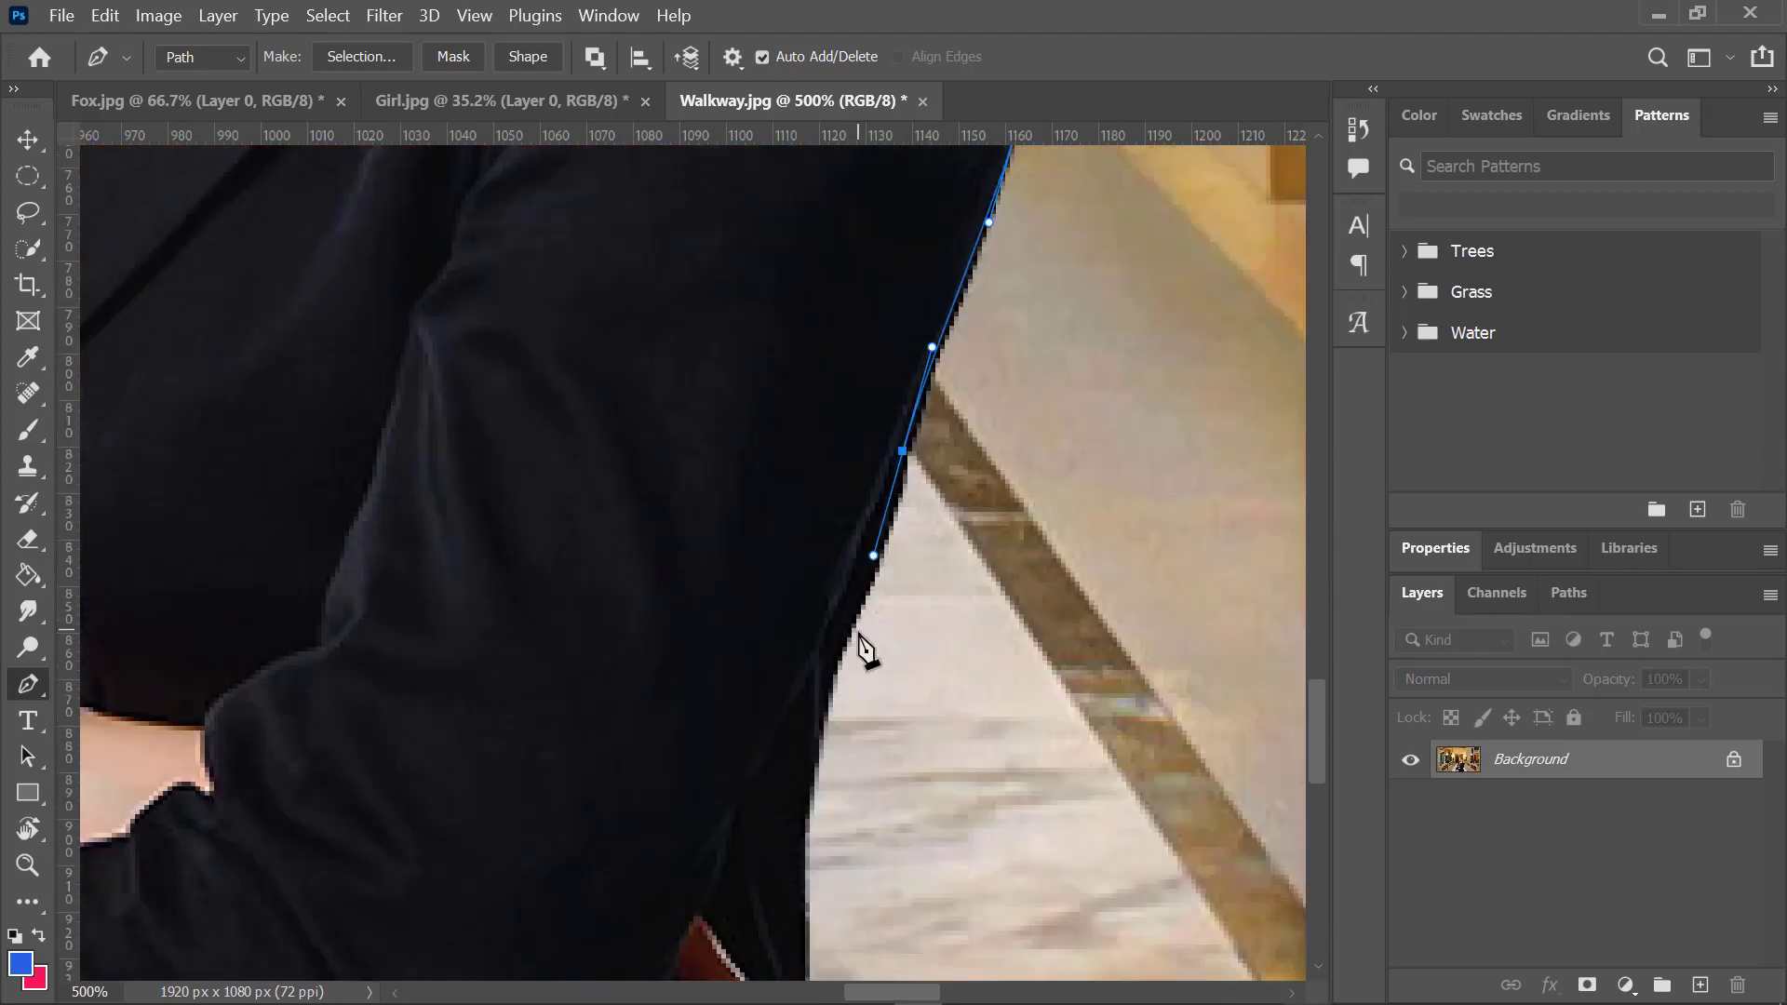
drag(832, 683, 786, 774)
scroll(819, 745, down, 8)
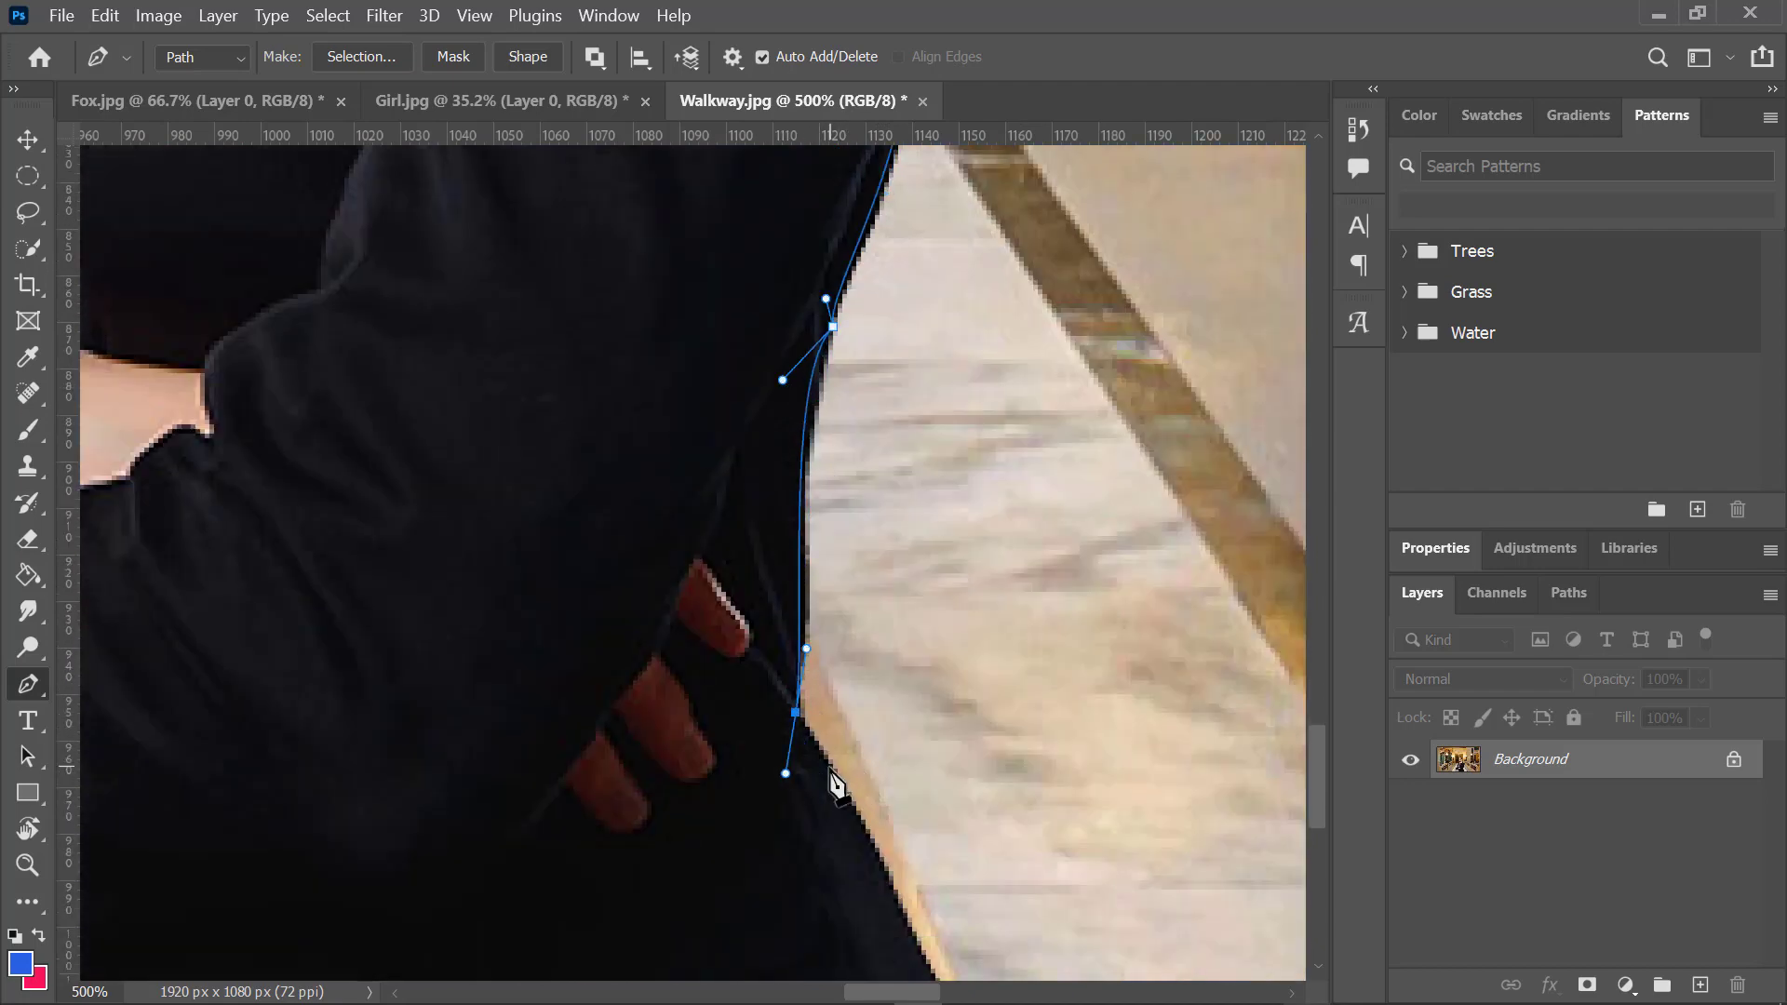
Step: Trace the jacket from the waist to the image's bottom edge and close the path along that edge at its starting point
scroll(1257, 930, down, 12)
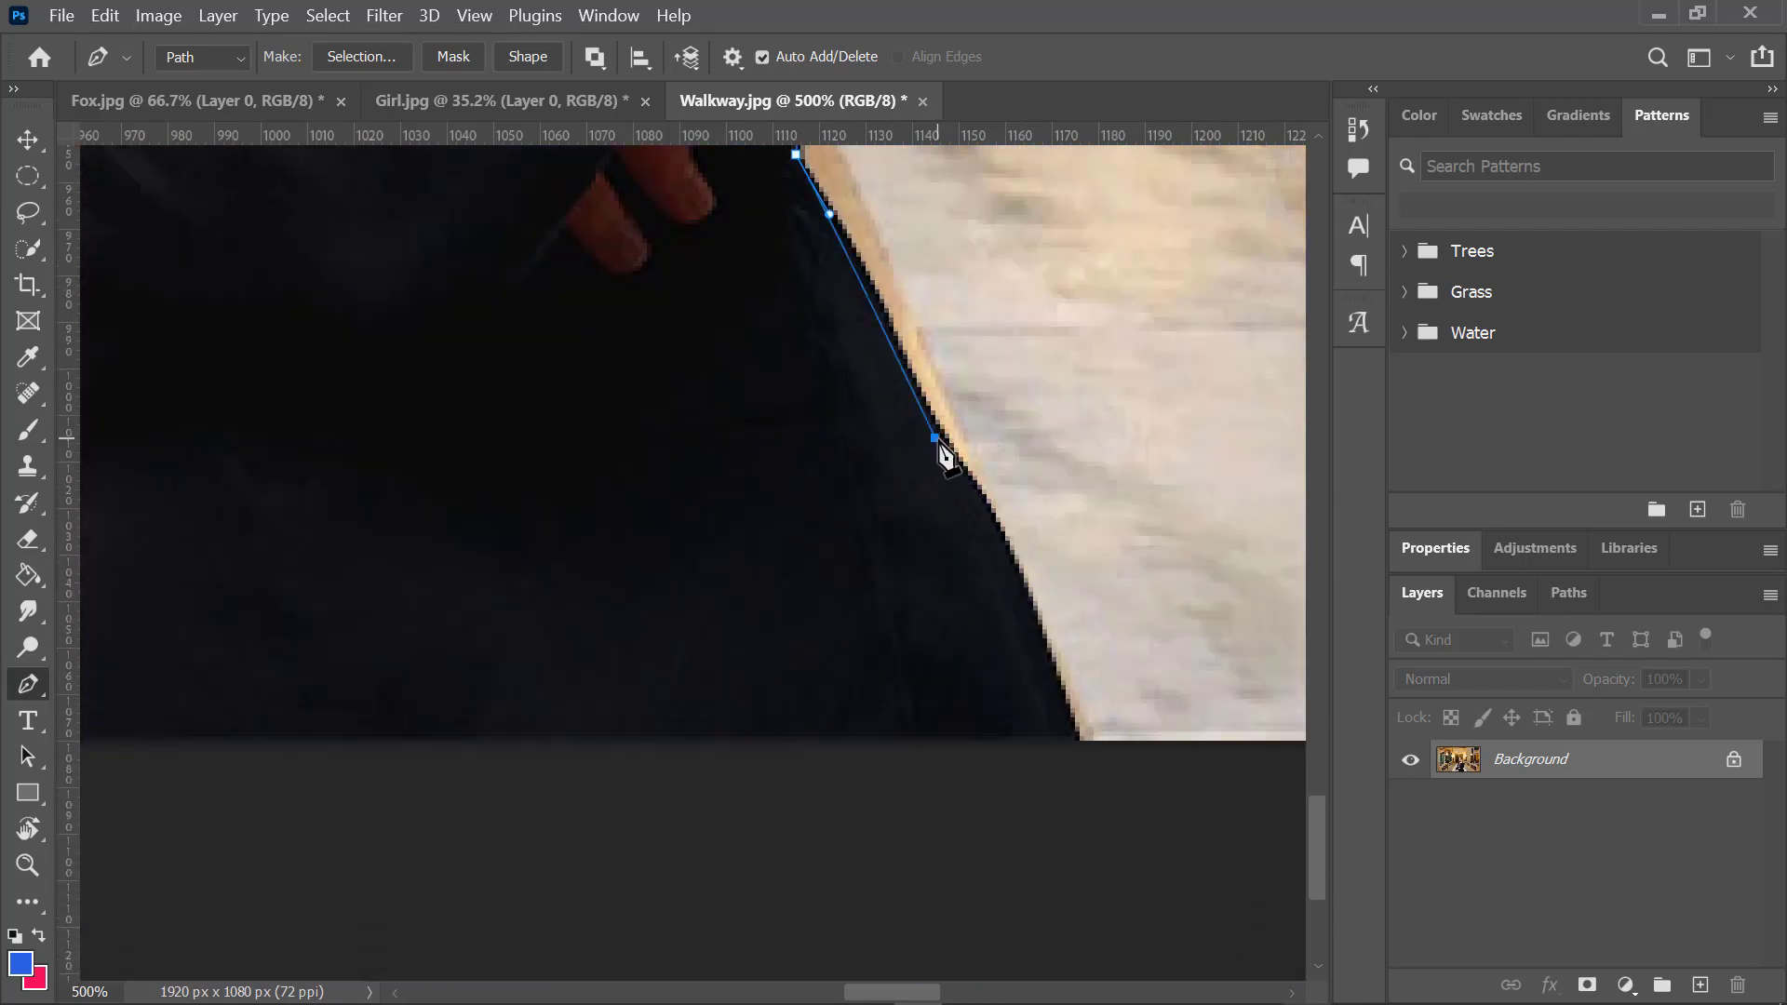
drag(934, 438, 991, 525)
scroll(1091, 740, down, 1)
click(1085, 720)
scroll(1091, 740, left, 5)
click(738, 719)
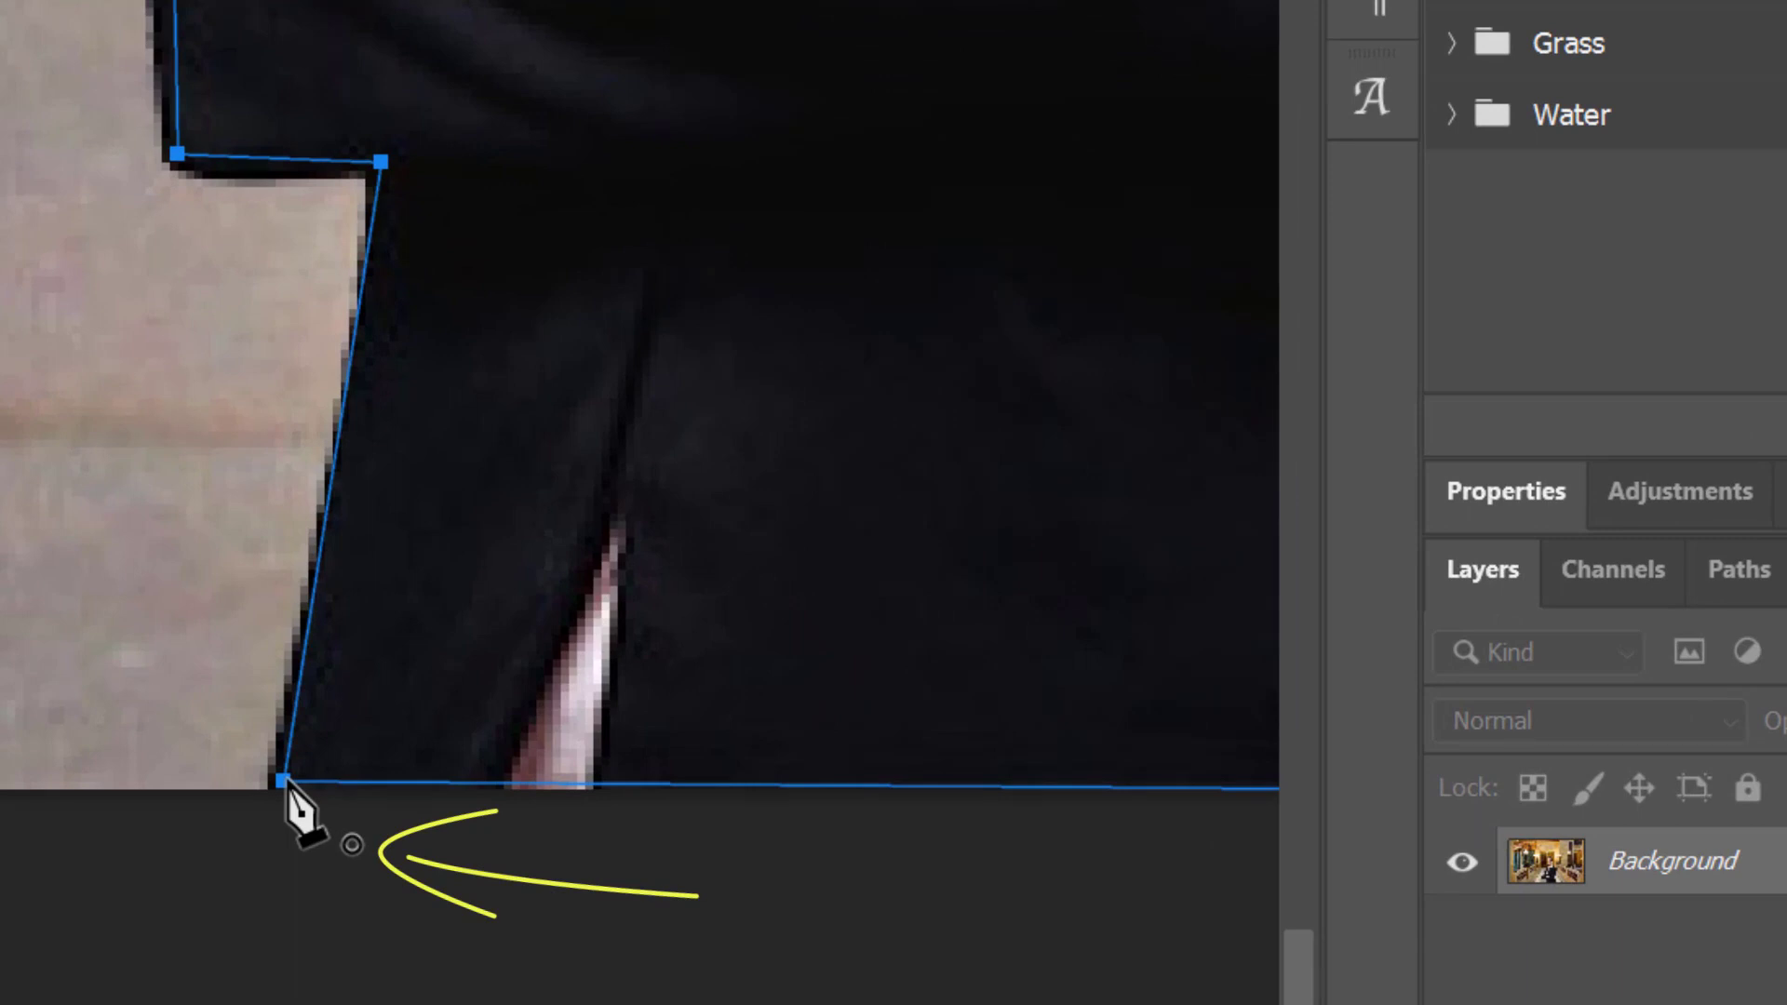
click(283, 781)
key(ctrl+0)
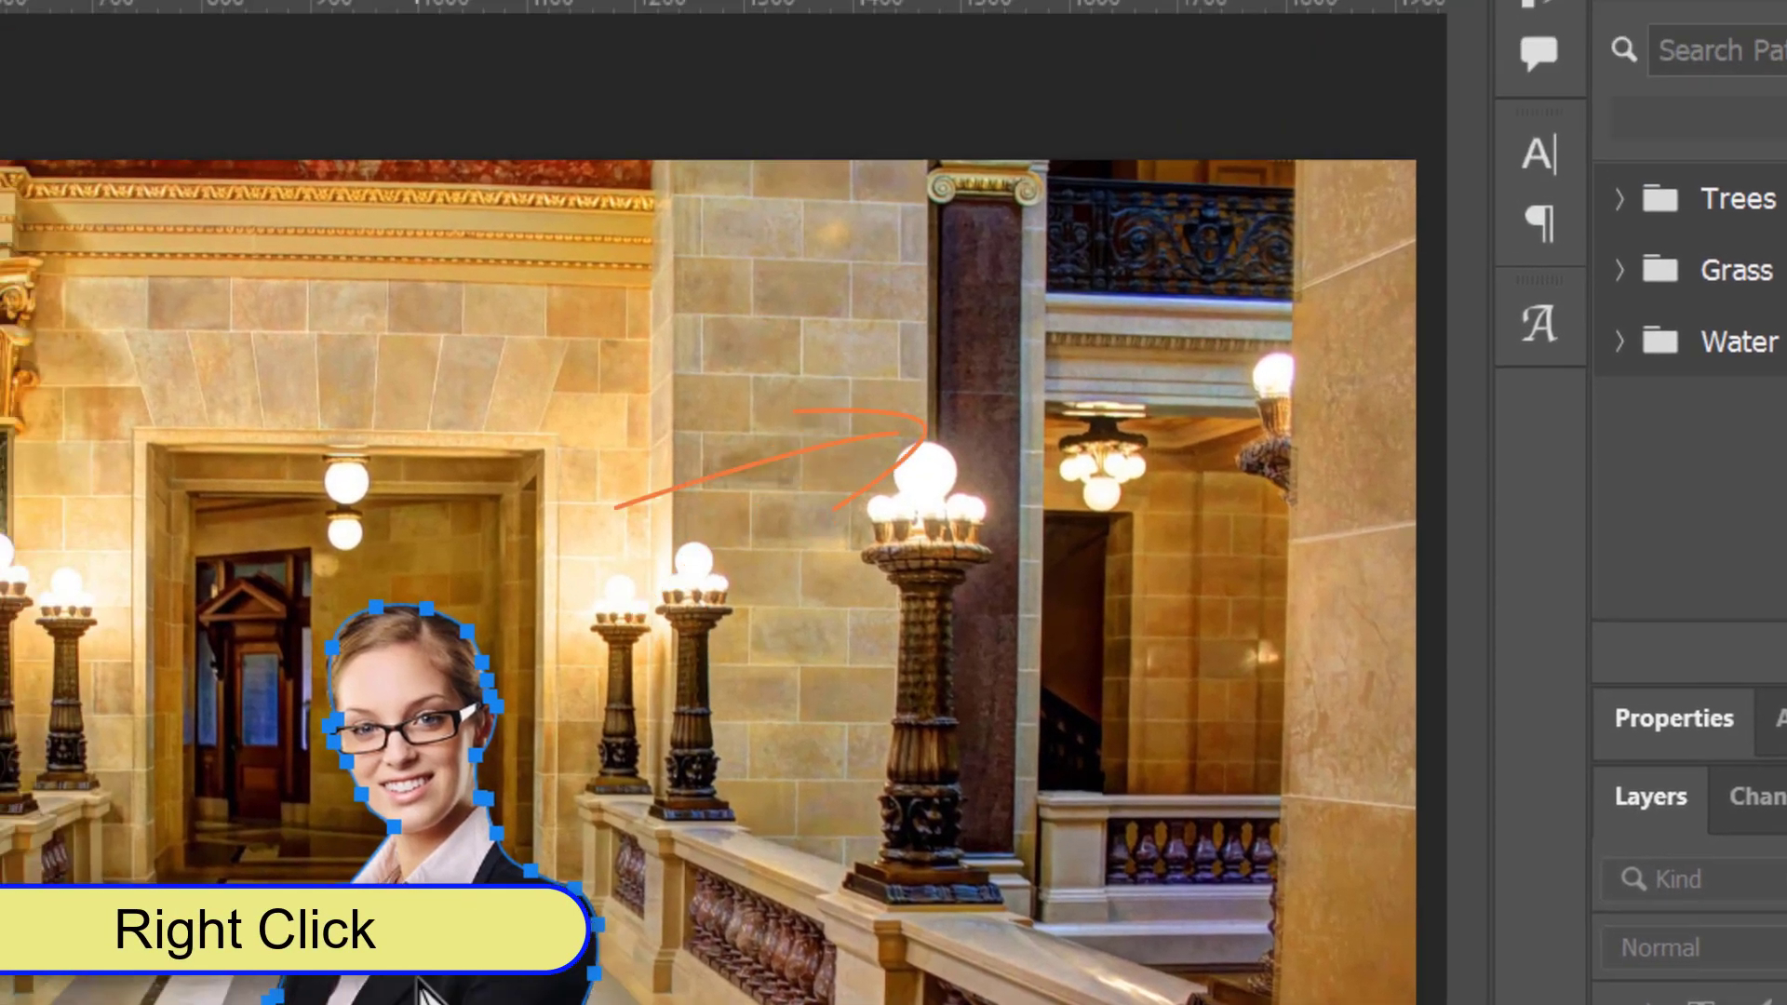
Step: Convert the path around the woman into a new selection with a 0-pixel feather radius and turn it into a layer mask
right_click(244, 824)
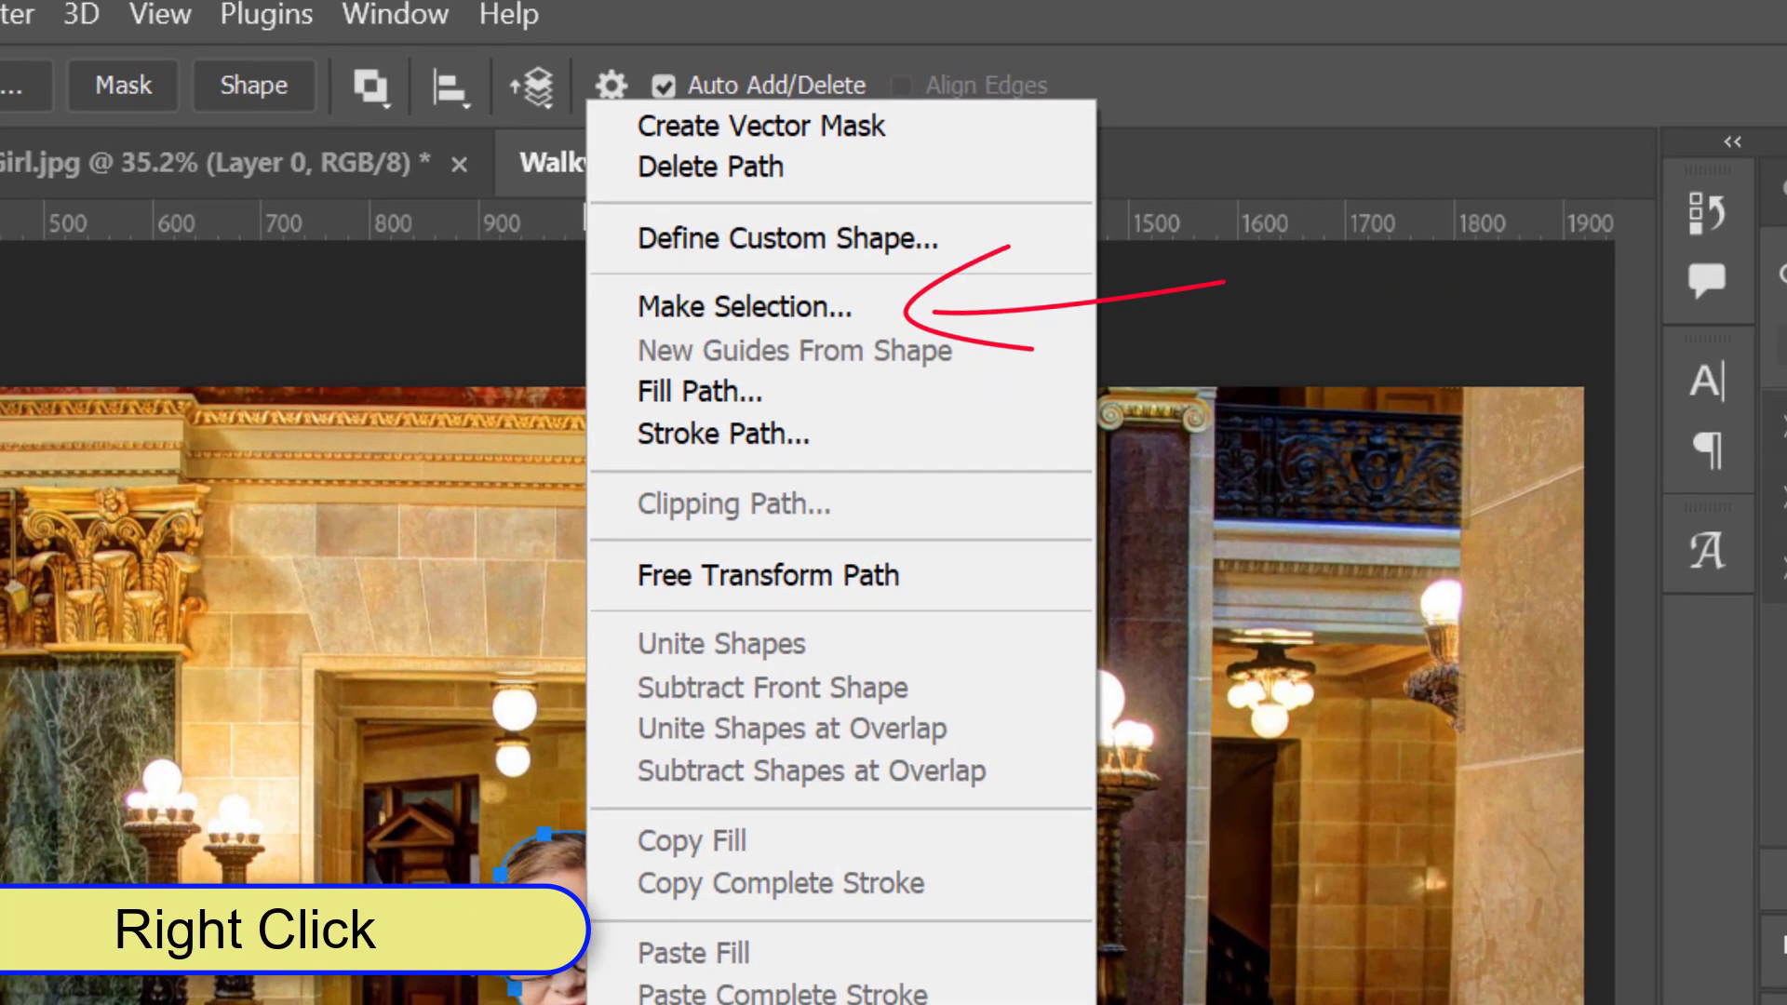
click(813, 305)
drag(902, 453, 835, 454)
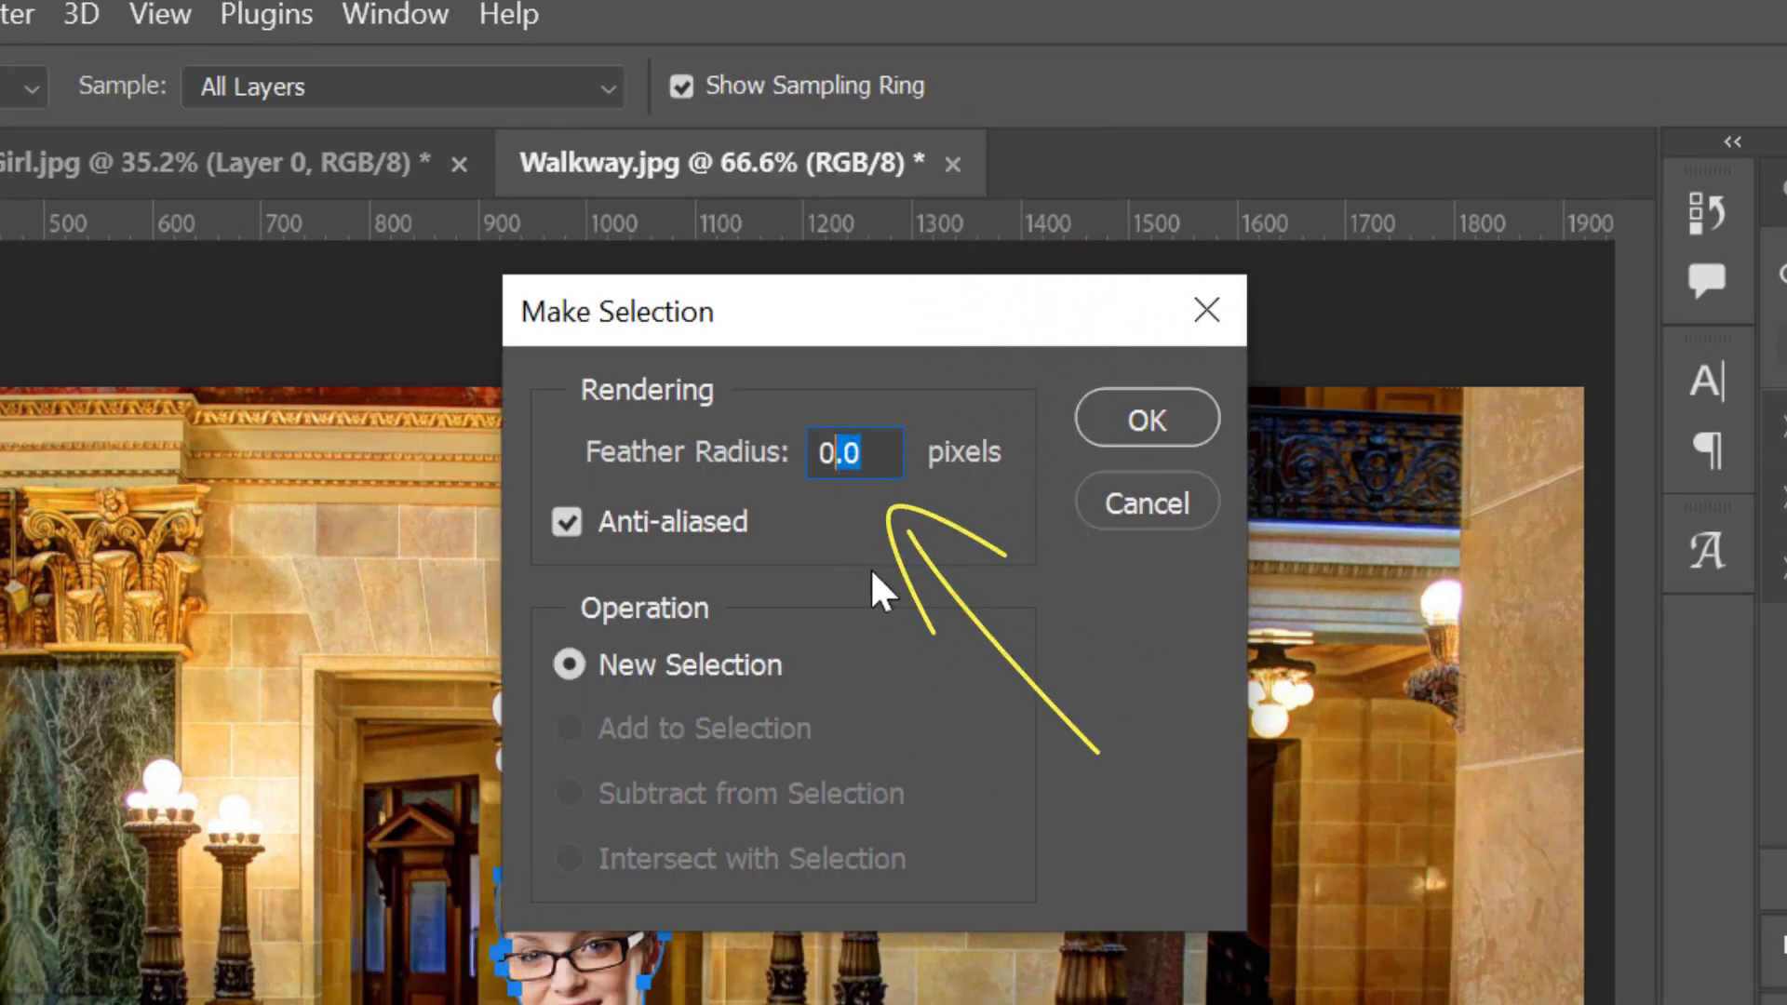
click(1110, 437)
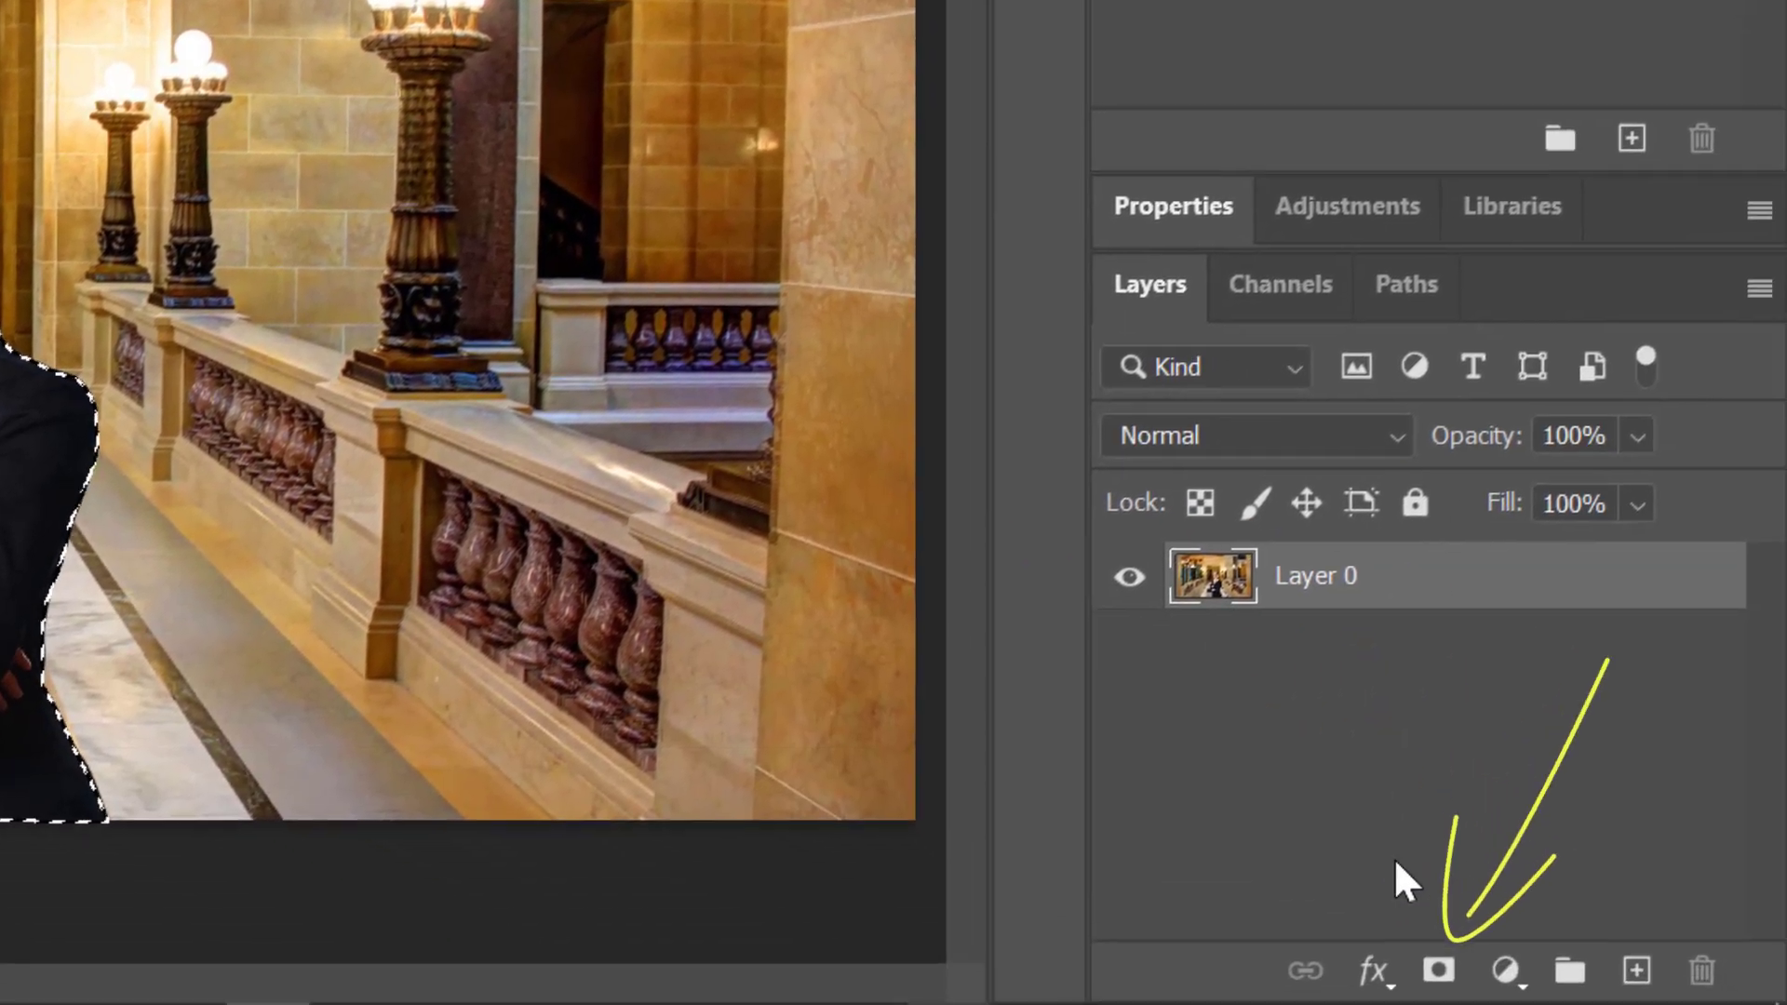
click(1437, 970)
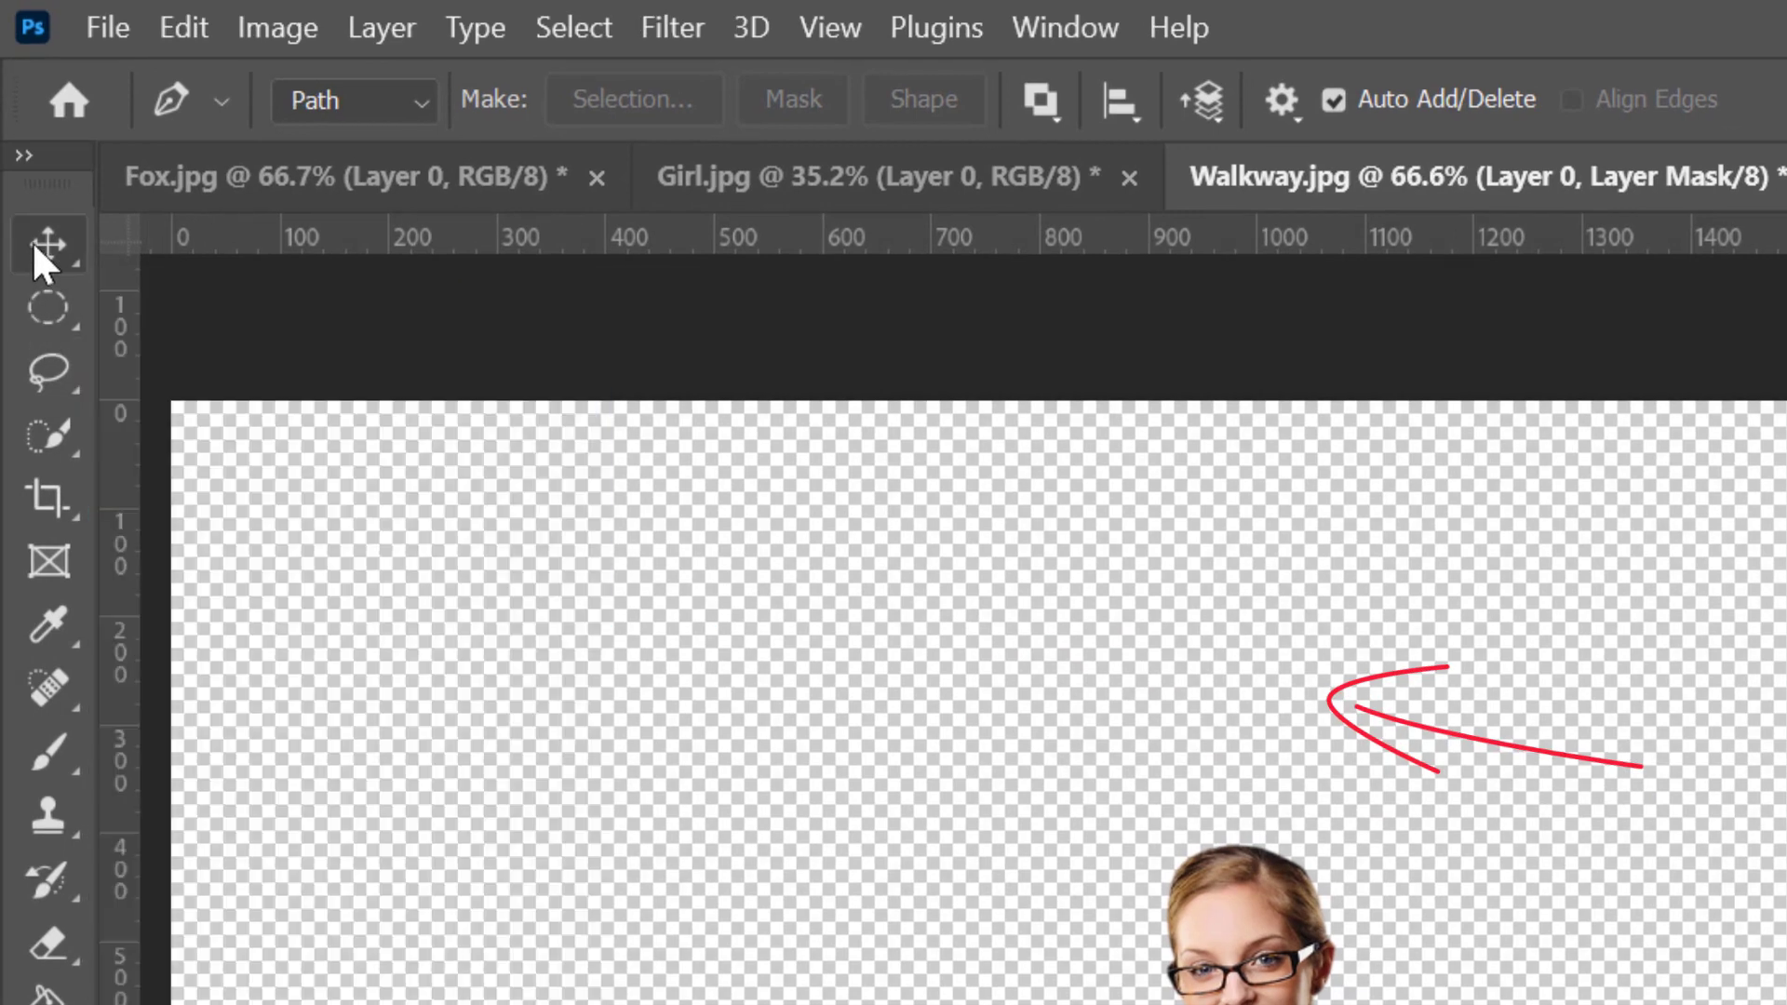
Step: Export the woman cutout as a transparent PNG named Walkway in the Assets folder
click(33, 246)
click(108, 22)
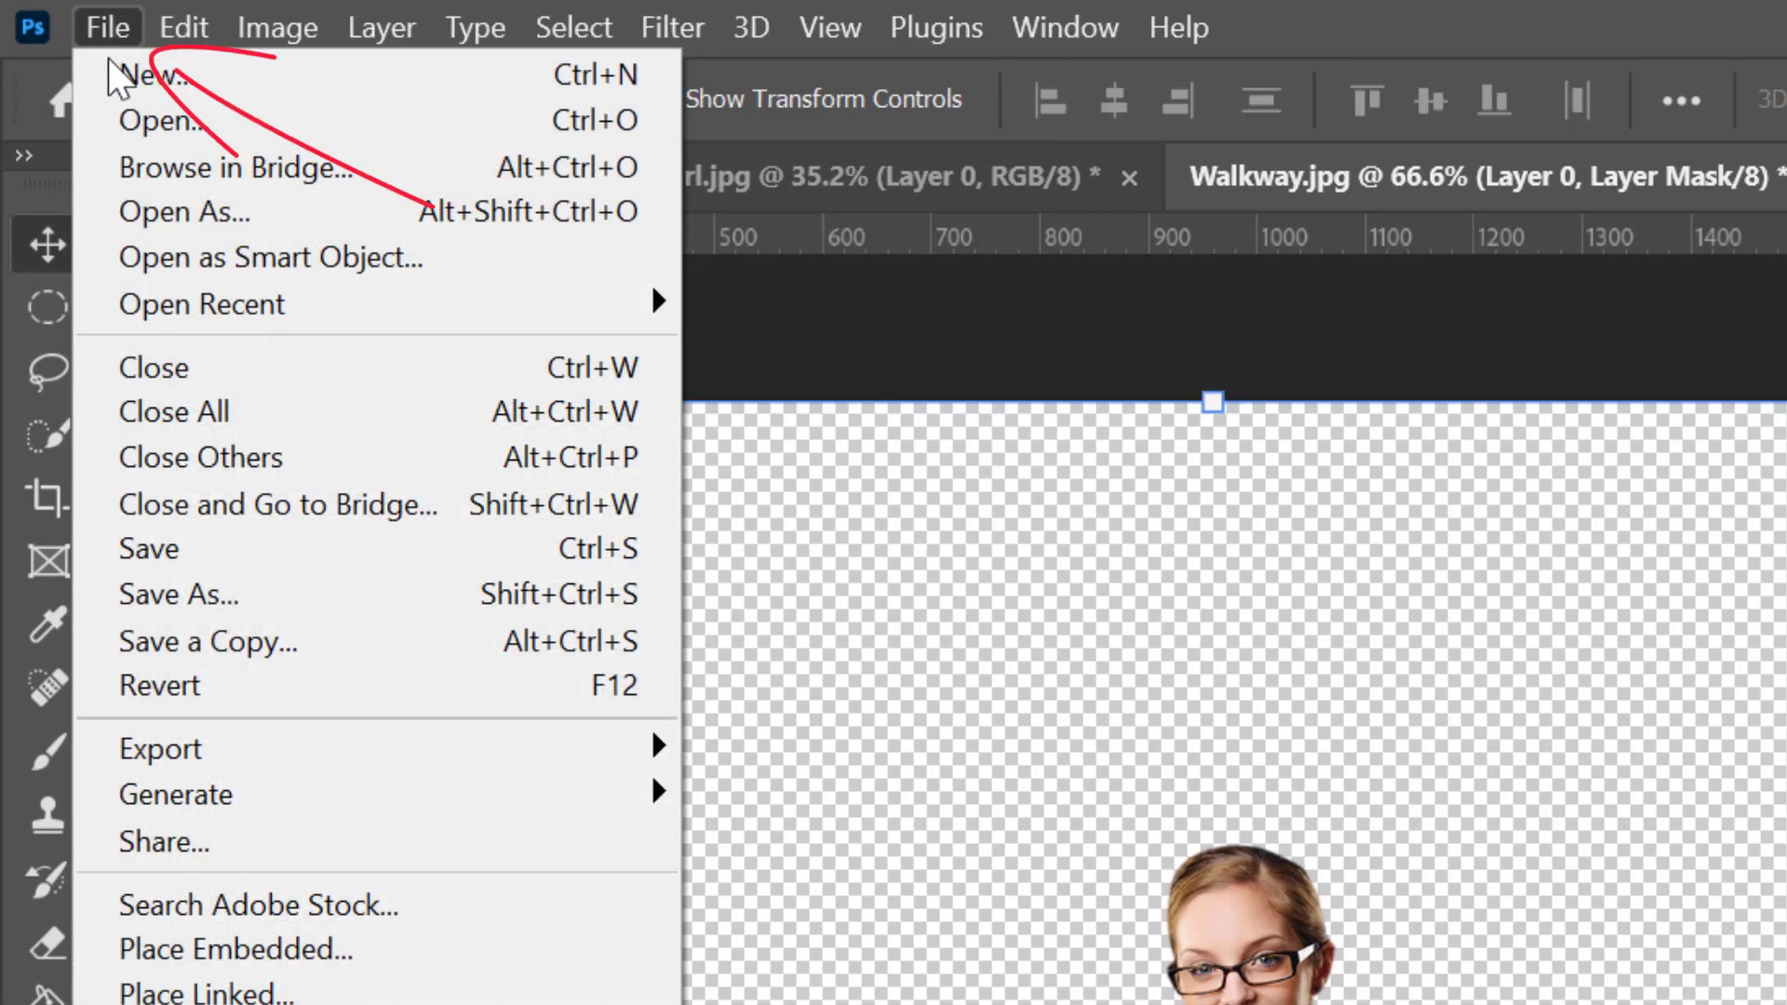
mouse_move(200, 750)
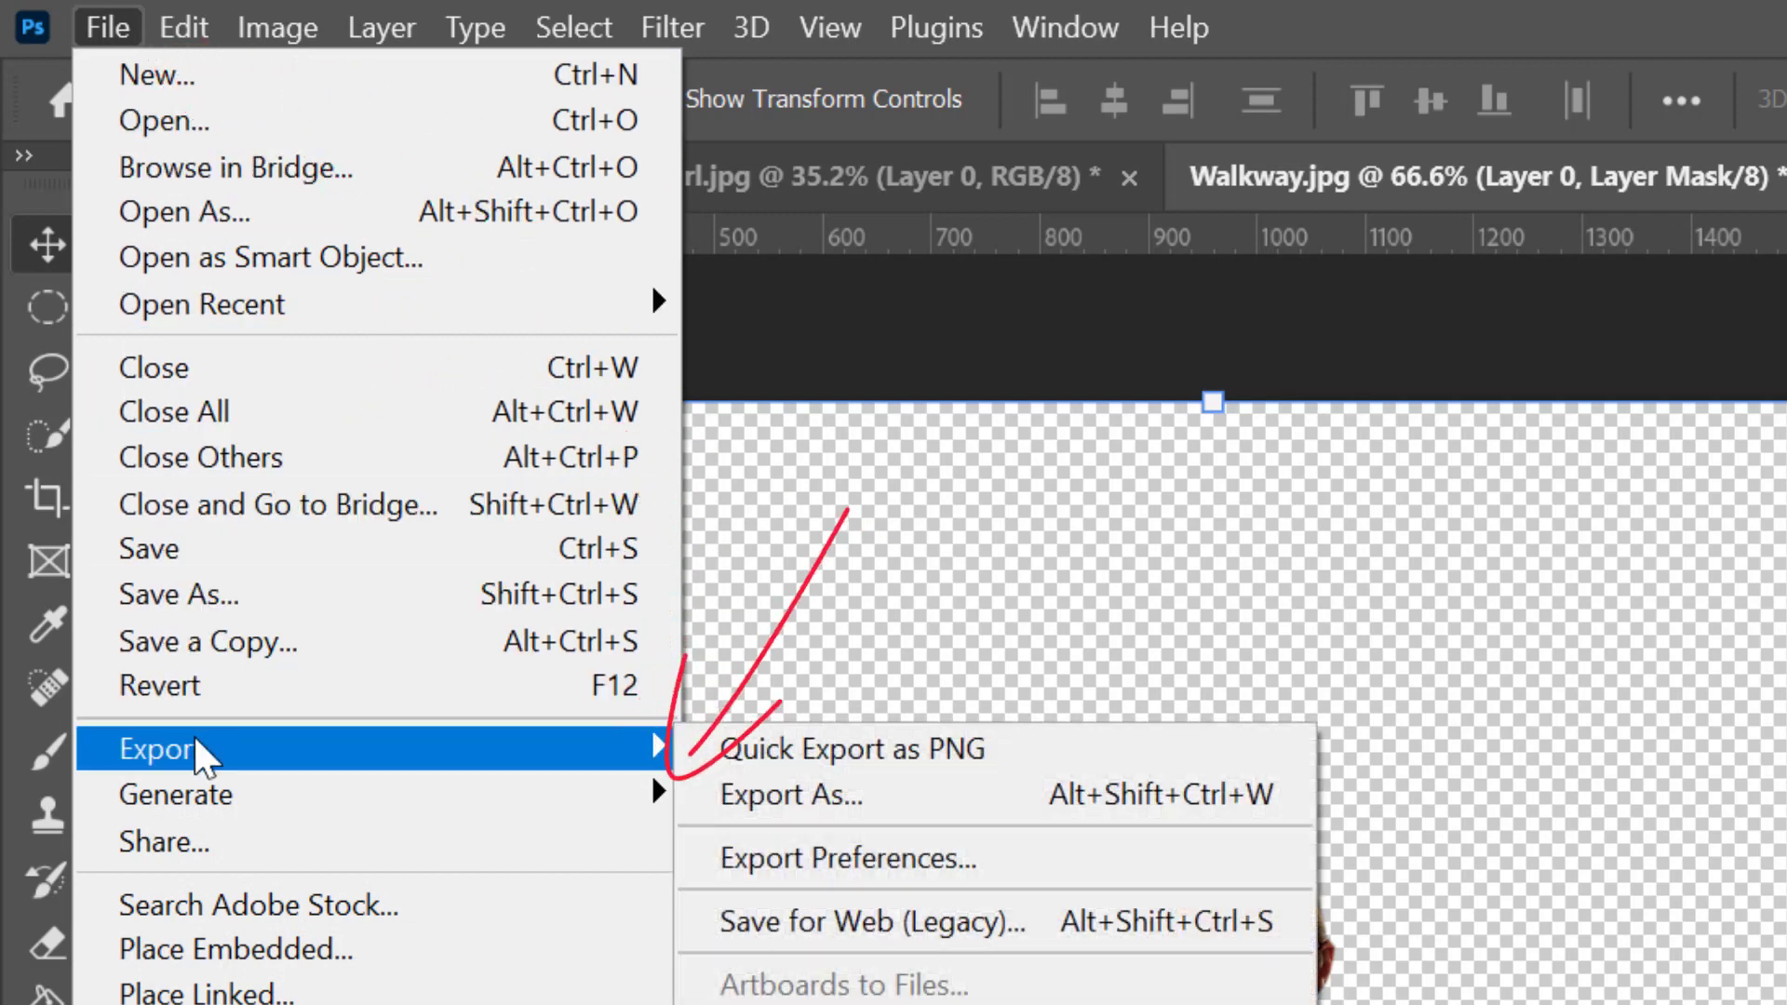
click(825, 797)
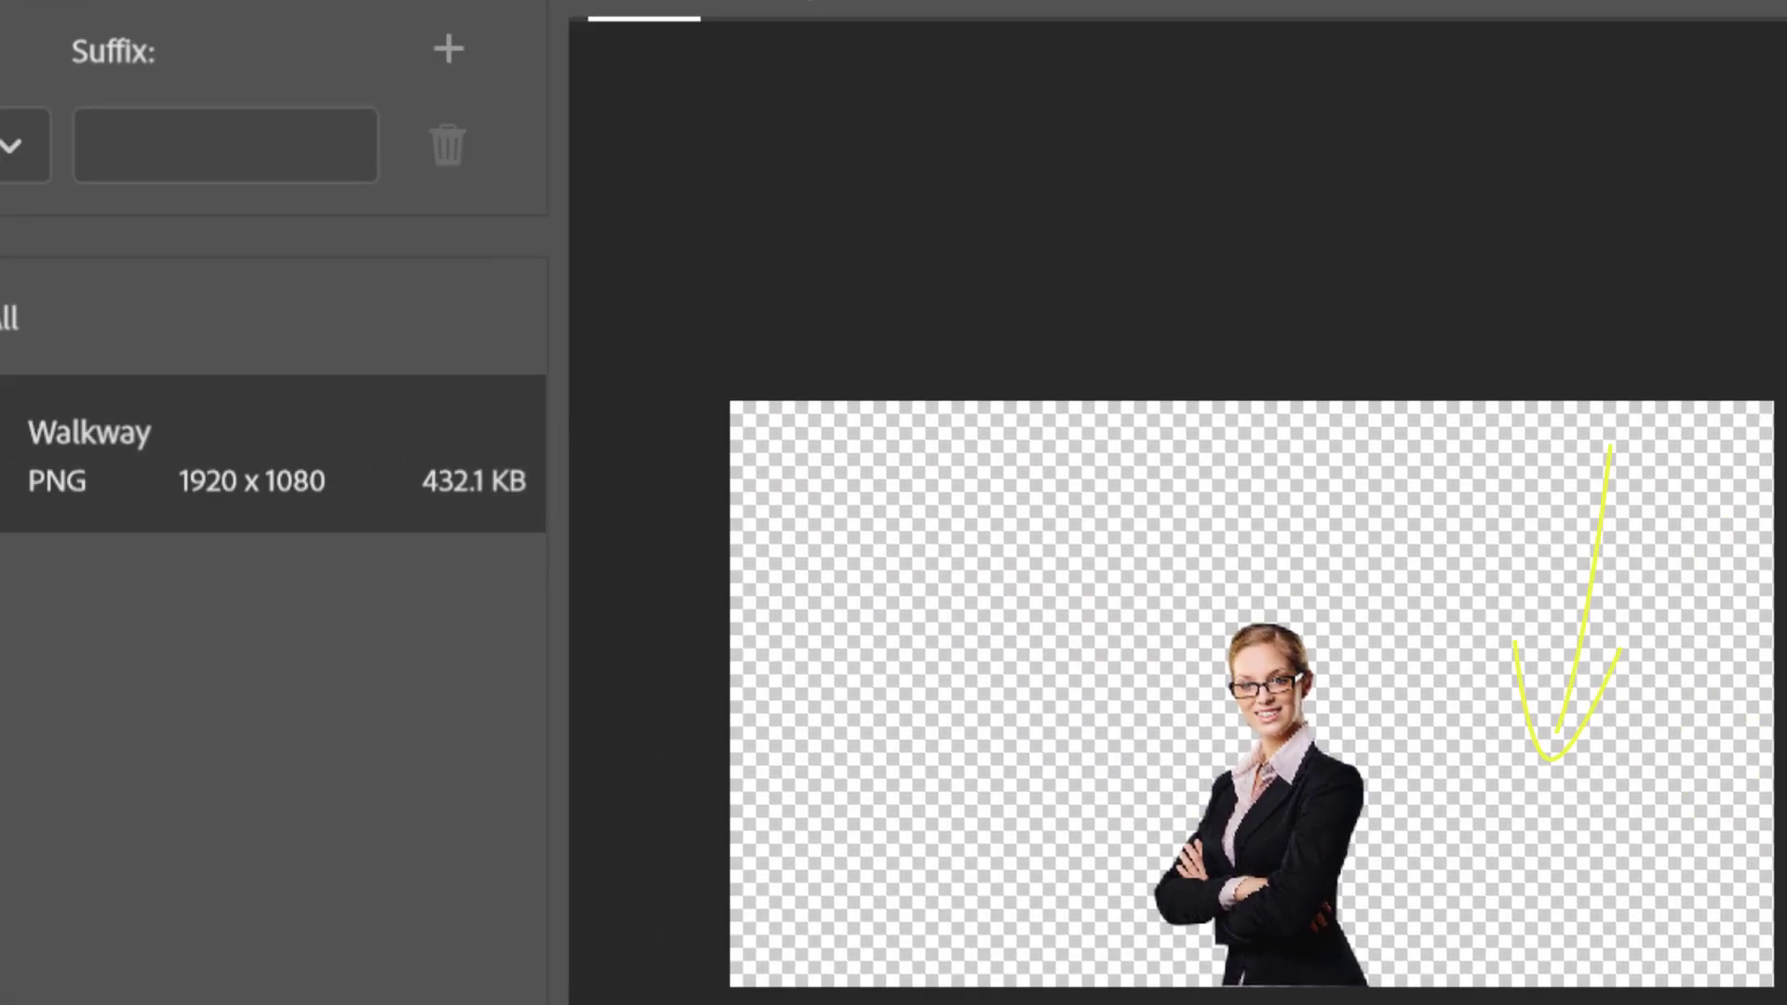
key(Return)
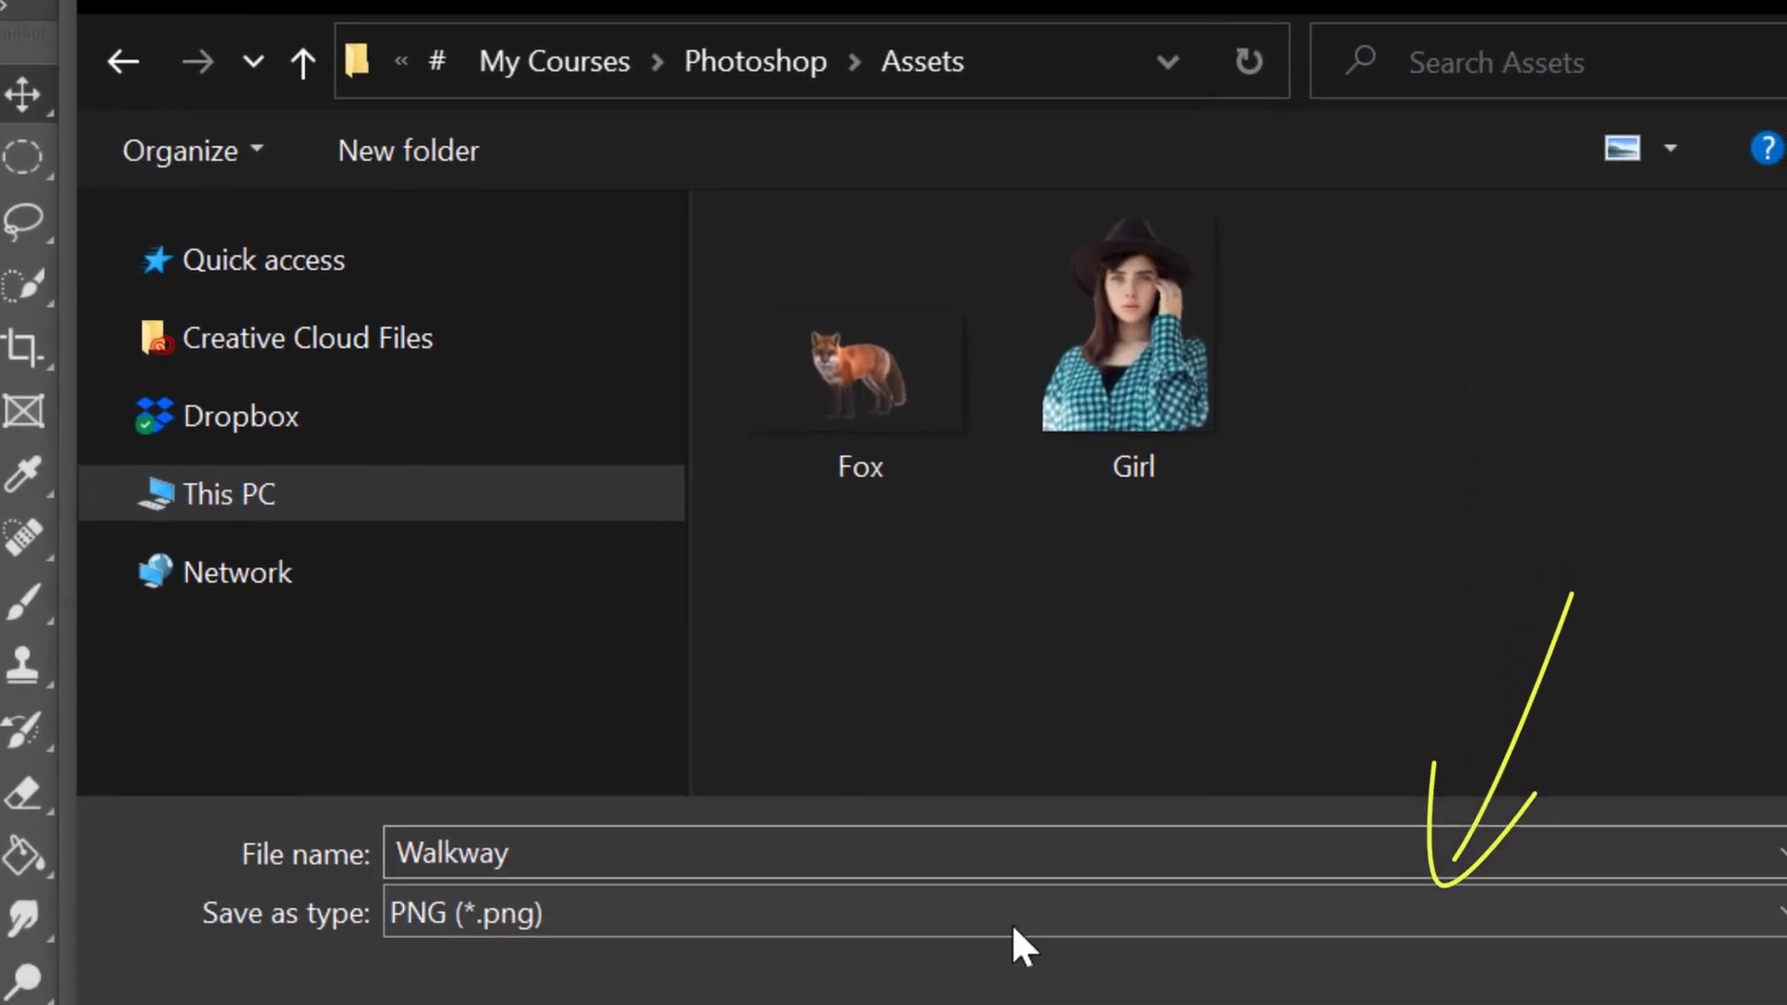
click(1375, 926)
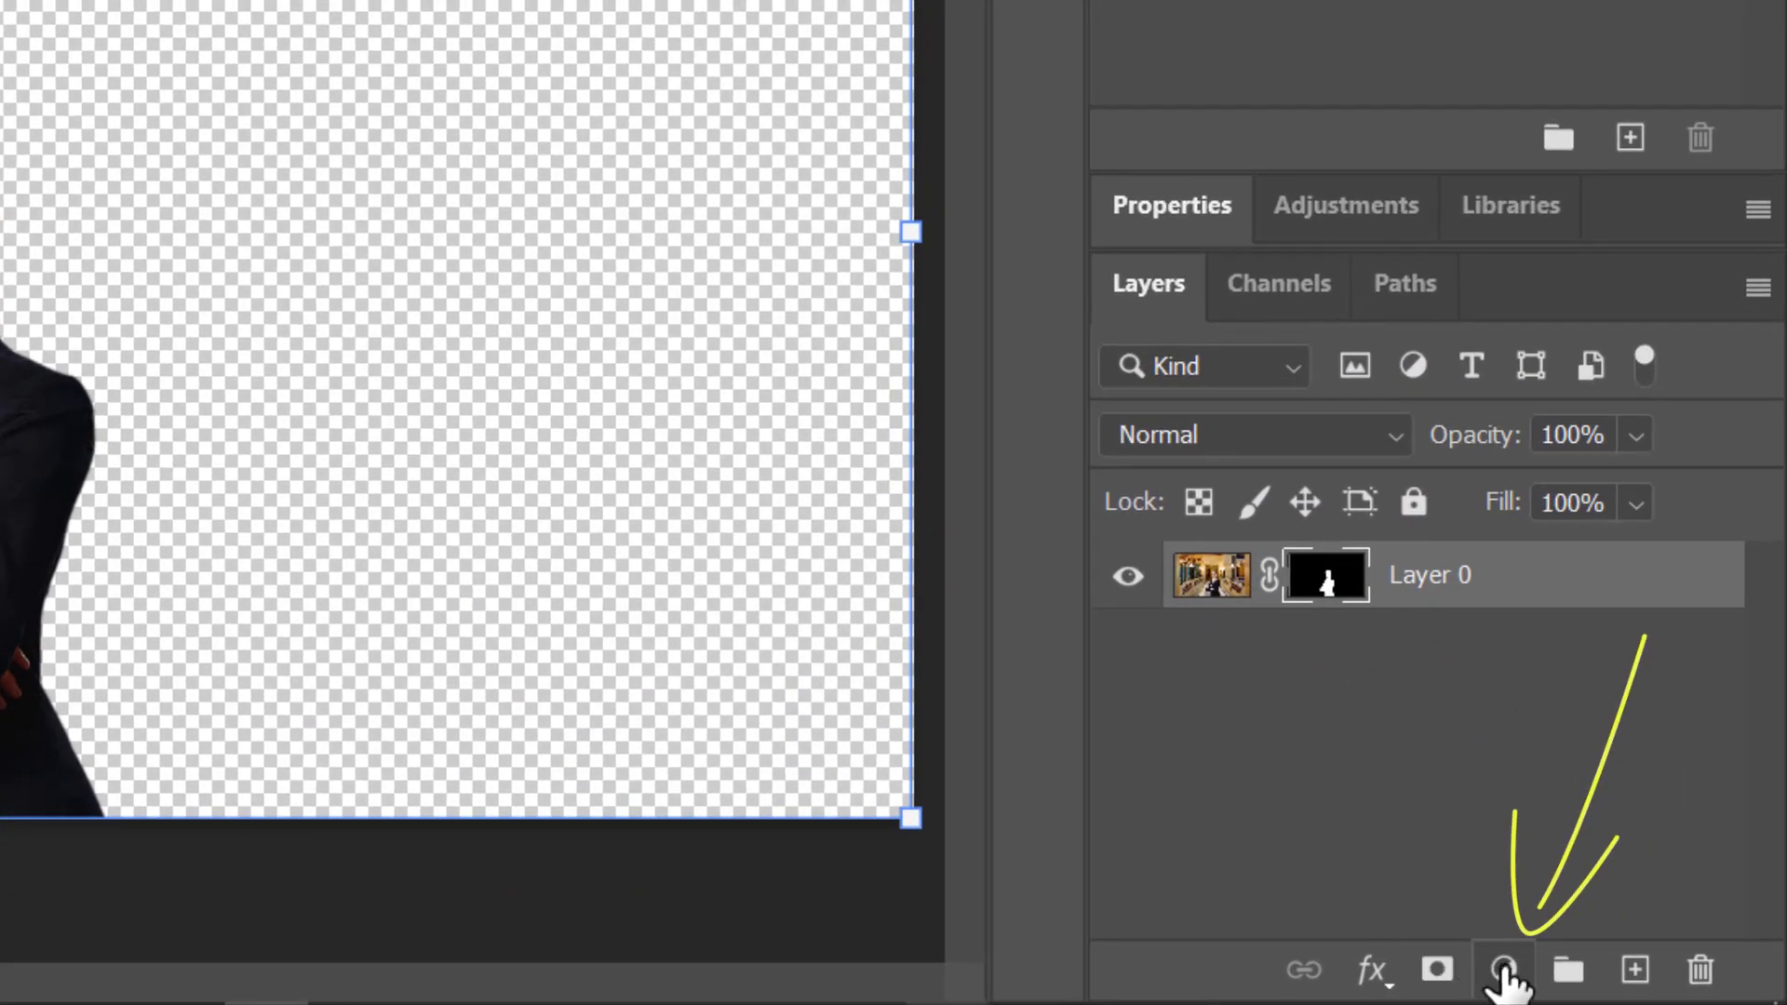
Step: Add a Solid Color fill layer to the Walkway document and try the green 27e358 as its color
click(1503, 971)
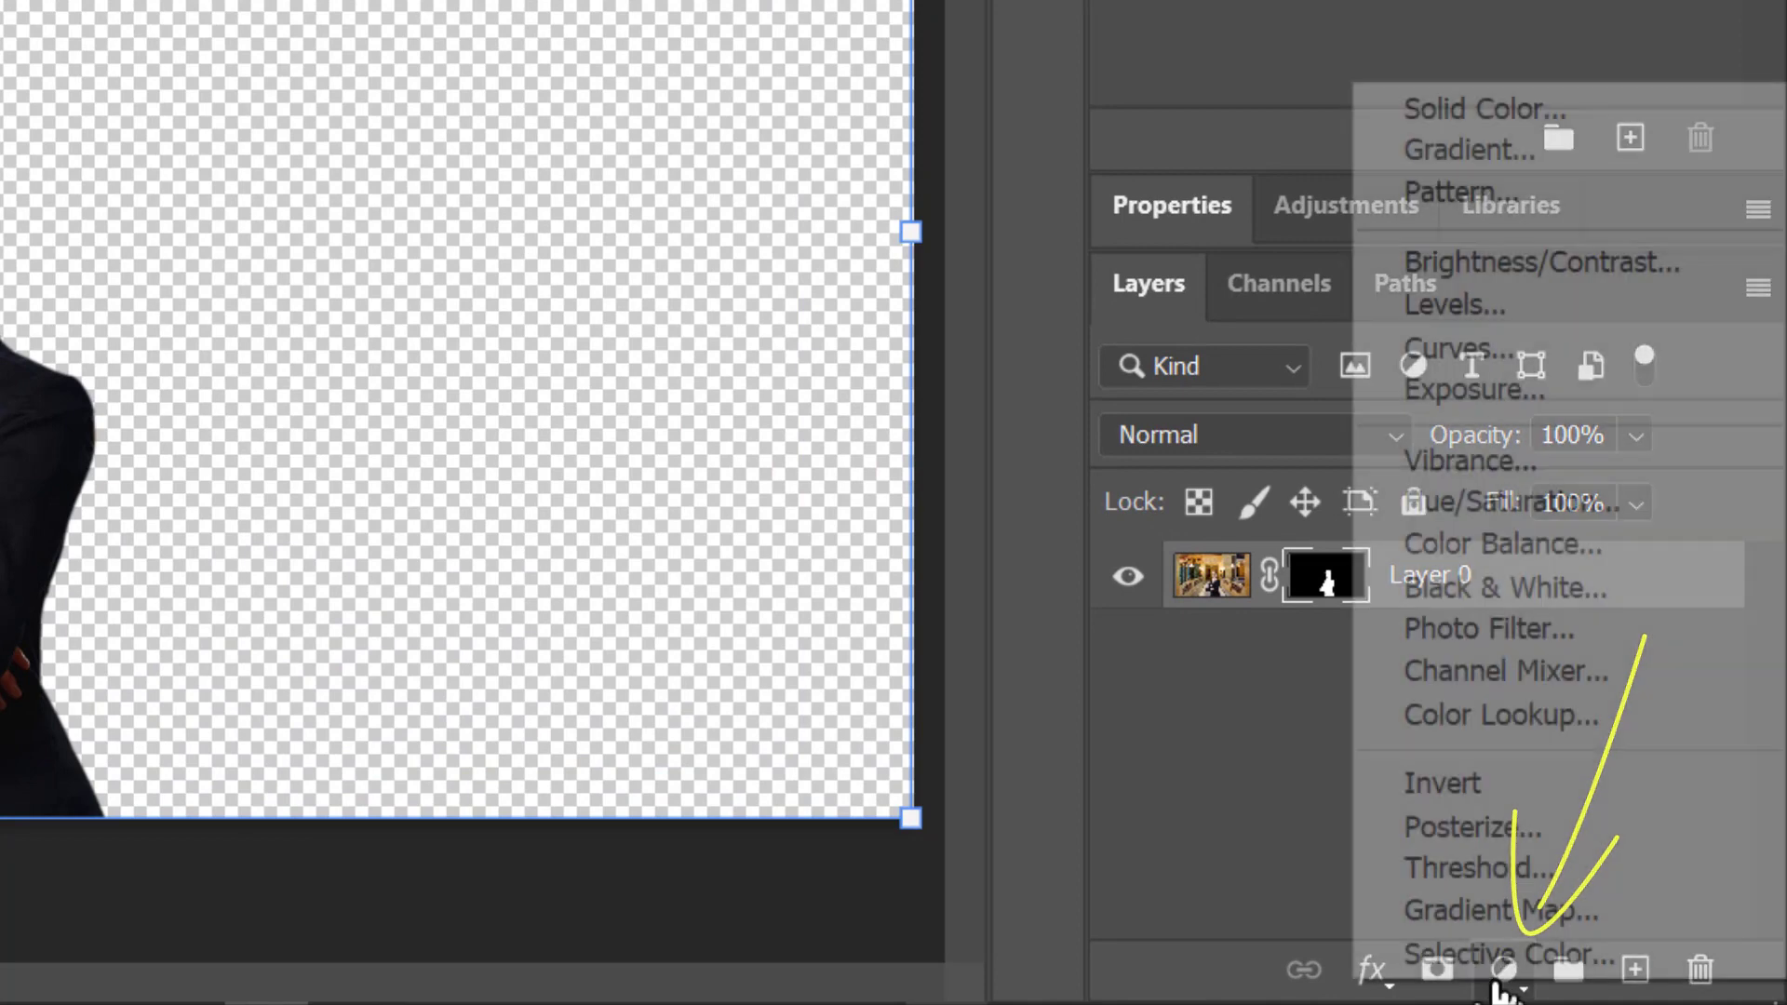
click(1496, 117)
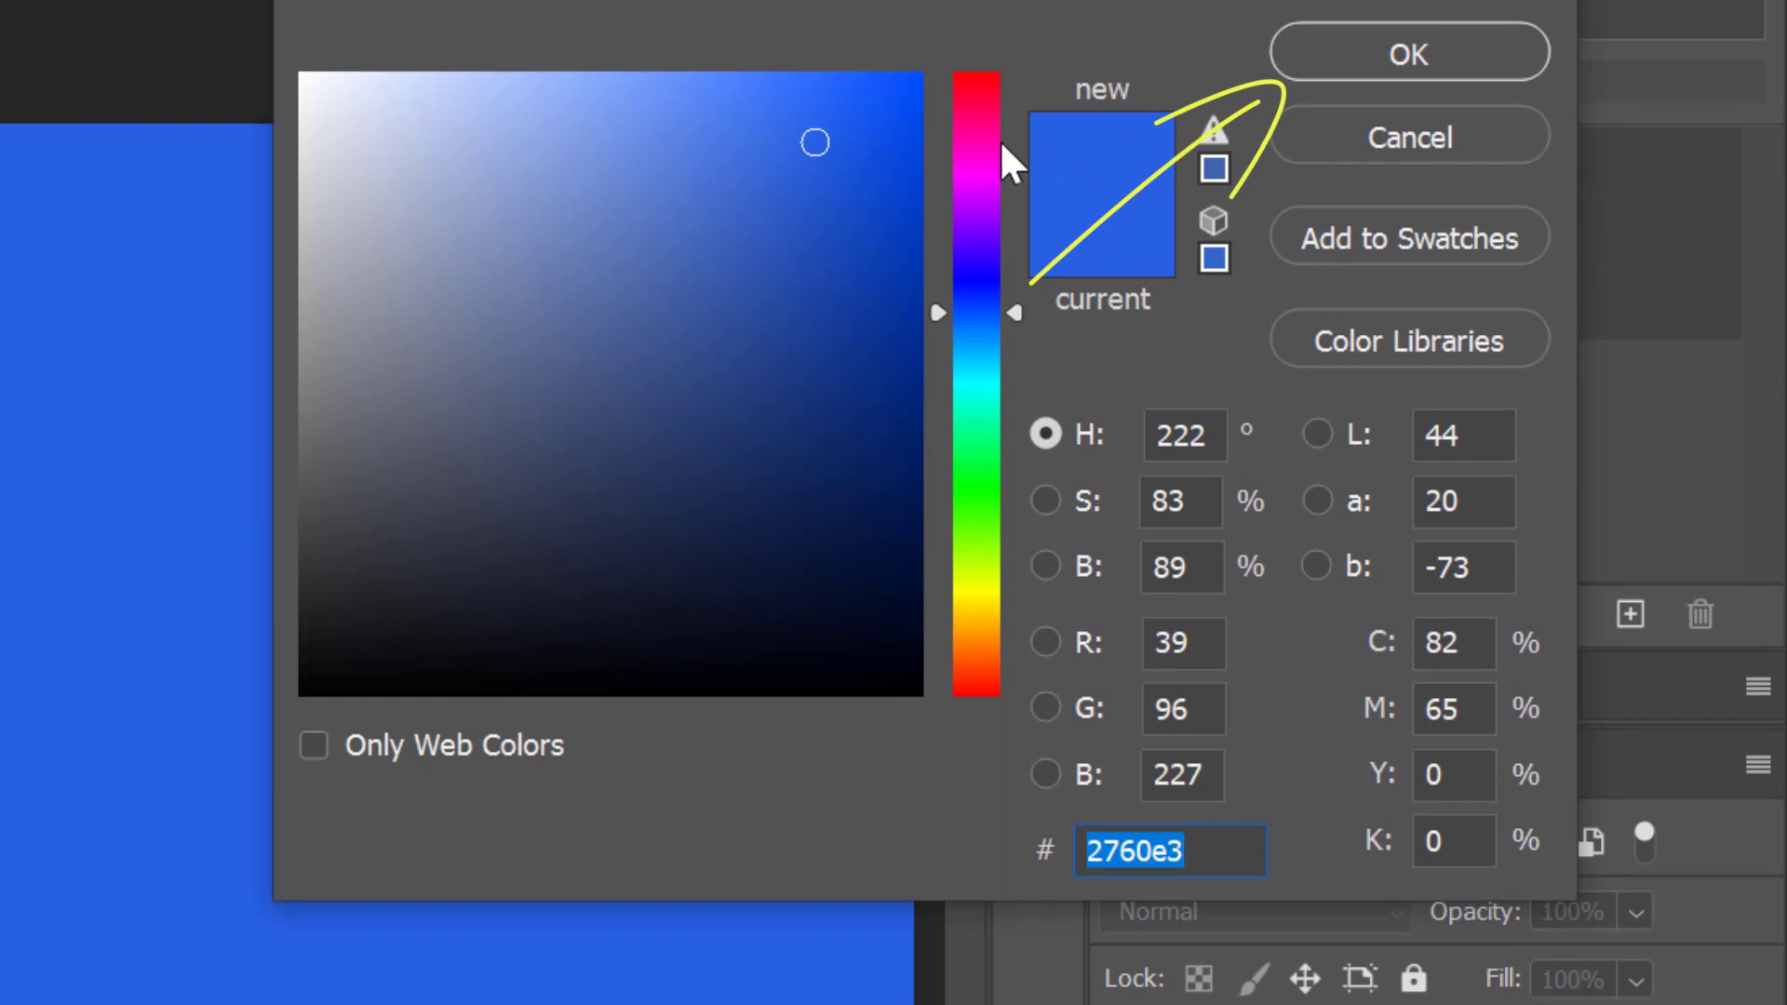
click(974, 461)
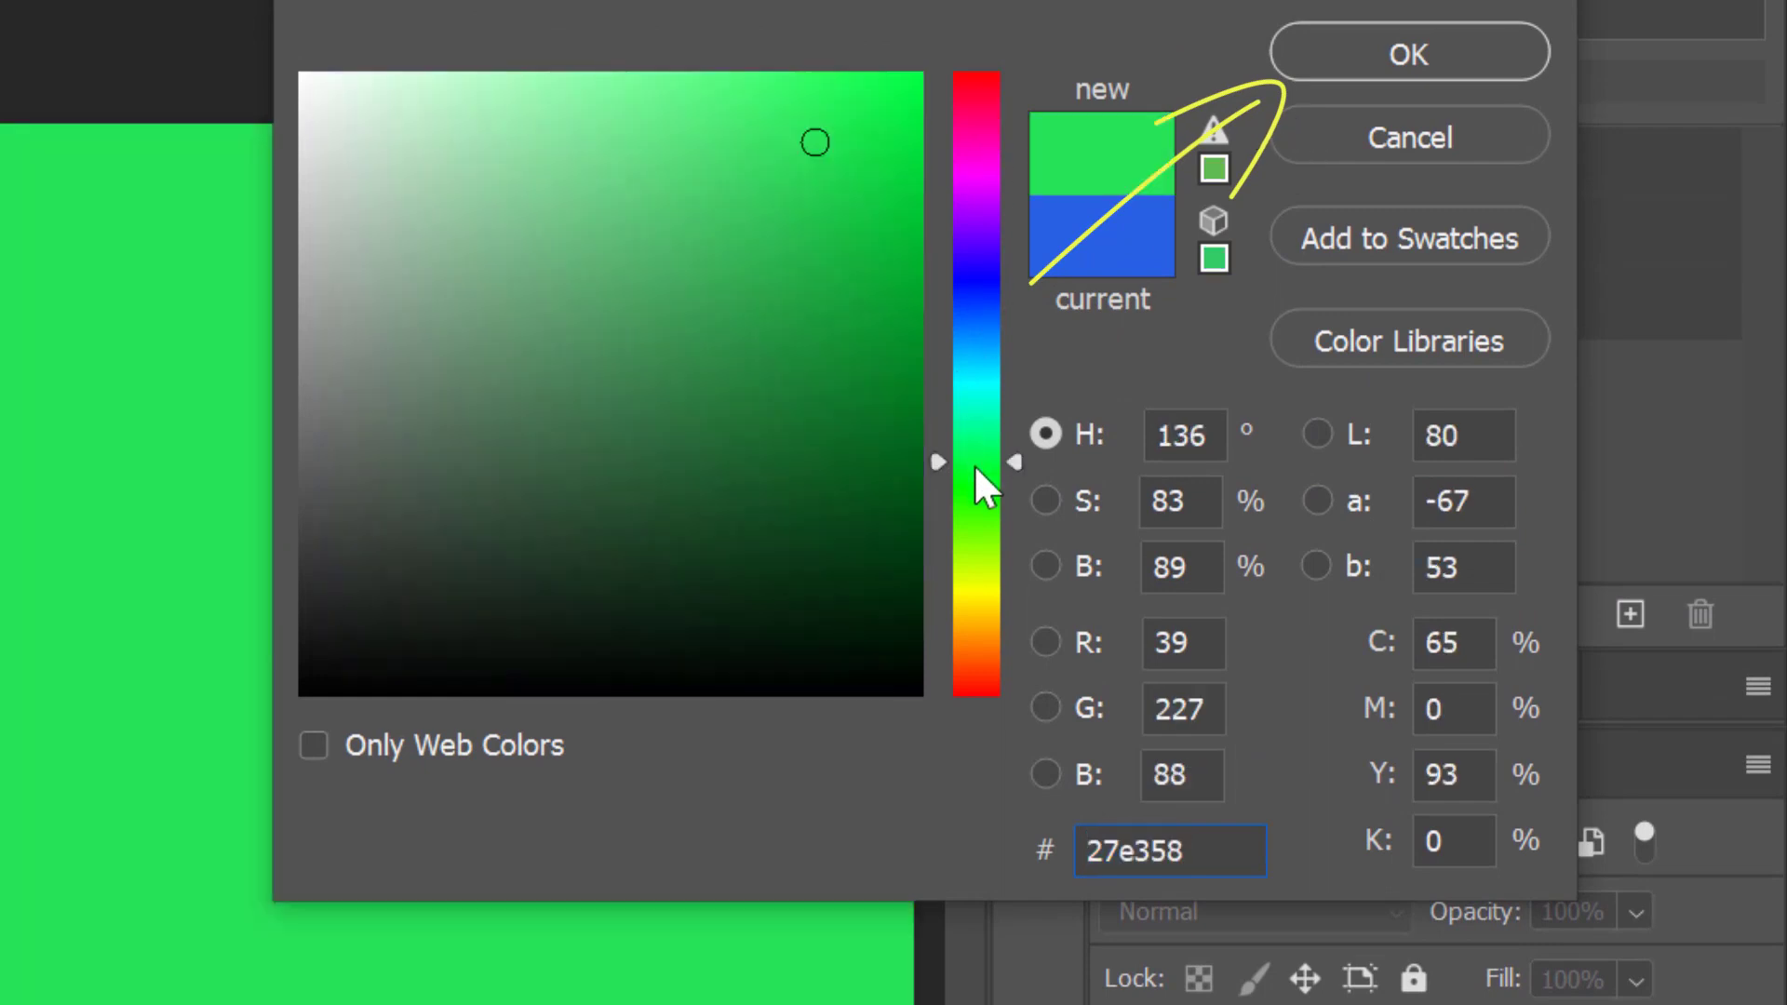
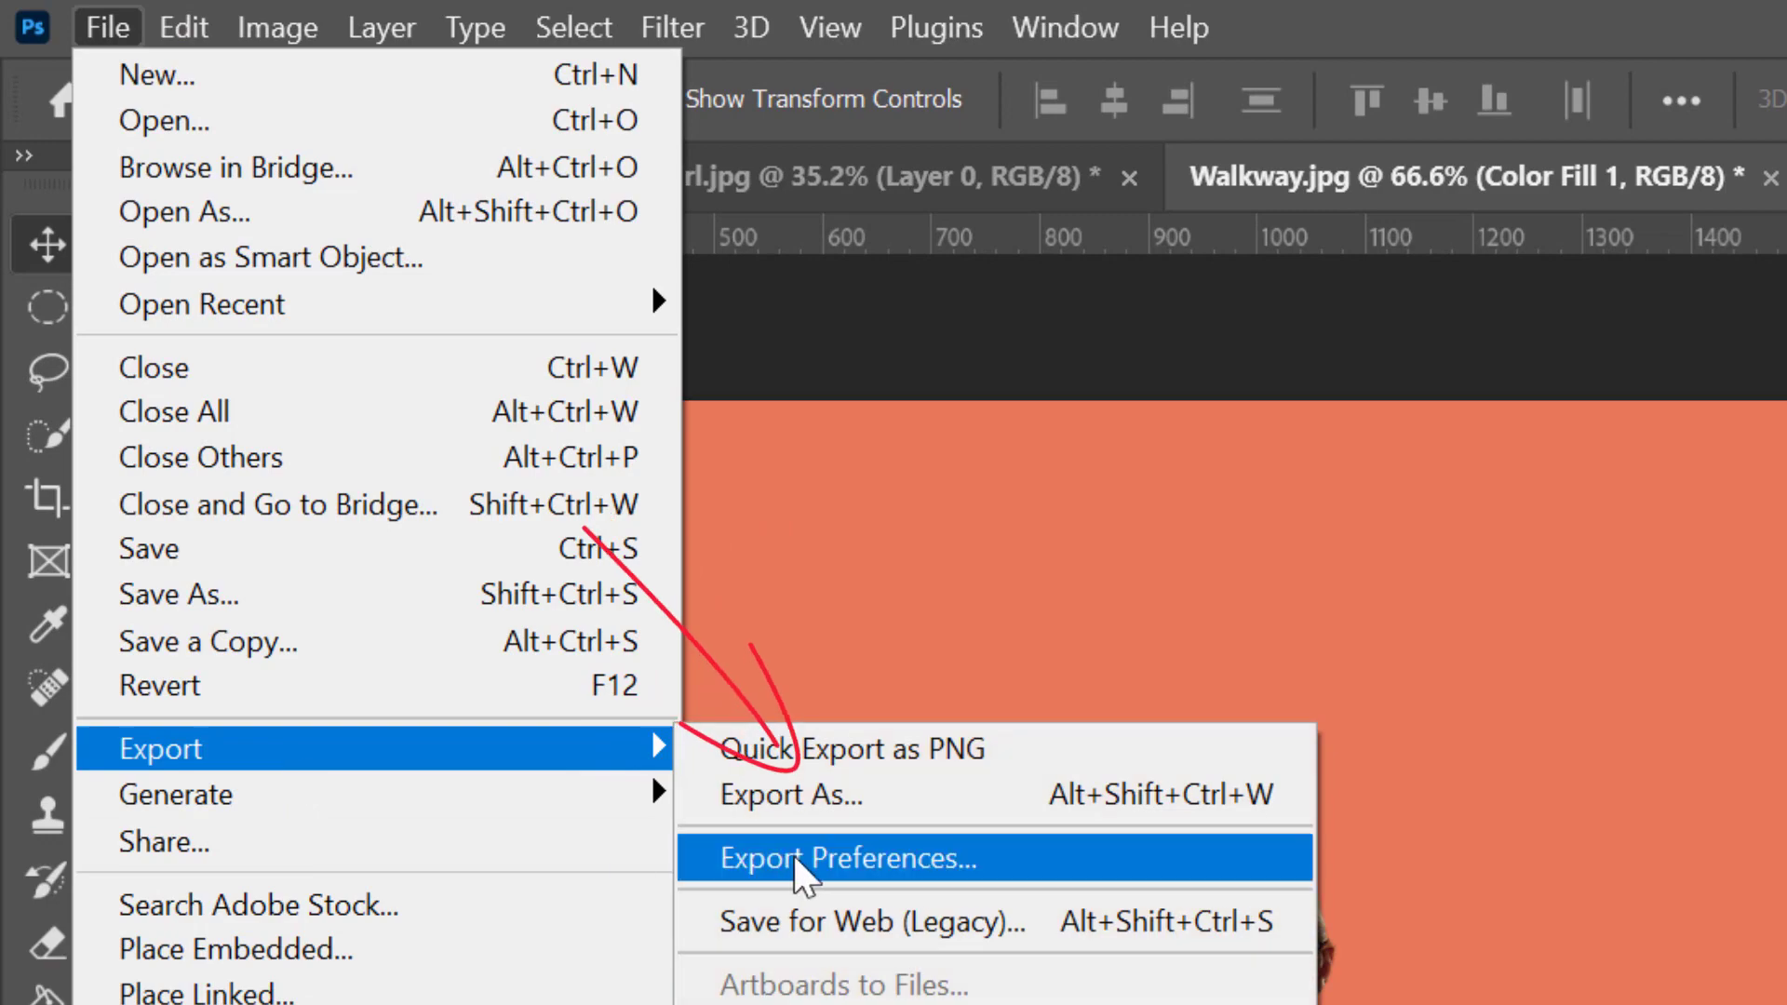
Step: Export the woman on the orange background as a JPG named Woman
click(866, 796)
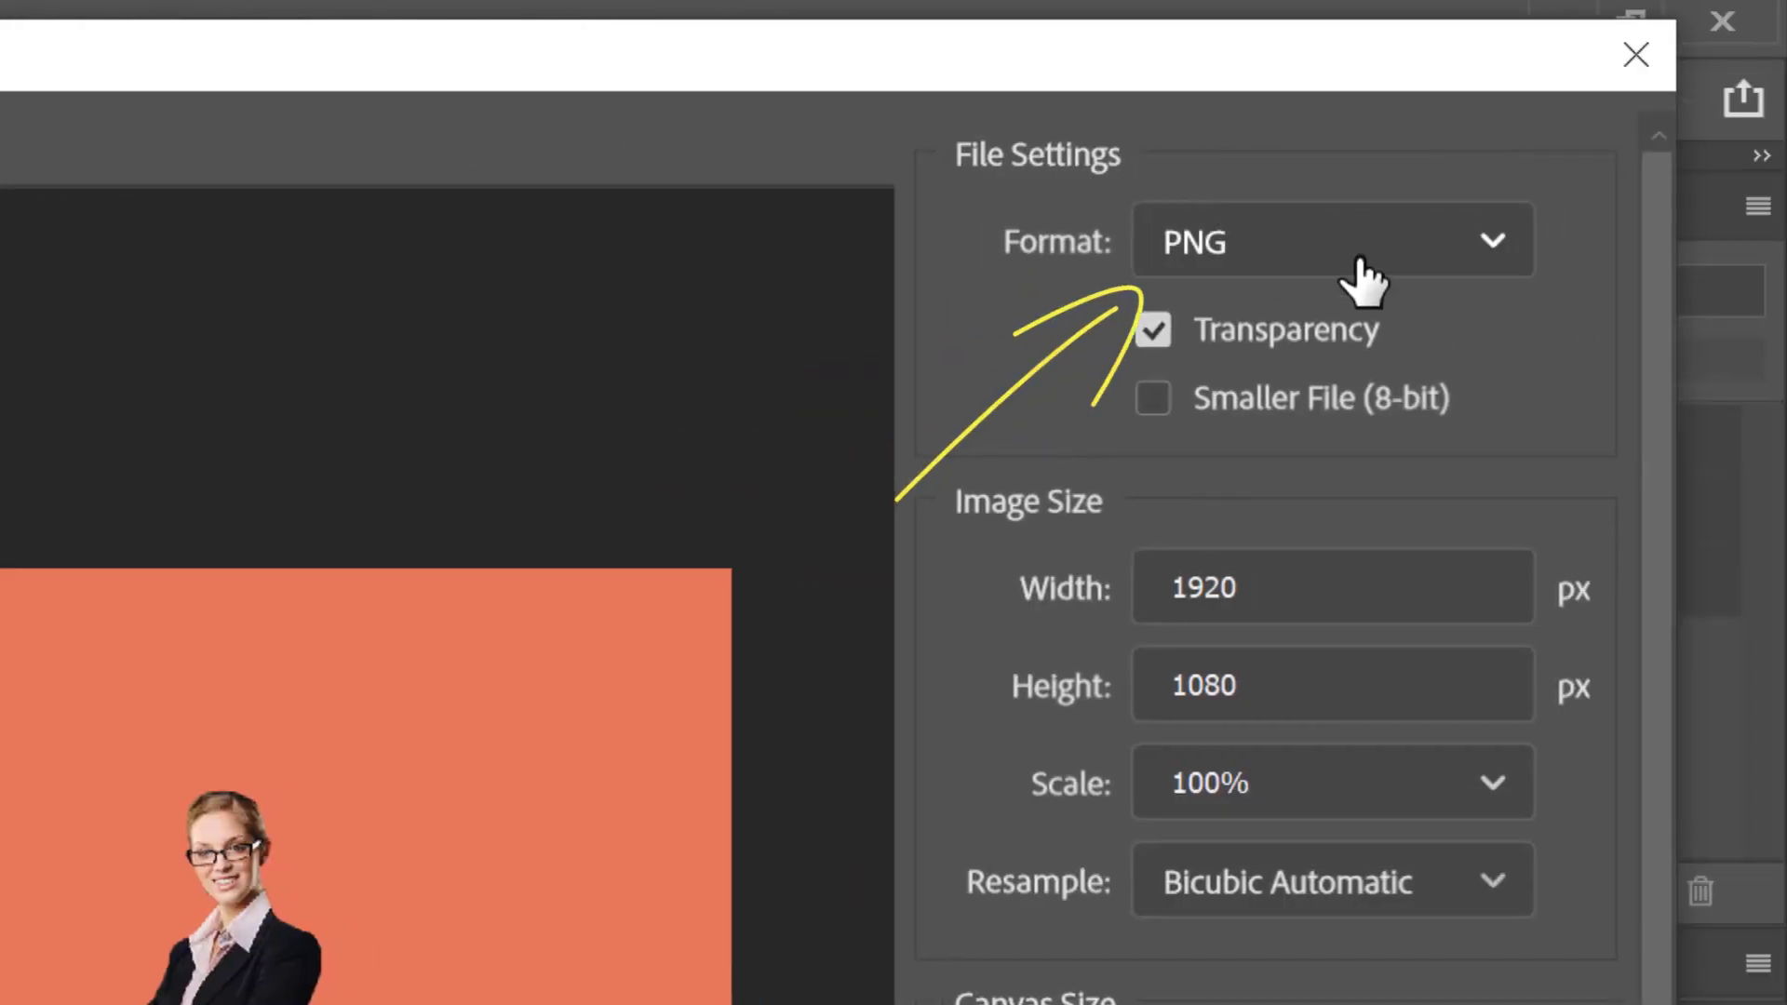
click(1361, 279)
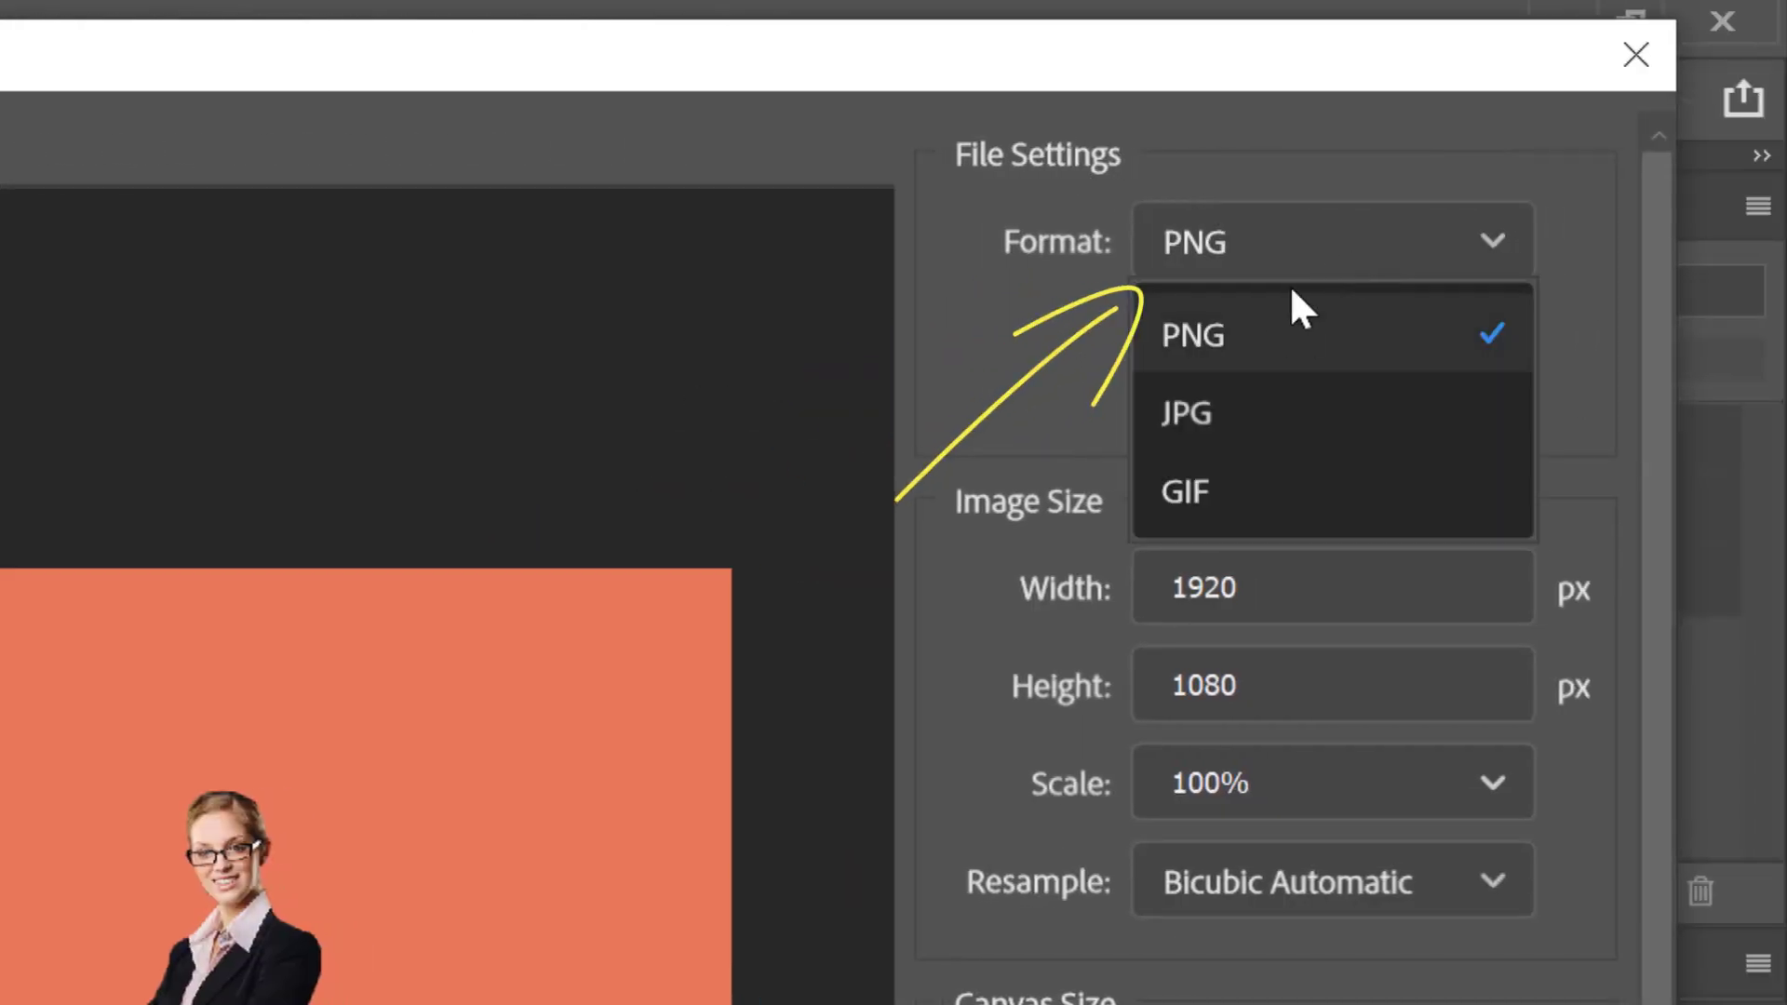
click(1229, 409)
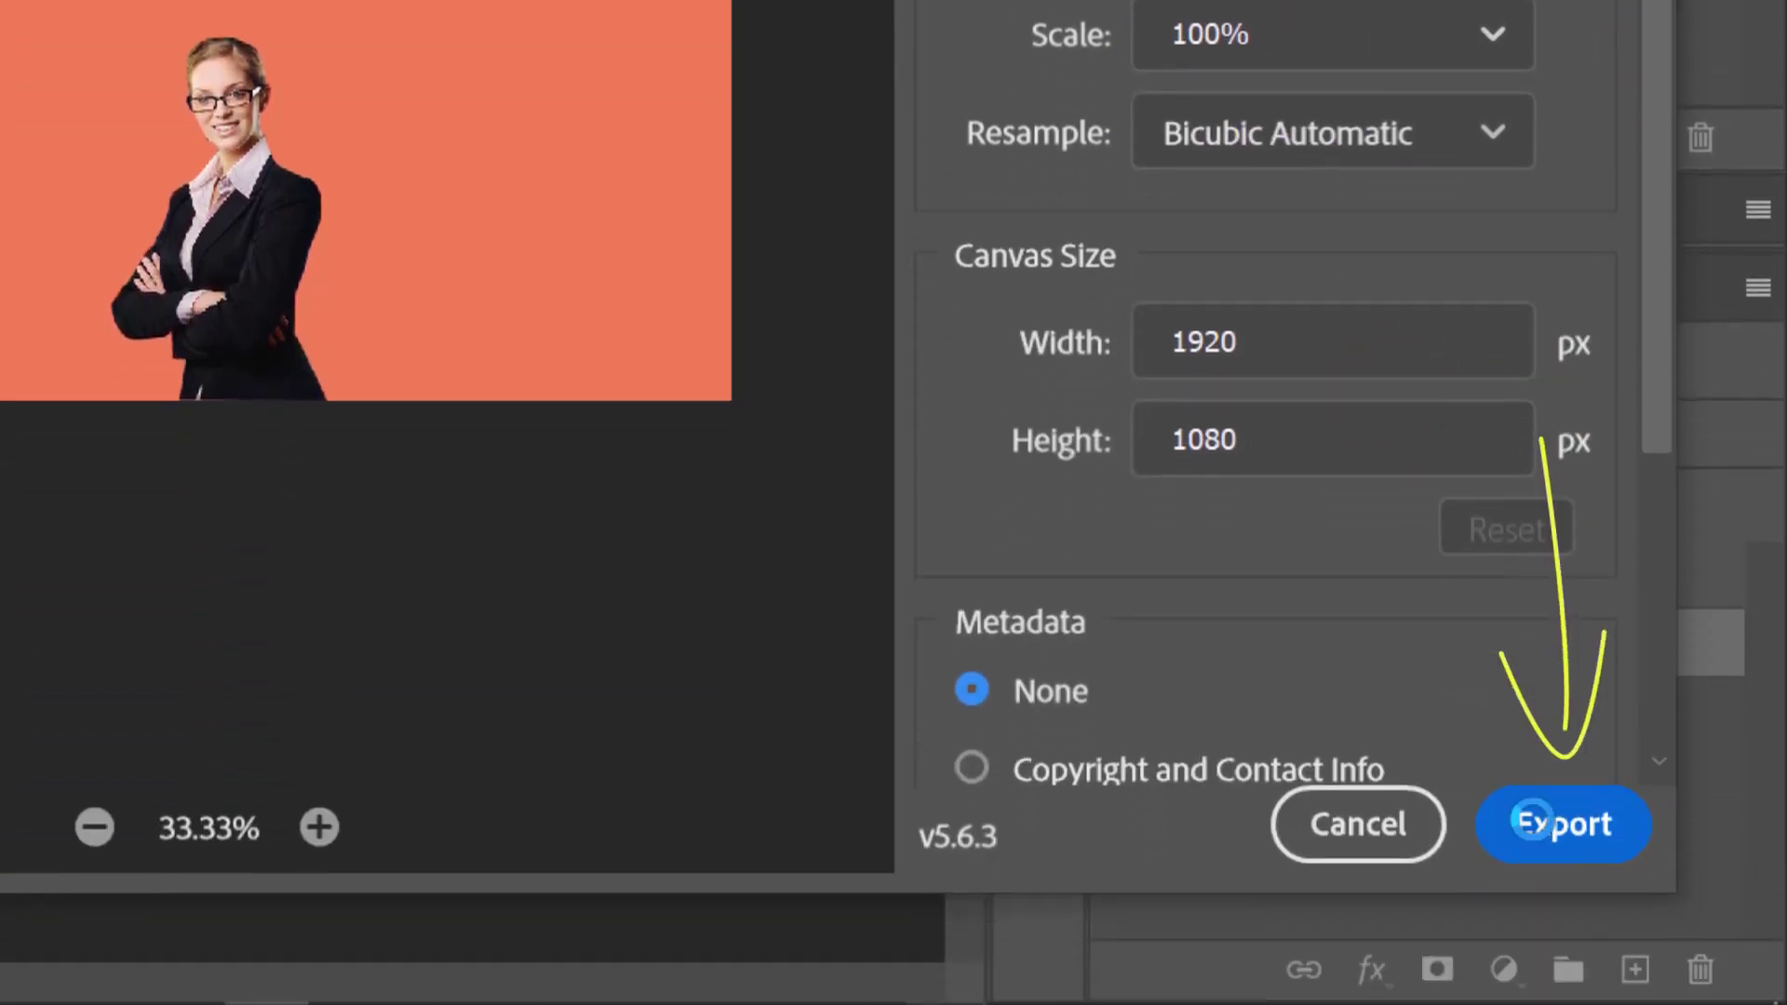
click(1534, 833)
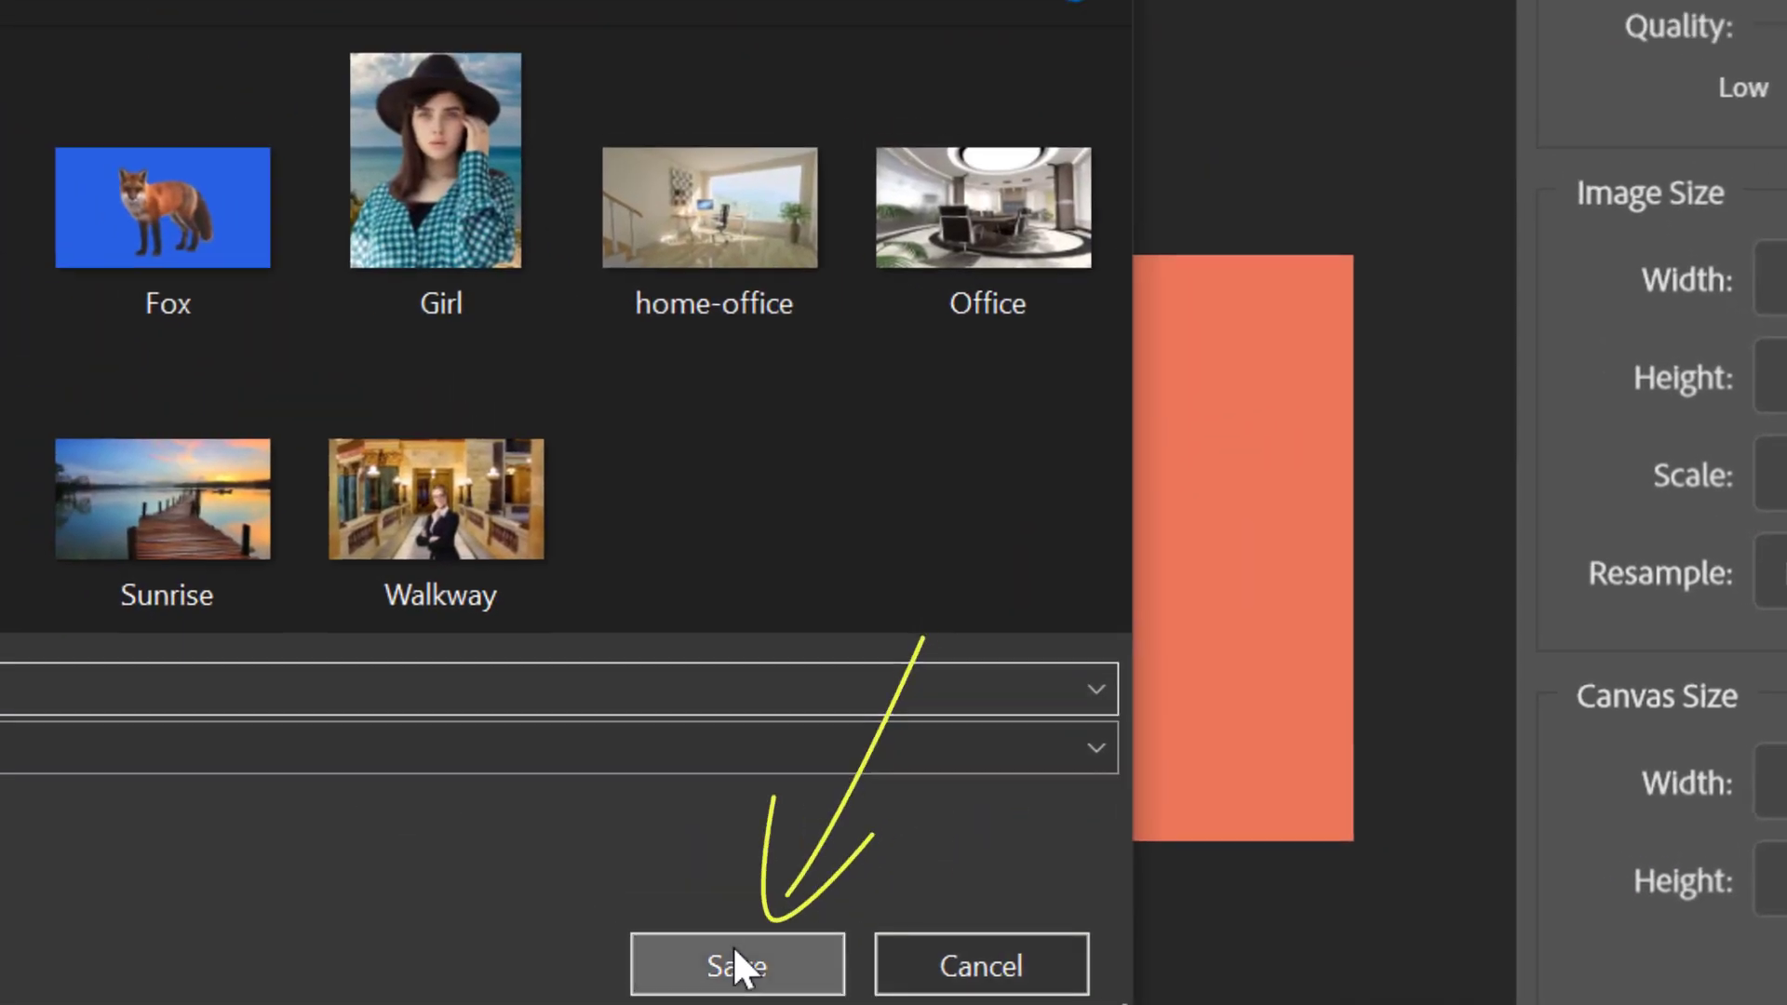
click(316, 663)
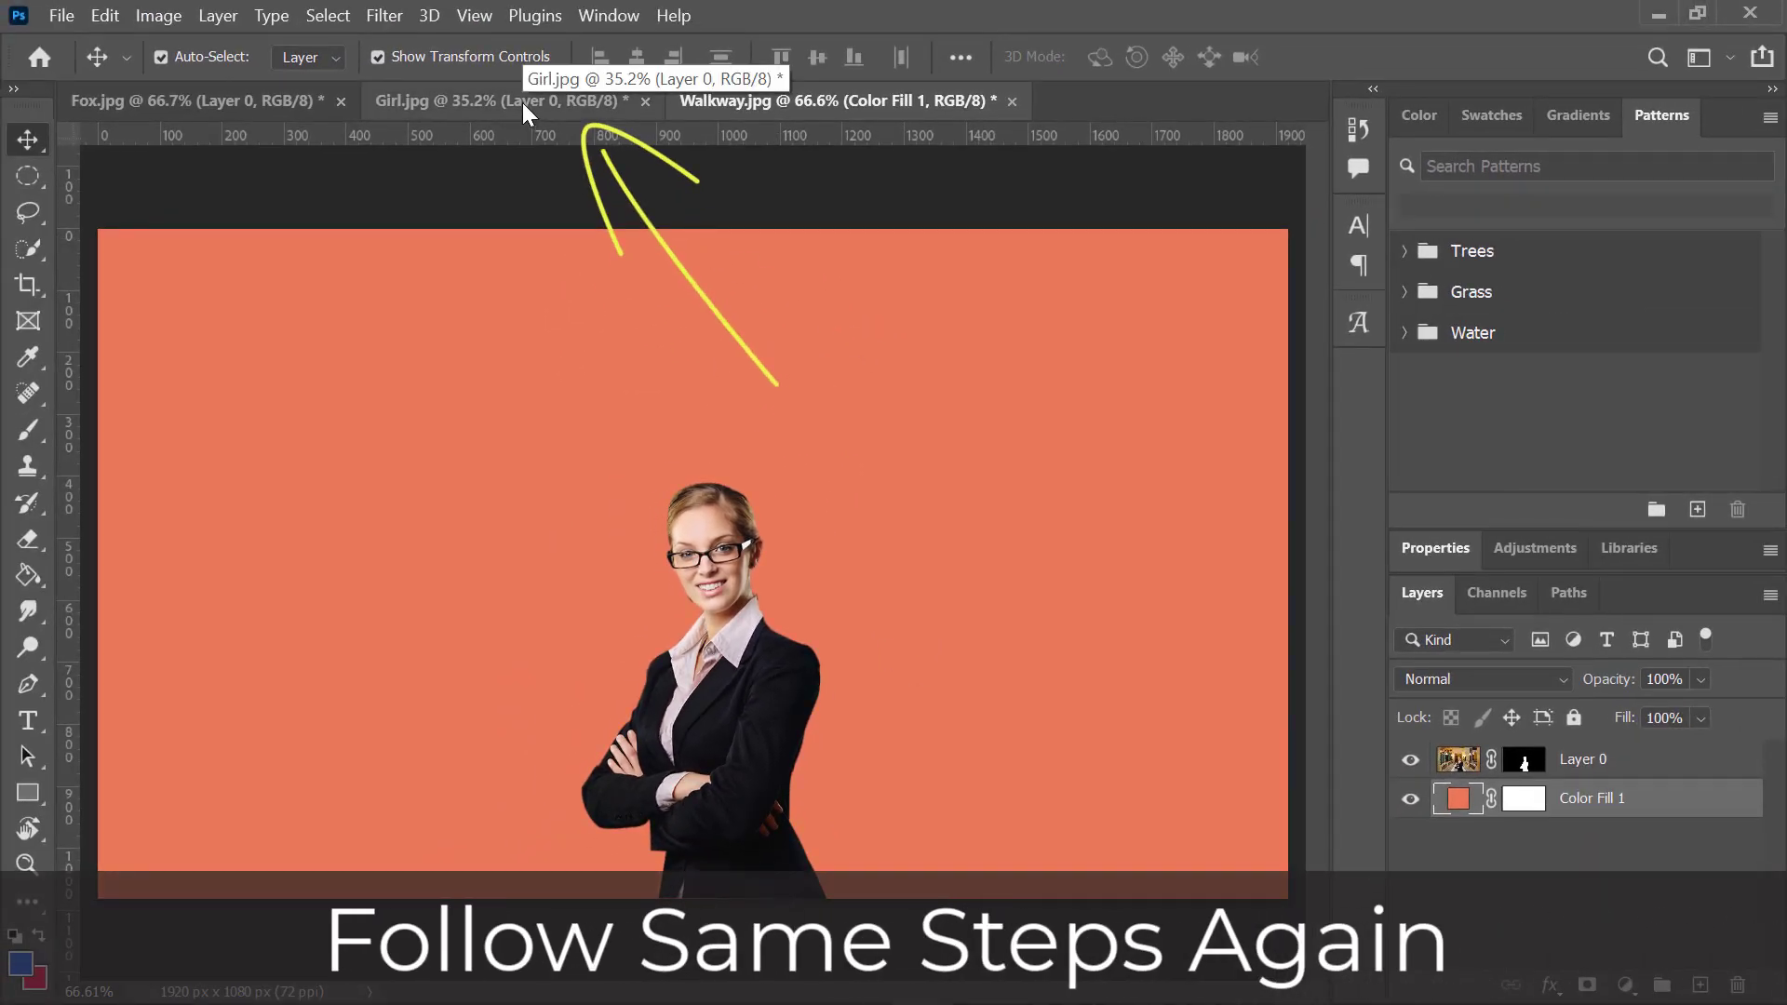
Step: In the Girl document, add a Solid Color fill layer in blue 2760e3 and move it beneath the girl's layer
click(522, 104)
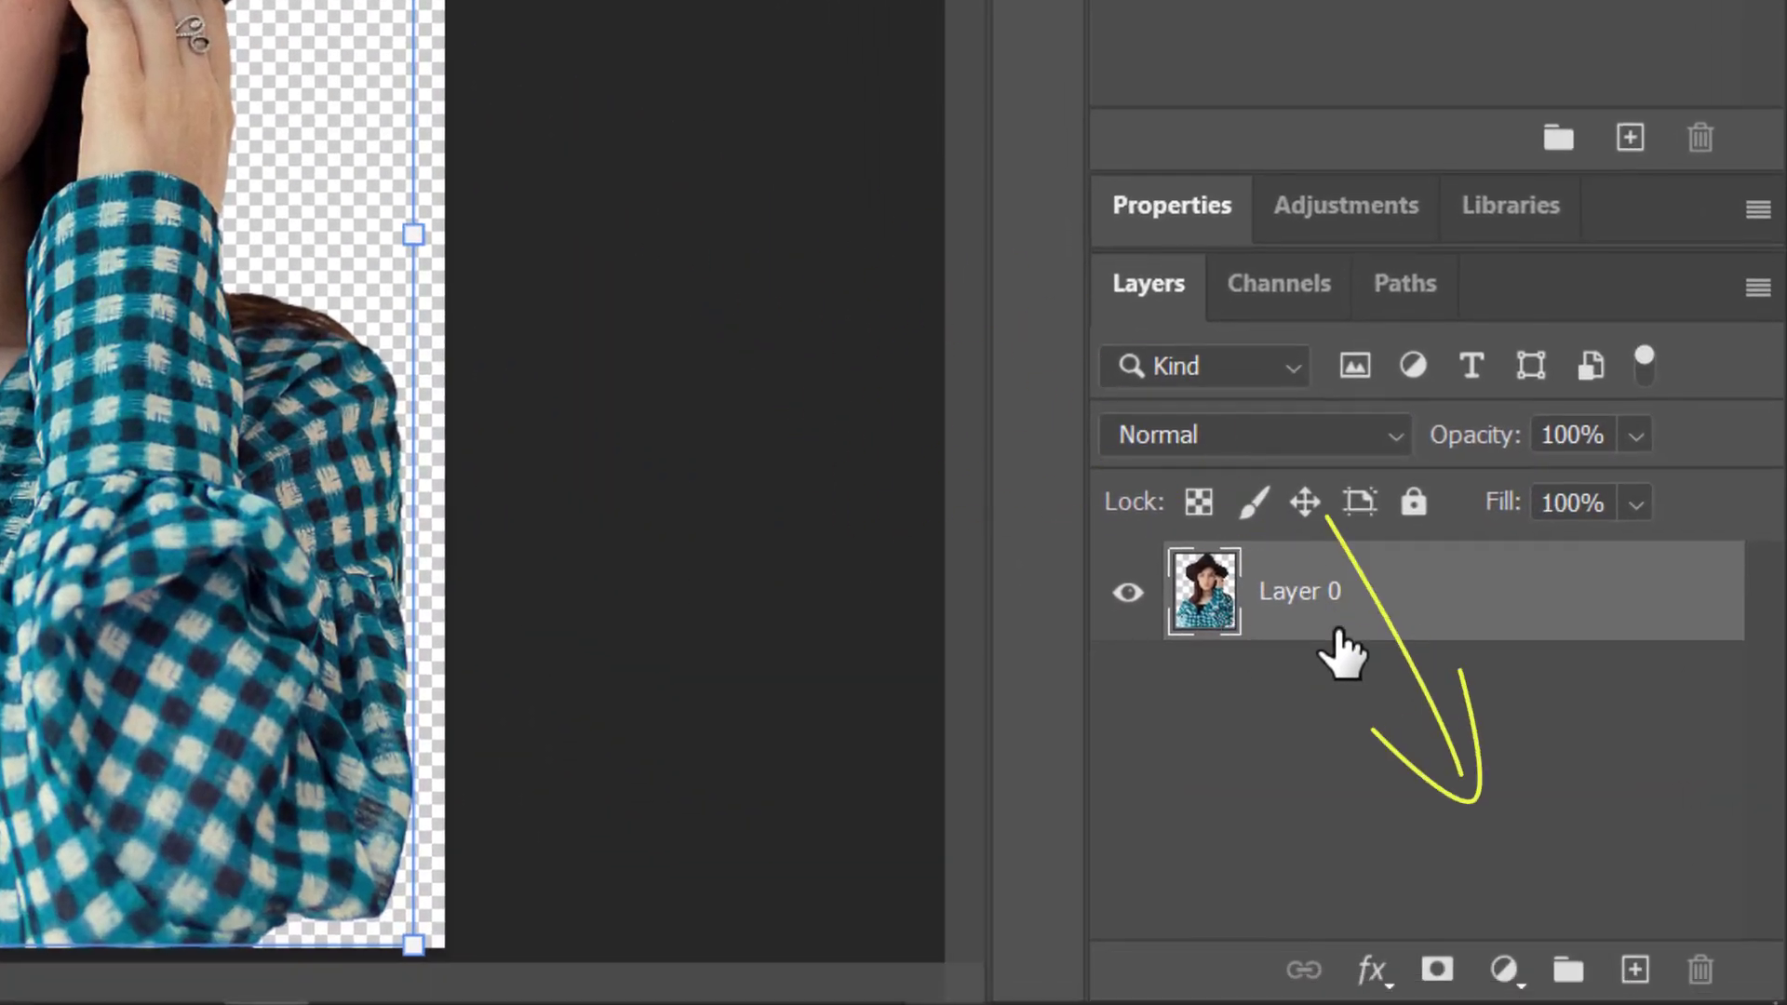
click(1505, 974)
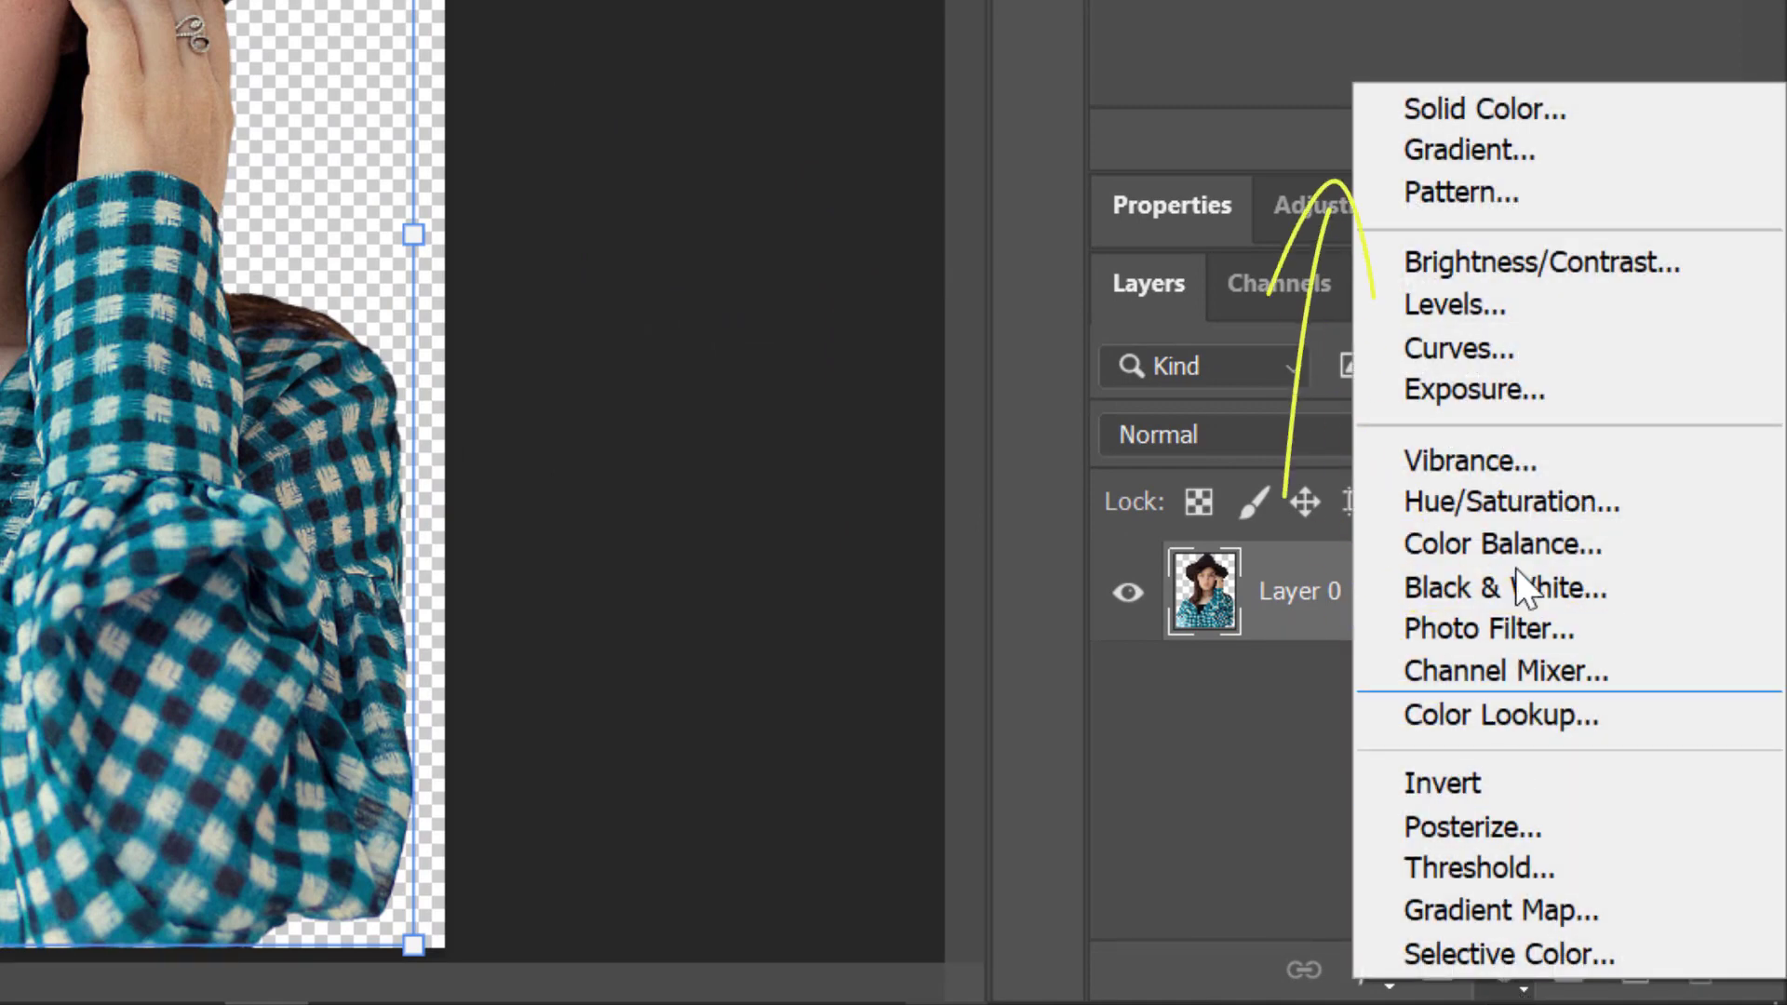
click(1498, 112)
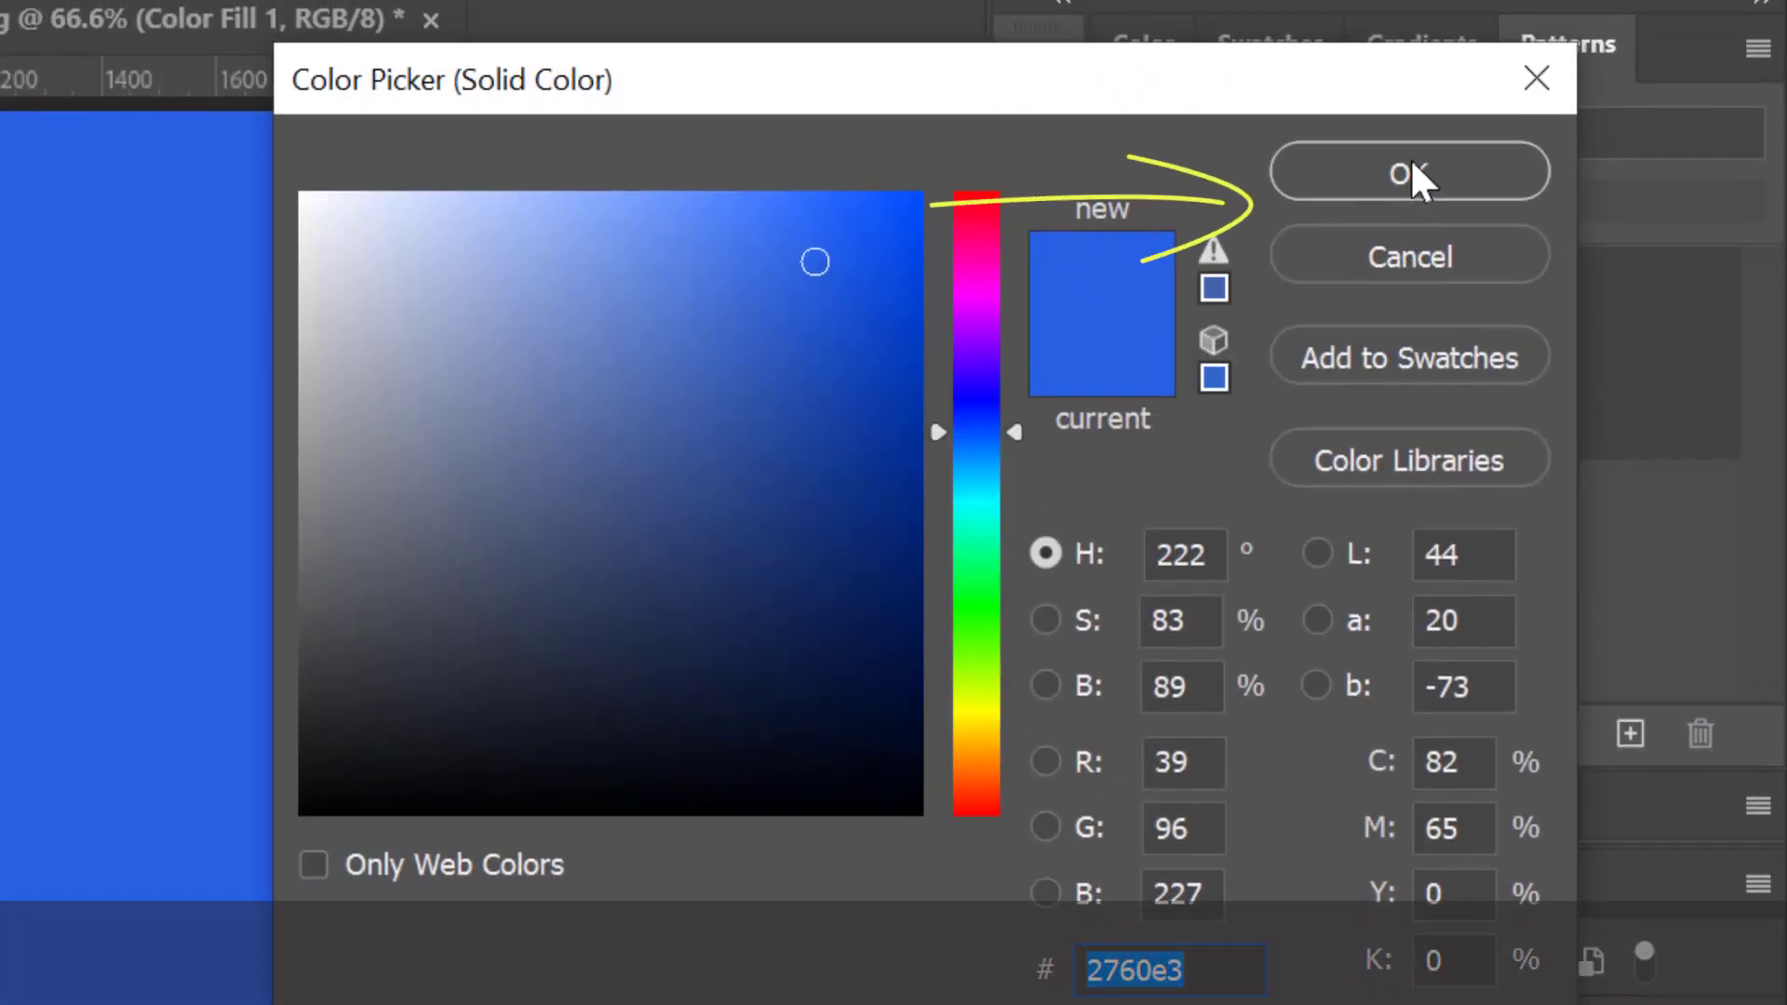
click(1413, 178)
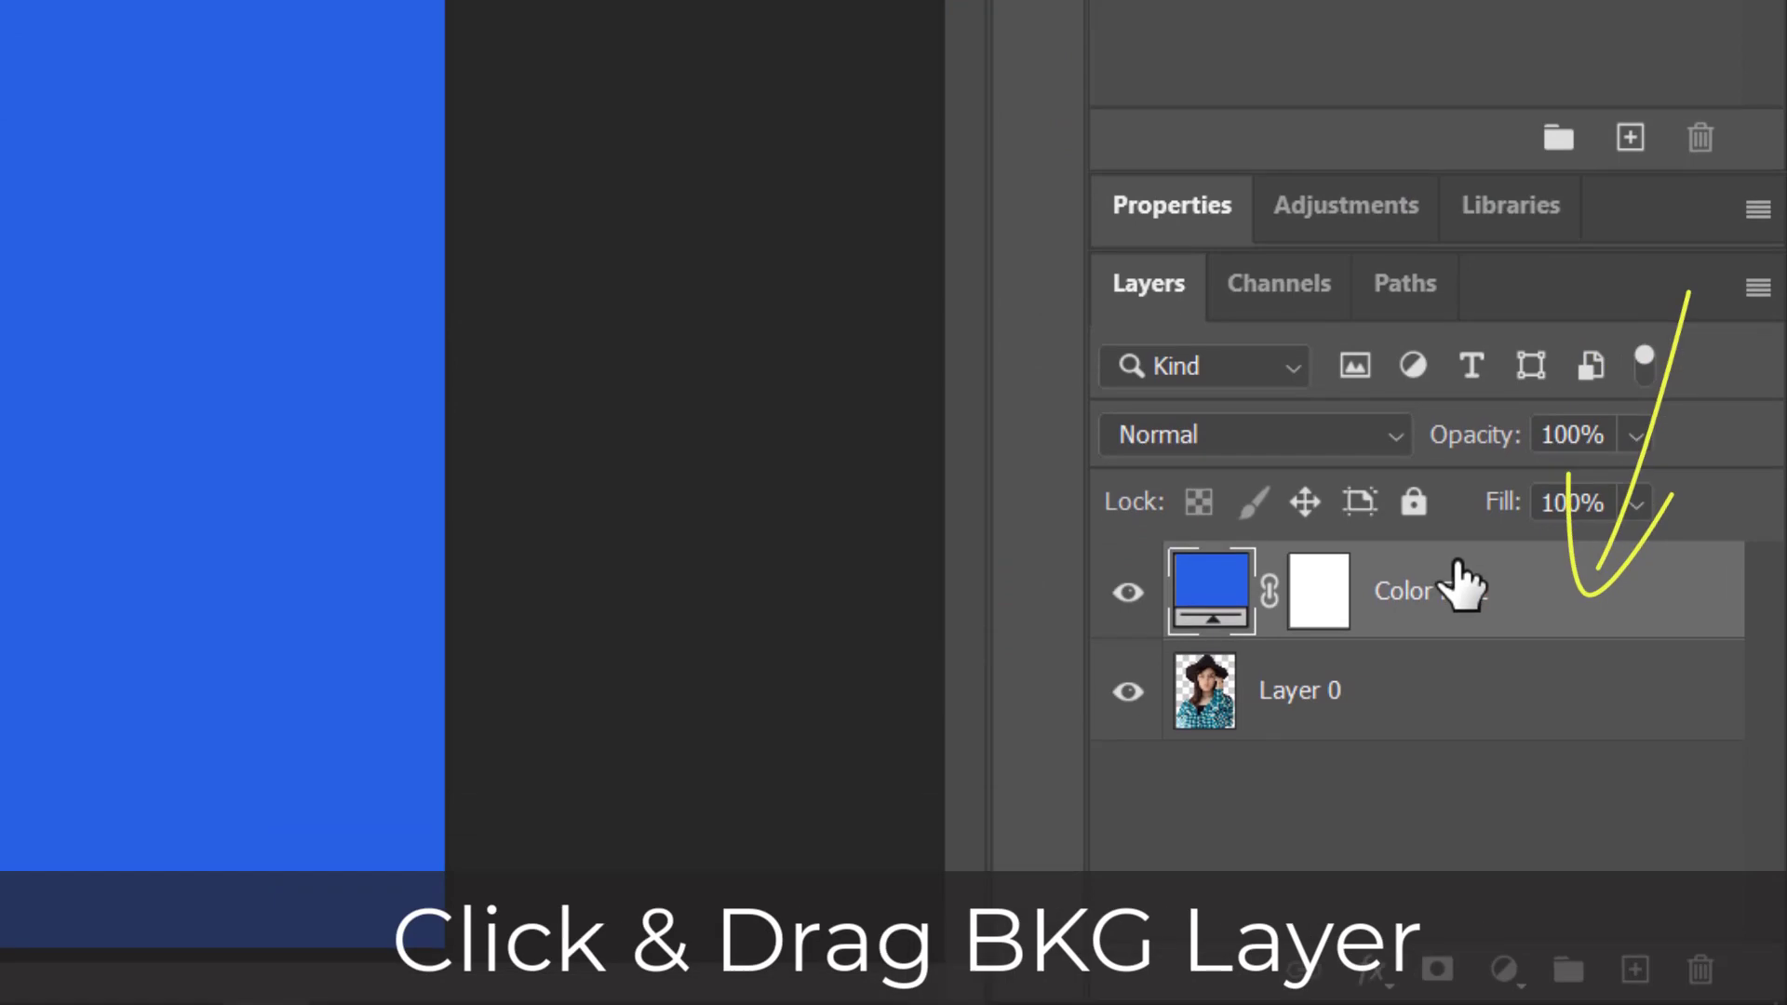
drag(1532, 570, 1540, 735)
Step: Change the color fill behind the girl to the pale yellow fbeeb3
double_click(1213, 694)
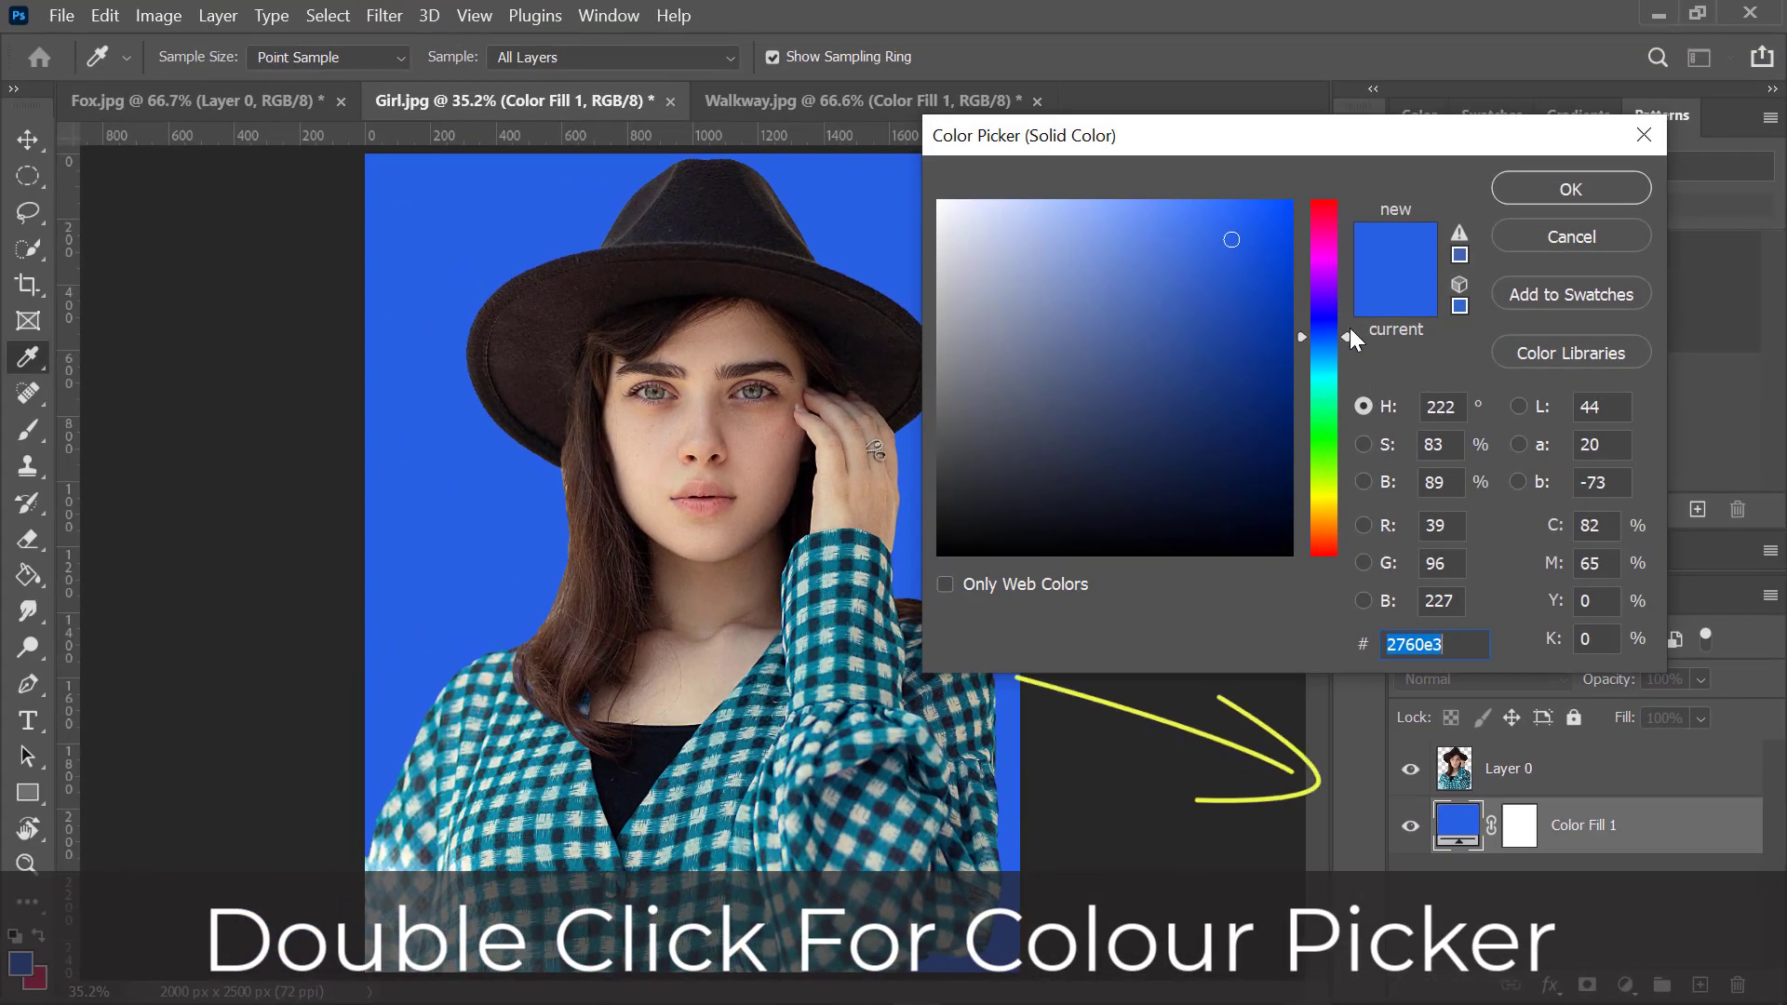
drag(1347, 331, 1327, 505)
drag(1121, 214, 1063, 211)
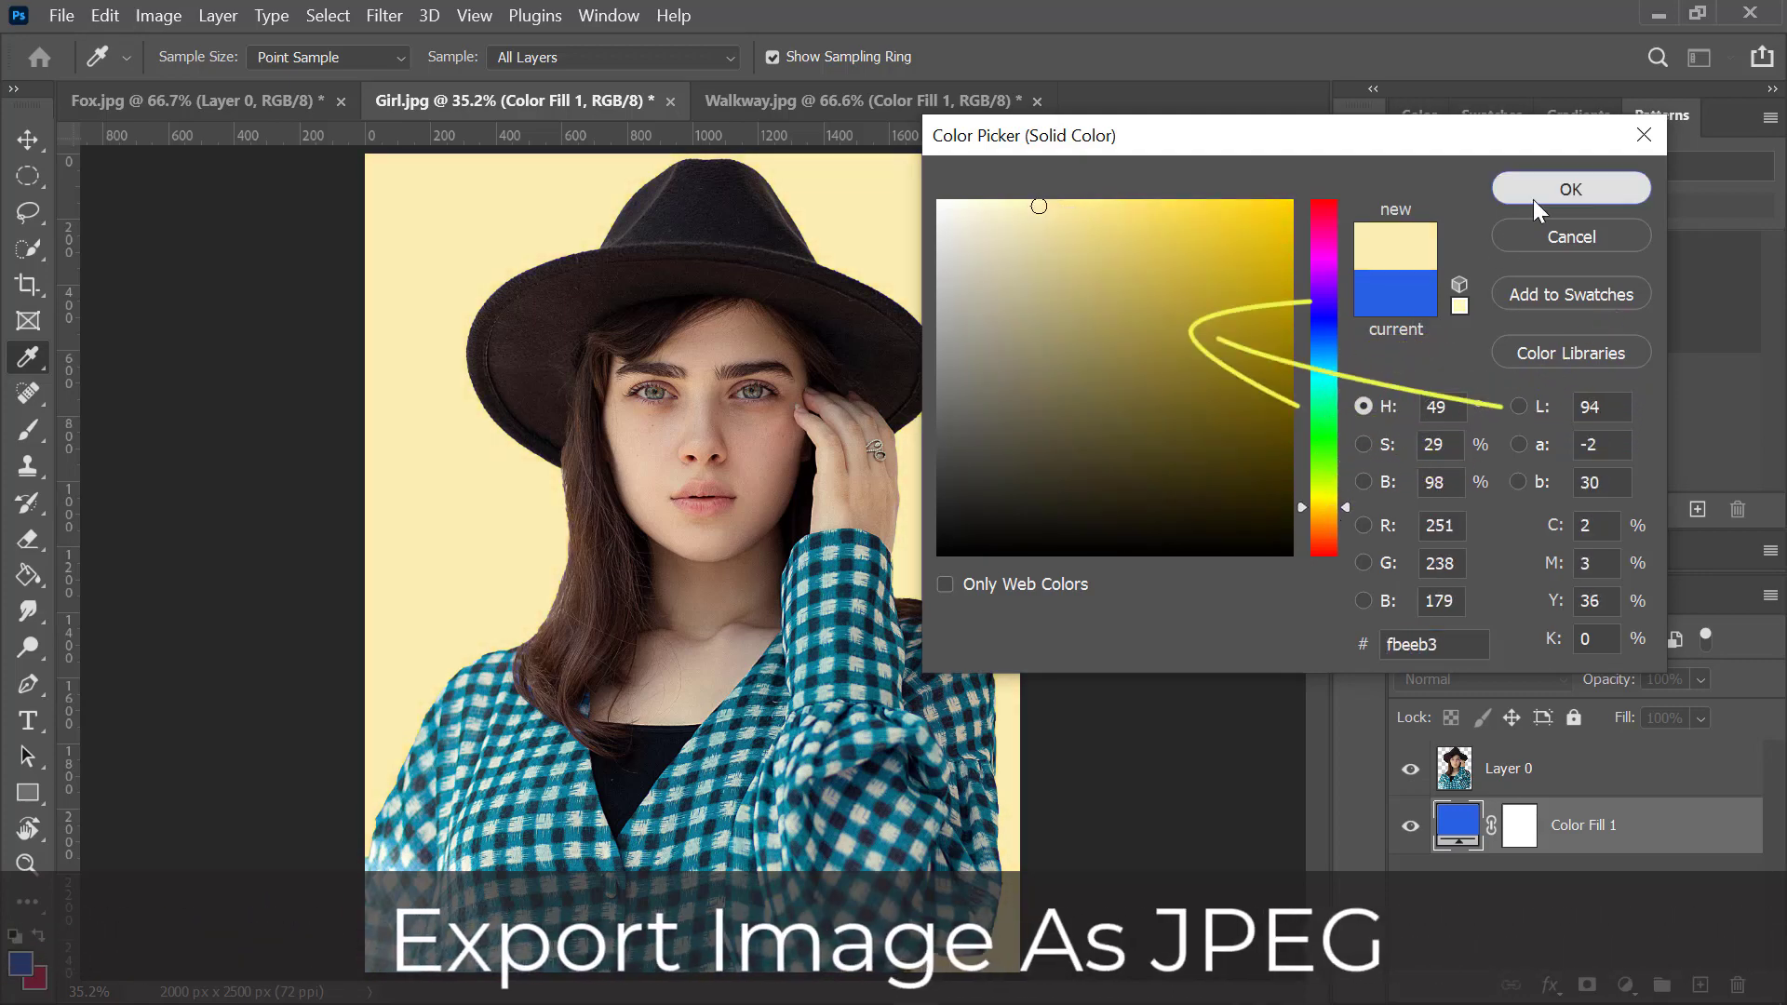
click(1536, 198)
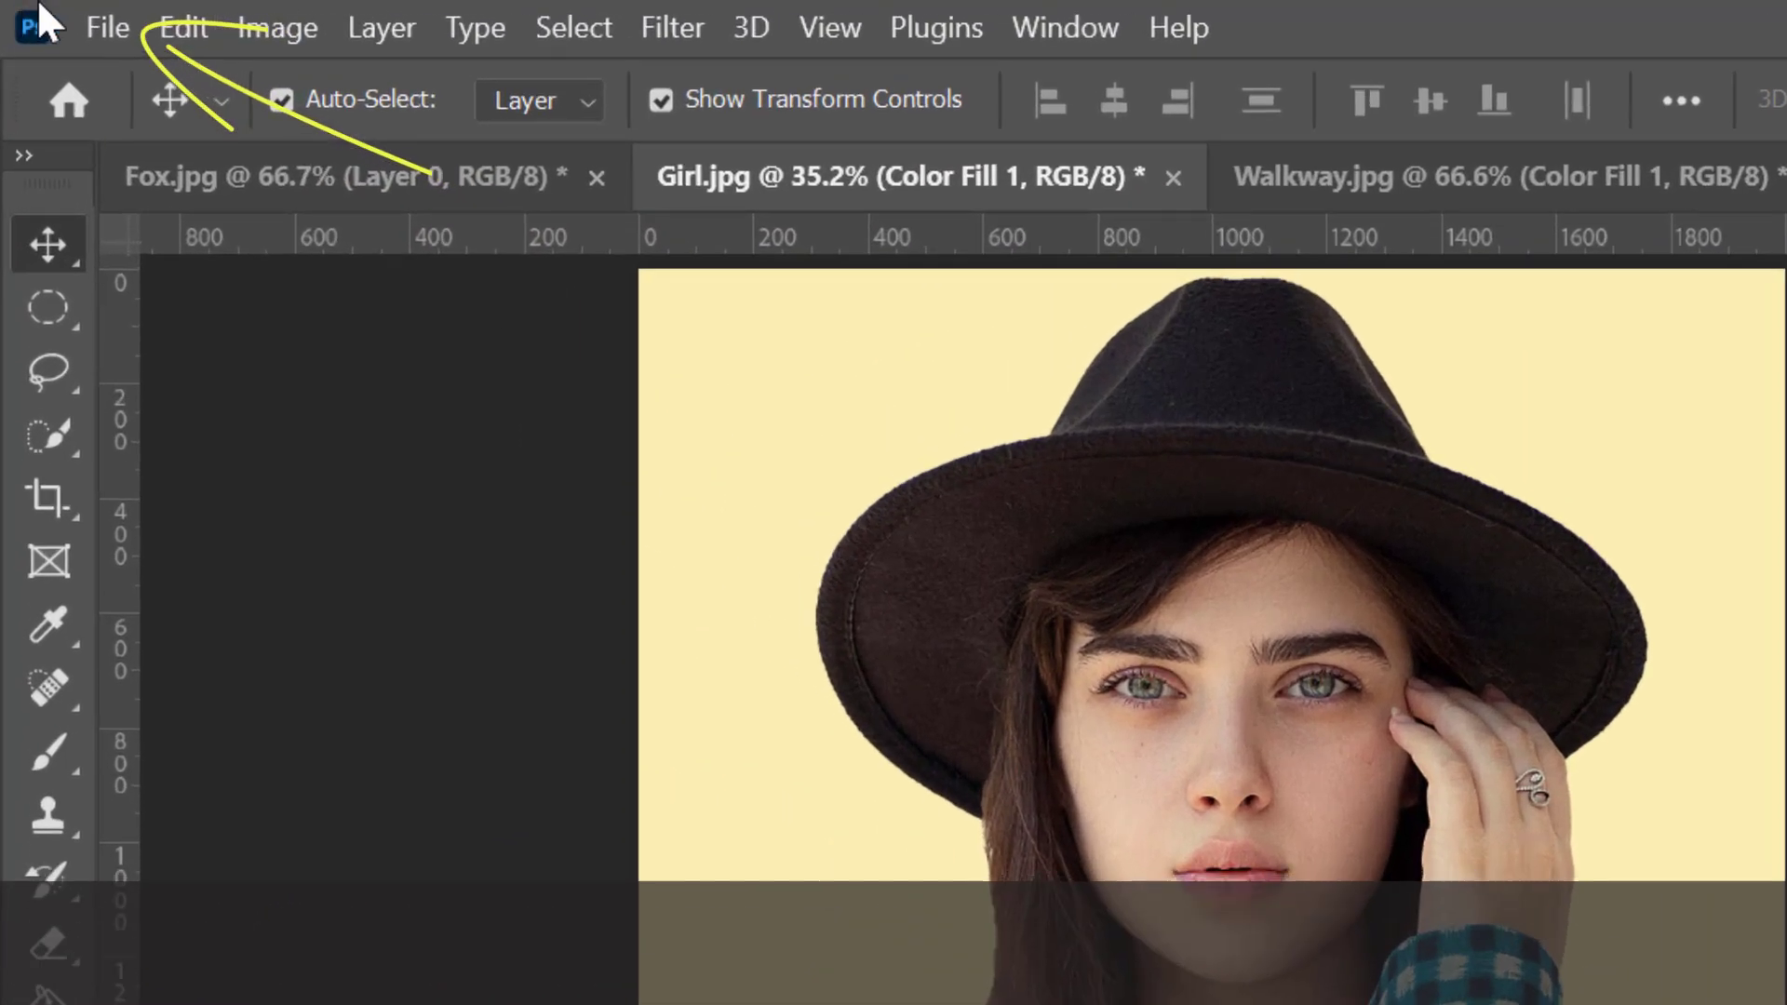
Step: Export the girl on the pale yellow background as a JPG named Girl BKG
click(58, 11)
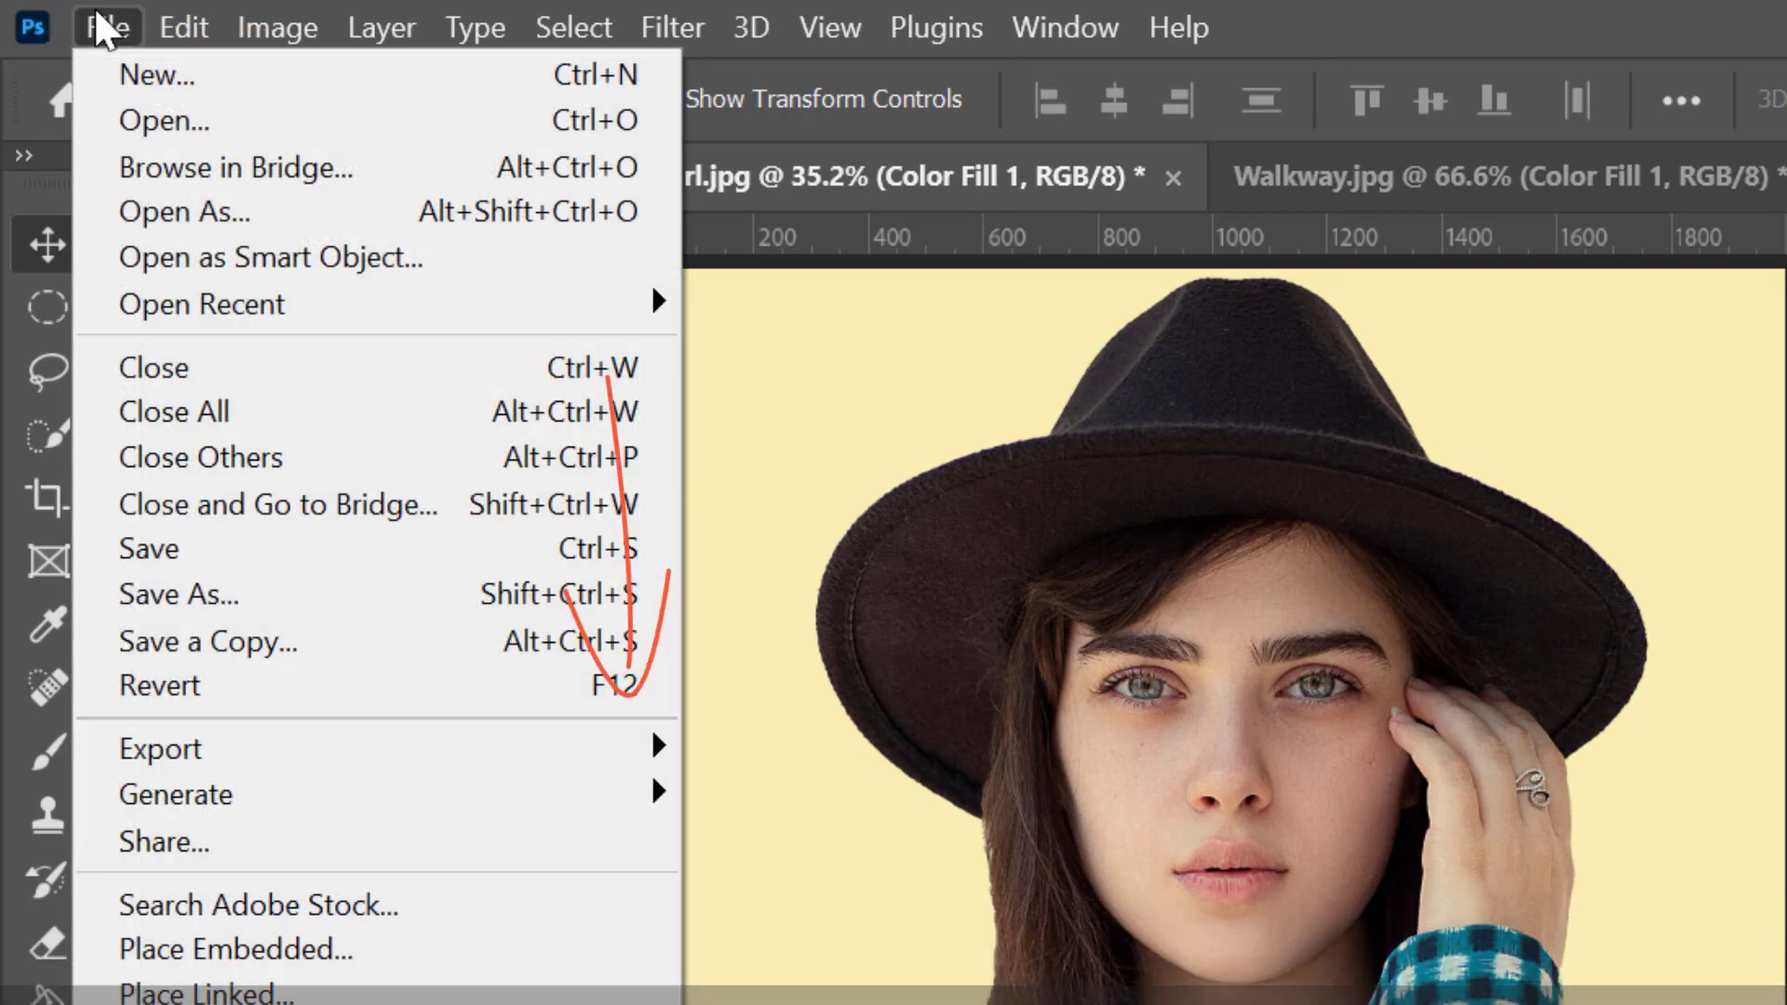
mouse_move(270, 750)
click(760, 792)
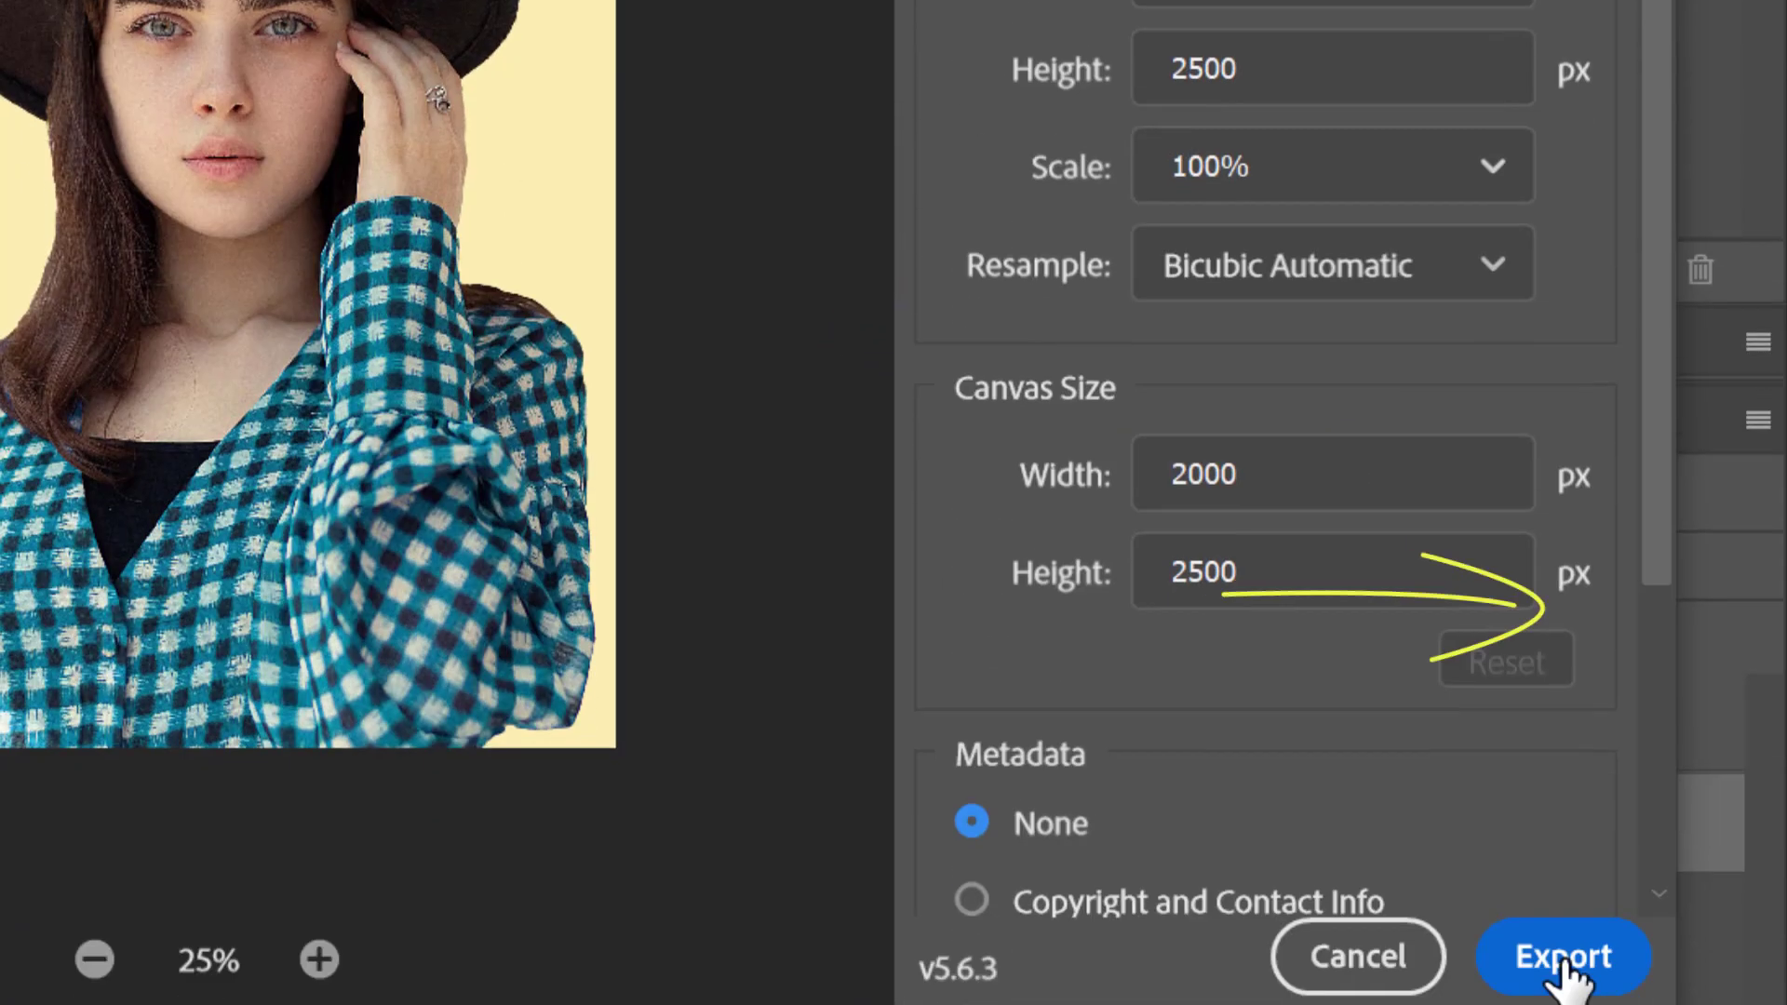
click(1560, 961)
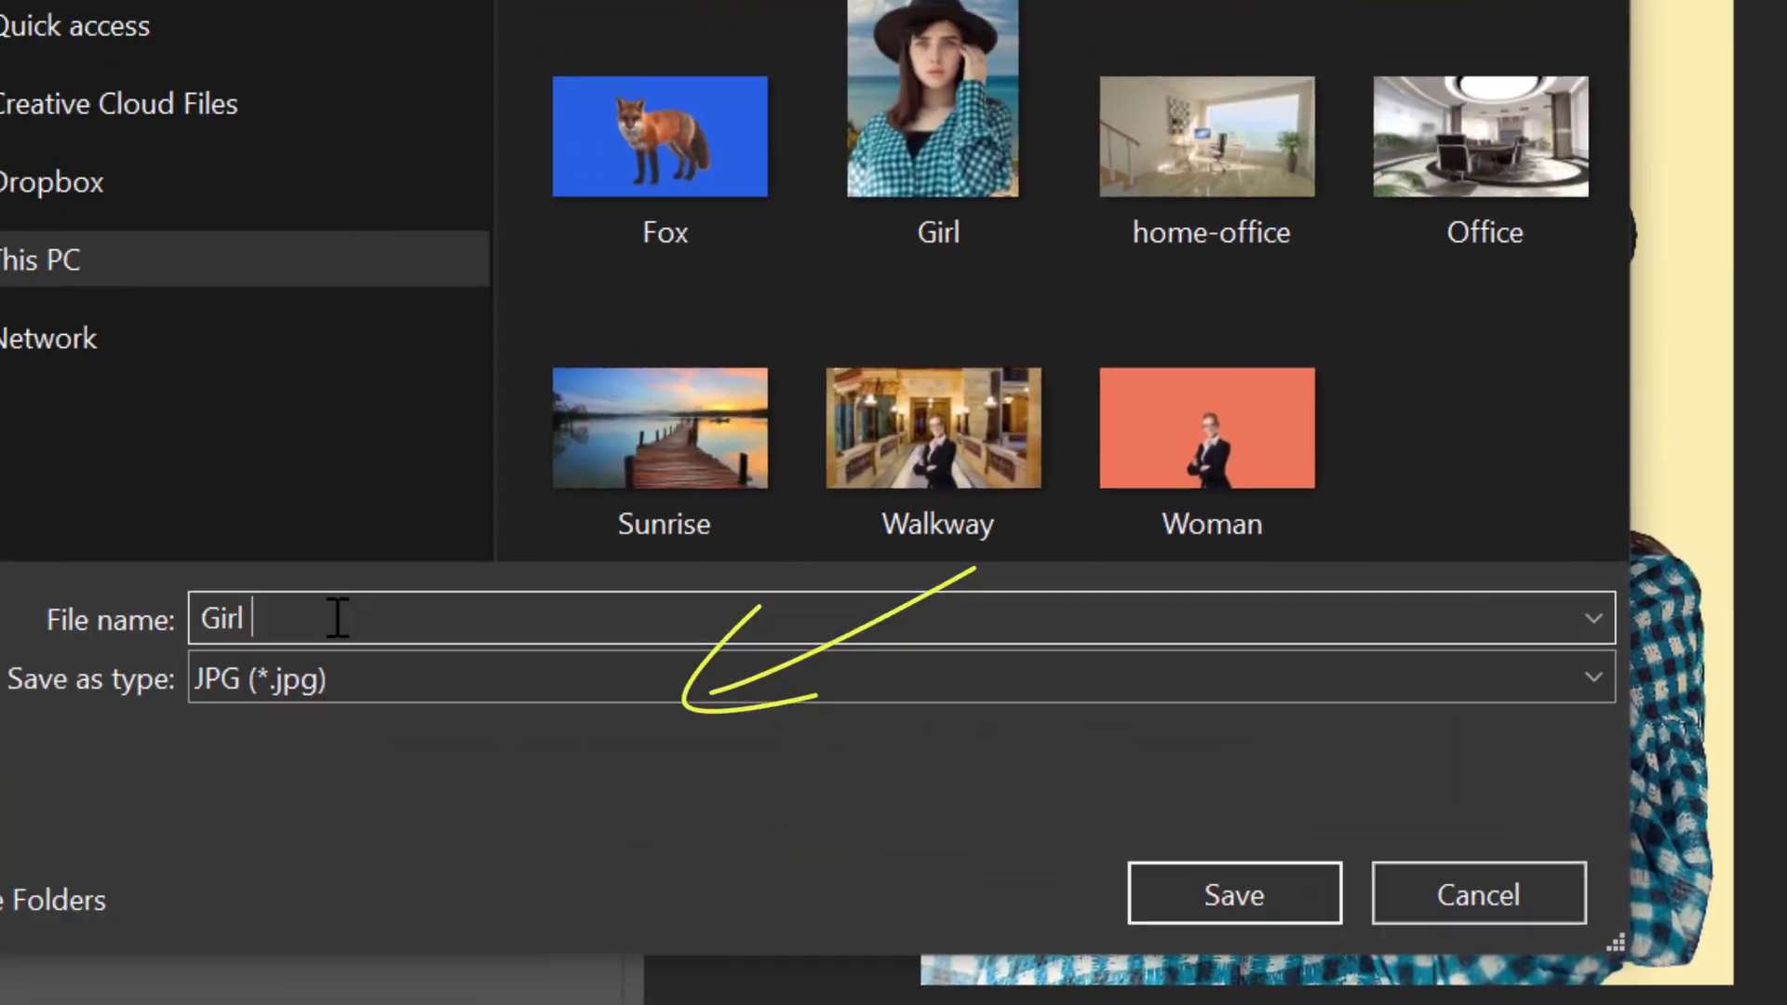
text(BKG)
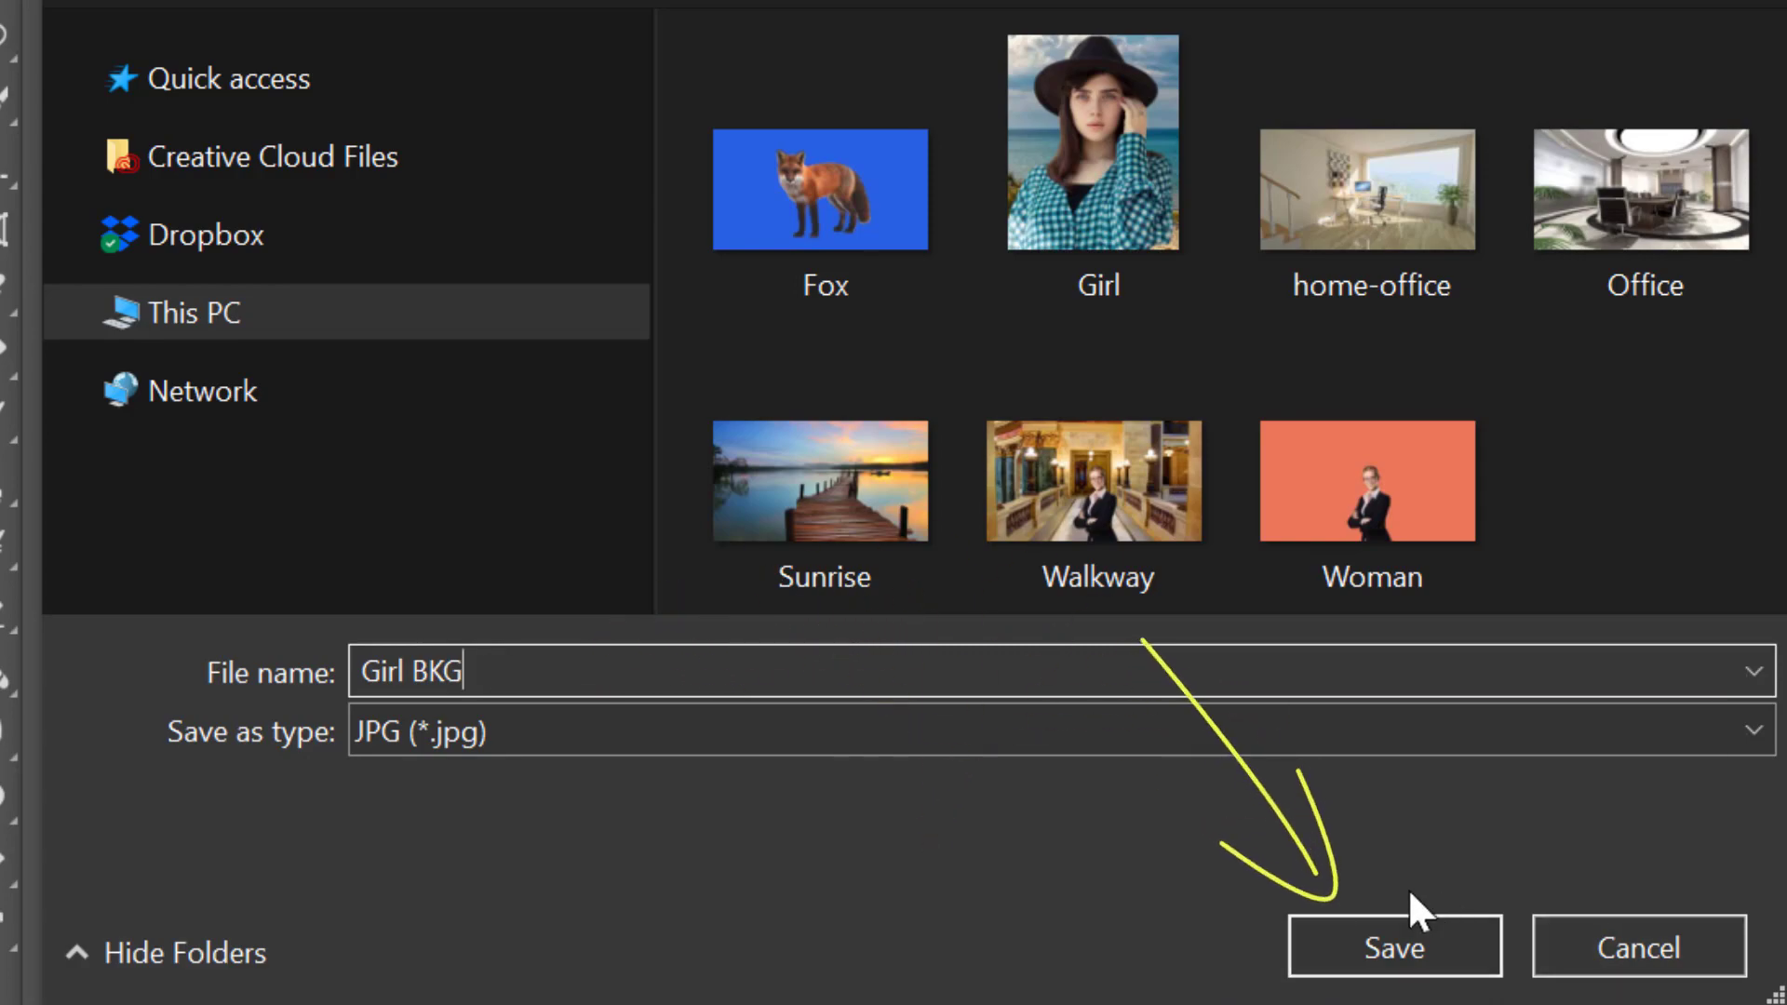
click(1361, 940)
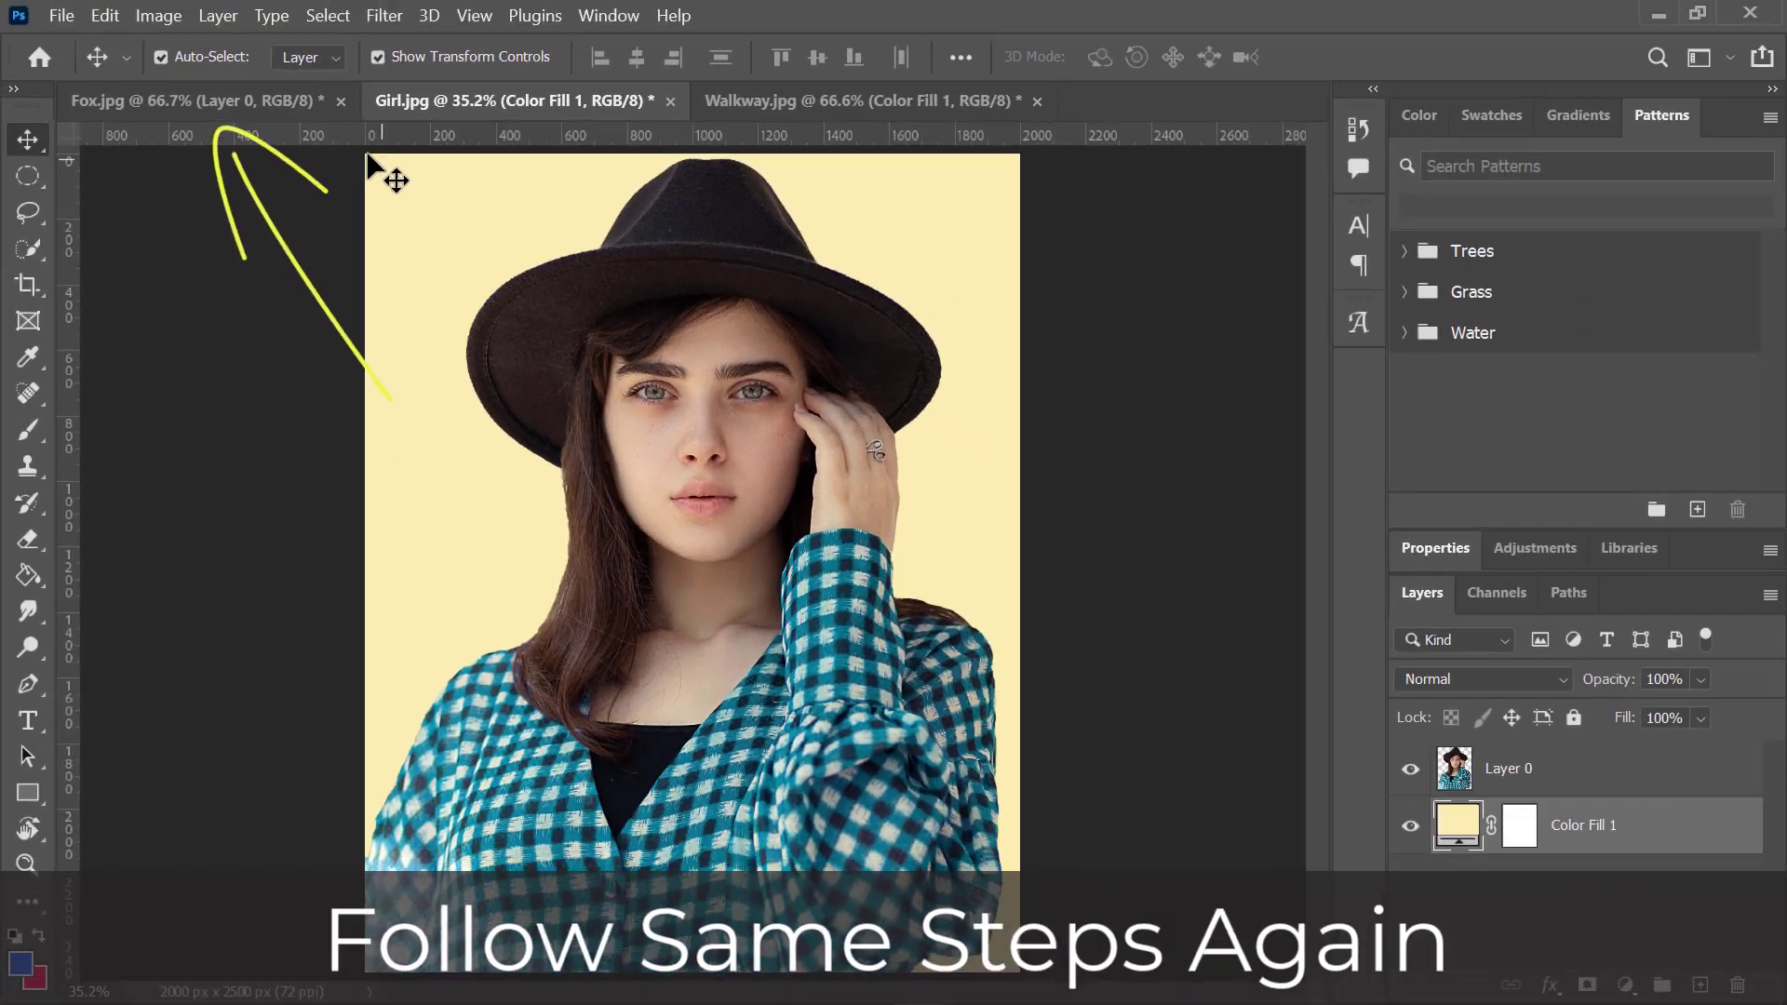
Step: In the Fox document, add a blue Solid Color fill layer and move it beneath the fox layer
click(196, 101)
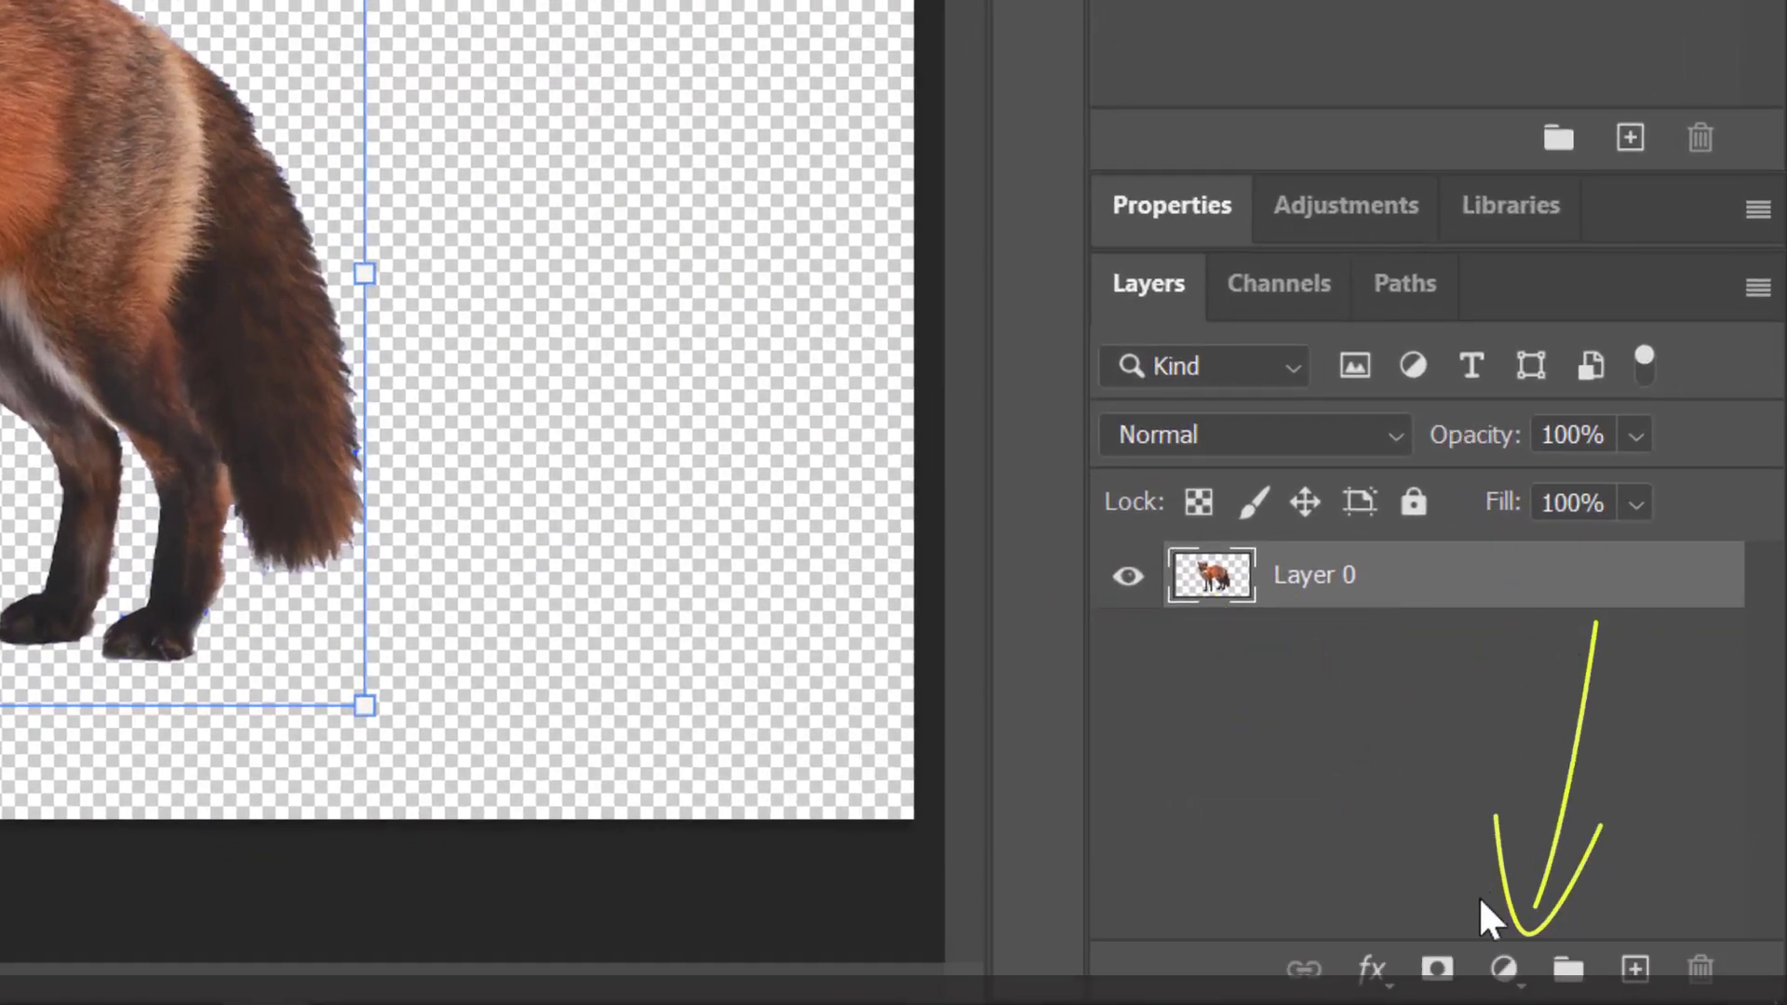
click(1500, 969)
click(1490, 93)
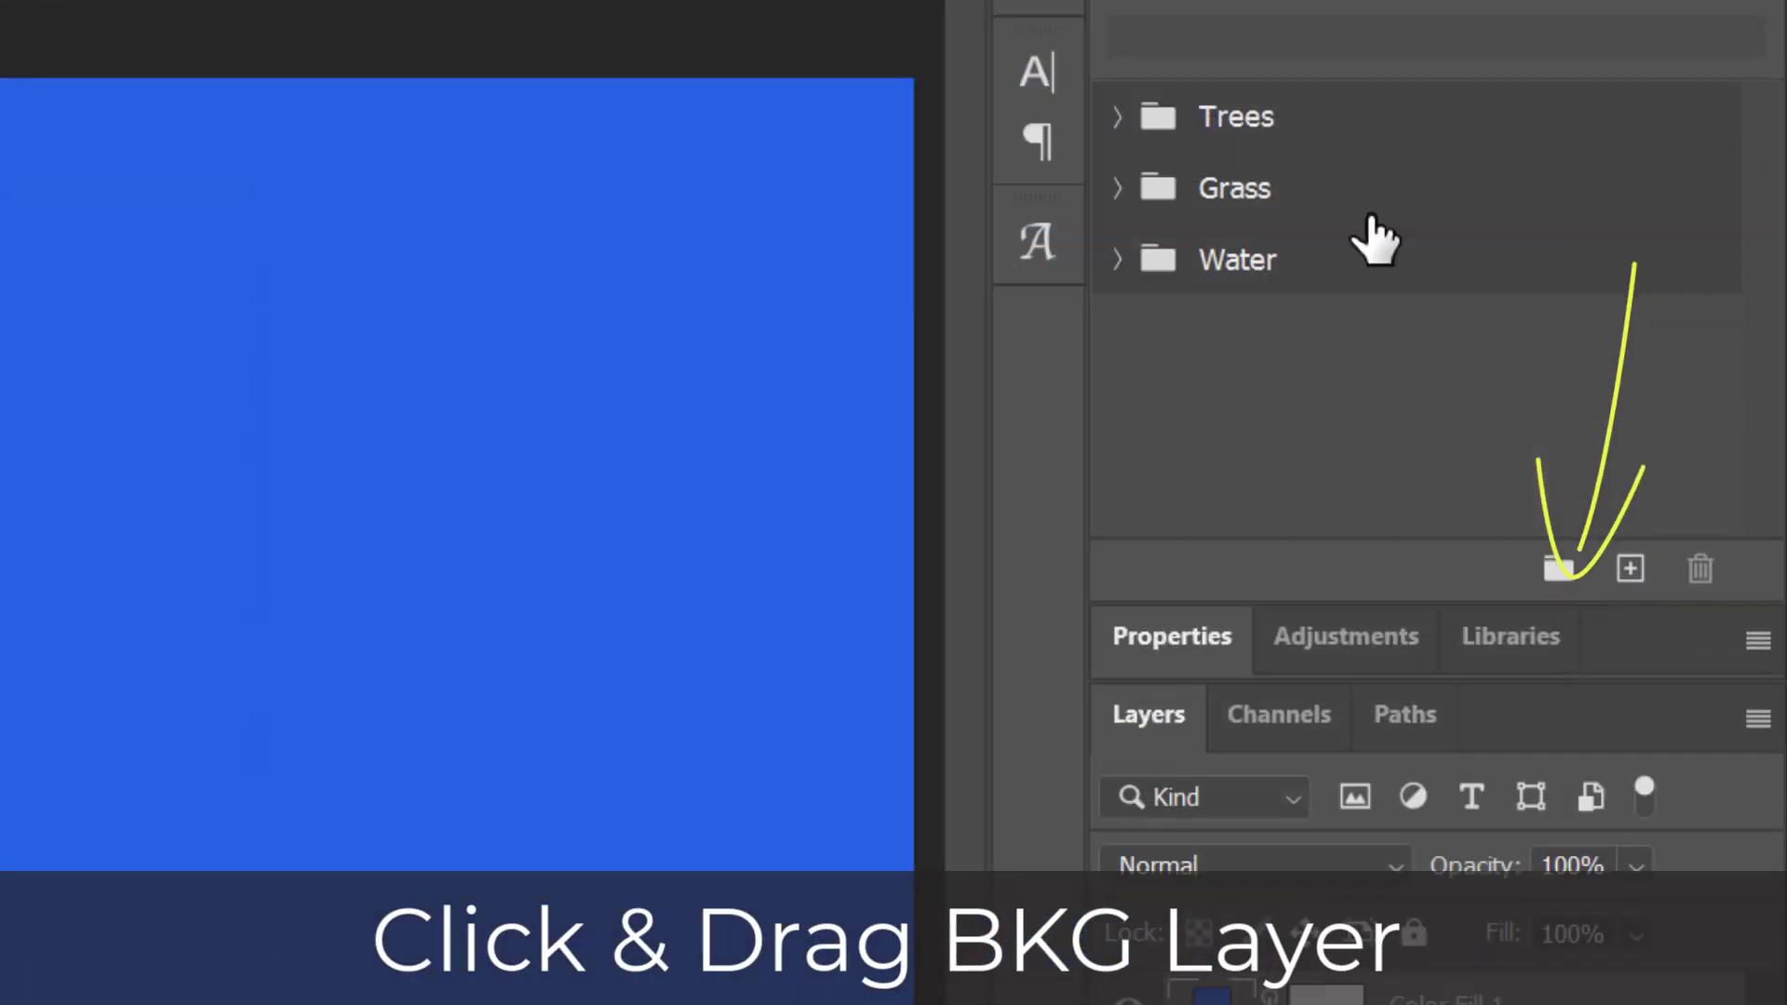
drag(1537, 591, 1537, 707)
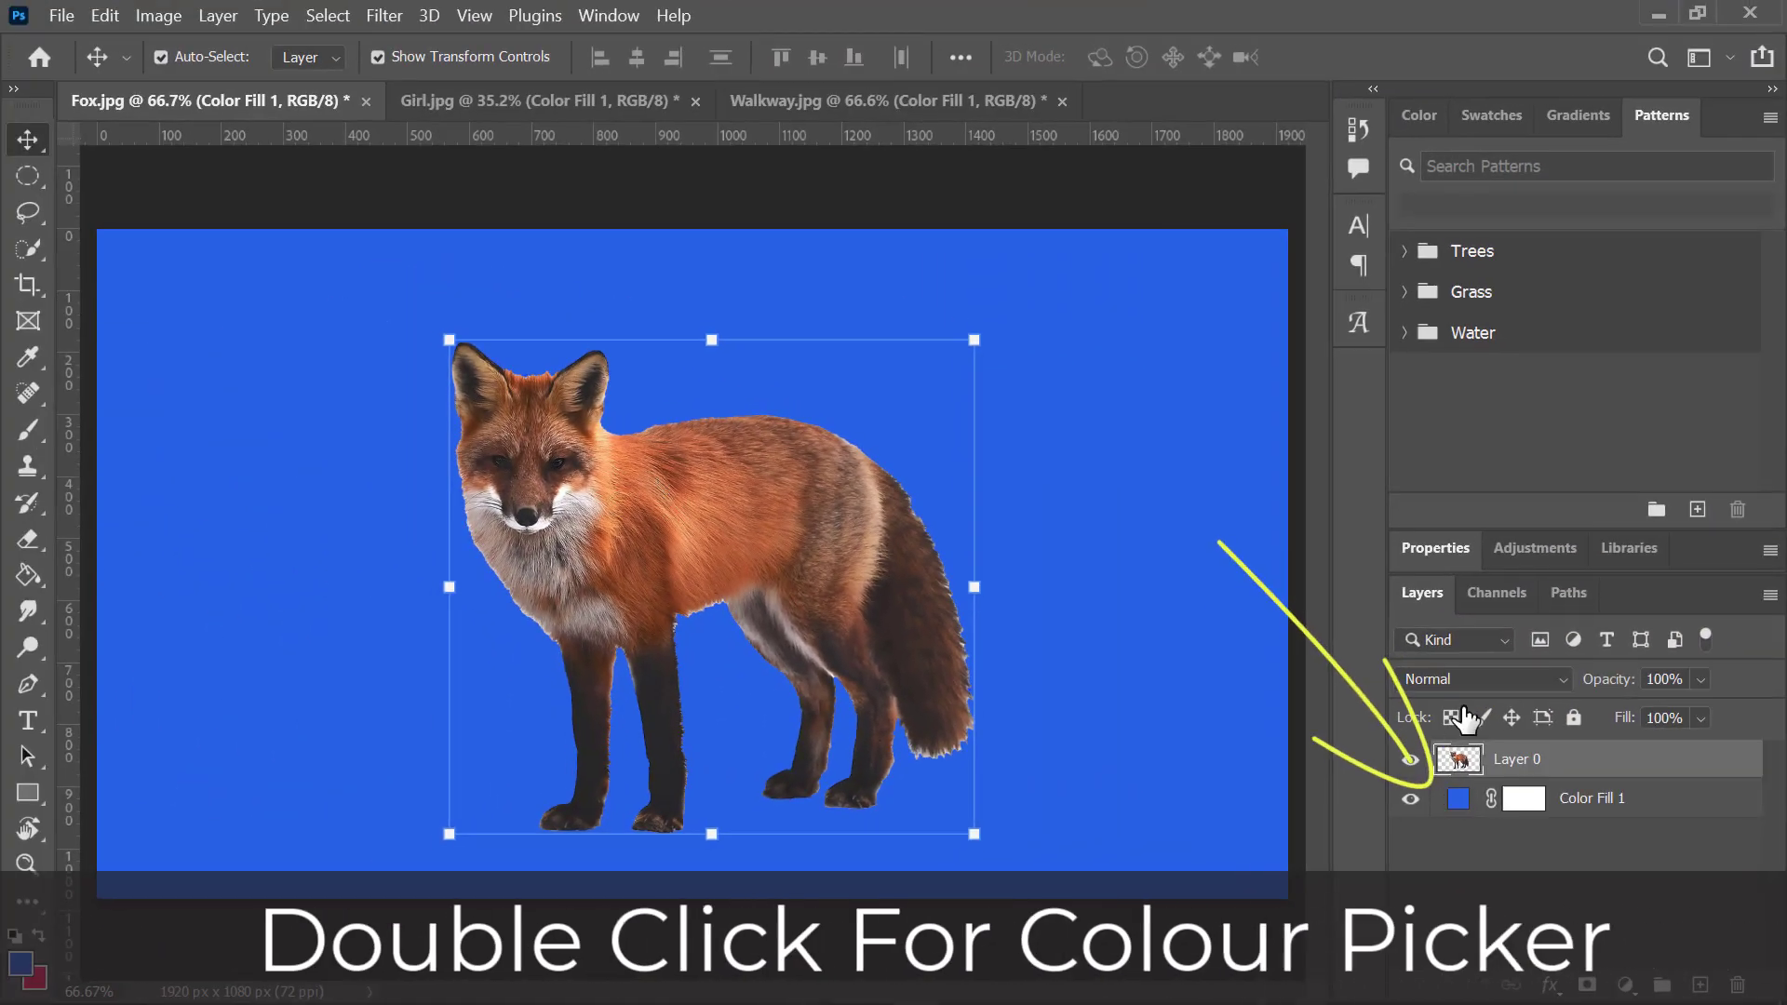
Step: Change the color fill behind the fox to a bright green
double_click(1459, 798)
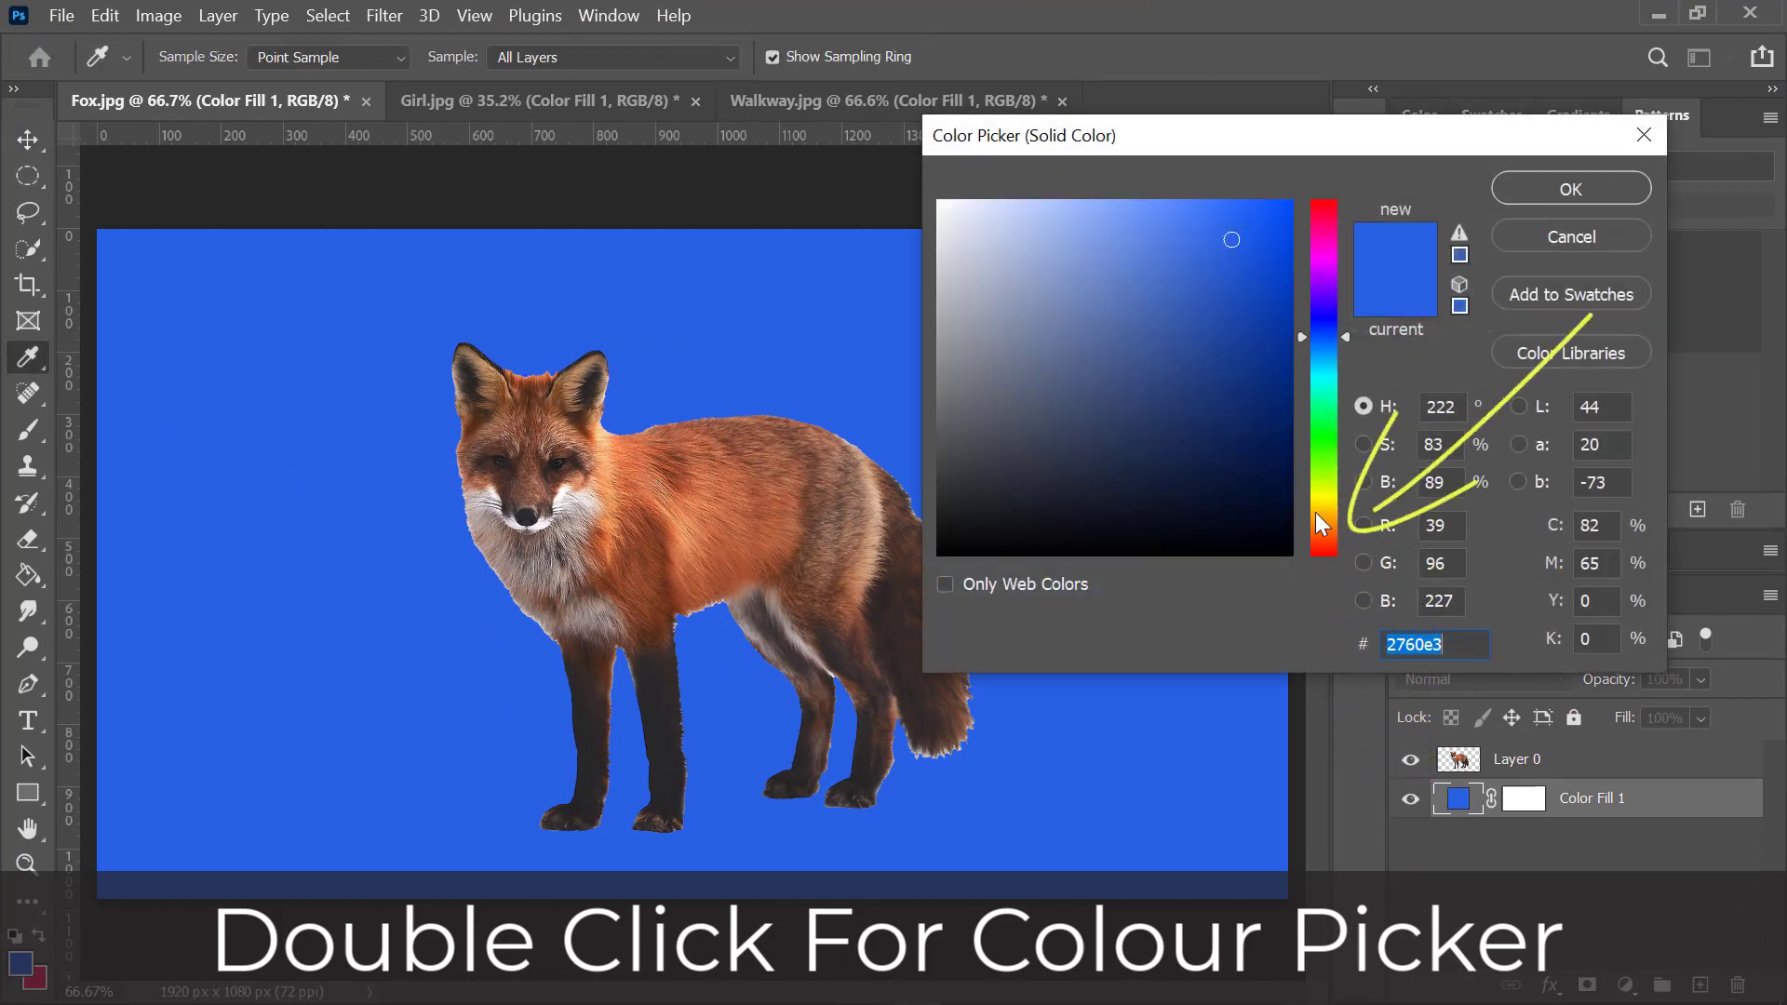
drag(1327, 499, 1327, 419)
click(1564, 191)
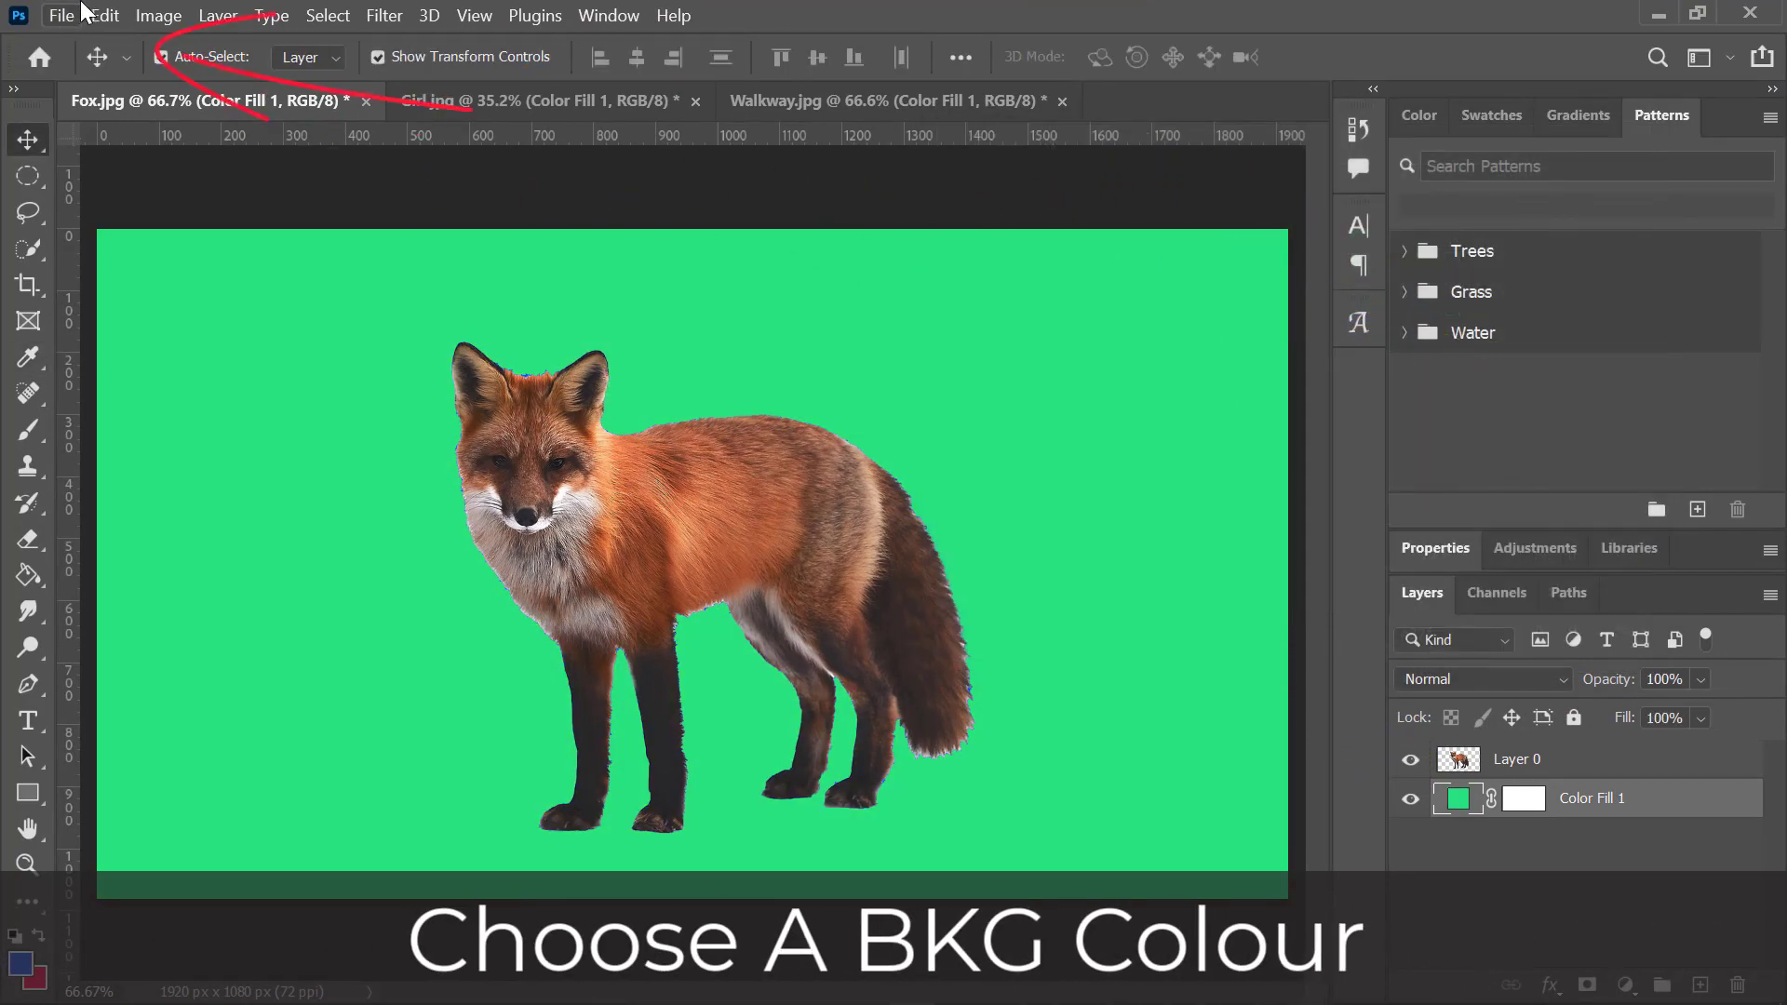
Step: Export the fox on the green background as a JPG named Fox BKG
click(62, 16)
mouse_move(311, 660)
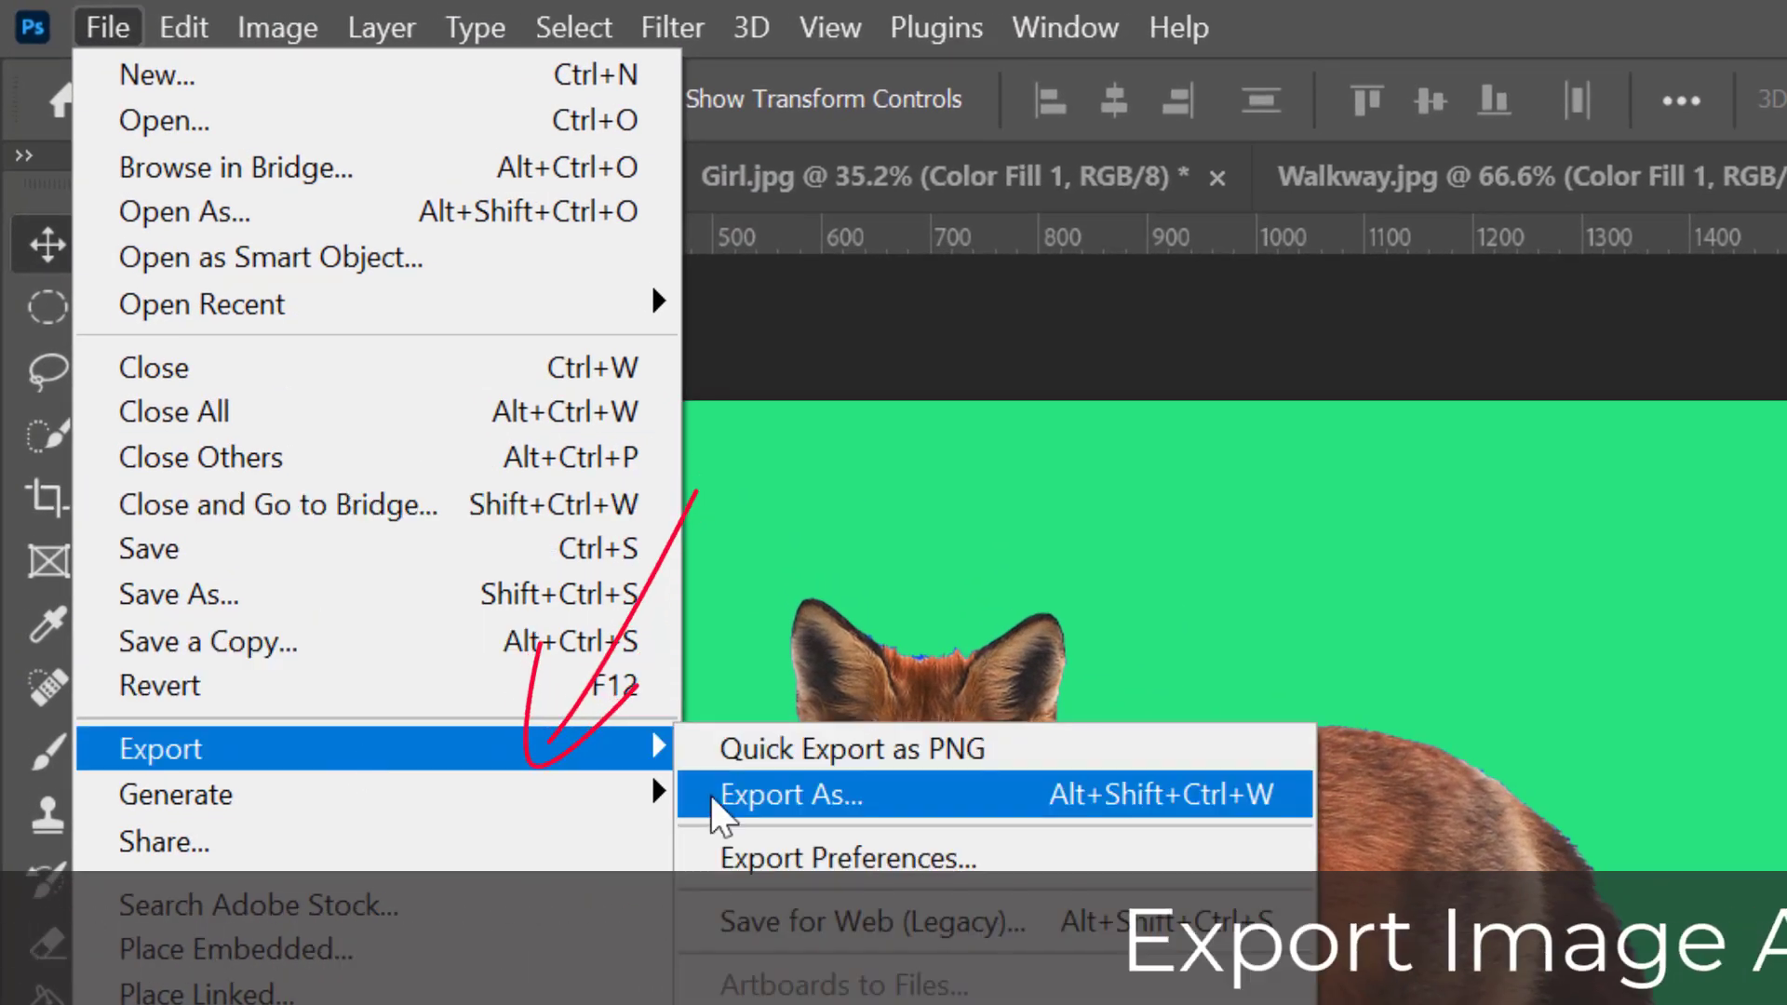
click(744, 796)
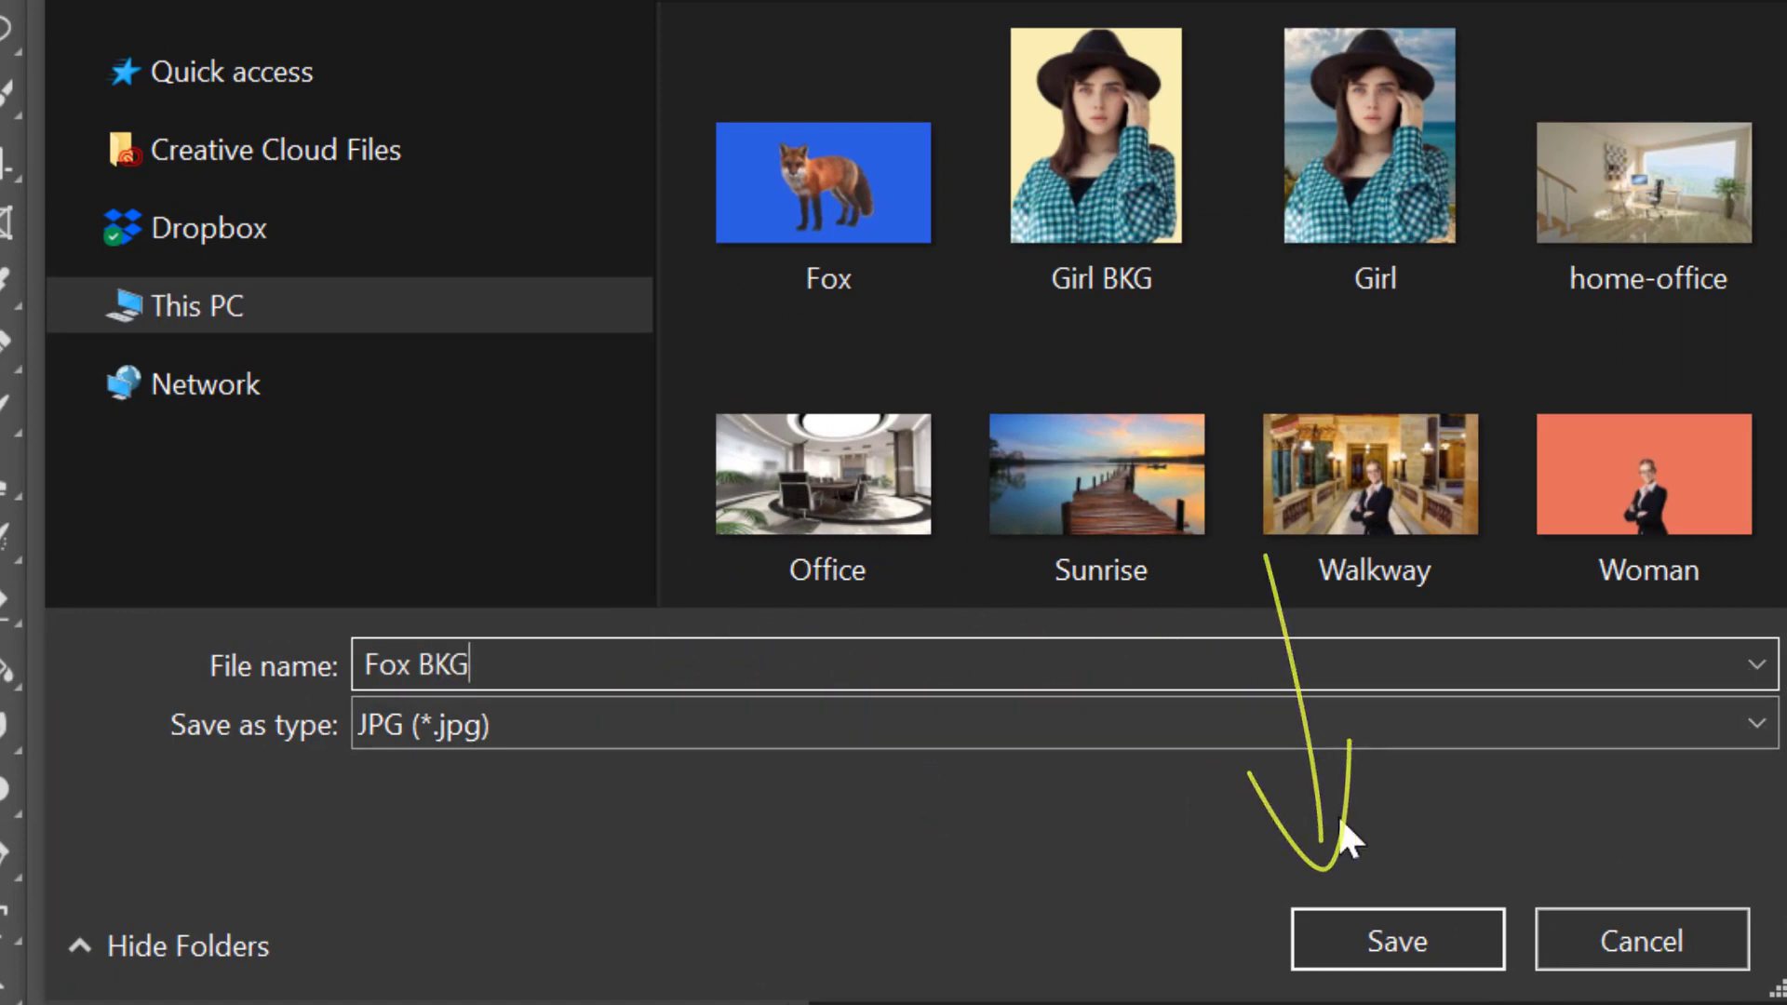
click(1346, 926)
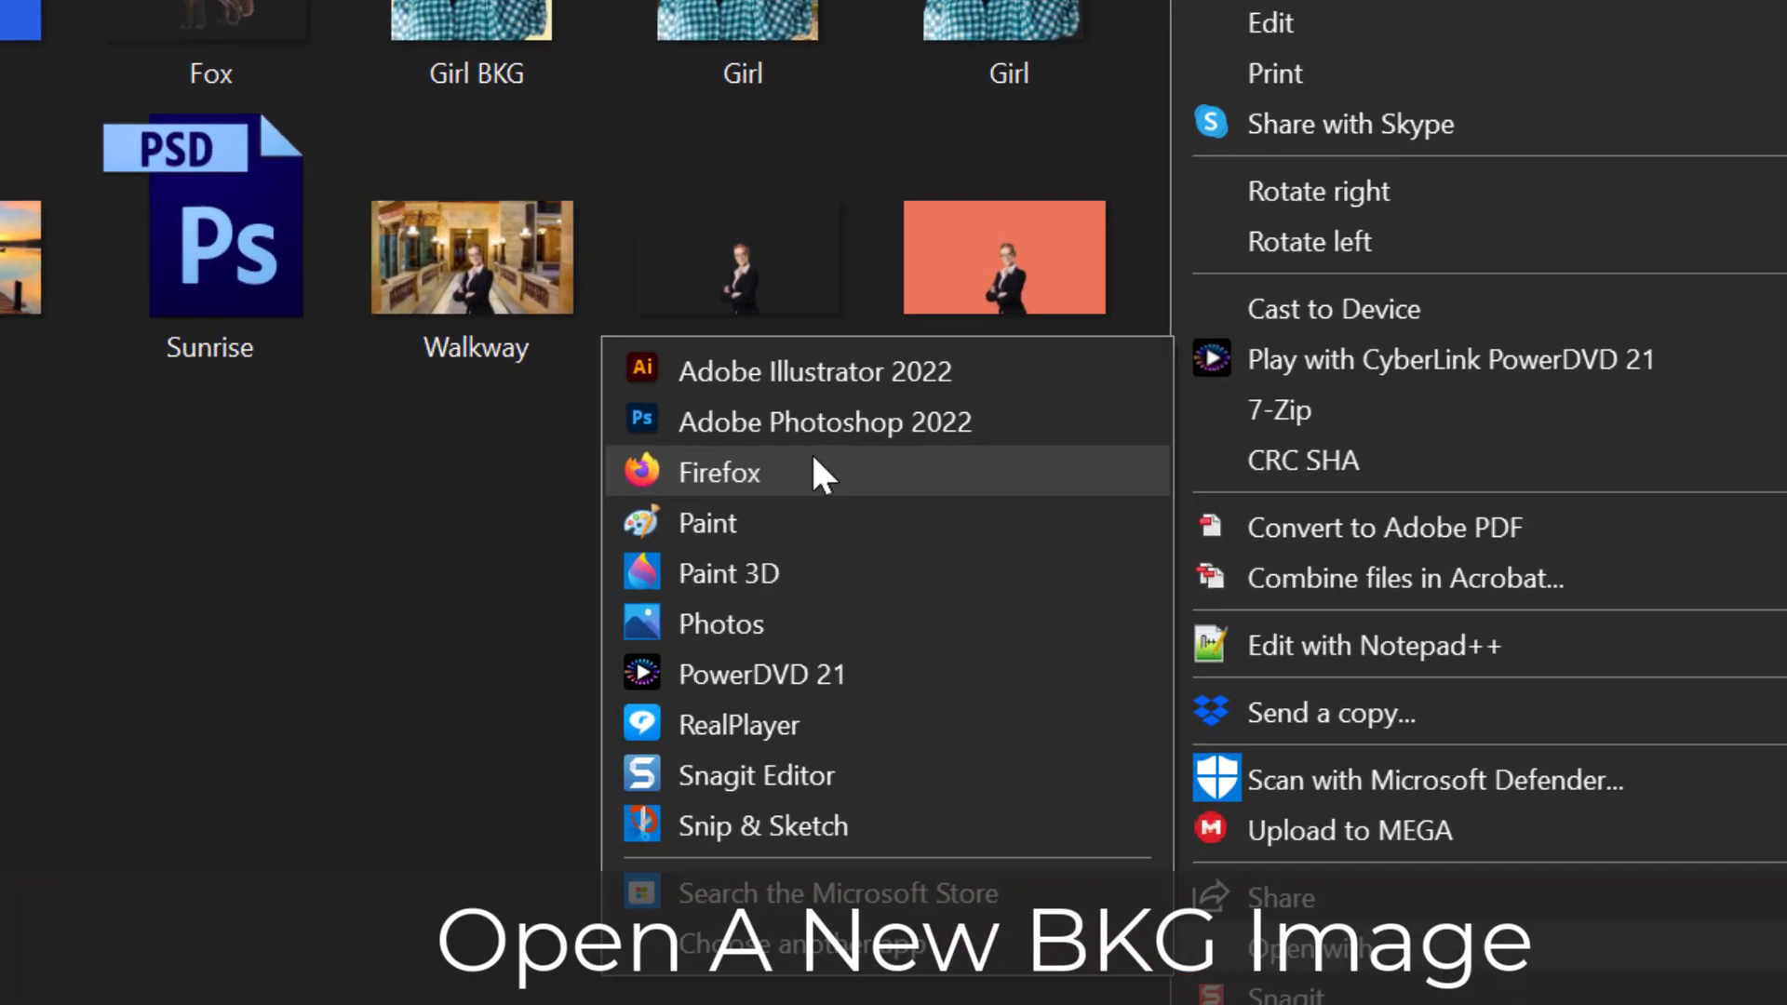
Step: Open the Office image from the Assets folder in Adobe Photoshop 2022 and place the transparent Walkway PNG in it as an embedded image
click(798, 419)
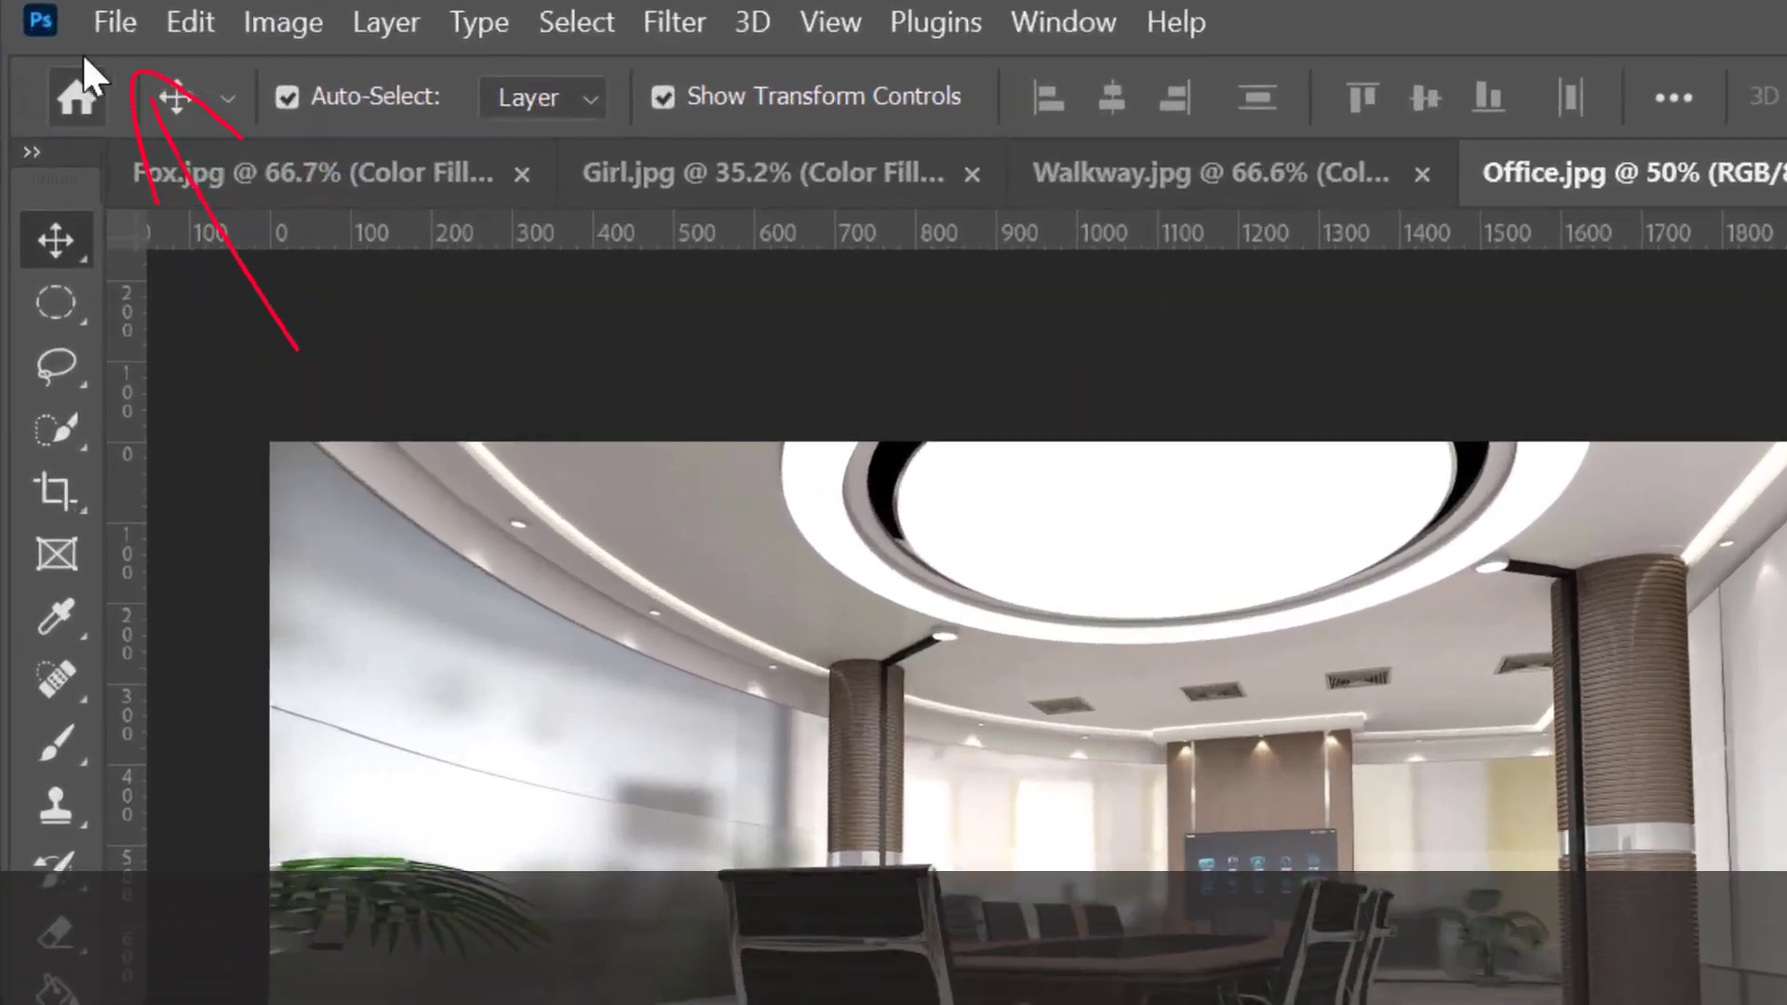
click(115, 21)
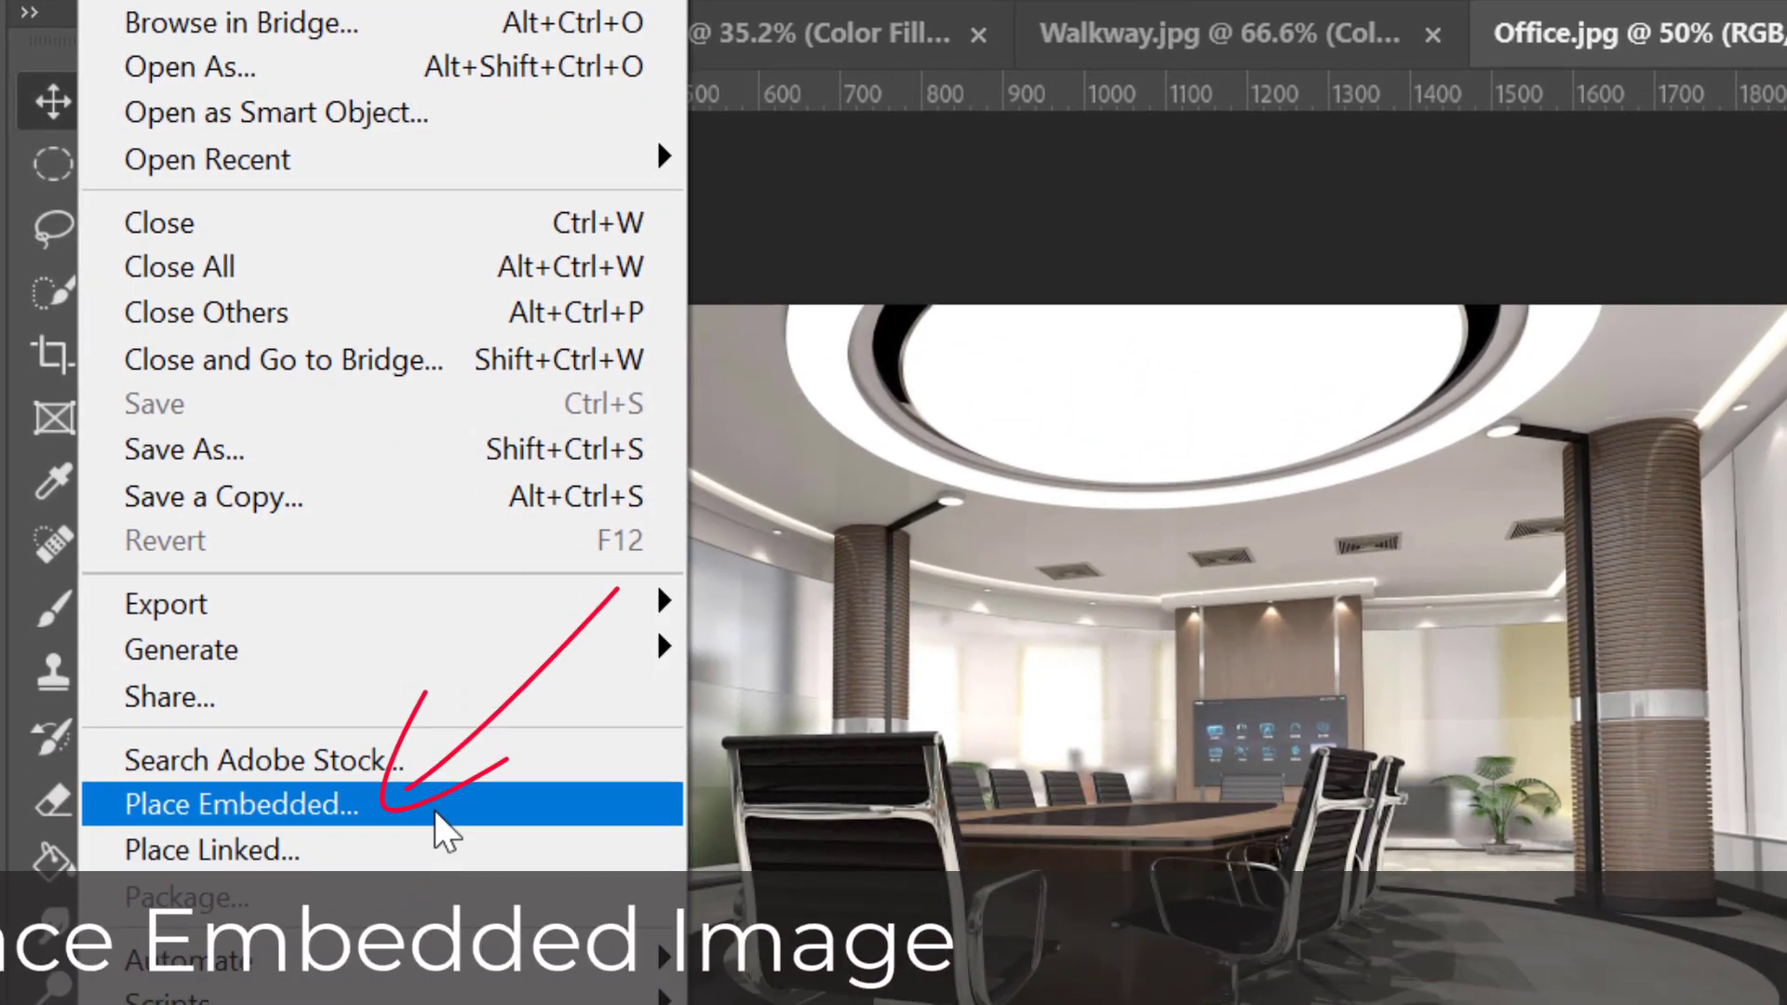
click(434, 954)
scroll(1057, 568, down, 3)
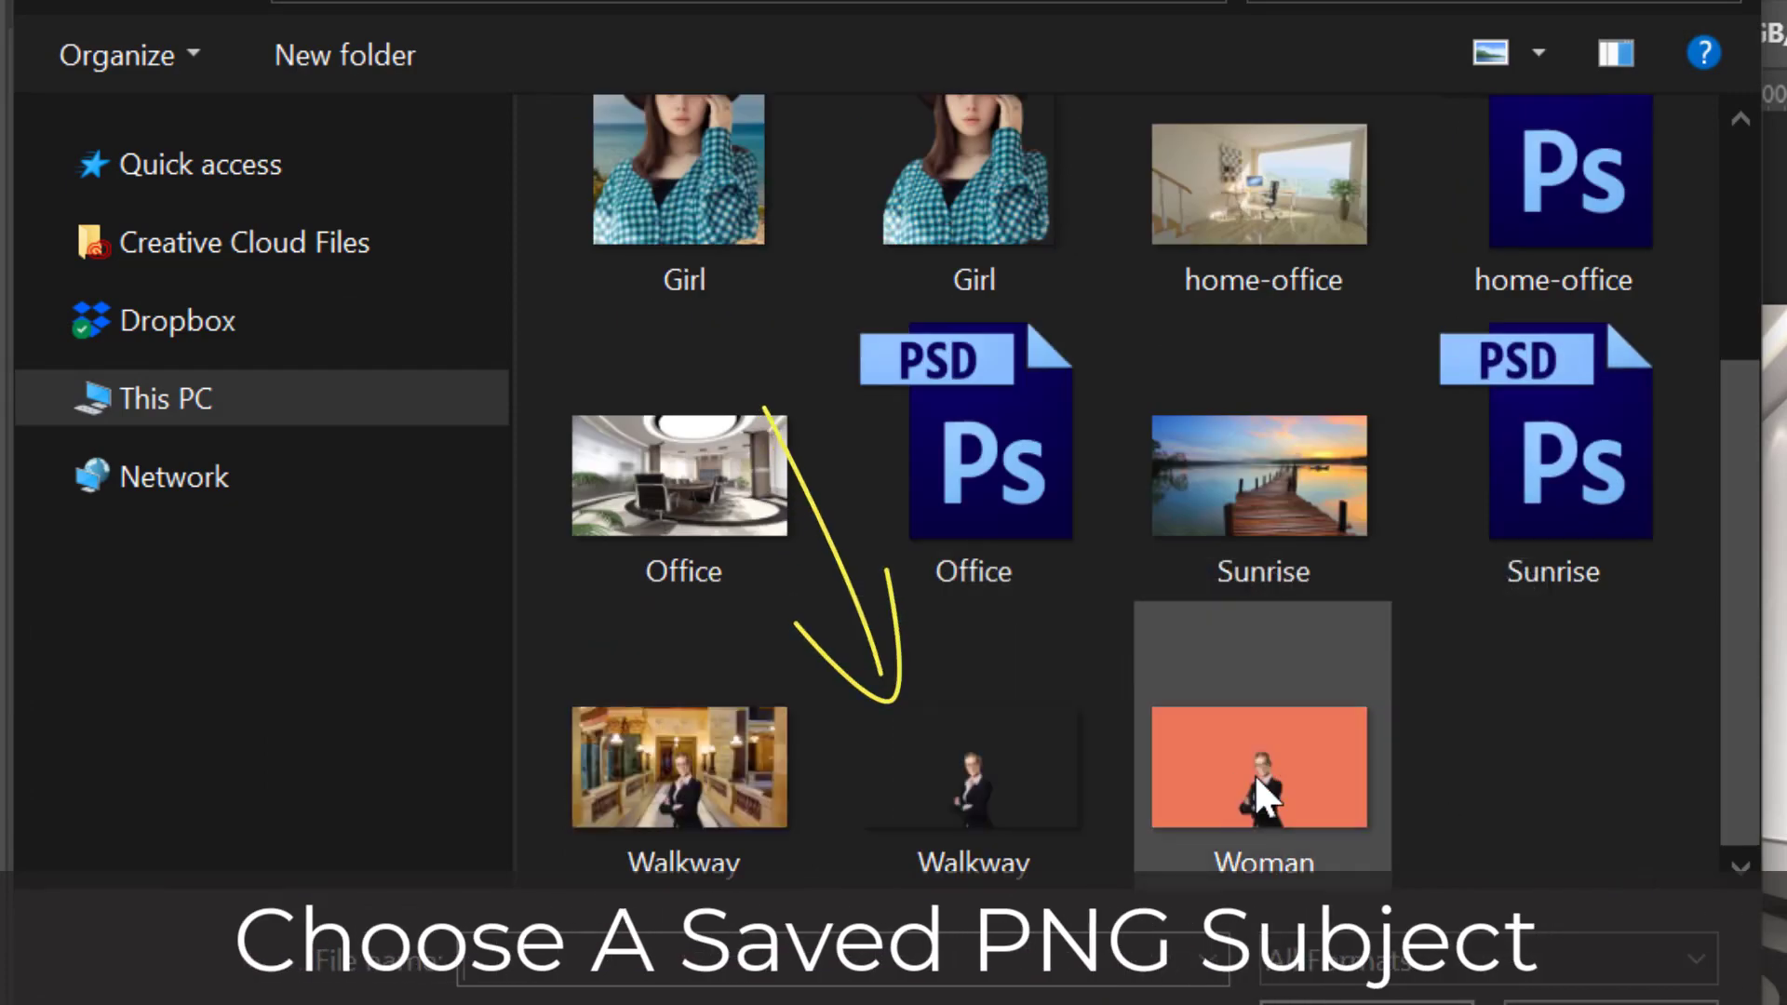
click(974, 756)
click(1201, 917)
Step: Move the placed woman to the right side of the office and enlarge her layer to about 2048 × 1152 px
drag(654, 589, 942, 633)
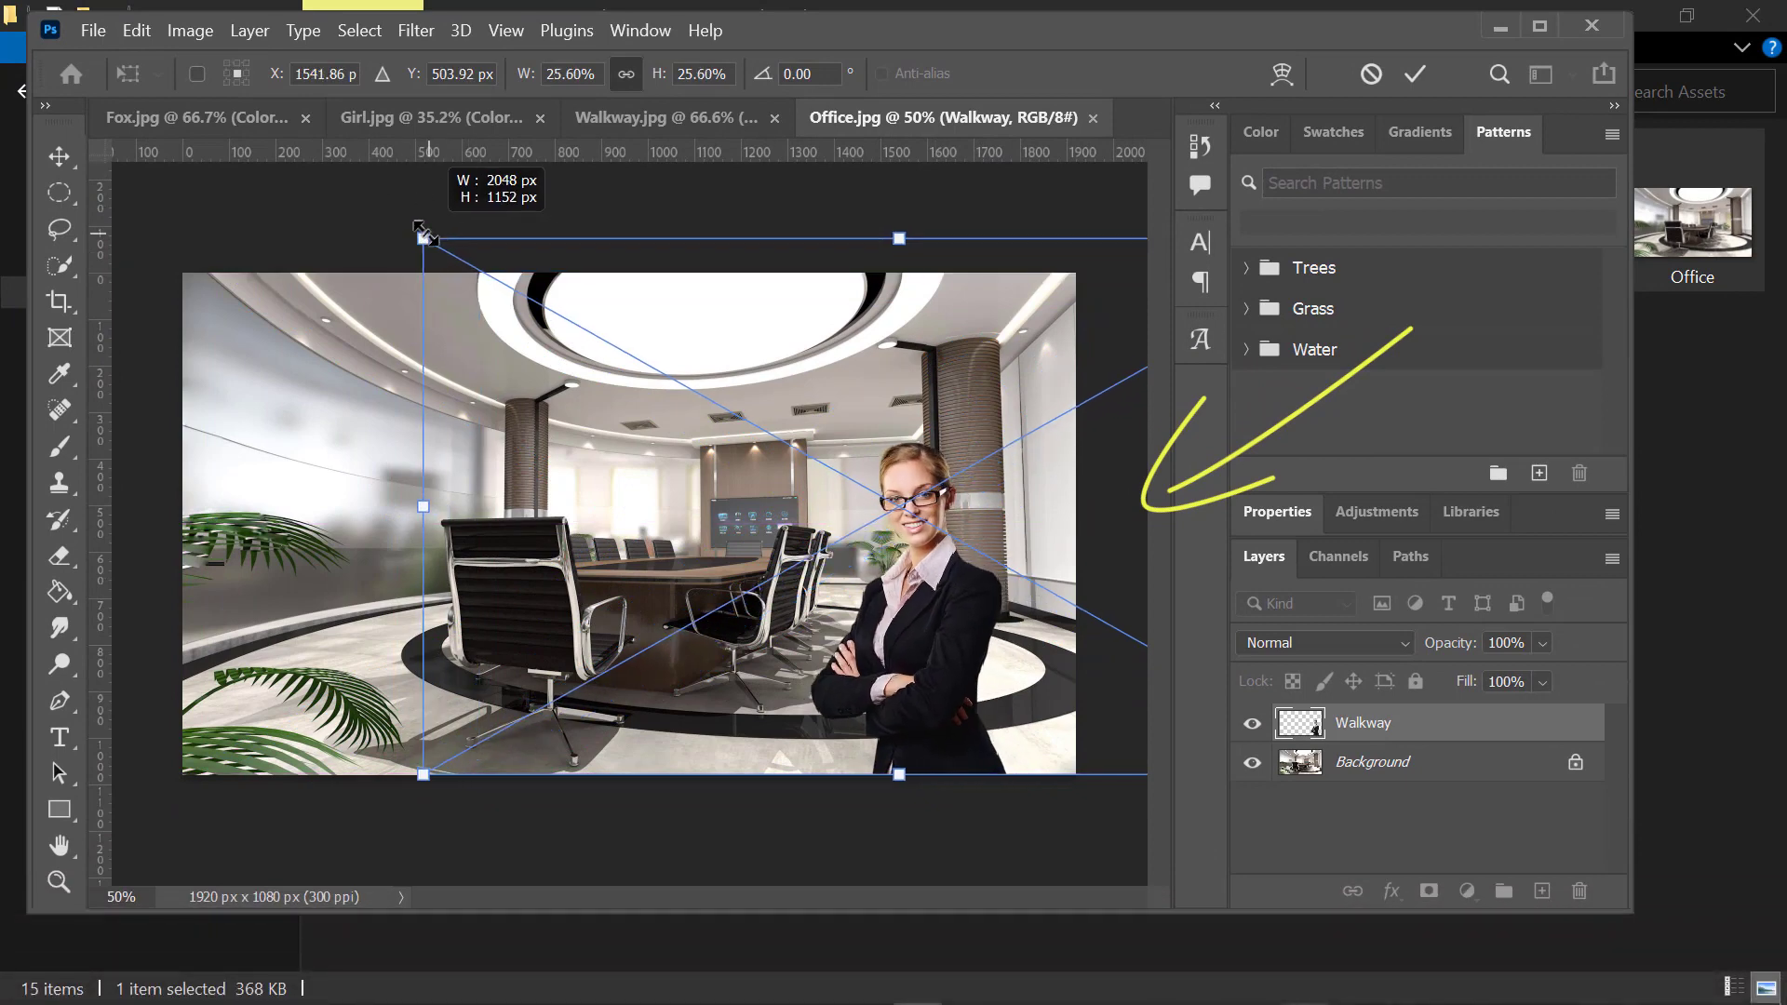
key(Return)
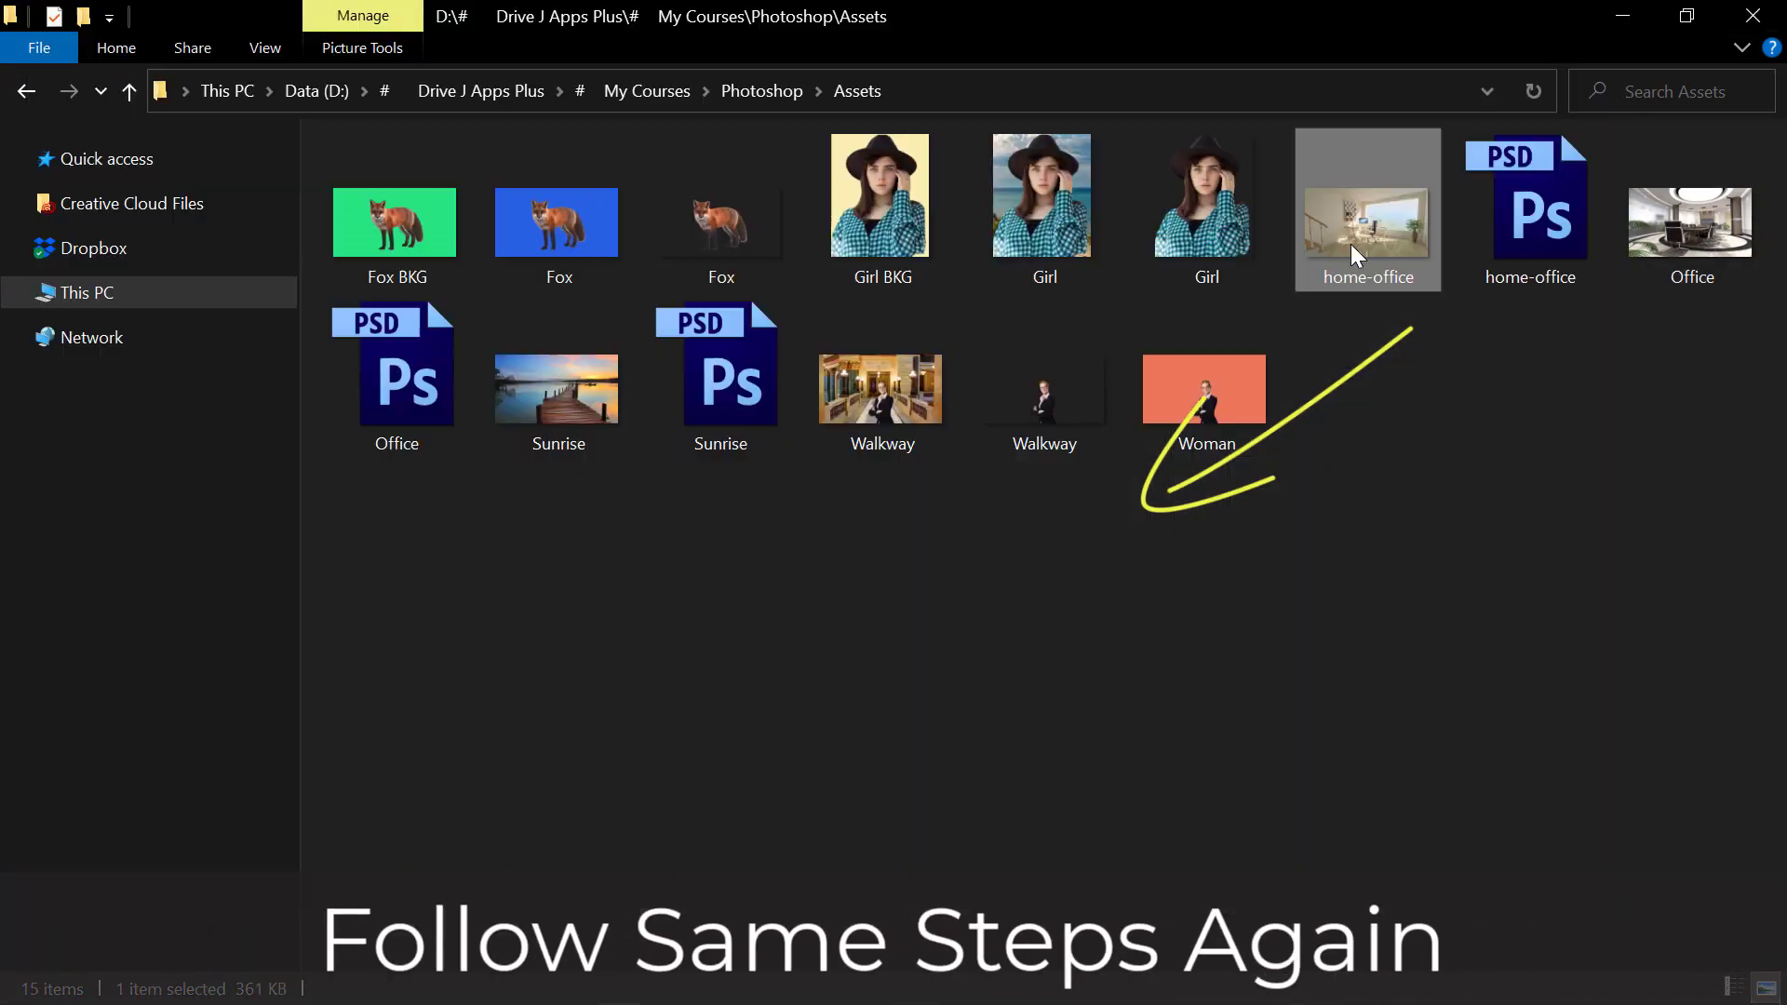
Step: Open the home-office image from the Assets folder in Photoshop and place the transparent Girl PNG in it as an embedded image
right_click(1350, 243)
mouse_move(1199, 802)
click(1436, 343)
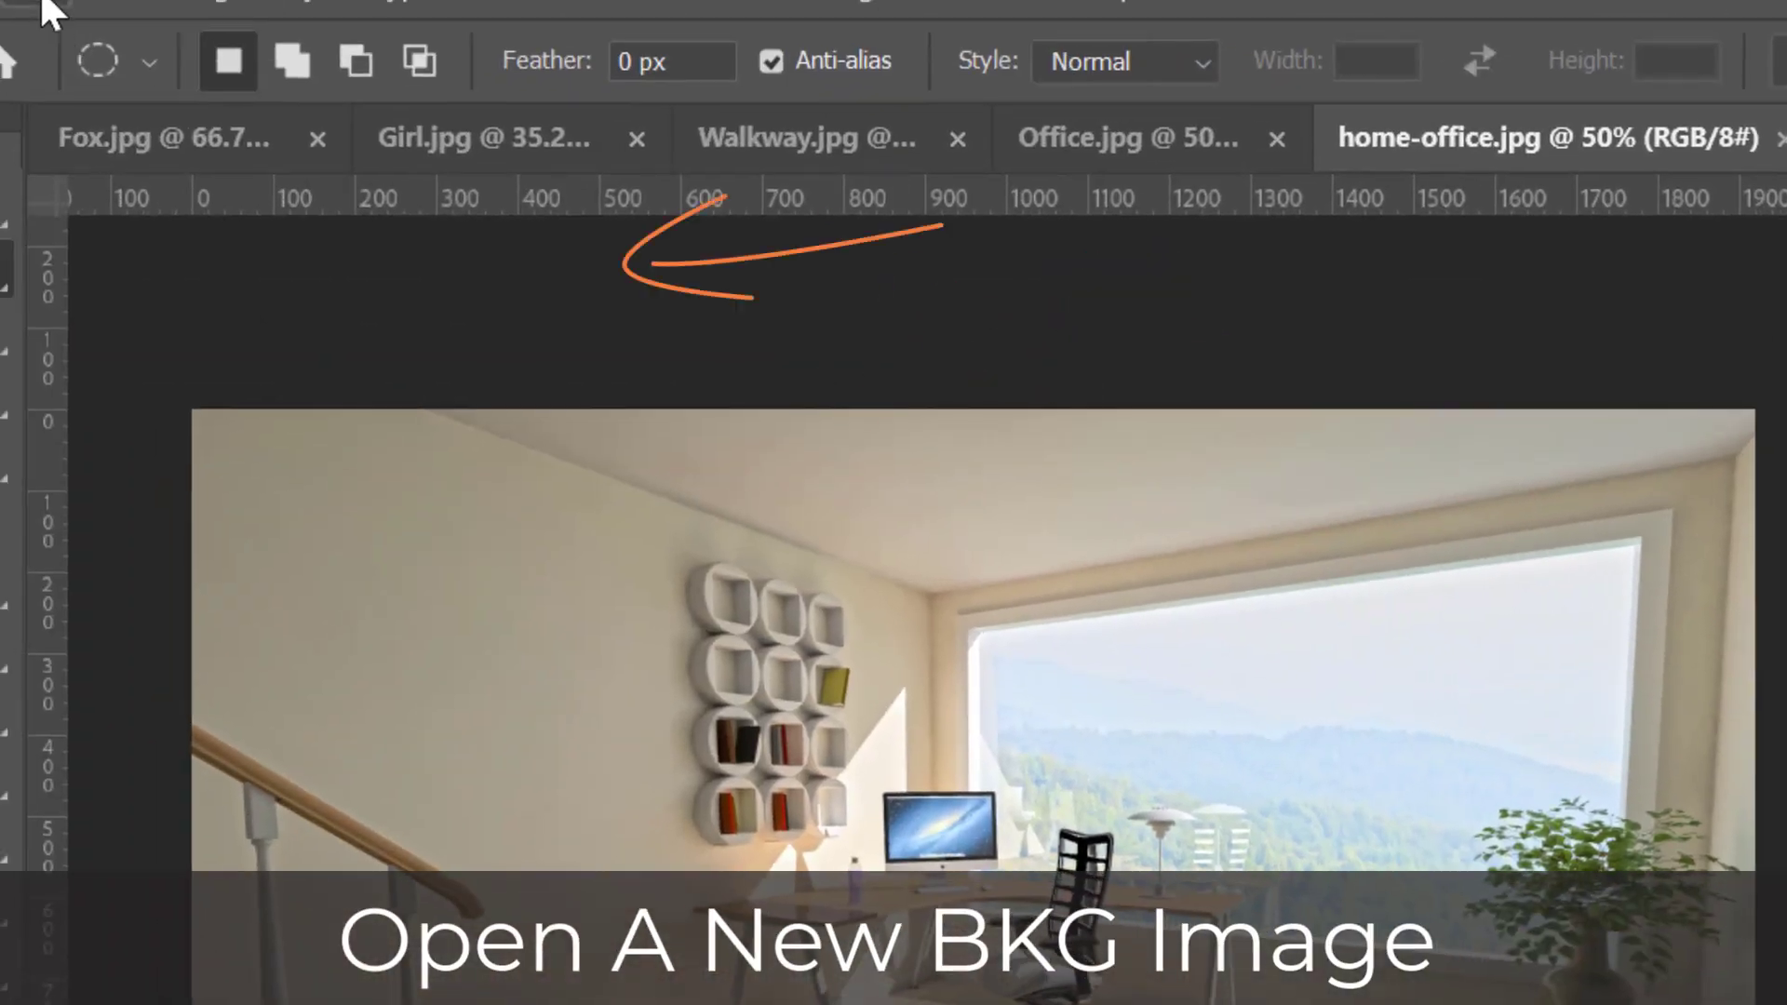
click(53, 19)
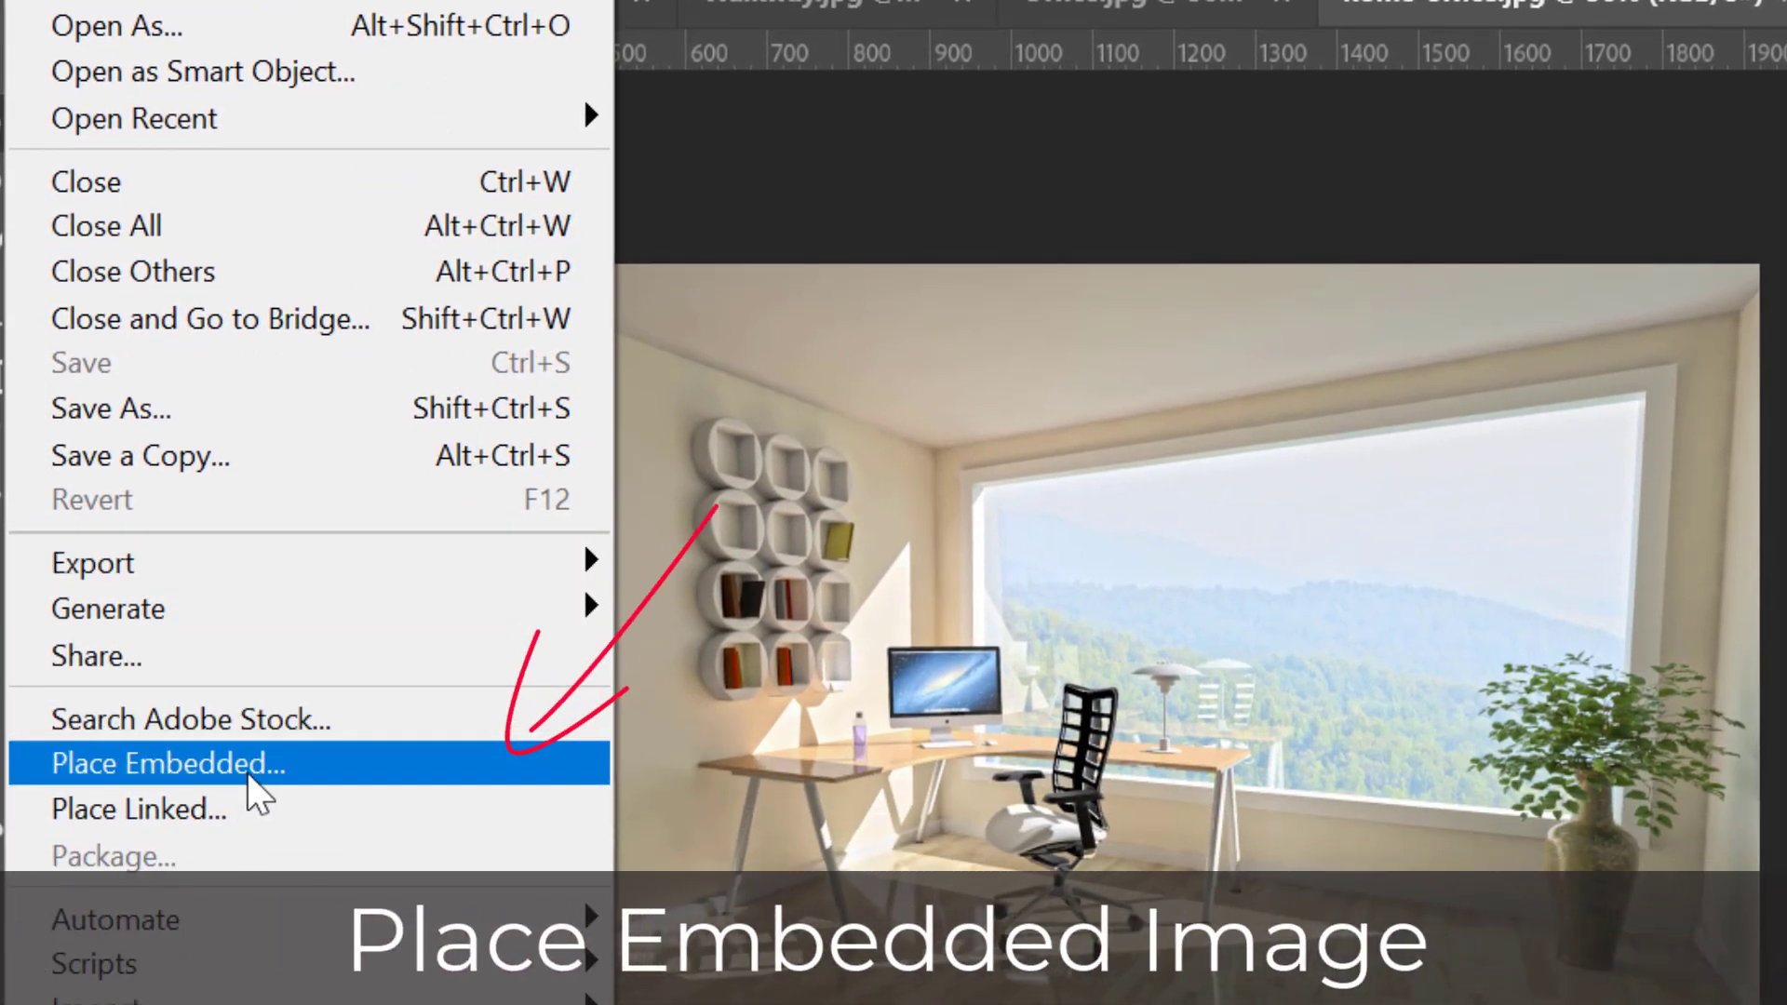
click(249, 778)
click(900, 503)
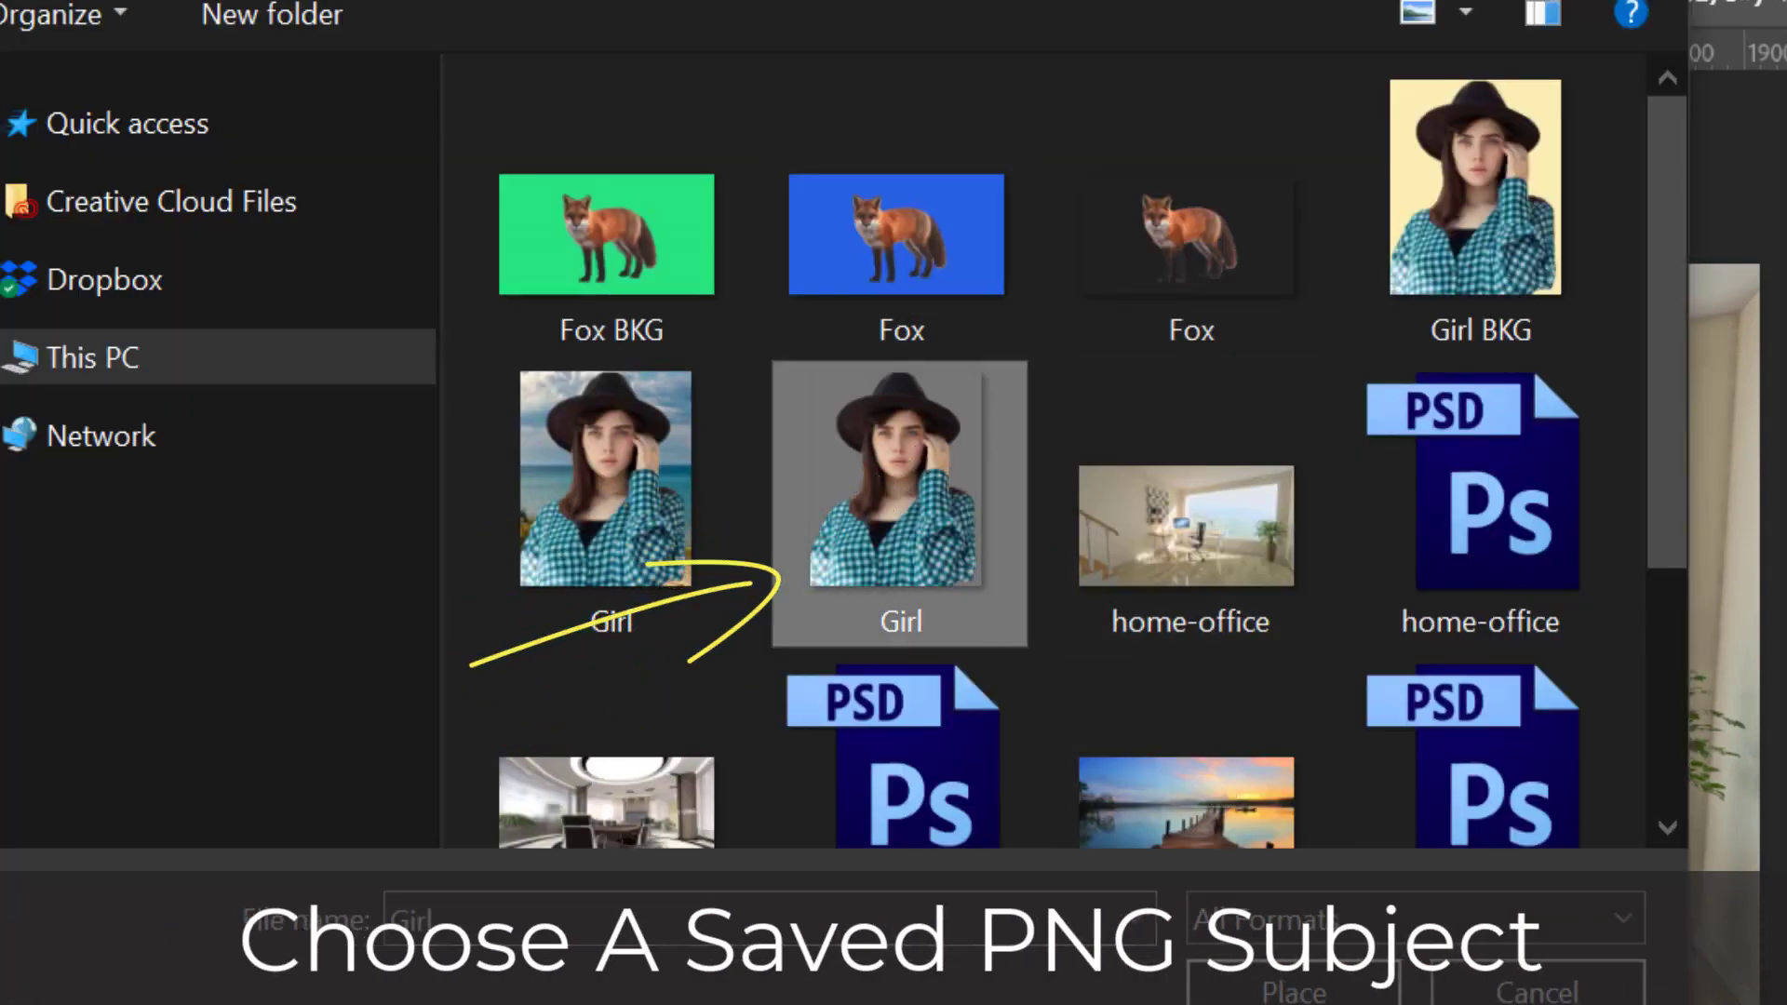
click(1303, 992)
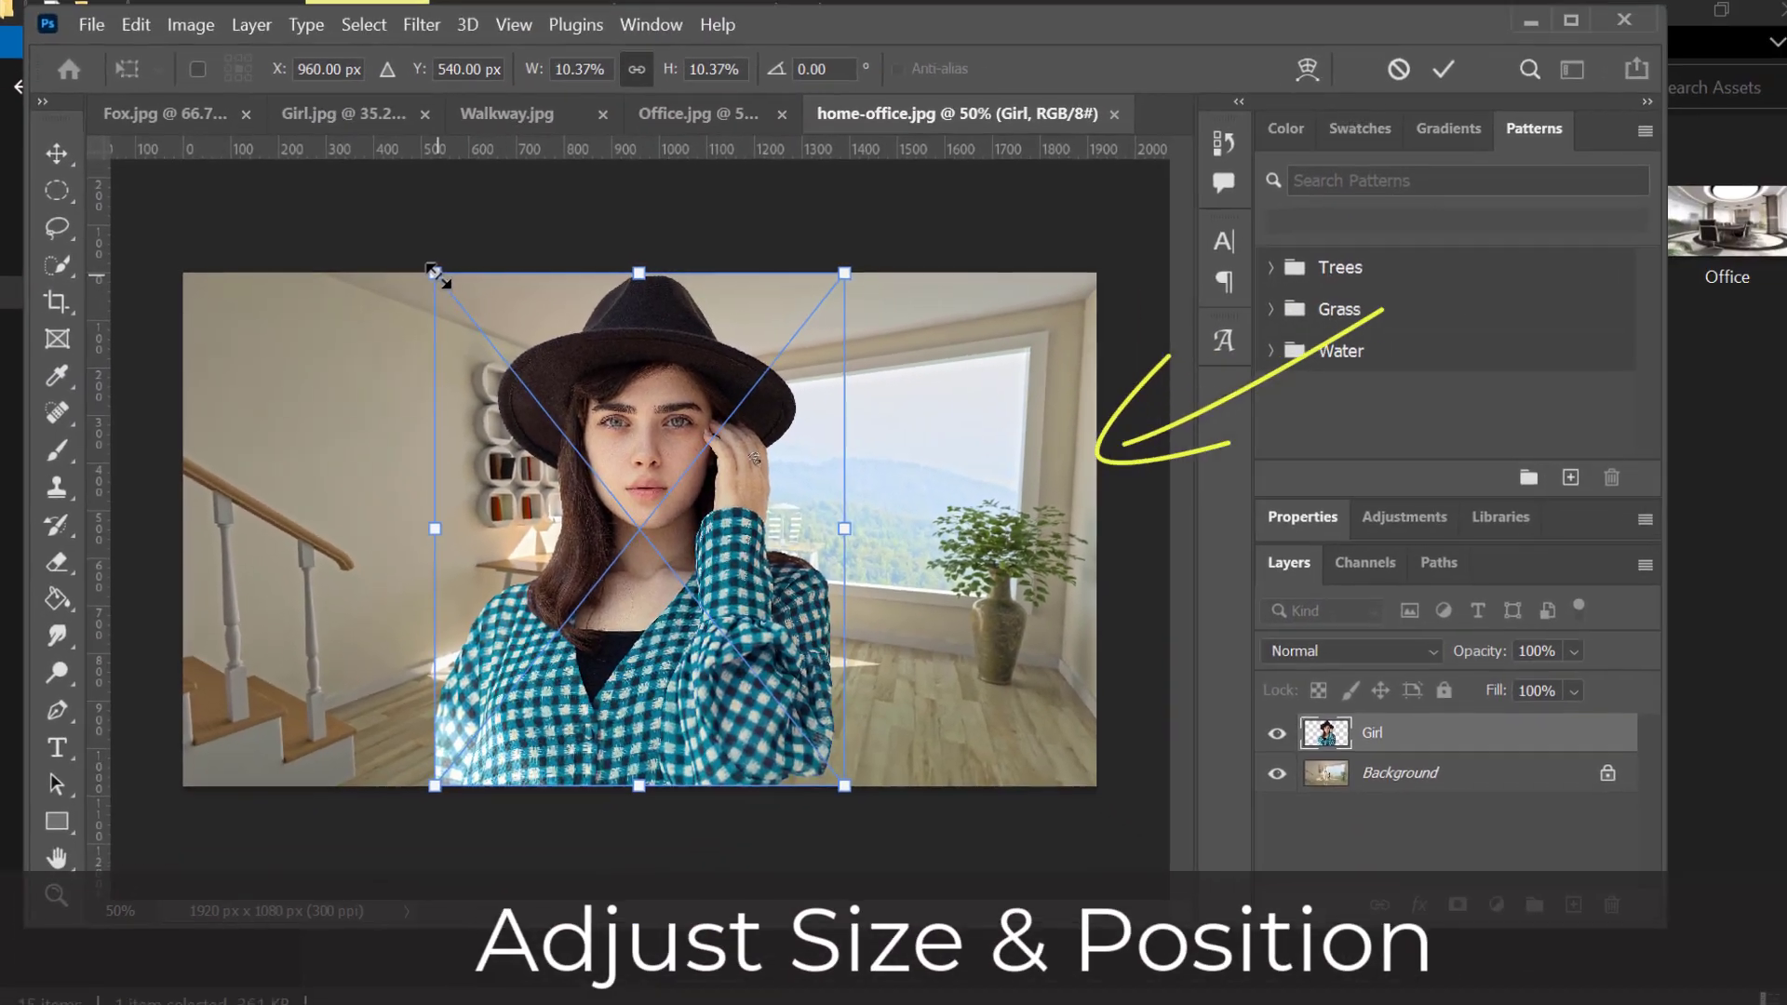
Step: Scale the placed girl down and stand her at the right side of the home office, in front of the window and plant
drag(435, 273, 540, 405)
drag(634, 621, 871, 700)
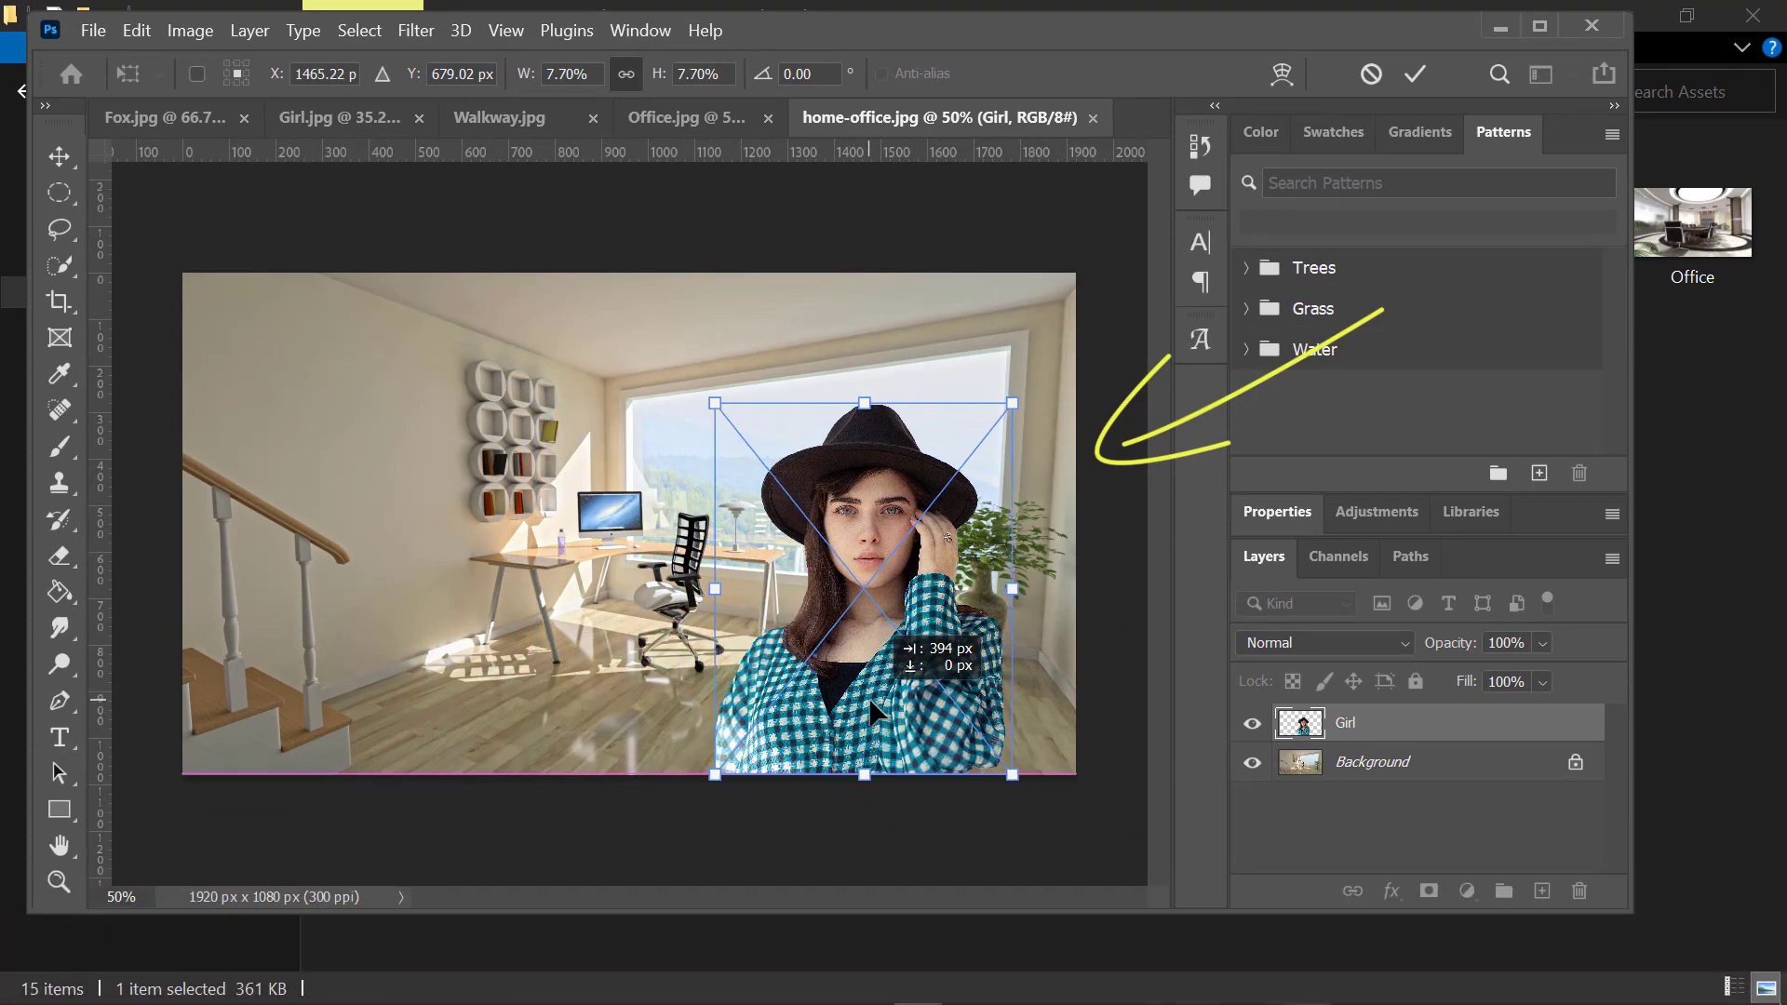
drag(1012, 403, 1031, 354)
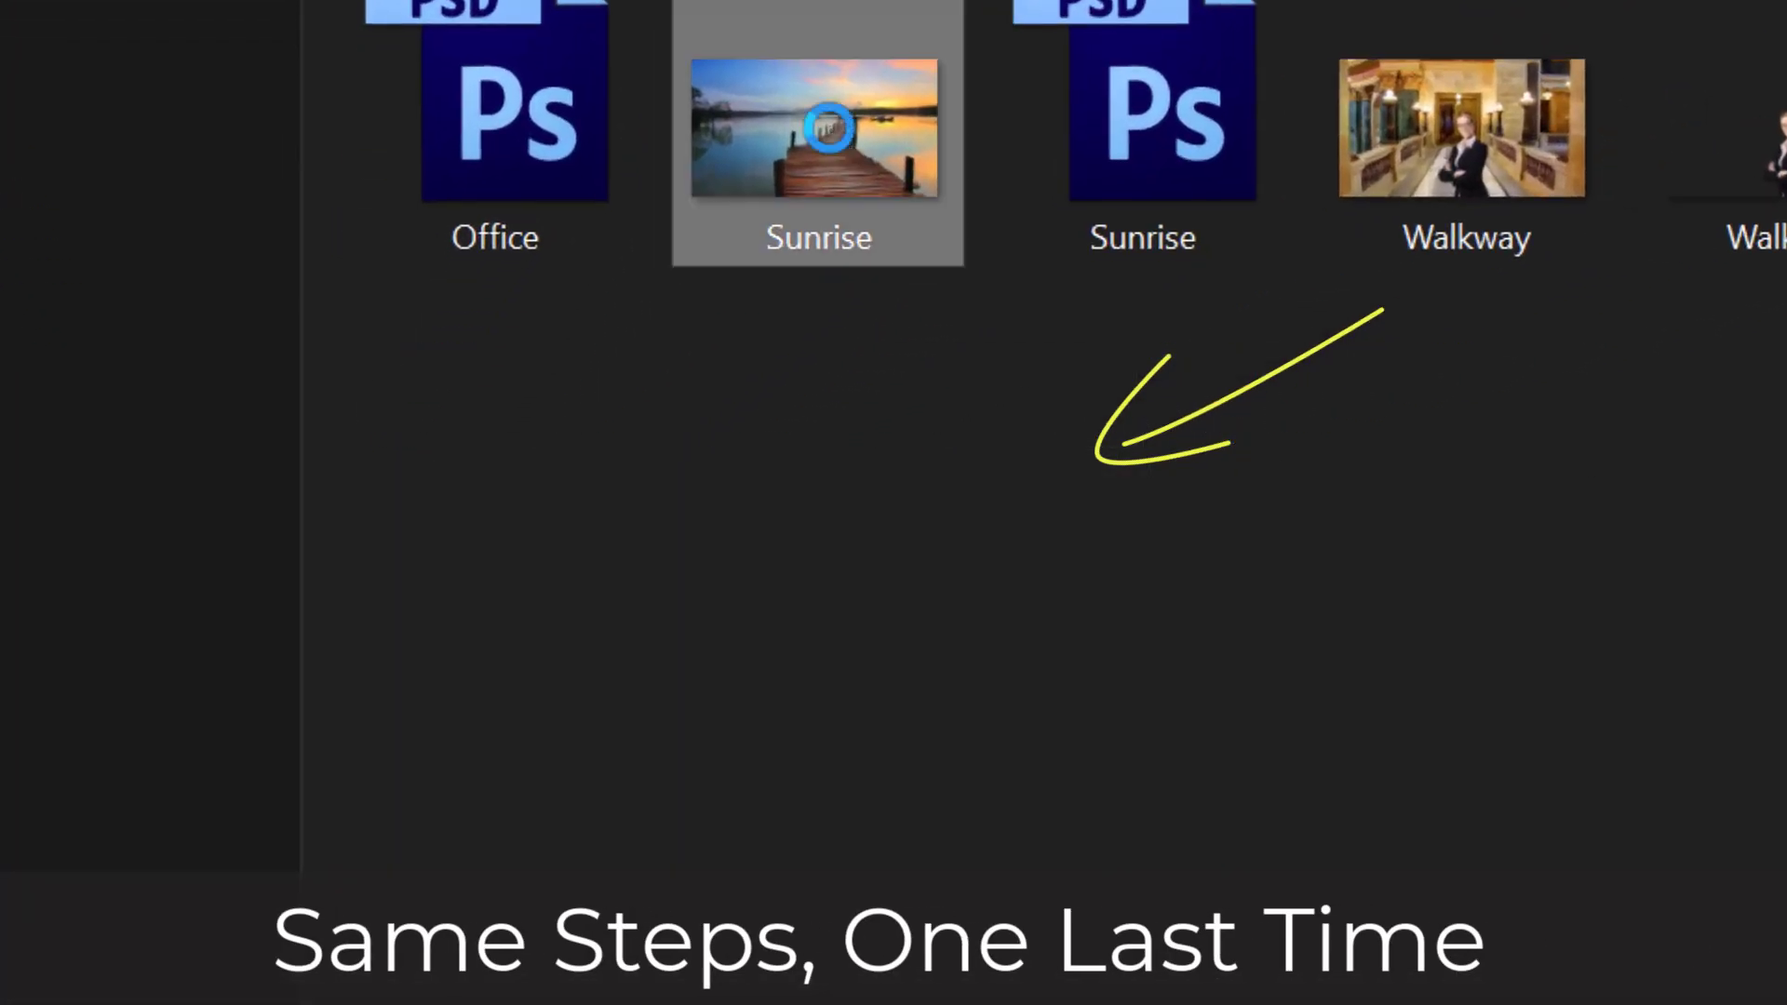
Step: Open the Sunrise image from the Assets folder in Photoshop and place the transparent Fox PNG in it as an embedded image
right_click(562, 391)
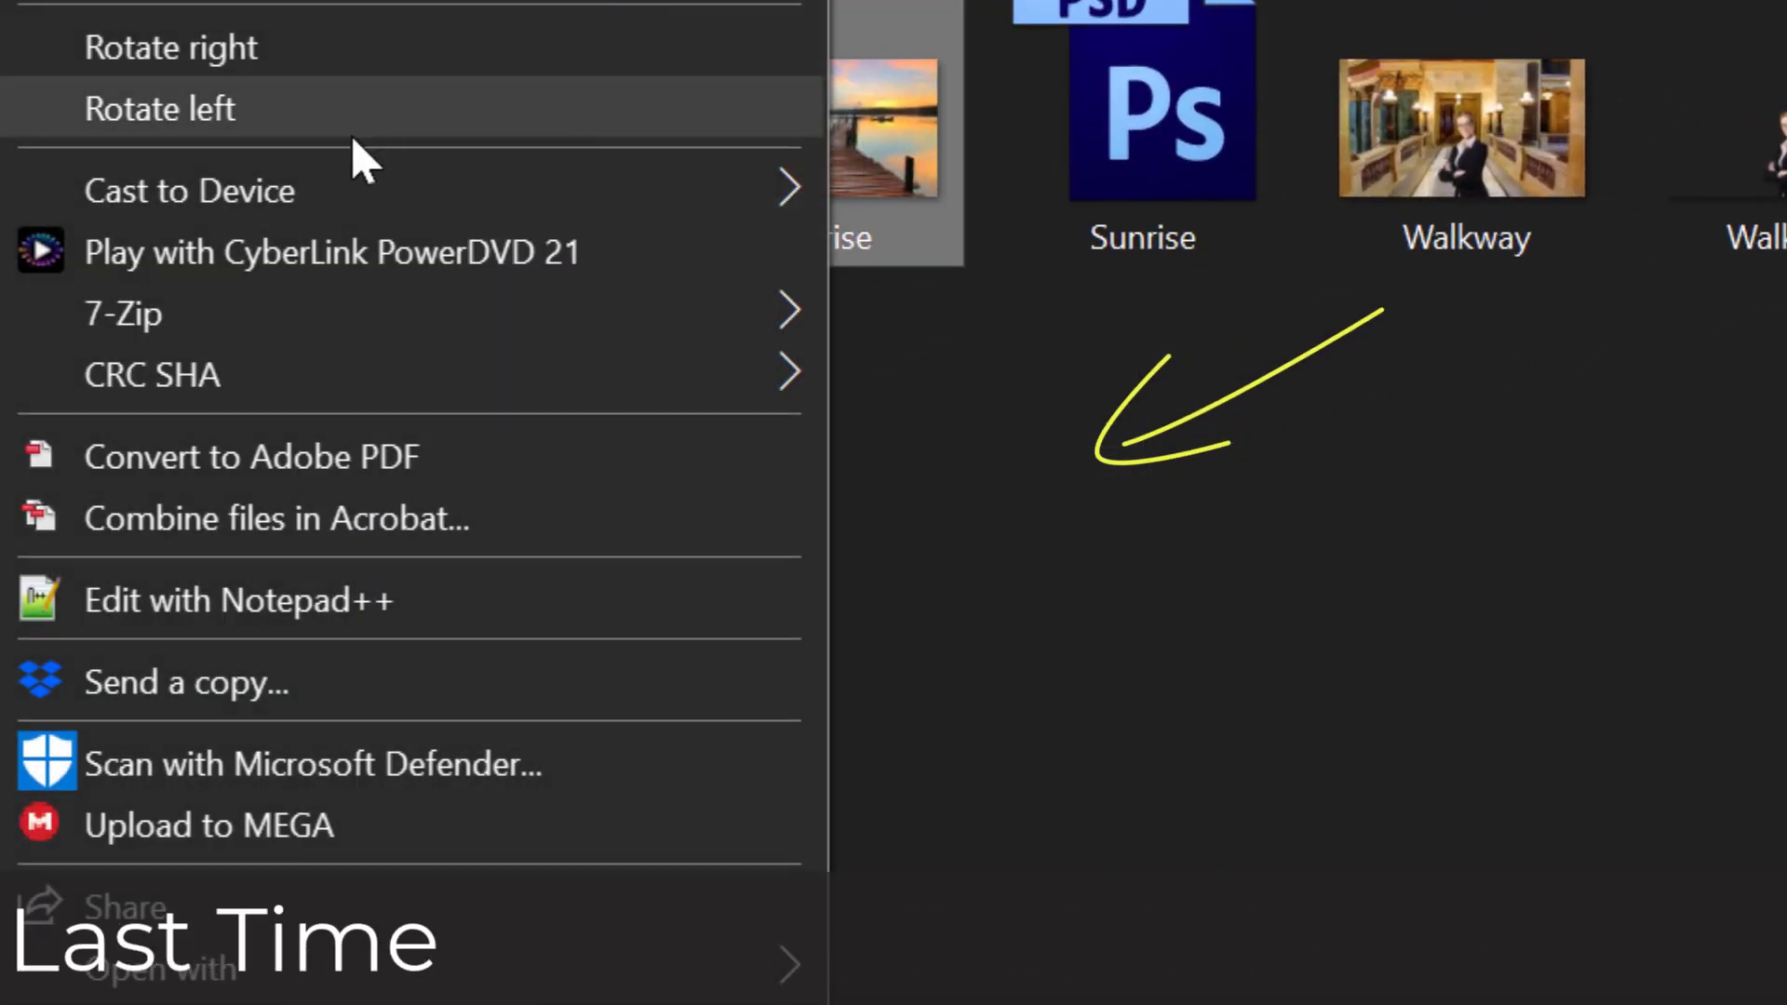
mouse_move(742, 969)
click(1035, 445)
click(105, 24)
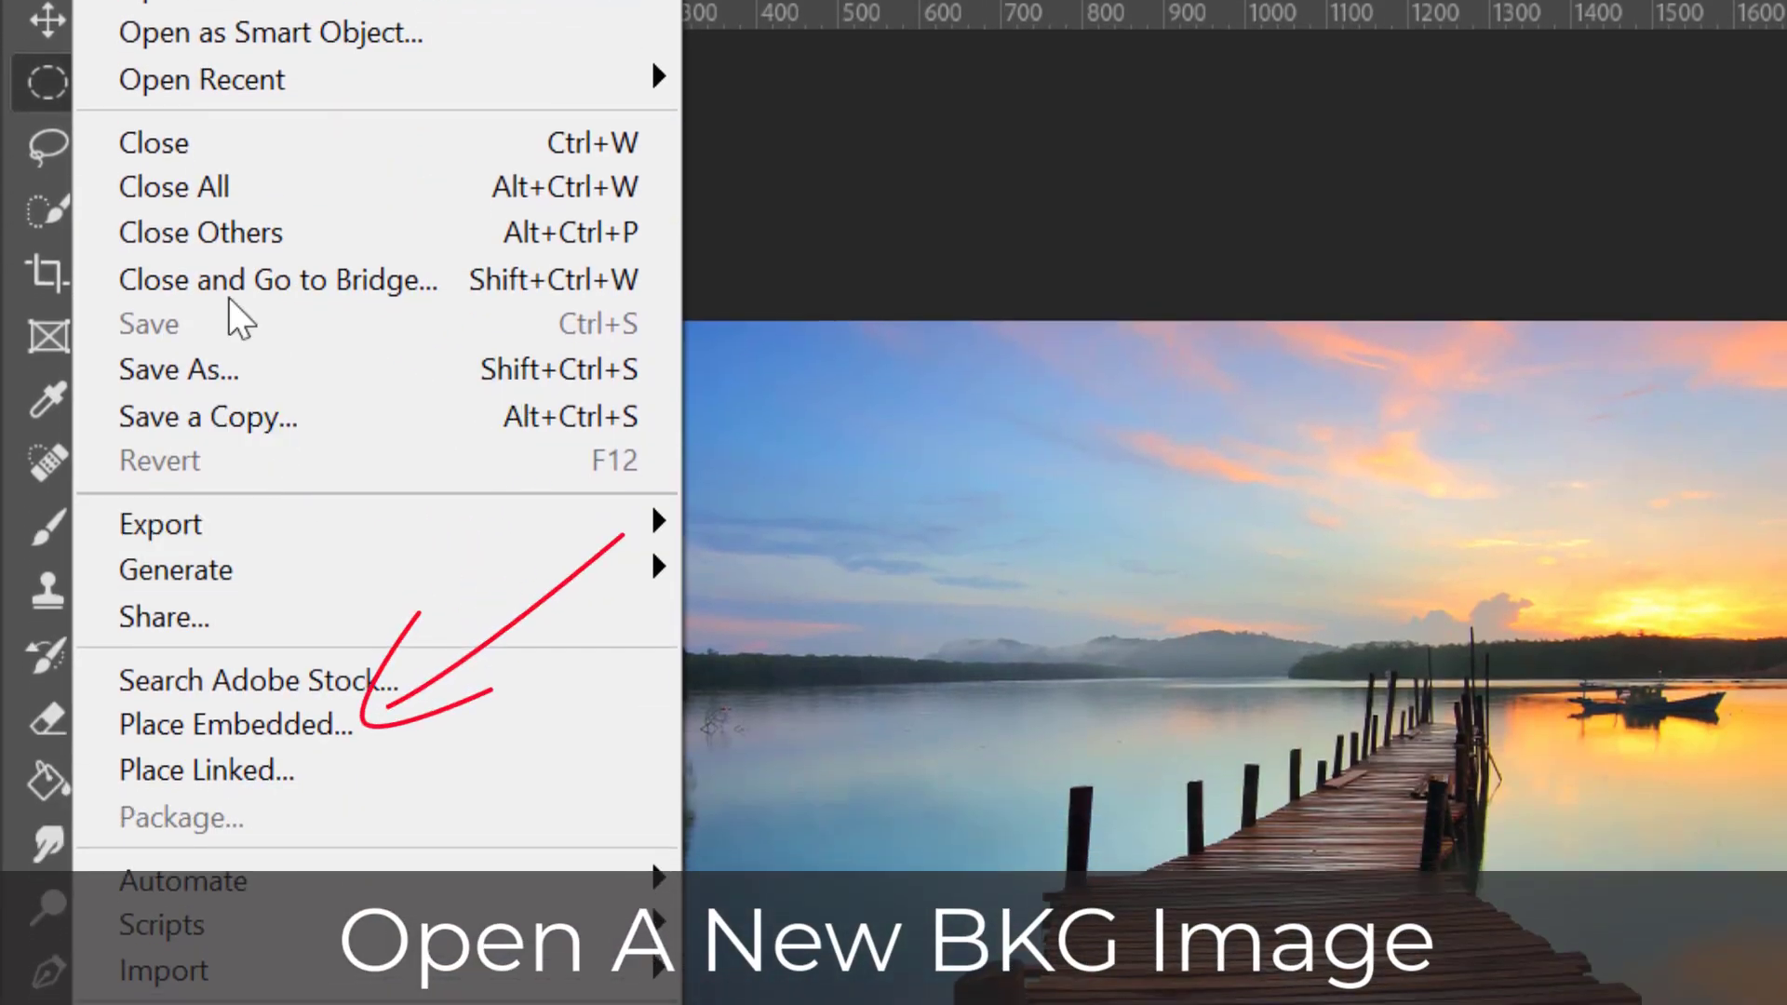
click(274, 738)
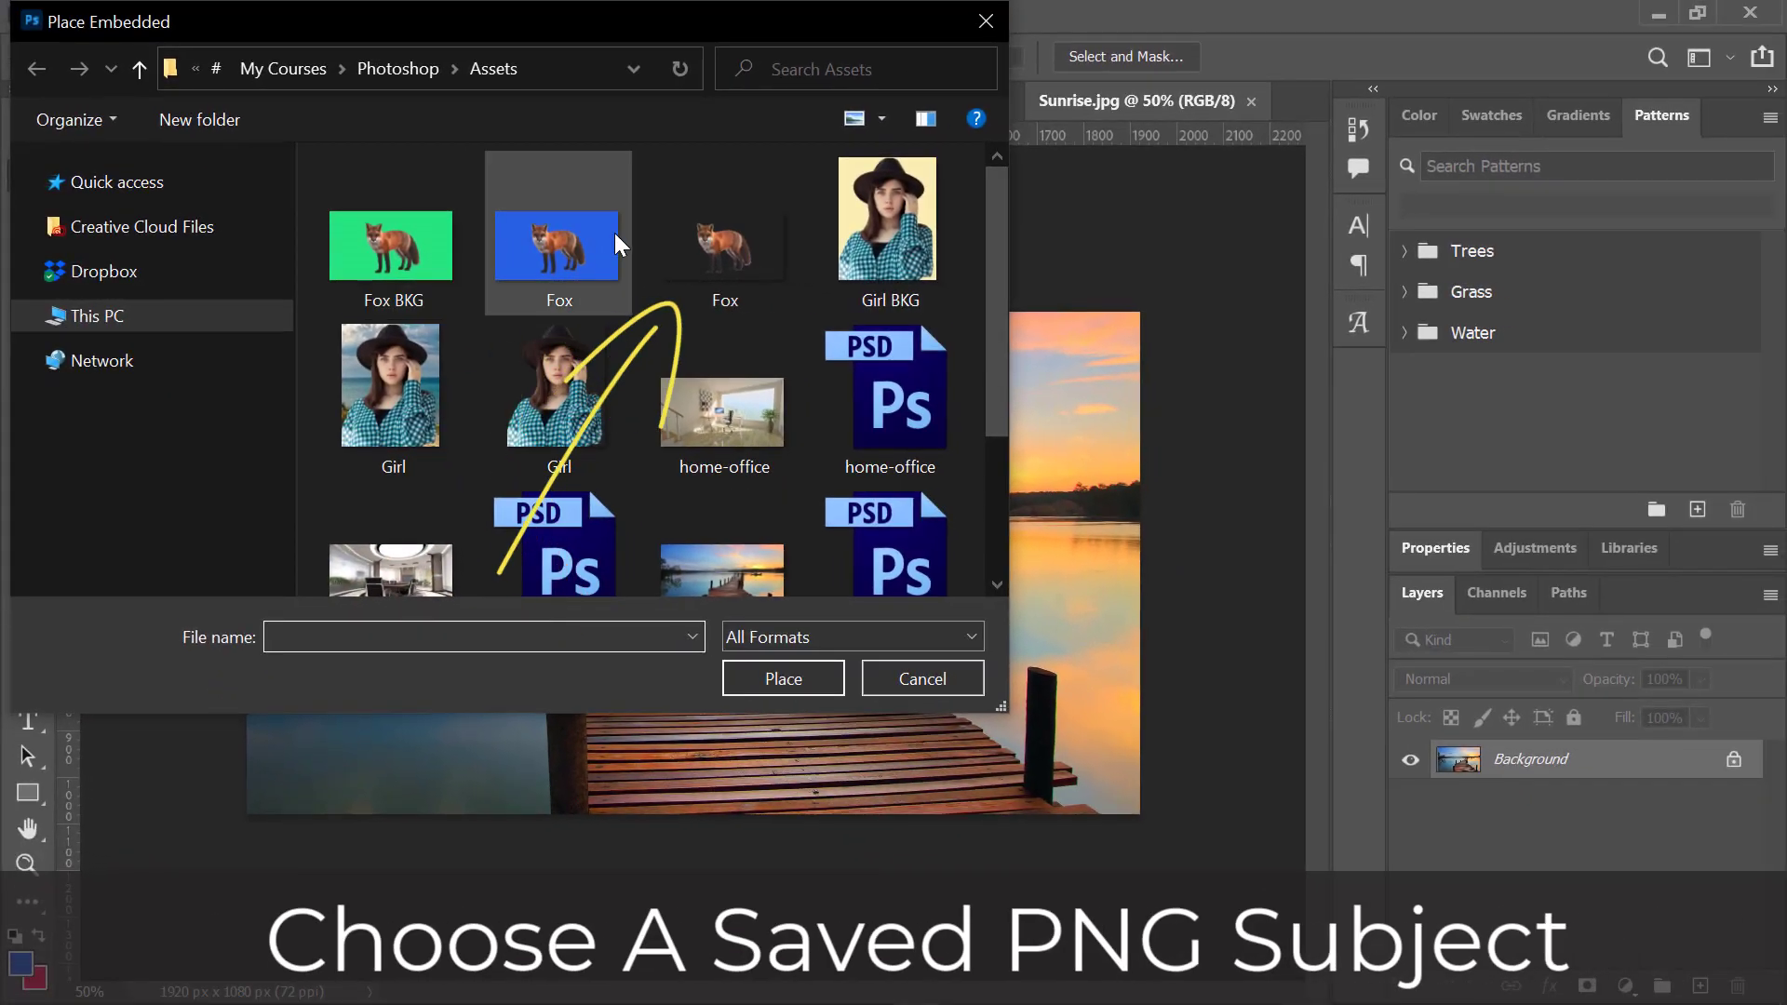
click(724, 259)
click(792, 684)
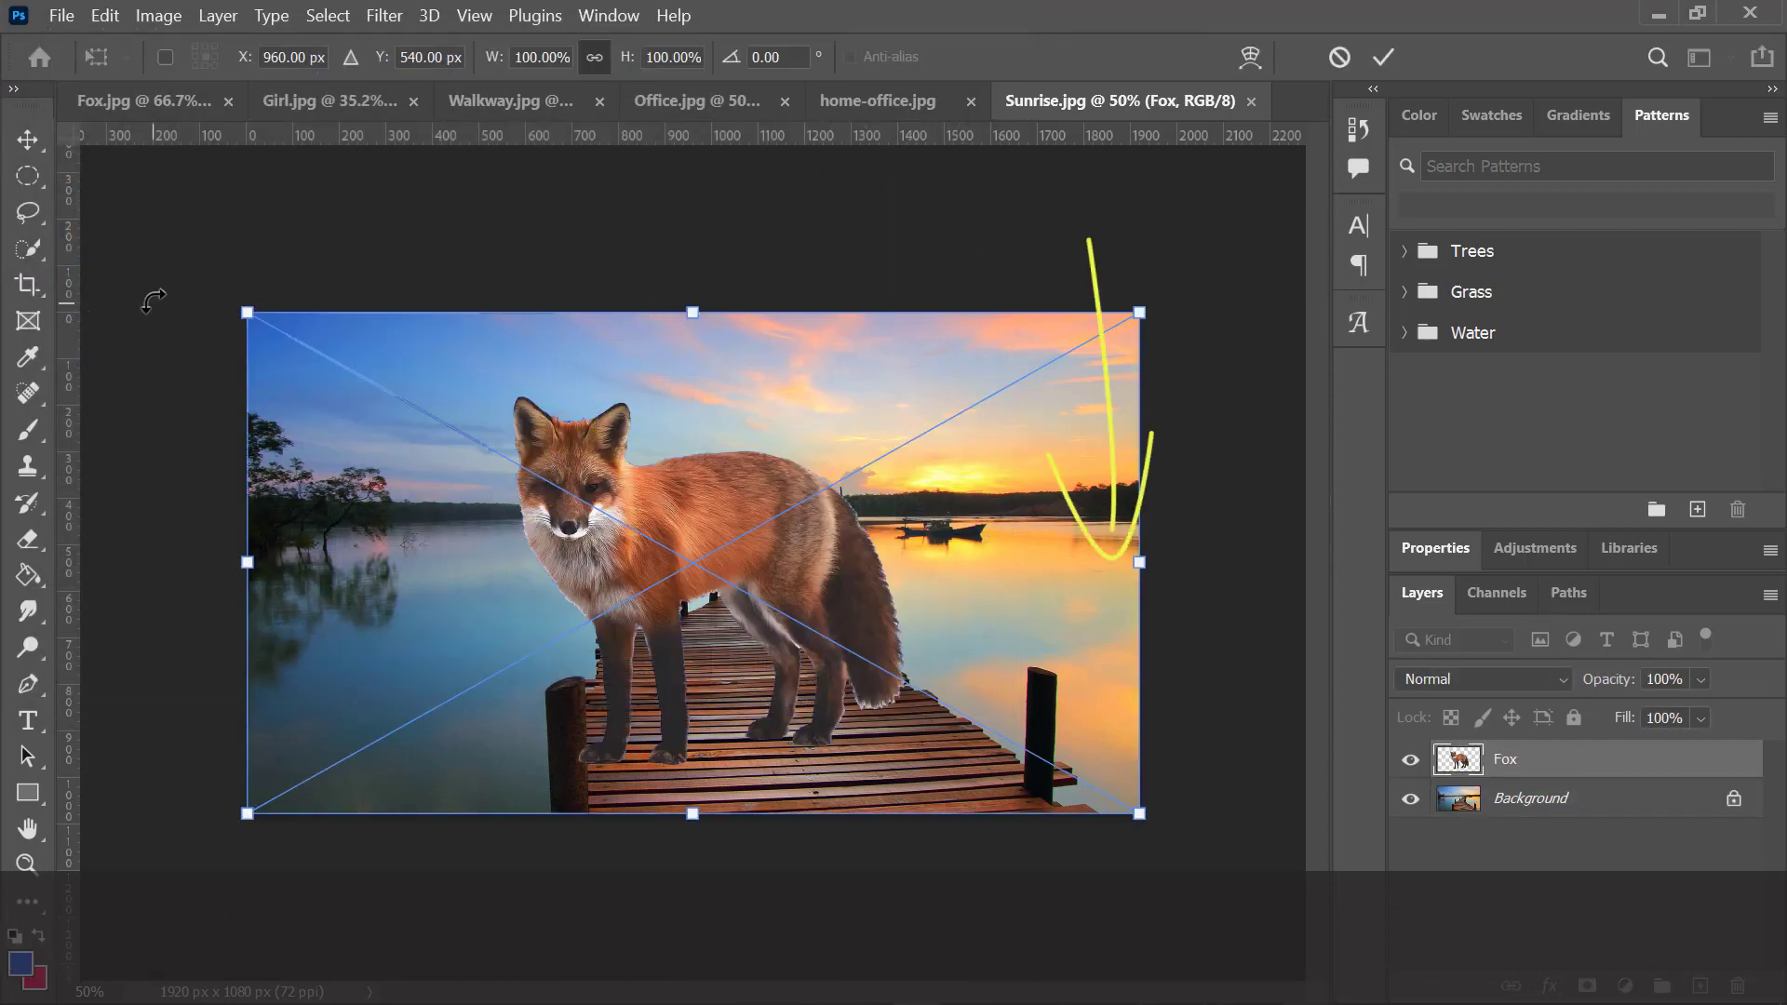
Step: Scale the placed fox down and position it standing on the middle of the wooden dock
drag(247, 313, 582, 500)
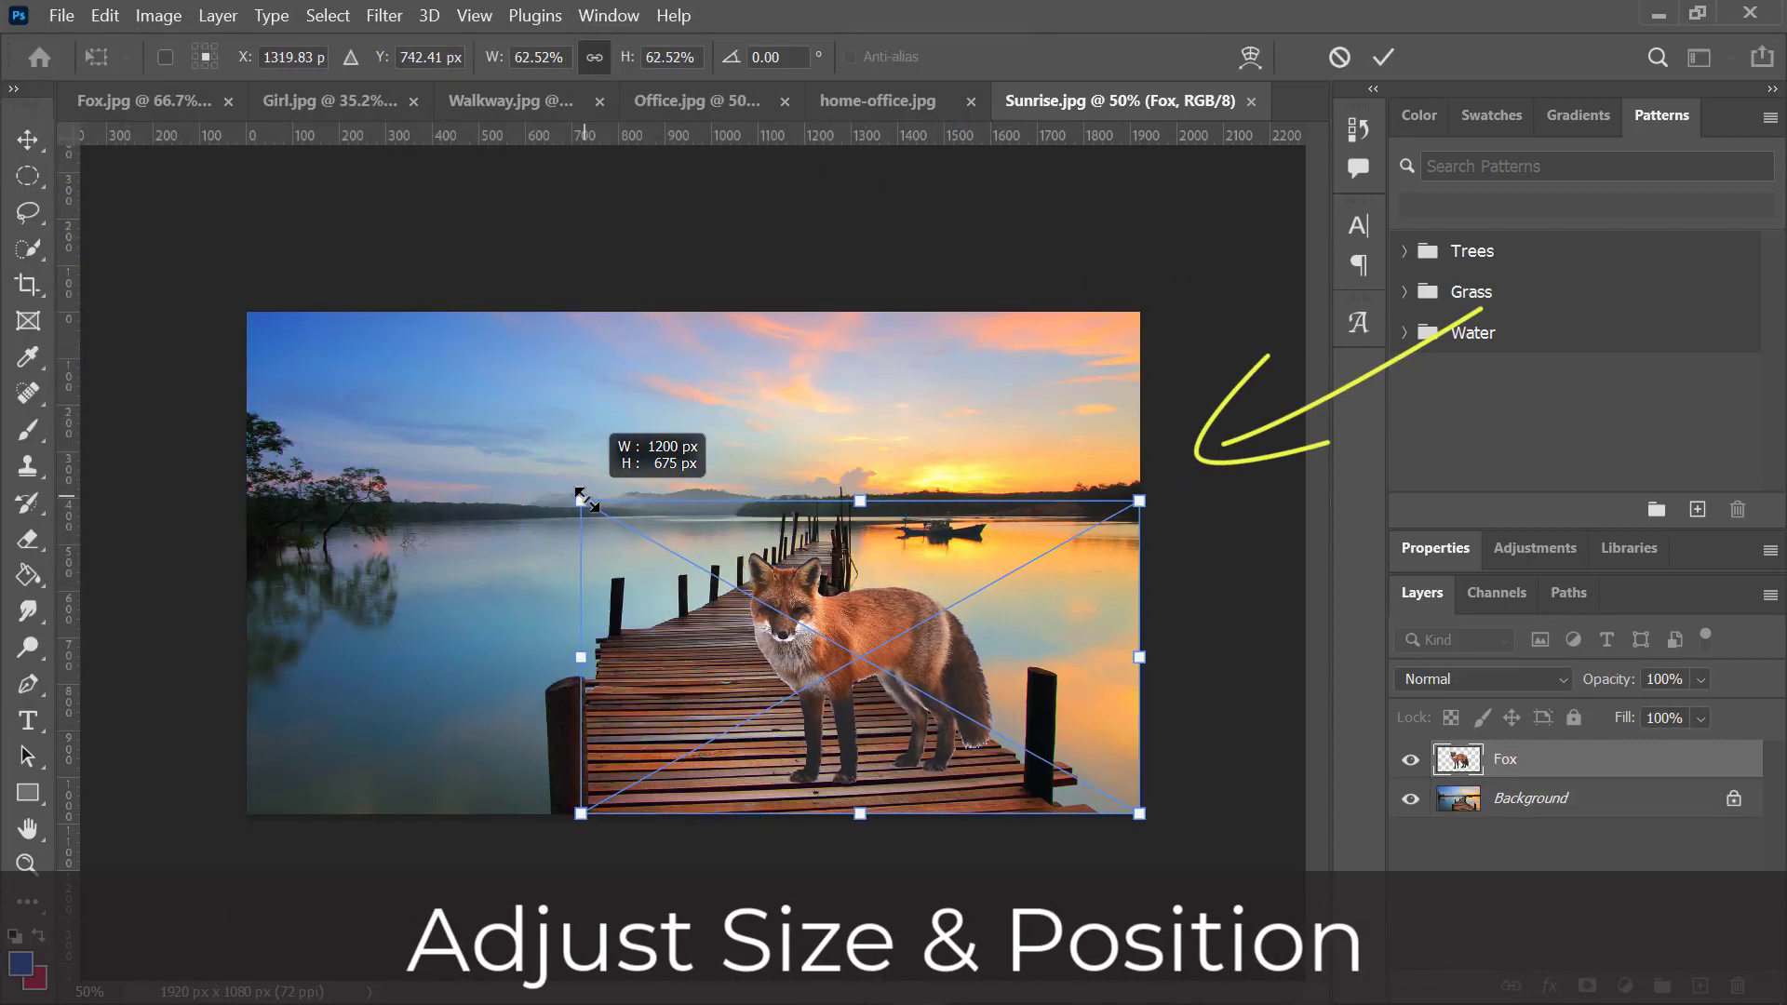
drag(1140, 502, 930, 623)
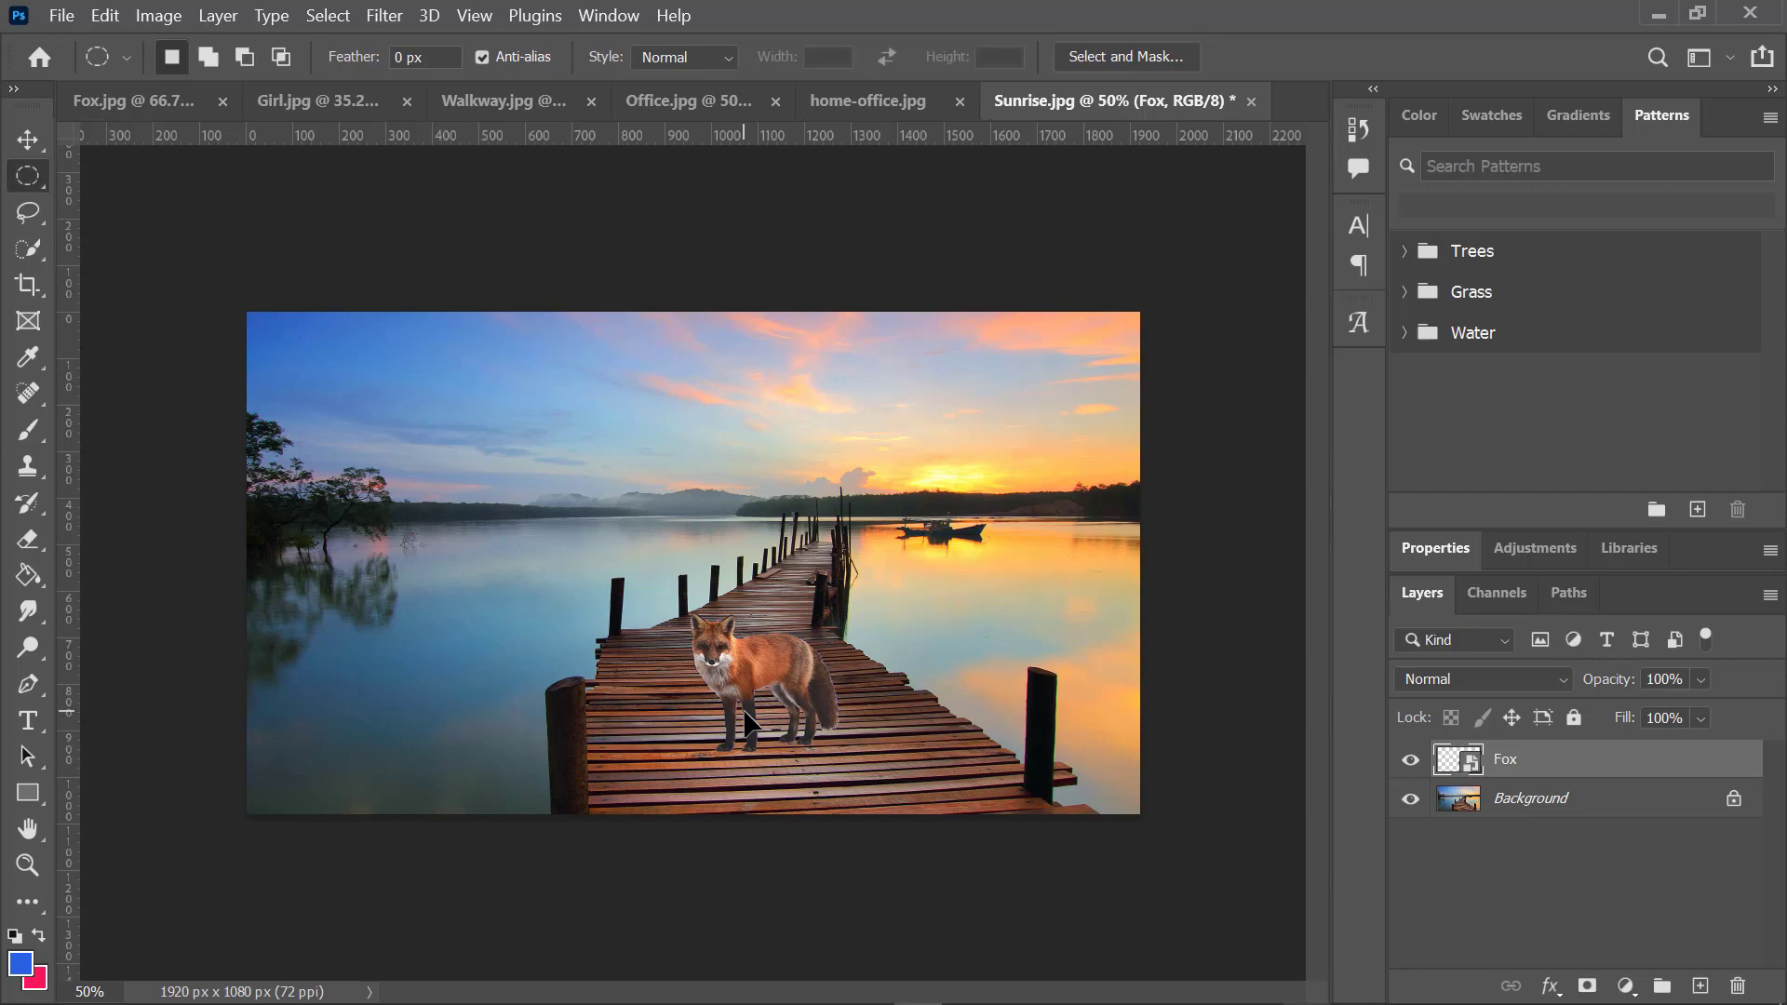
Step: Review the finished composites in the Sunrise, home-office and Office documents
scroll(745, 710, up, 2)
click(878, 96)
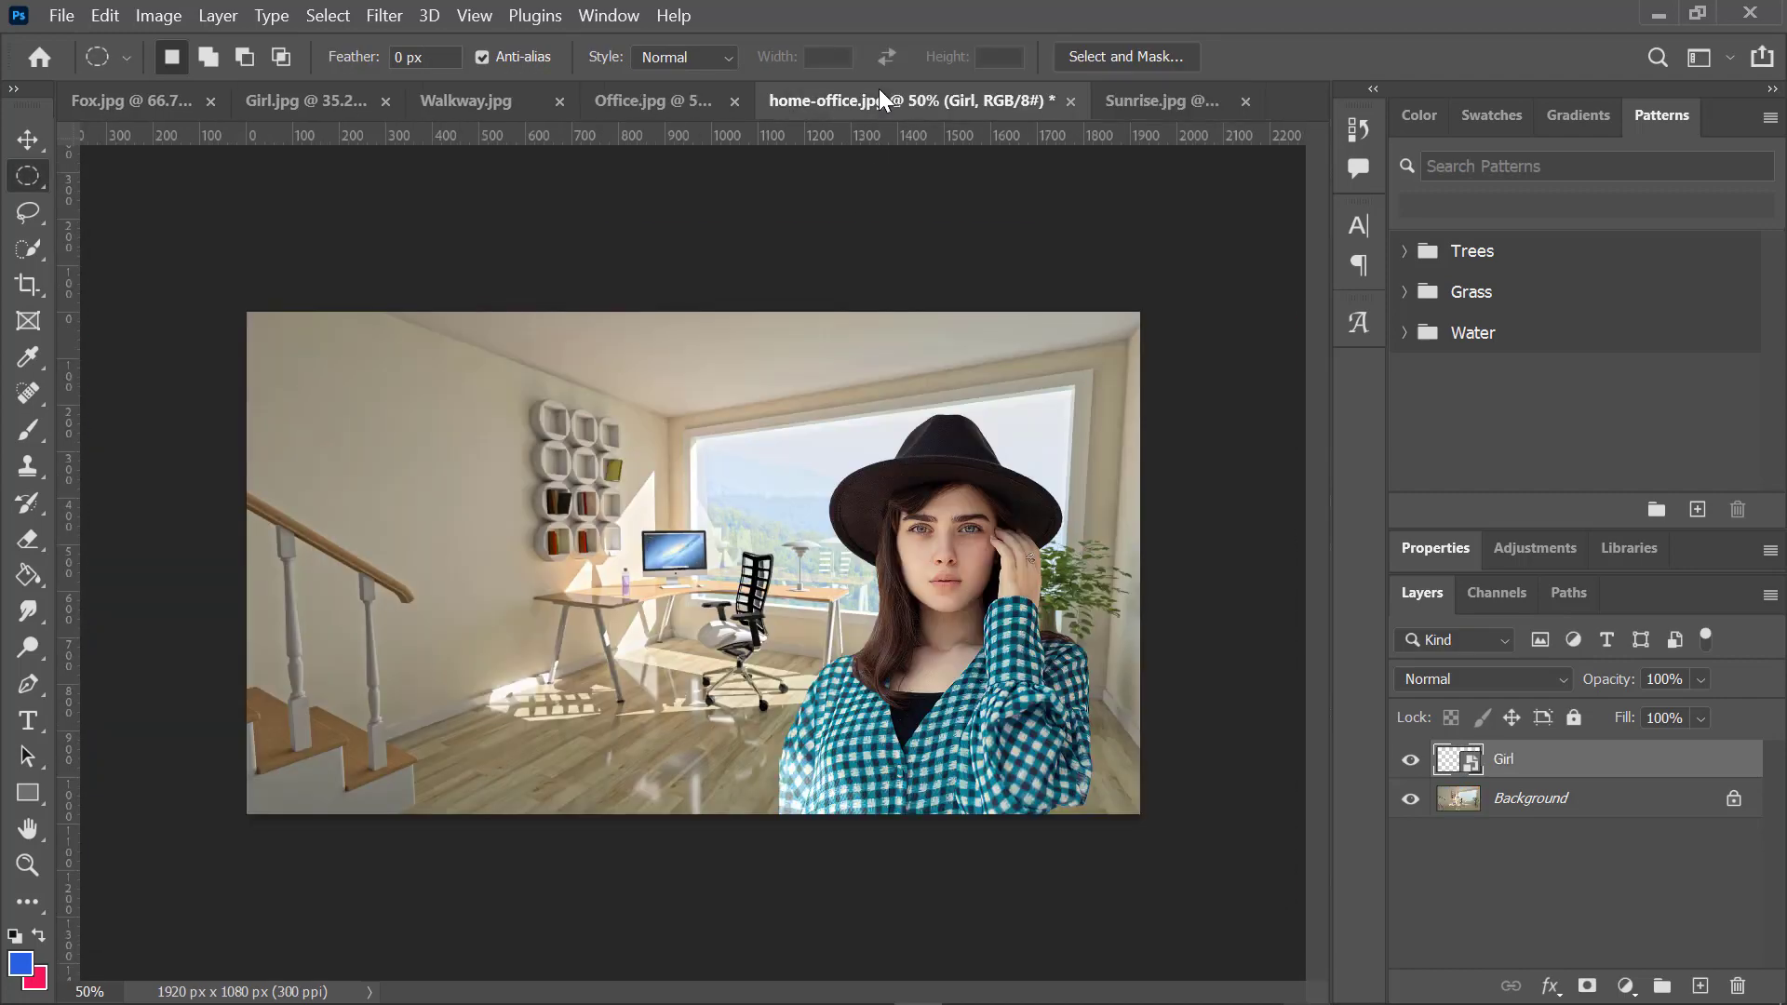
click(633, 86)
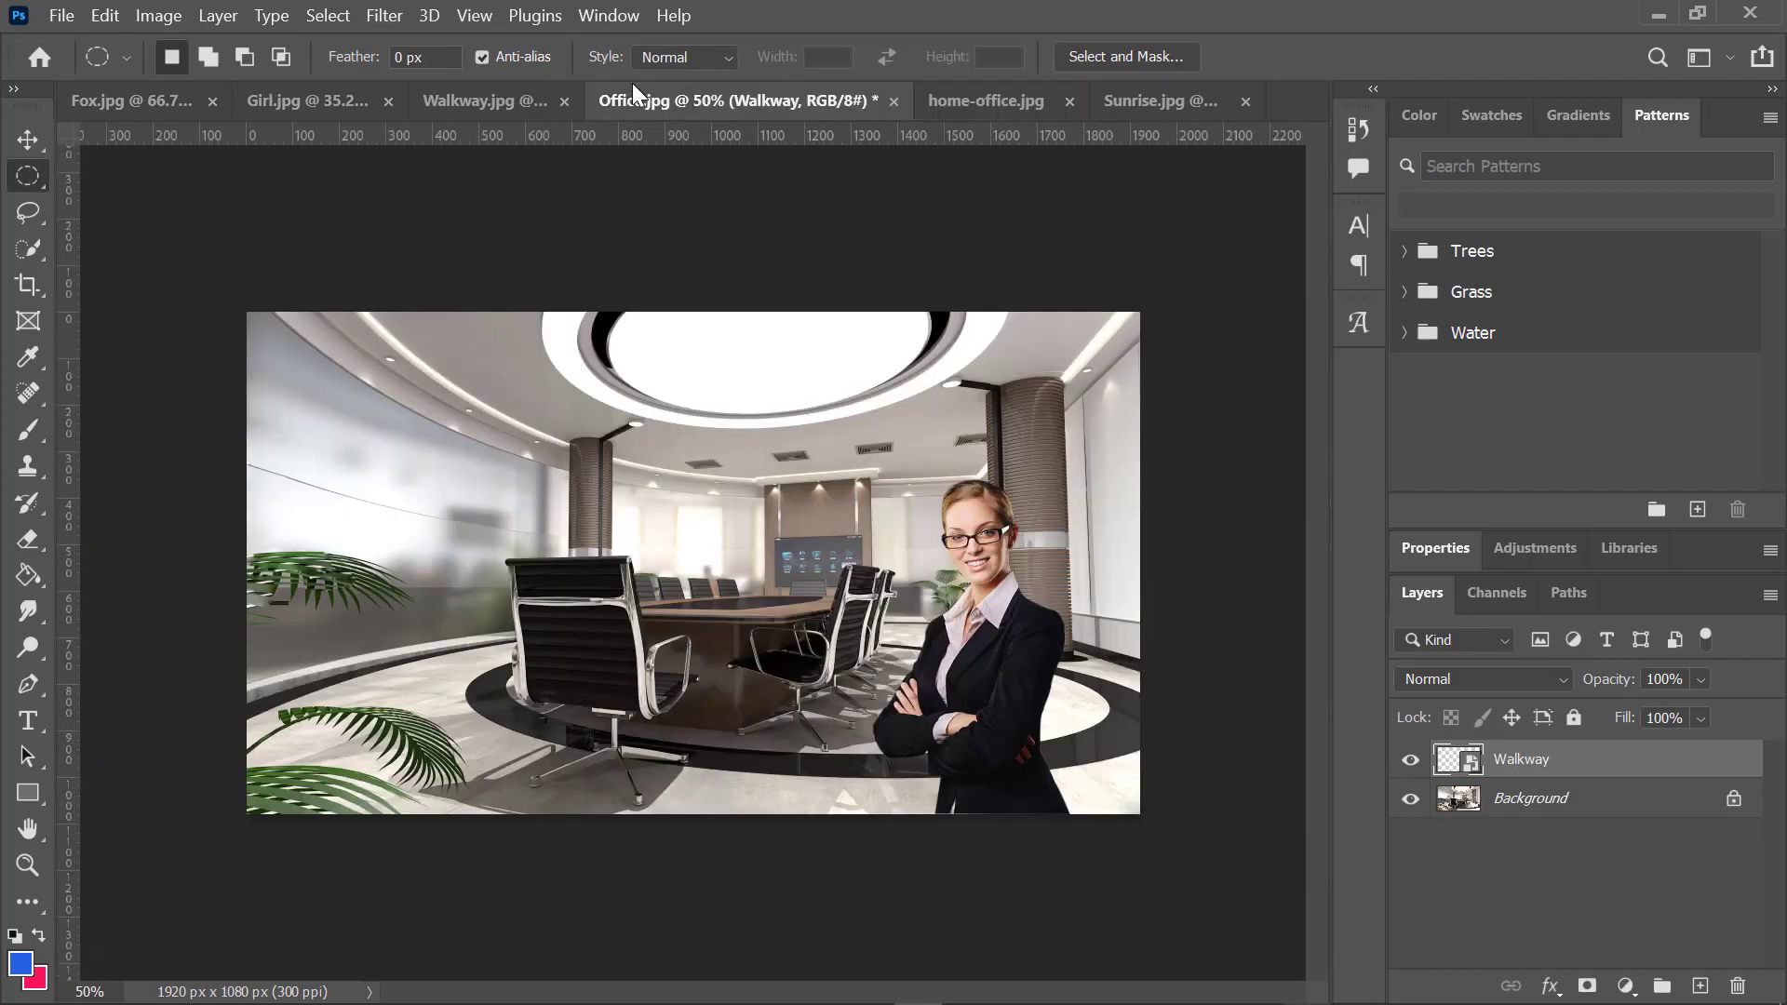